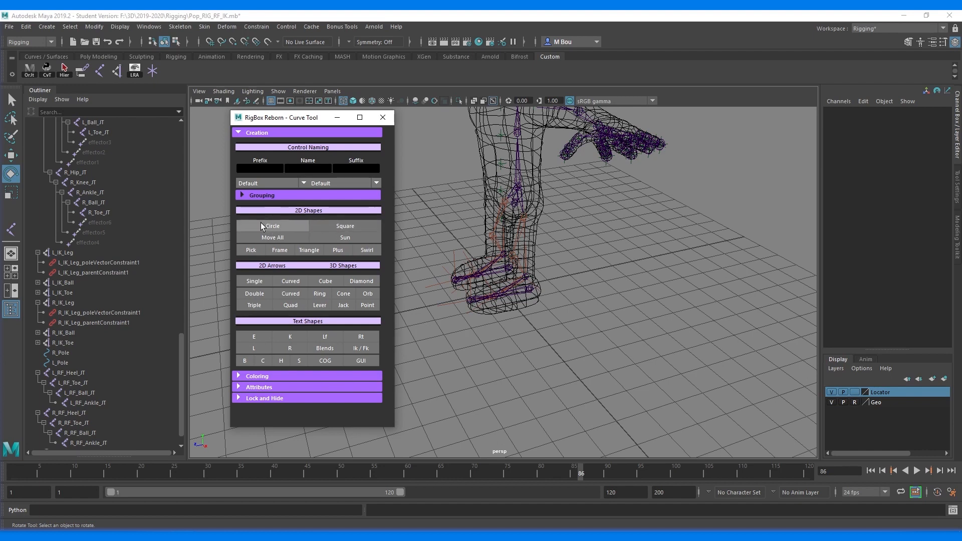
Step: Create a circle control curve, move it to about X 0.79 under the left foot and scale it to about 2.02 in Z
{"action": "left_click", "coordinate": [263, 226]}
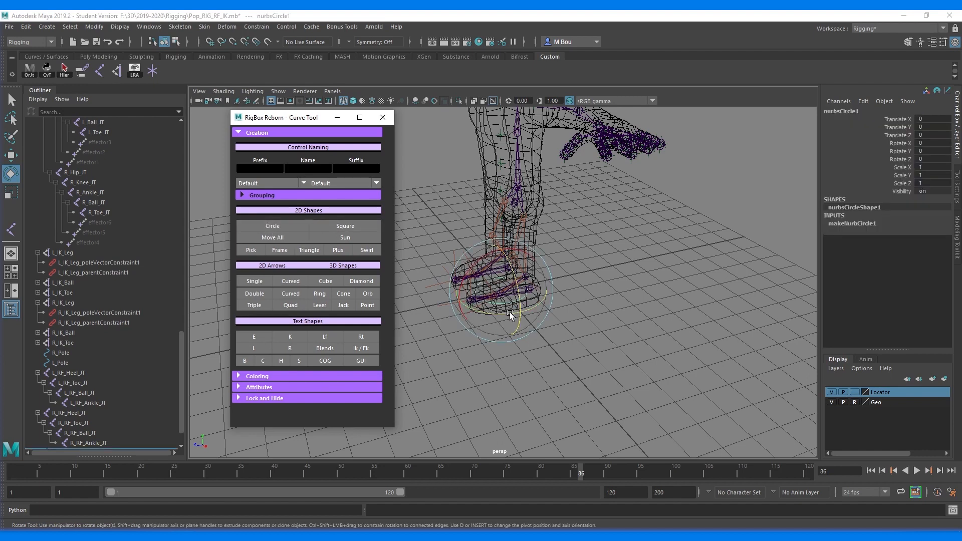
{"action": "key", "text": "w"}
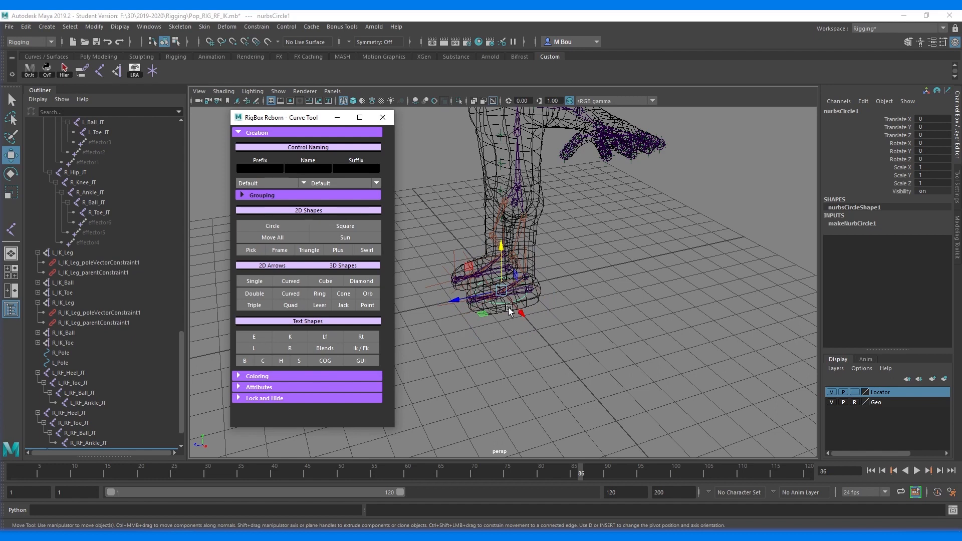
{"action": "left_click_drag", "start_coordinate": [520, 312], "coordinate": [529, 324]}
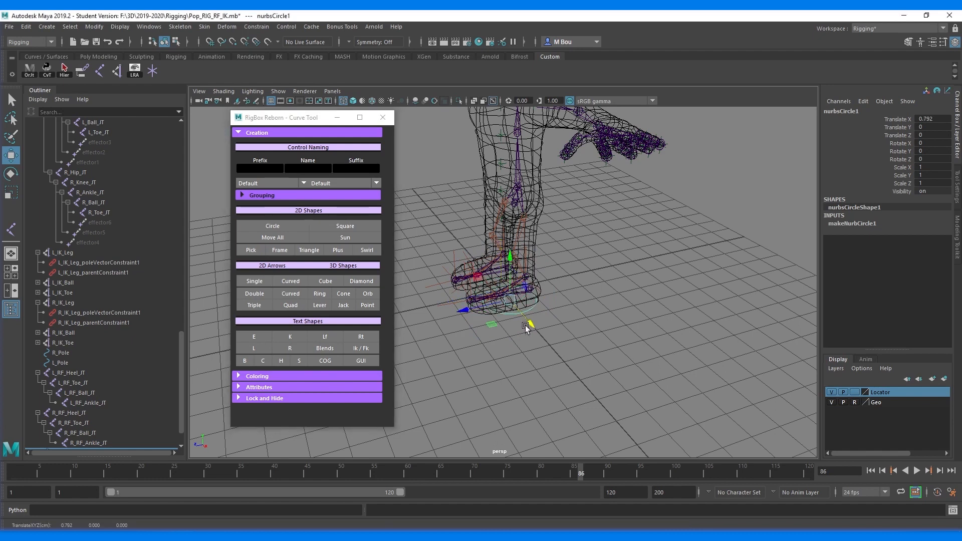
{"action": "key", "text": "r"}
{"action": "left_click_drag", "start_coordinate": [469, 310], "coordinate": [421, 319]}
Step: Centre the circle around the left foot at about X 0.99 and Z 0.14, and colour it blue
{"action": "left_click_drag", "start_coordinate": [494, 321], "coordinate": [557, 344], "text": "alt"}
{"action": "key", "text": "w"}
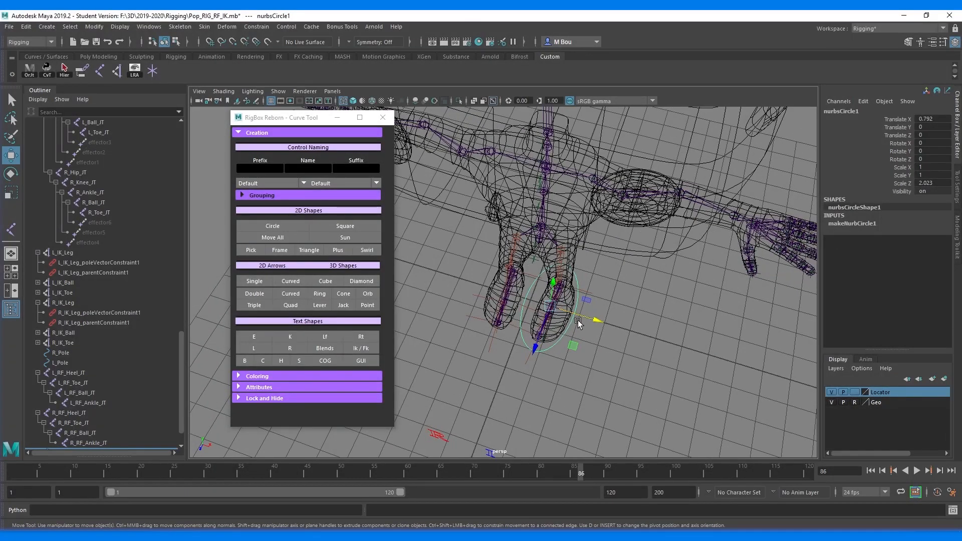
{"action": "left_click_drag", "start_coordinate": [582, 319], "coordinate": [588, 322]}
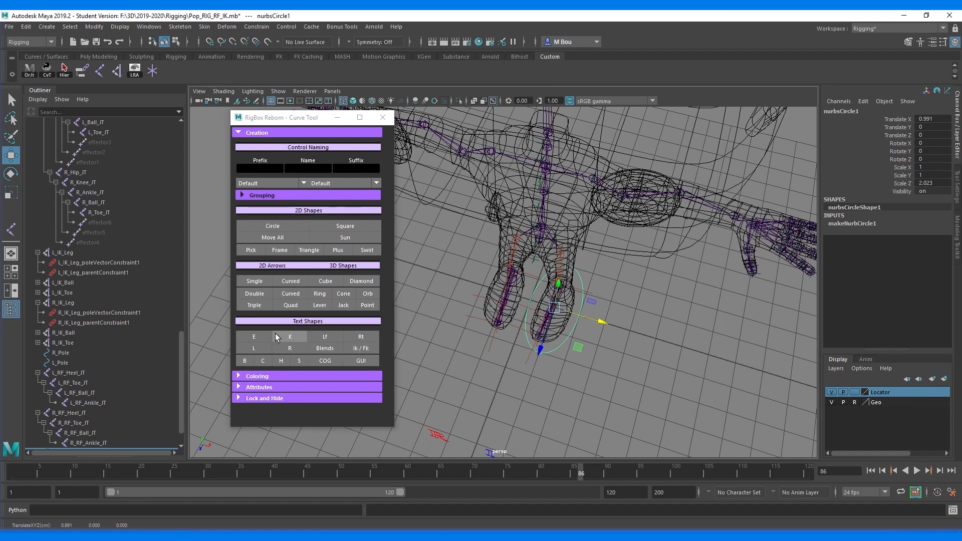
{"action": "left_click", "coordinate": [254, 377]}
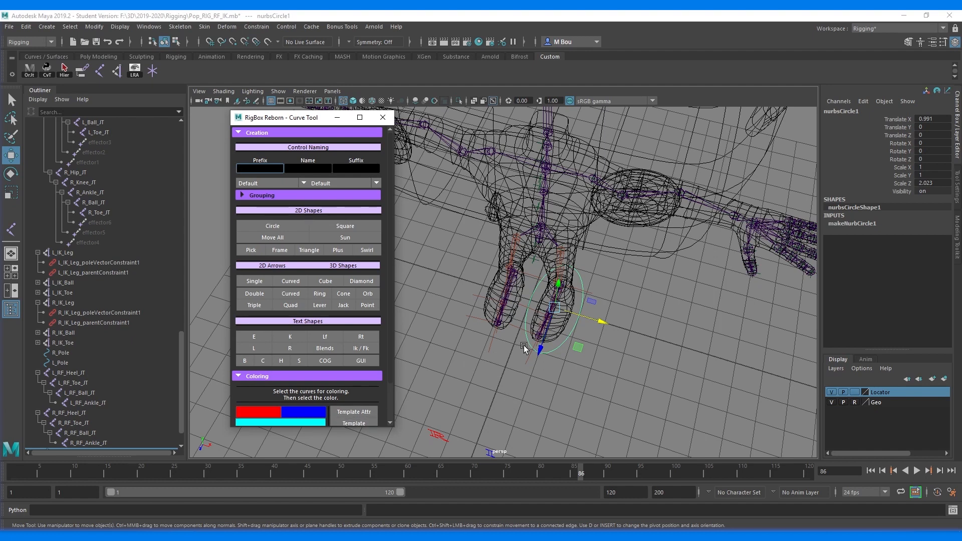
{"action": "left_click_drag", "start_coordinate": [577, 347], "coordinate": [511, 335], "text": "alt"}
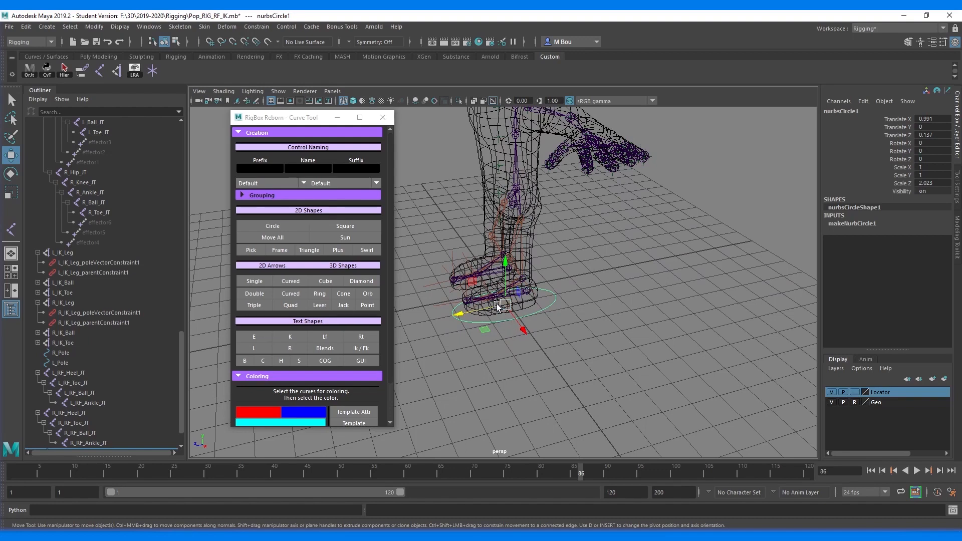
Step: Snap the circle's pivot to the left foot's reverse-foot heel joint
{"action": "middle_click_drag", "start_coordinate": [557, 301], "coordinate": [552, 327], "text": "alt"}
{"action": "left_click_drag", "start_coordinate": [547, 352], "coordinate": [513, 314], "text": "alt"}
{"action": "middle_click_drag", "start_coordinate": [514, 314], "coordinate": [534, 344], "text": "alt"}
{"action": "scroll", "coordinate": [534, 346], "scroll_direction": "up", "scroll_amount": 5}
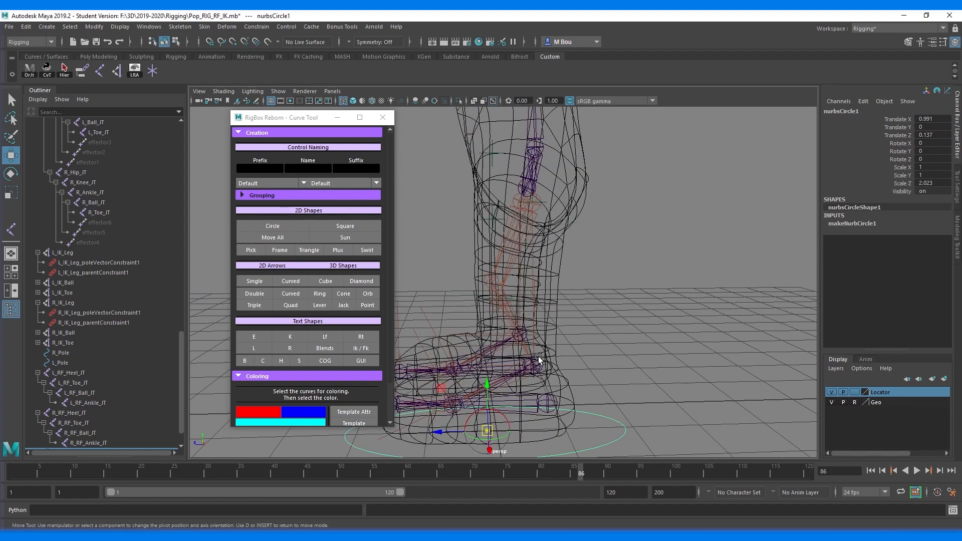
{"action": "key", "text": "v"}
{"action": "left_click_drag", "start_coordinate": [499, 430], "coordinate": [549, 403]}
{"action": "mouse_move", "coordinate": [616, 394]}
{"action": "left_mouse_down", "text": "alt"}
{"action": "mouse_move", "coordinate": [576, 400]}
{"action": "mouse_move", "coordinate": [630, 389]}
{"action": "left_mouse_up", "text": "alt"}
{"action": "key", "text": "q"}
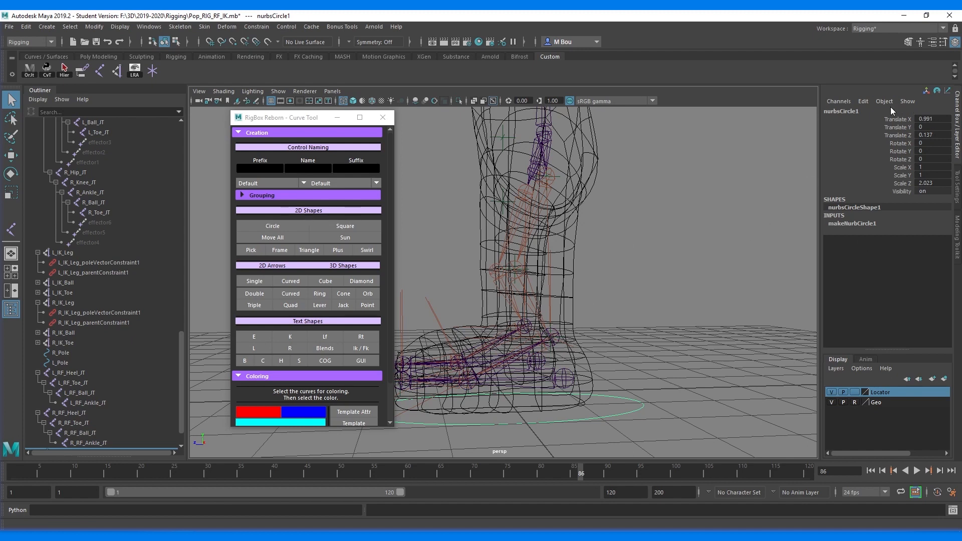
Step: Delete the circle's construction history and freeze all of its transformations
{"action": "left_click", "coordinate": [863, 101]}
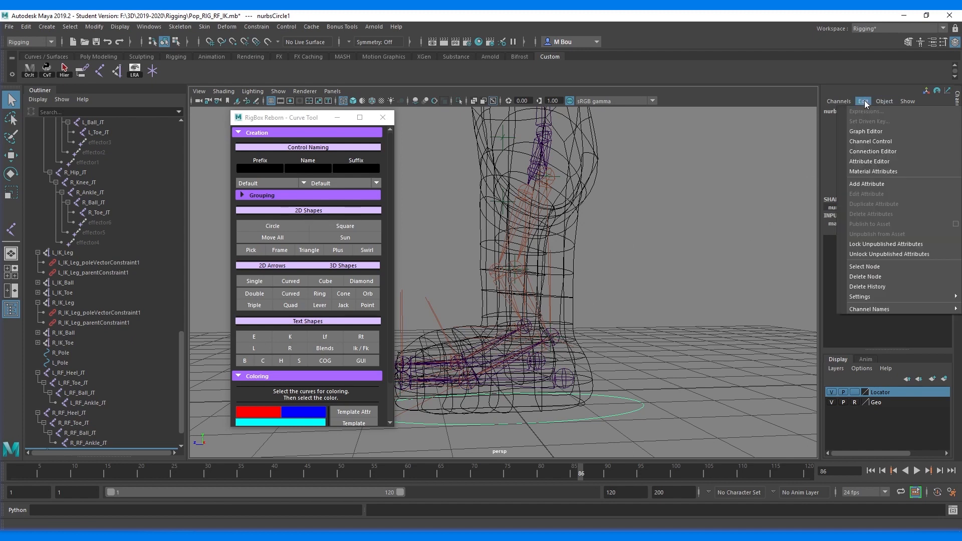
{"action": "left_click", "coordinate": [860, 286]}
{"action": "left_click", "coordinate": [838, 102]}
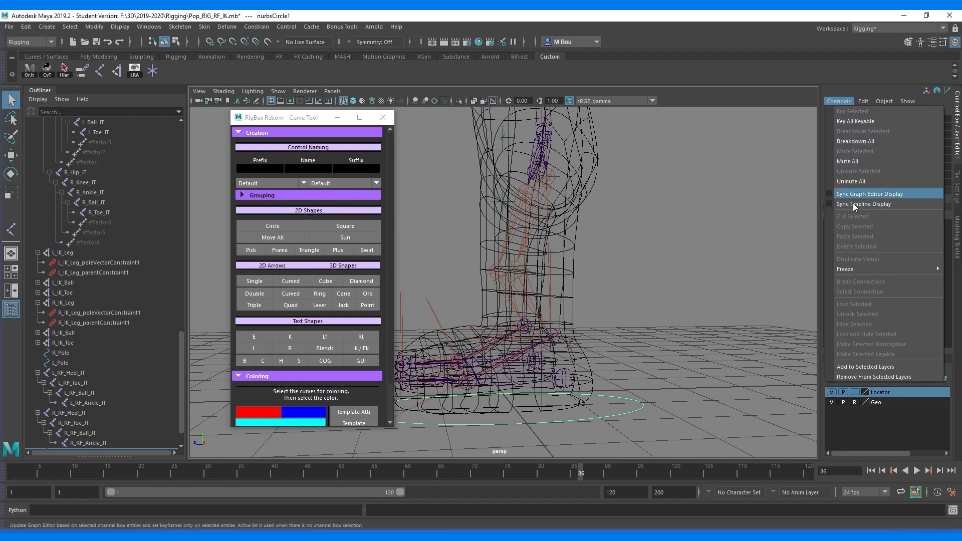
{"action": "mouse_move", "coordinate": [852, 269]}
{"action": "left_click", "coordinate": [780, 302]}
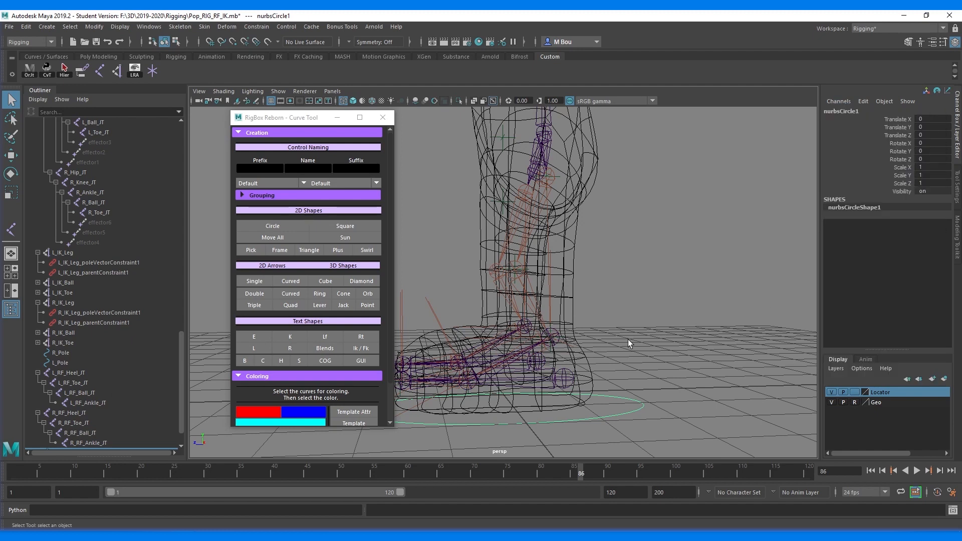
Step: Rename the circle as Foot_CTRL
{"action": "double_click", "coordinate": [849, 111]}
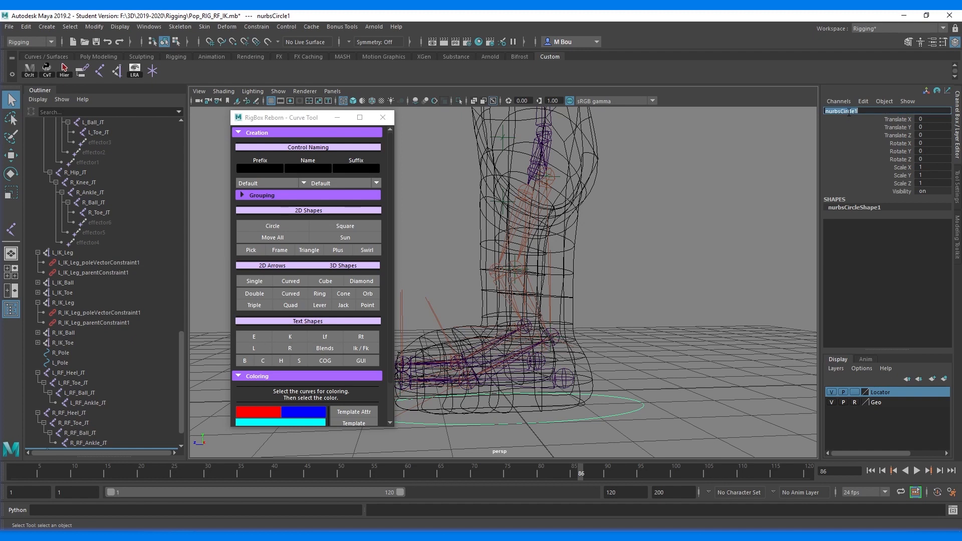
{"action": "type", "text": "Foot_CTRL"}
{"action": "key", "text": "Return"}
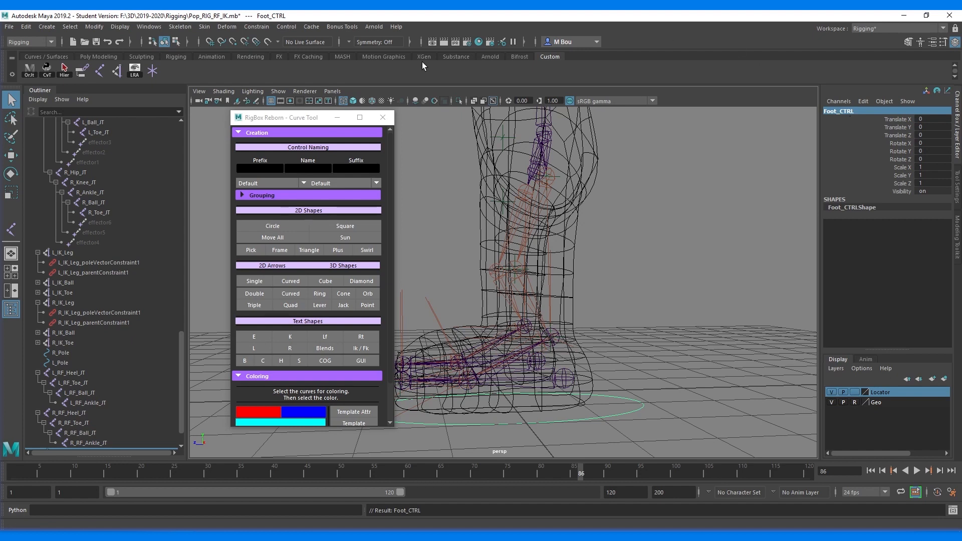
Step: Duplicate Foot_CTRL and move the copy to about -1.87 in X, around the right foot with its pivot at the heel joint
{"action": "left_click_drag", "start_coordinate": [301, 119], "coordinate": [238, 116]}
{"action": "left_click_drag", "start_coordinate": [449, 291], "coordinate": [522, 300], "text": "alt"}
{"action": "middle_click_drag", "start_coordinate": [522, 300], "coordinate": [512, 277], "text": "alt"}
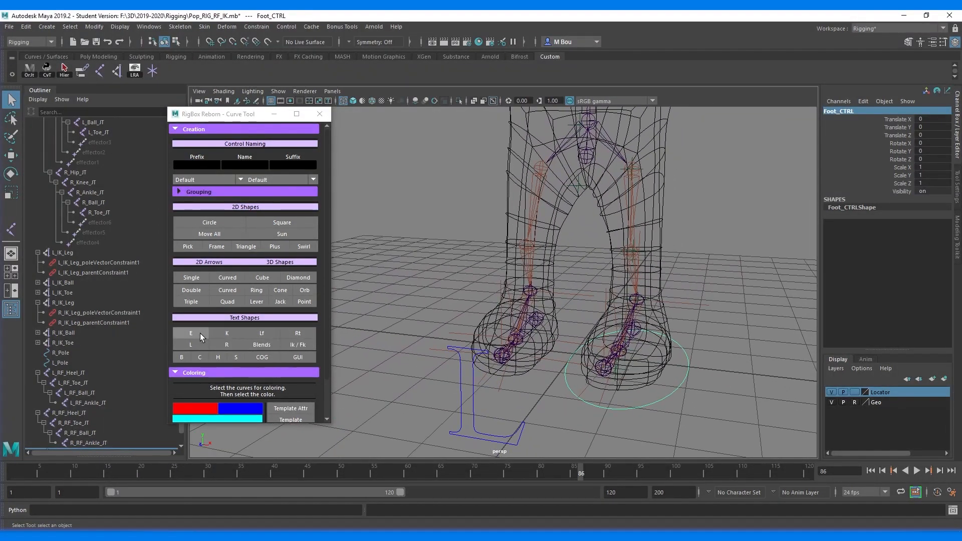
{"action": "left_click", "coordinate": [623, 409]}
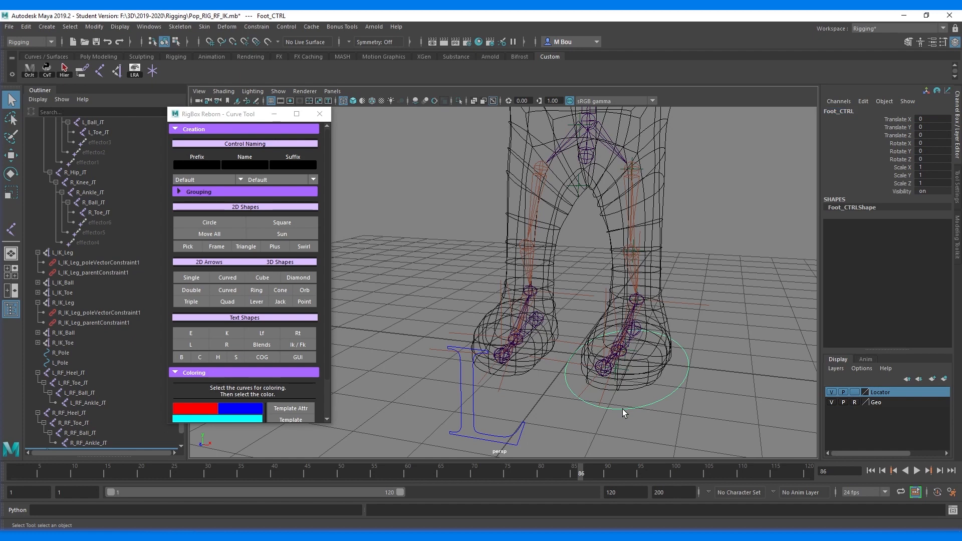
{"action": "key", "text": "ctrl+d"}
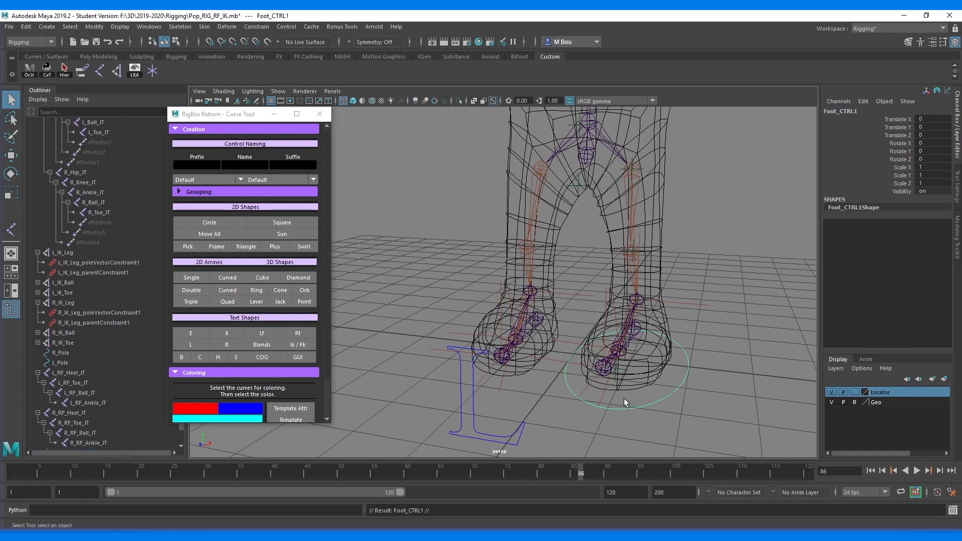
{"action": "key", "text": "w"}
{"action": "left_click_drag", "start_coordinate": [682, 332], "coordinate": [537, 319]}
{"action": "key", "text": "v"}
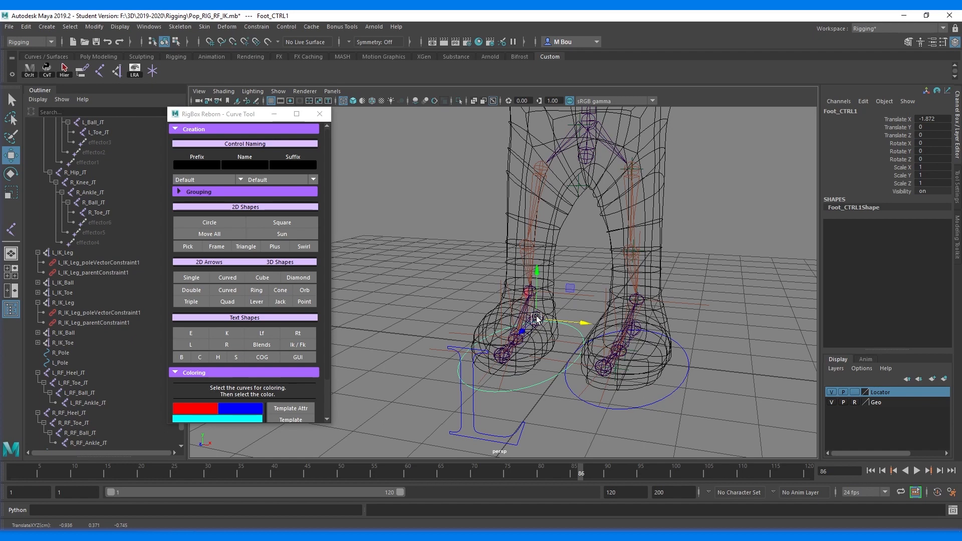
Step: Colour the right foot's control red and adjust its position to about -1.88 in X
{"action": "left_click", "coordinate": [204, 411]}
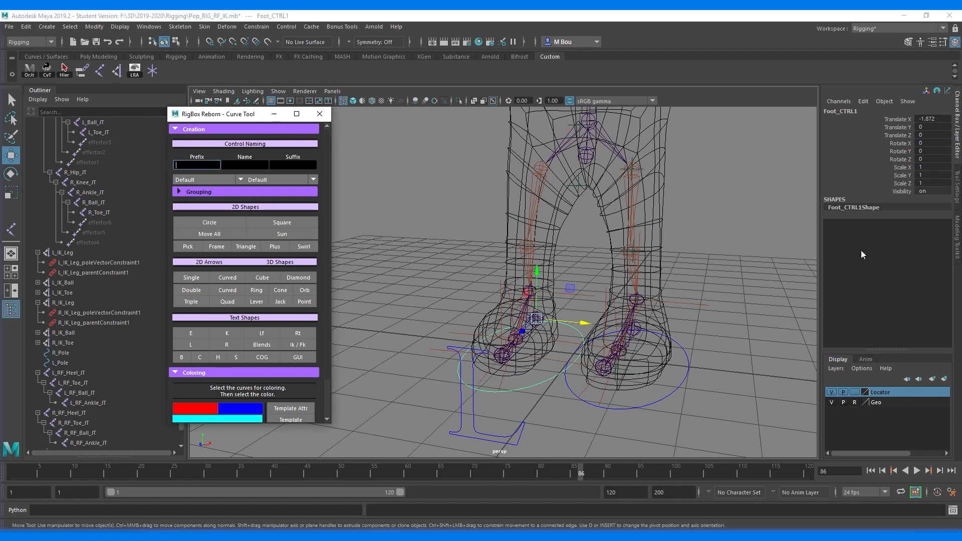
{"action": "double_click", "coordinate": [841, 111]}
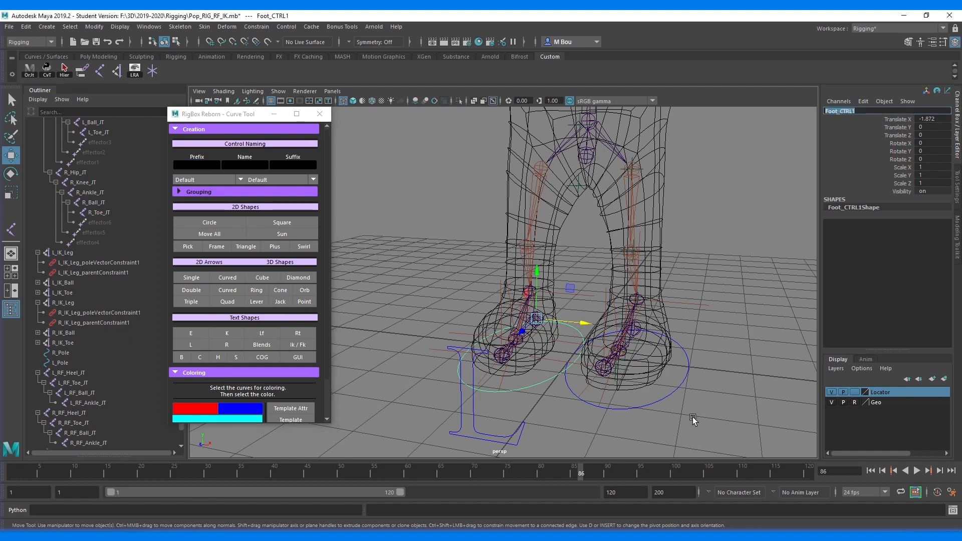
{"action": "left_click", "coordinate": [650, 405]}
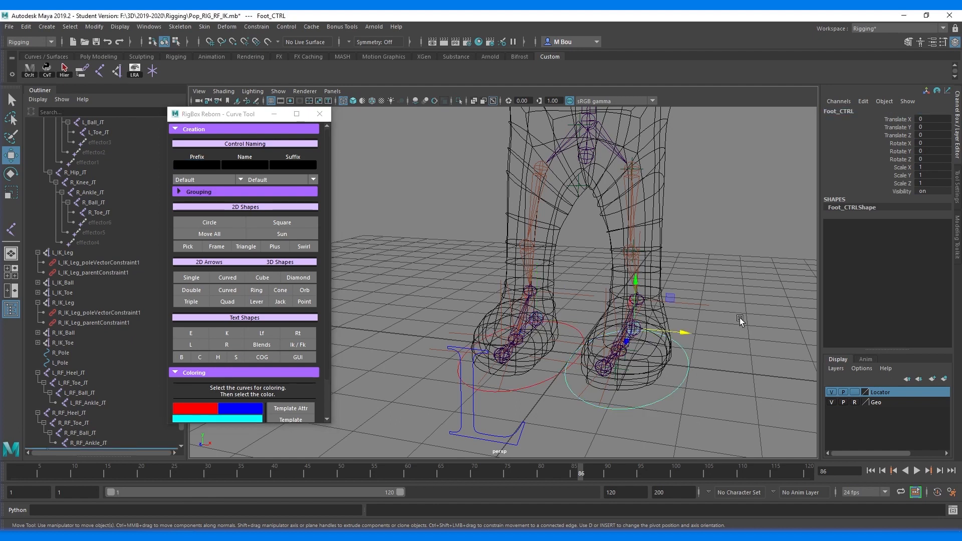
{"action": "left_click", "coordinate": [536, 386]}
{"action": "left_click_drag", "start_coordinate": [536, 386], "coordinate": [579, 307], "text": "alt"}
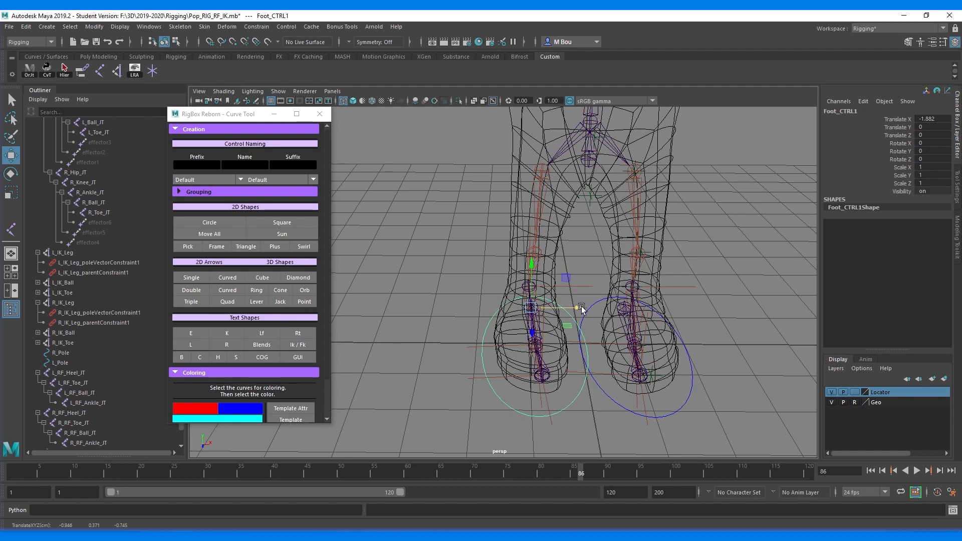
Step: Rename the right foot's control as R_Foot_CTRL
{"action": "left_click_drag", "start_coordinate": [771, 273], "coordinate": [721, 258], "text": "alt"}
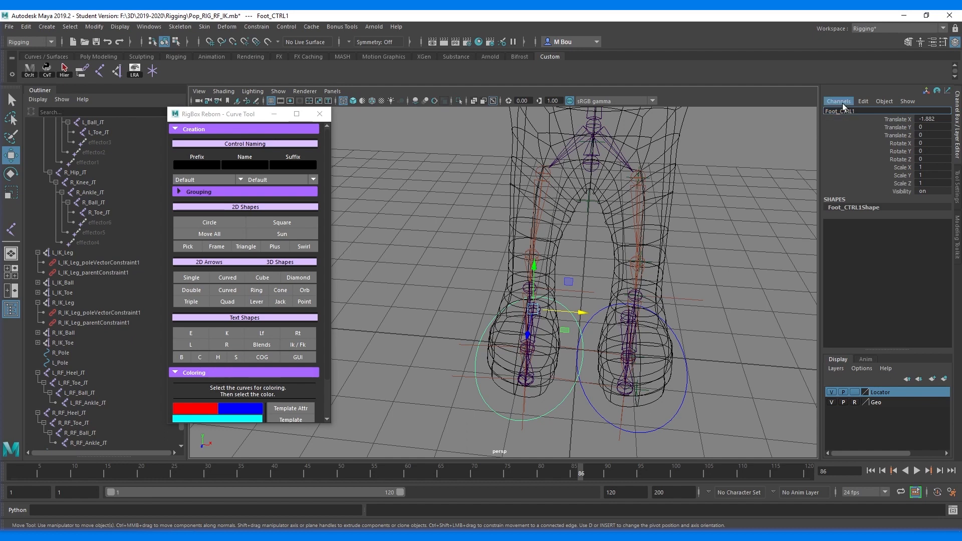
{"action": "type", "text": "R_"}
{"action": "key", "text": "BackSpace"}
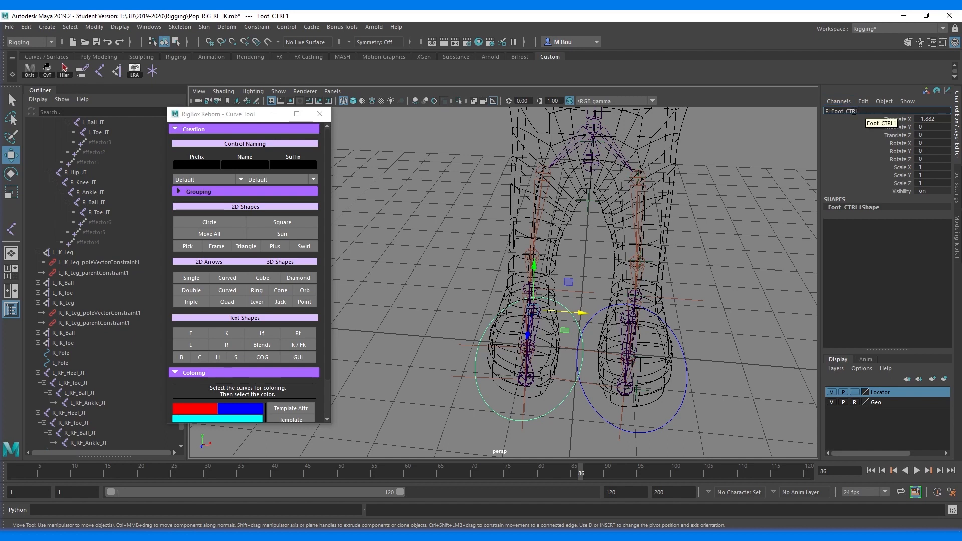
Step: Delete the right foot control's history and freeze all of its transformations
{"action": "left_click", "coordinate": [863, 101]}
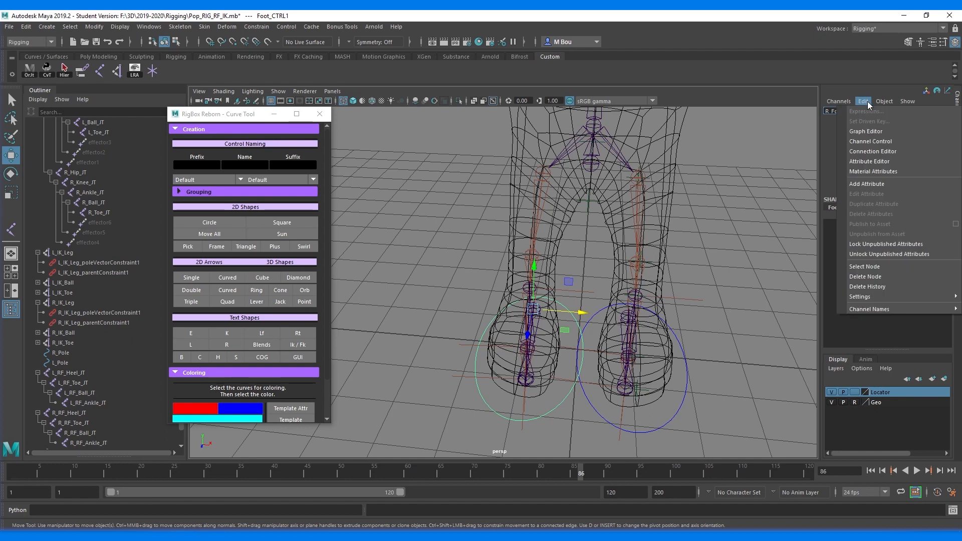
{"action": "left_click", "coordinate": [873, 287]}
{"action": "left_click", "coordinate": [839, 101]}
{"action": "mouse_move", "coordinate": [854, 273]}
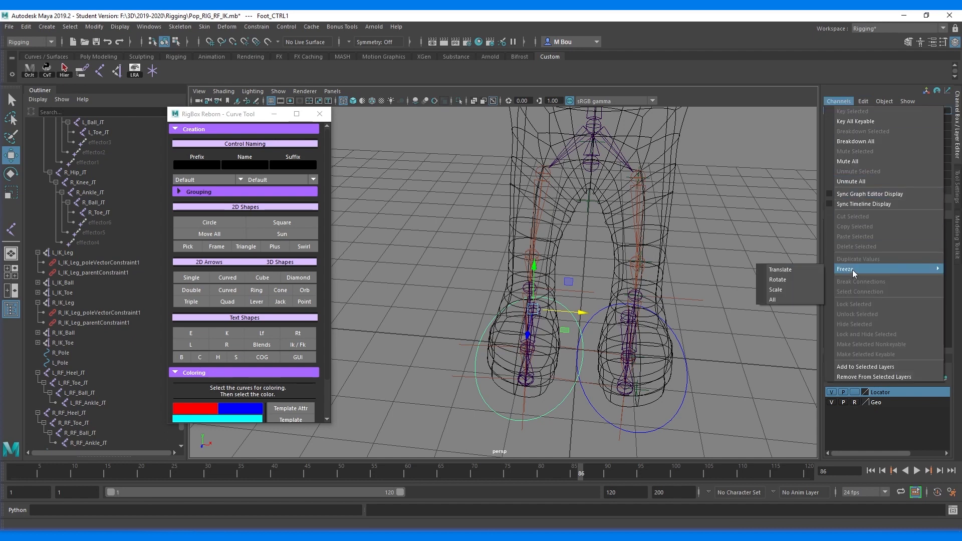
{"action": "left_click", "coordinate": [786, 300]}
Step: Rename the left foot's blue control as L_Foot_CTRL
{"action": "left_click", "coordinate": [671, 429]}
{"action": "double_click", "coordinate": [826, 111]}
{"action": "left_click", "coordinate": [825, 112]}
{"action": "type", "text": "L_Foot_CTRL"}
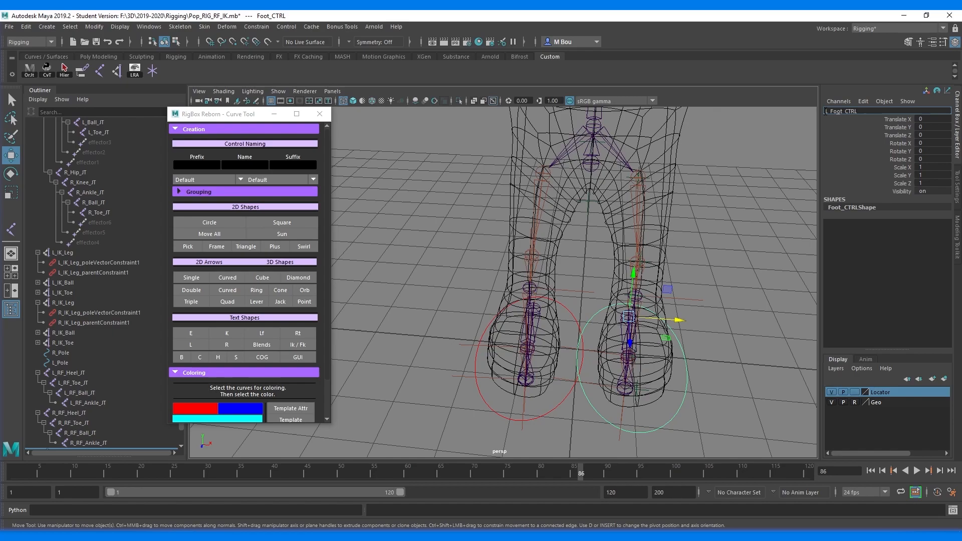
{"action": "key", "text": "Return"}
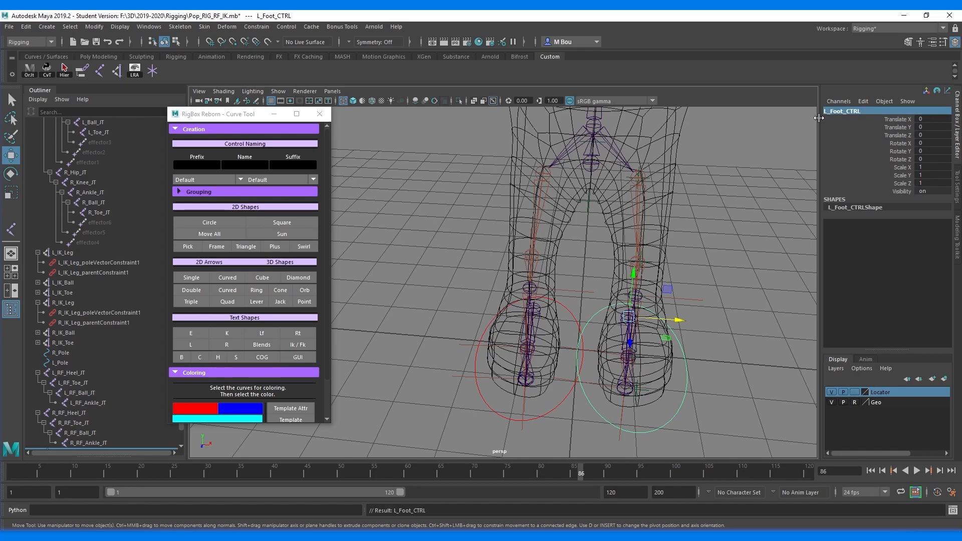
Step: Close the curve tool and use Channel Control to make Scale X, Y and Z of L_Foot_CTRL nonkeyable and hidden
{"action": "left_click_drag", "start_coordinate": [698, 265], "coordinate": [667, 257], "text": "alt"}
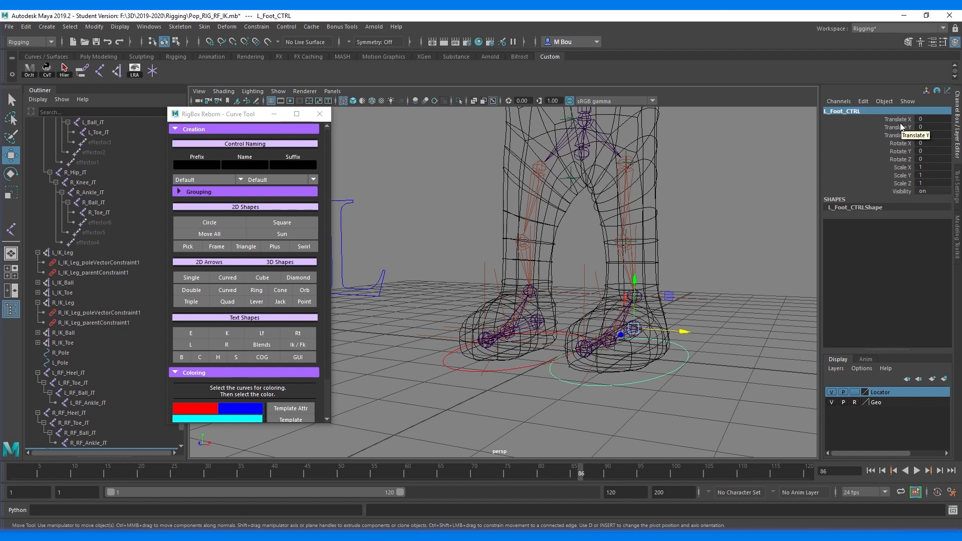
{"action": "left_click", "coordinate": [319, 114]}
{"action": "left_click_drag", "start_coordinate": [779, 215], "coordinate": [723, 233], "text": "alt"}
{"action": "middle_click_drag", "start_coordinate": [653, 293], "coordinate": [660, 197], "text": "alt"}
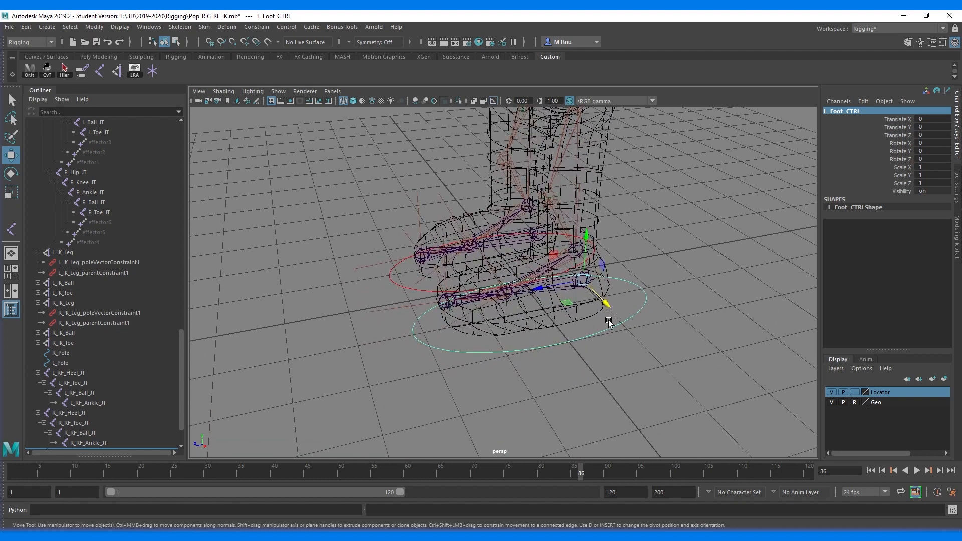
{"action": "left_click", "coordinate": [852, 102]}
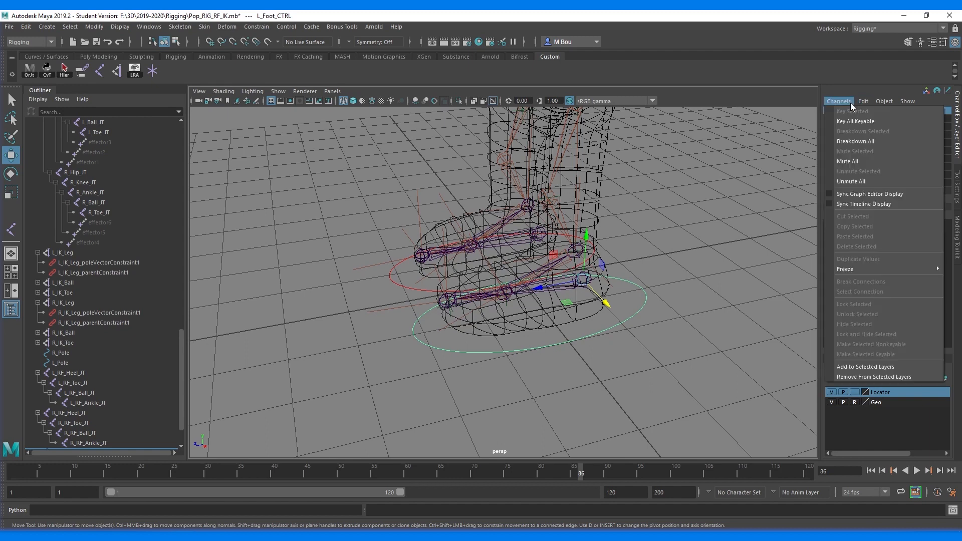
{"action": "mouse_move", "coordinate": [866, 99]}
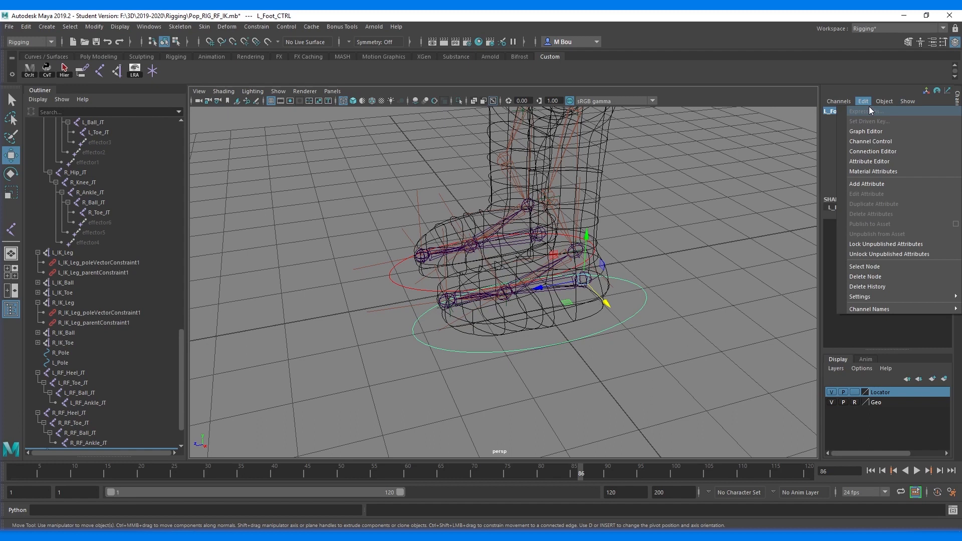
{"action": "left_click", "coordinate": [859, 141]}
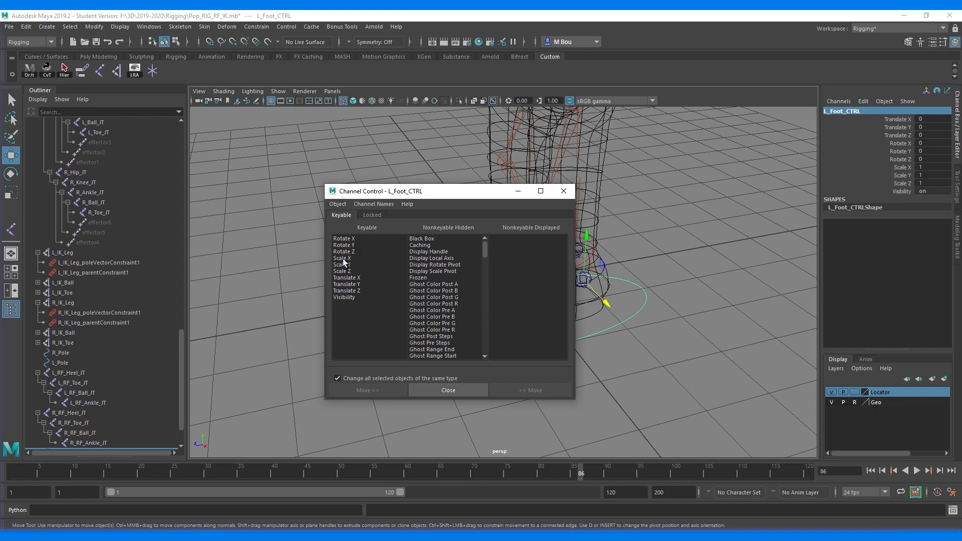
{"action": "left_click_drag", "start_coordinate": [342, 261], "coordinate": [344, 271]}
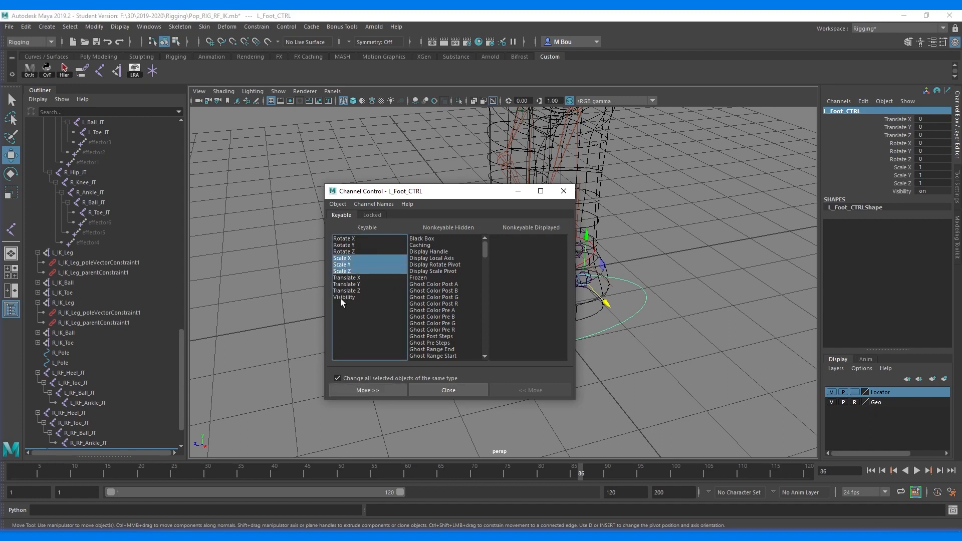
{"action": "left_click", "coordinate": [379, 390]}
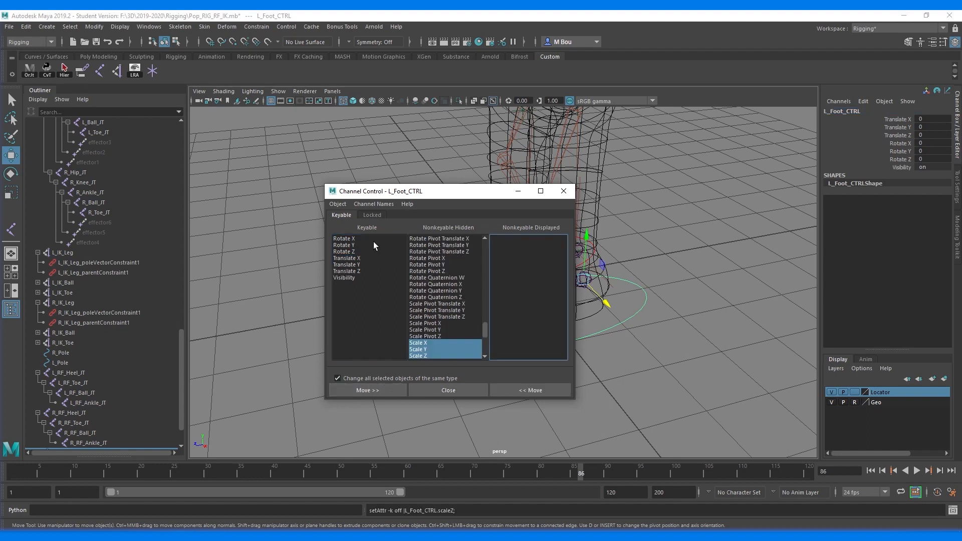
Step: Close Channel Control and start a new keyable float attribute named Heel_Pivot on L_Foot_CTRL
{"action": "left_click", "coordinate": [455, 390]}
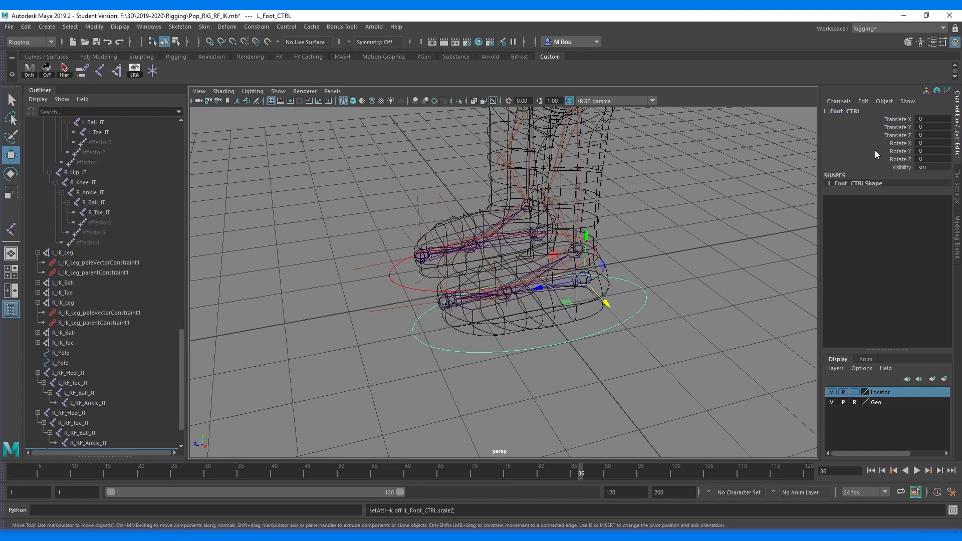
{"action": "left_click", "coordinate": [864, 102]}
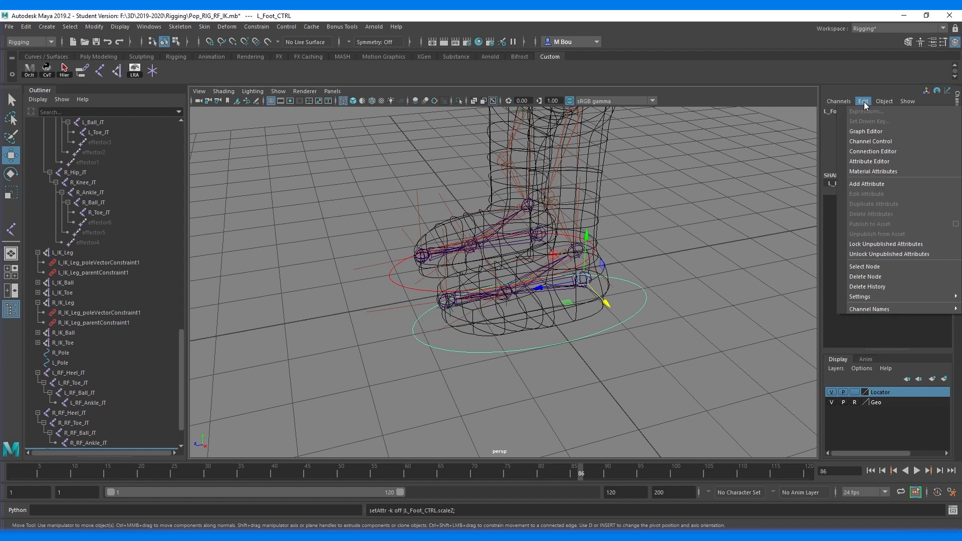
{"action": "left_click", "coordinate": [862, 184]}
{"action": "left_click_drag", "start_coordinate": [400, 199], "coordinate": [308, 133]}
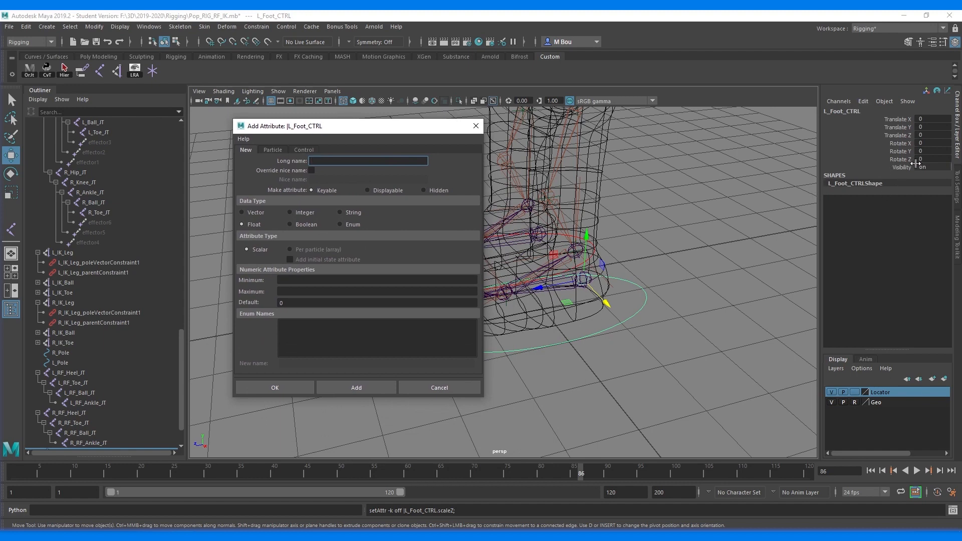
{"action": "left_click_drag", "start_coordinate": [413, 131], "coordinate": [355, 138]}
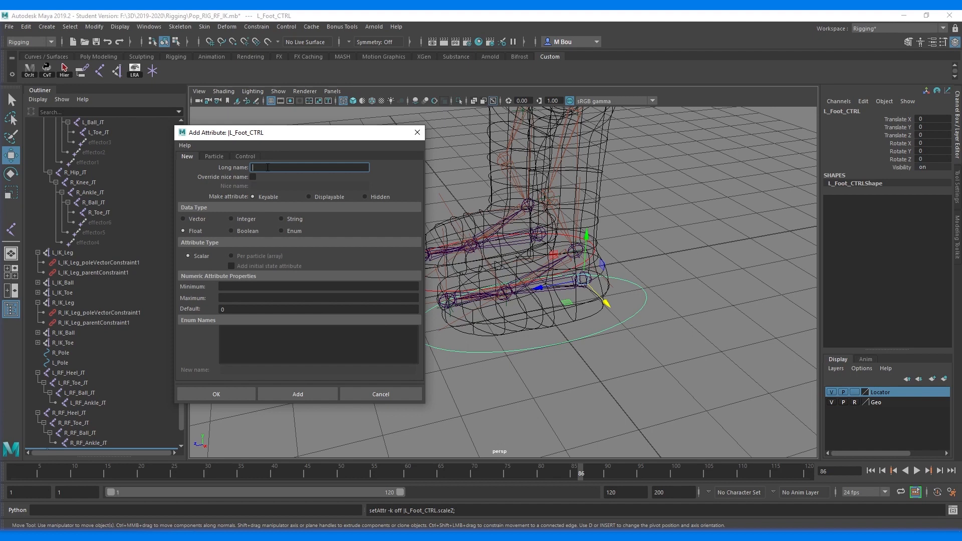
{"action": "type", "text": "ee"}
Step: Give Heel_Pivot a minimum of -50, a maximum of 50 and a default of 0, and add it to the control
{"action": "left_click", "coordinate": [233, 285]}
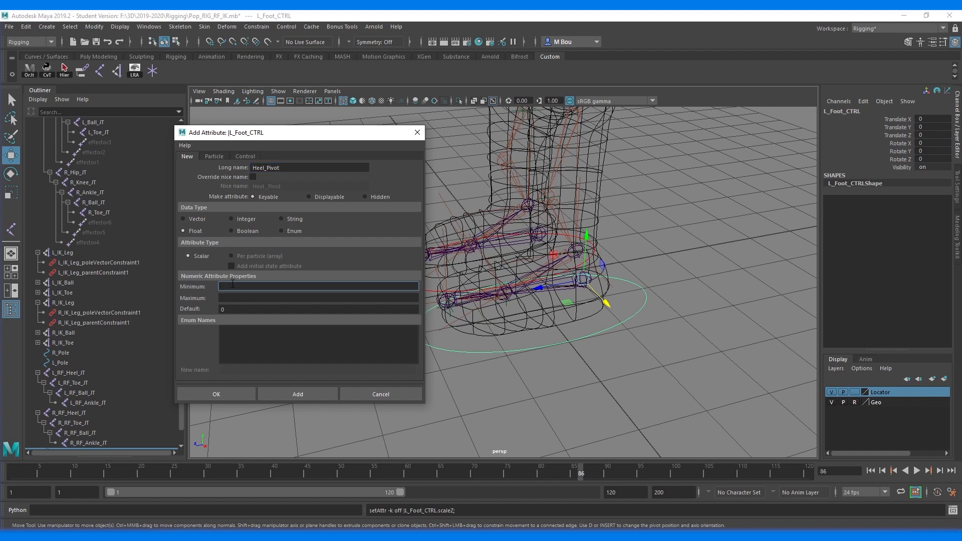
{"action": "type", "text": "50"}
{"action": "key", "text": "Return"}
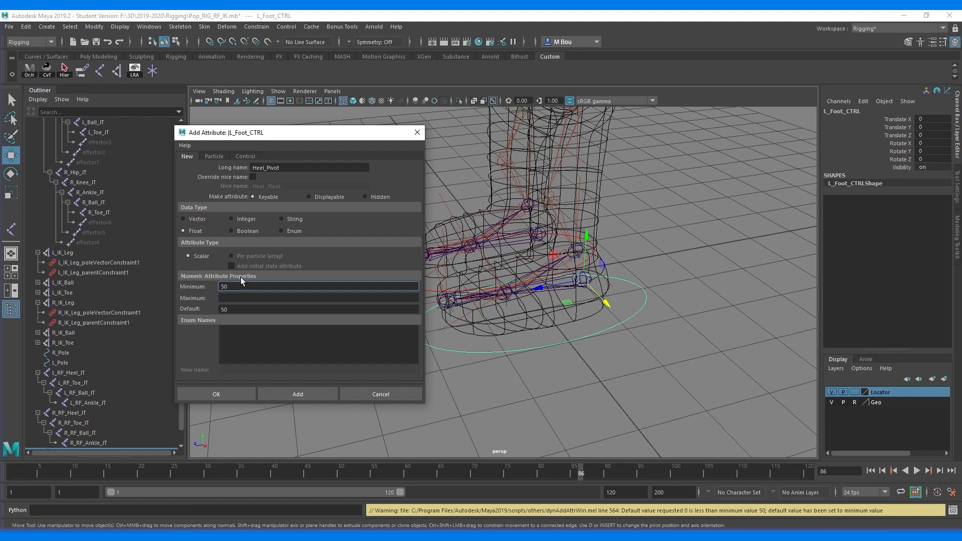
{"action": "left_click", "coordinate": [229, 298]}
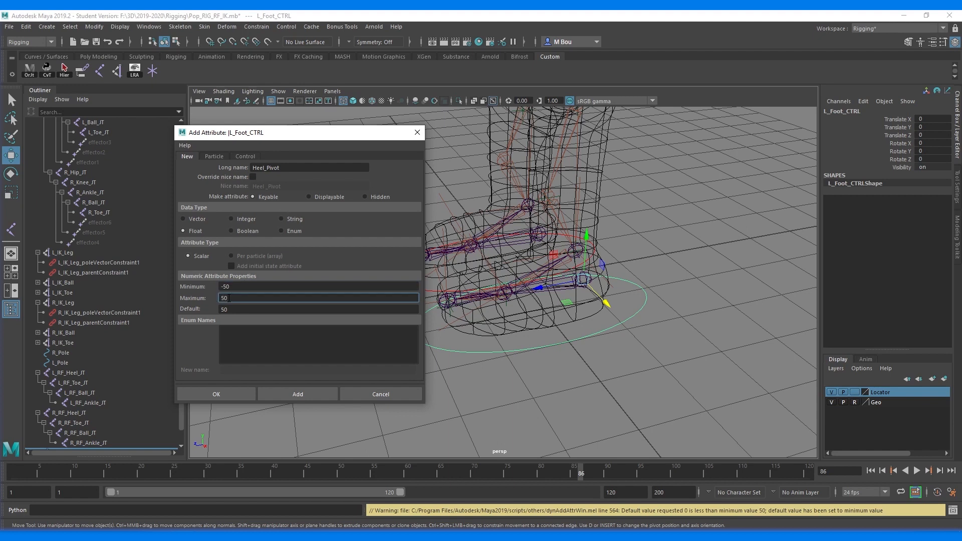
{"action": "key", "text": "Tab"}
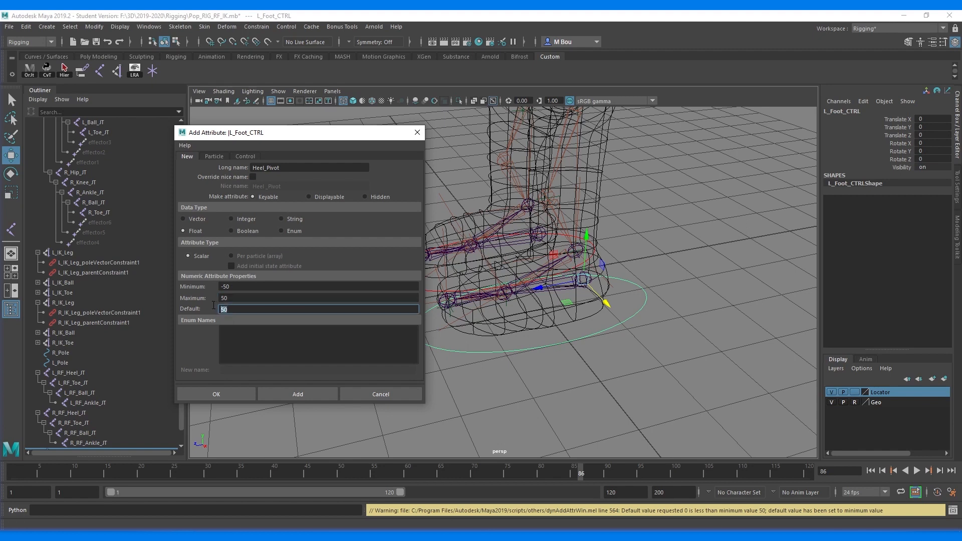
{"action": "key", "text": "Return"}
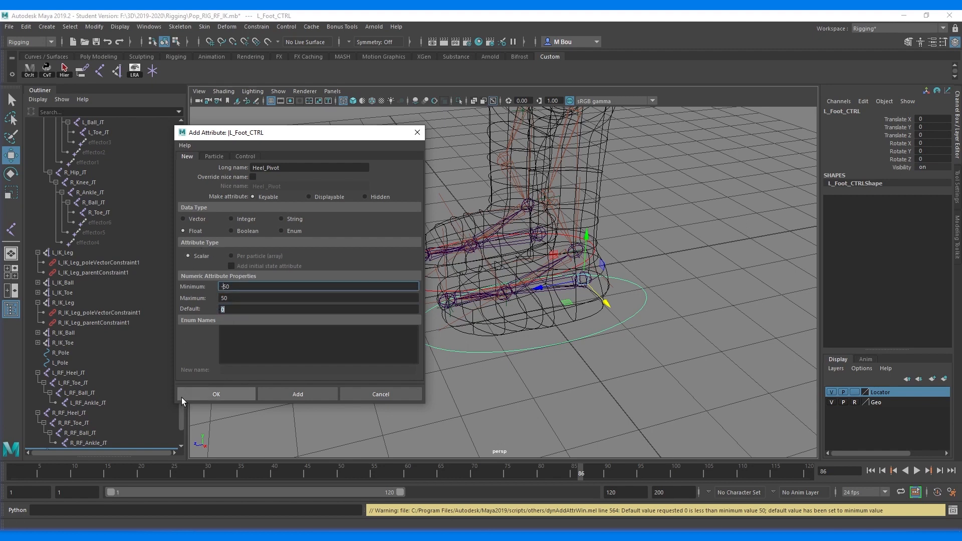
{"action": "left_click", "coordinate": [300, 395]}
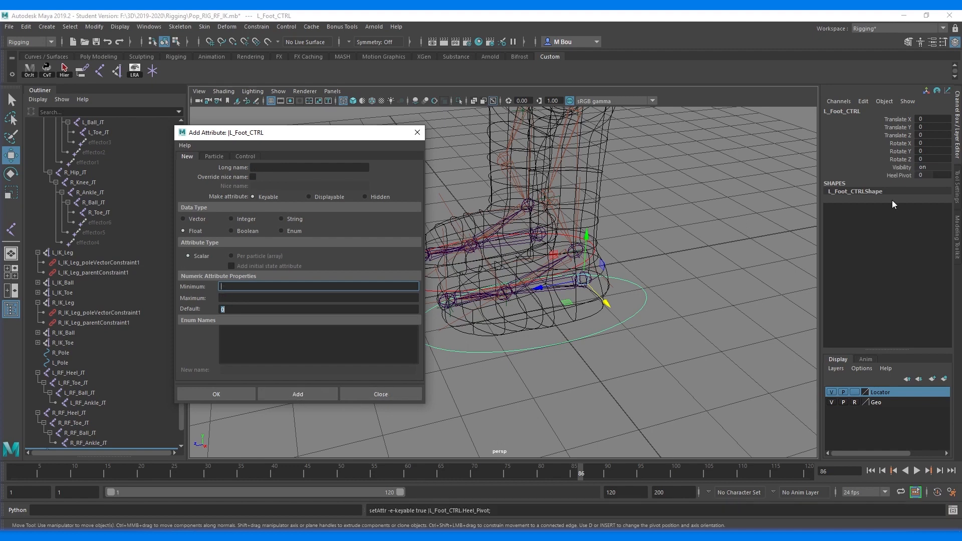
Step: Test the Heel Pivot channel by scrubbing its value, reset it to 0 and close the attribute dialog
{"action": "left_click", "coordinate": [903, 176]}
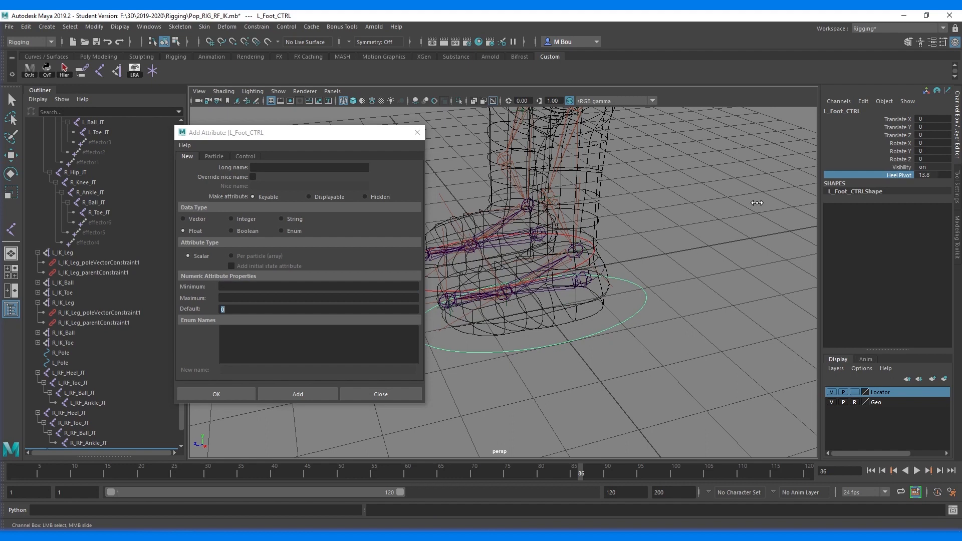
{"action": "left_click", "coordinate": [937, 174]}
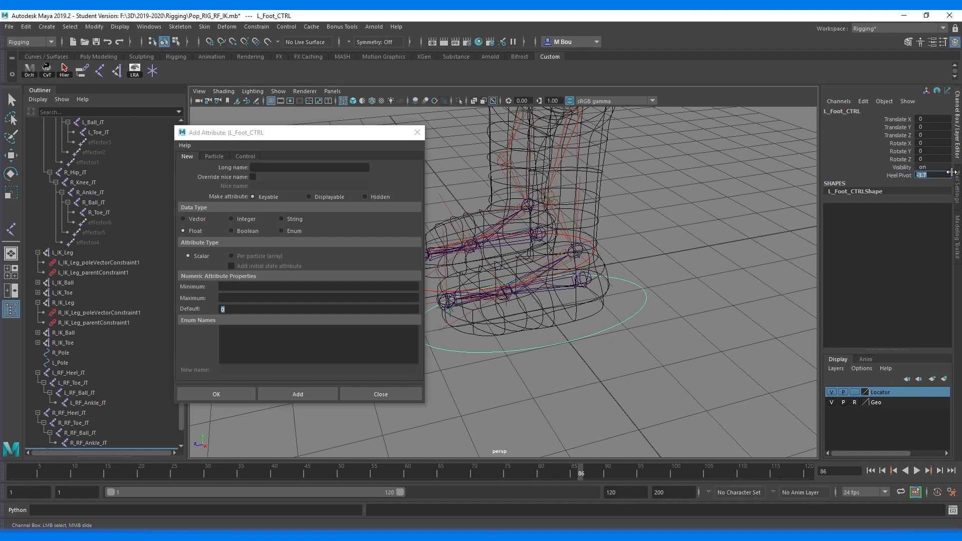
{"action": "type", "text": "0"}
{"action": "left_click", "coordinate": [380, 394]}
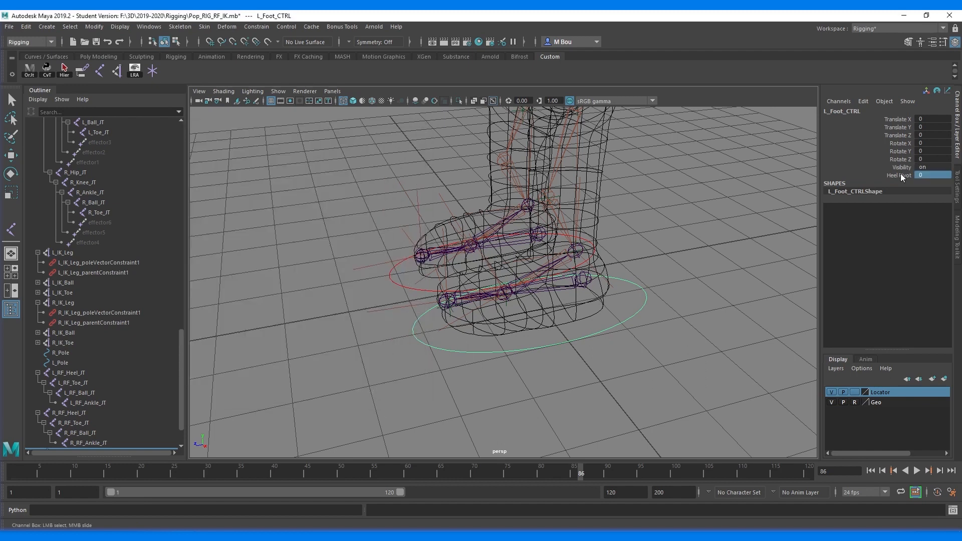
Step: Select the left heel joint L_RF_Heel_JT, test its rotation about Z and undo the rotation
{"action": "left_click", "coordinate": [584, 284]}
{"action": "key", "text": "w"}
{"action": "left_click", "coordinate": [581, 284]}
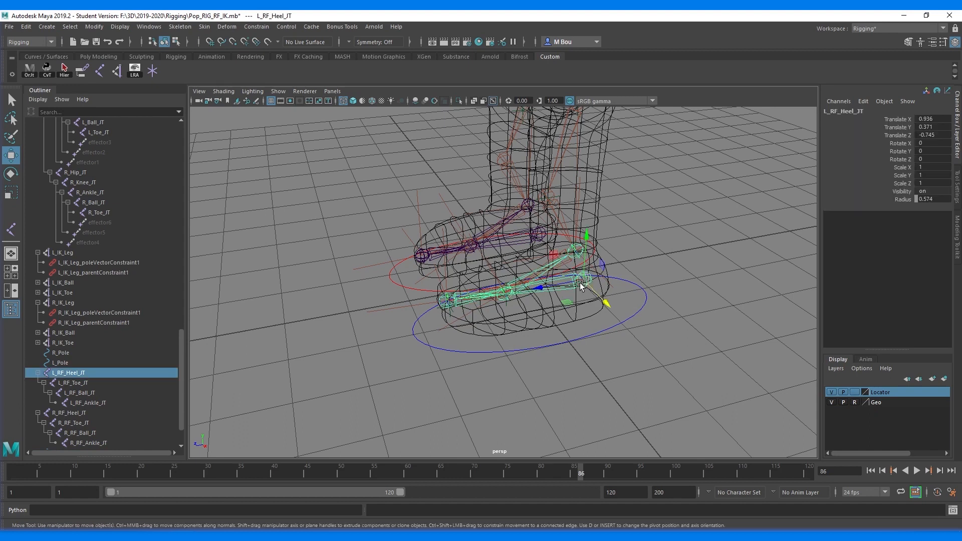
{"action": "key", "text": "e"}
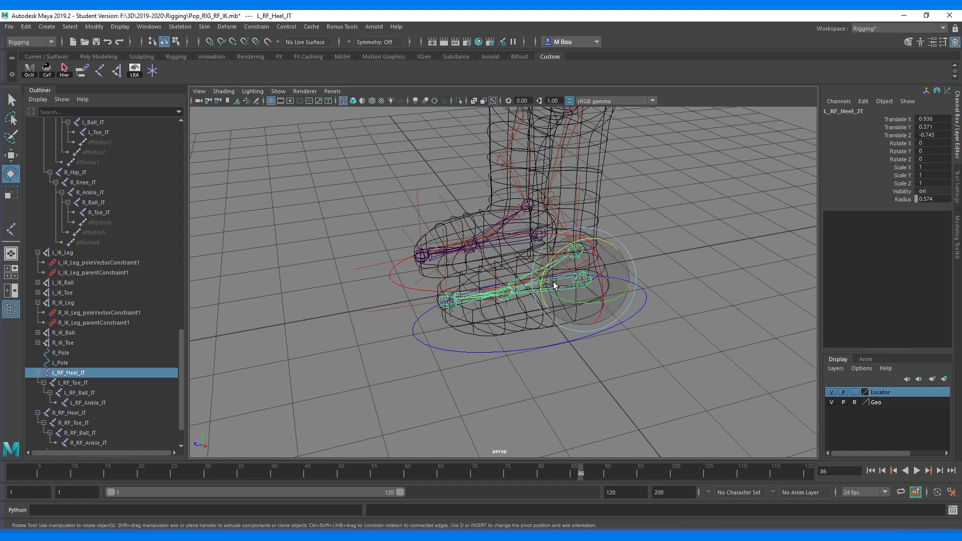
{"action": "left_click_drag", "start_coordinate": [550, 259], "coordinate": [529, 279]}
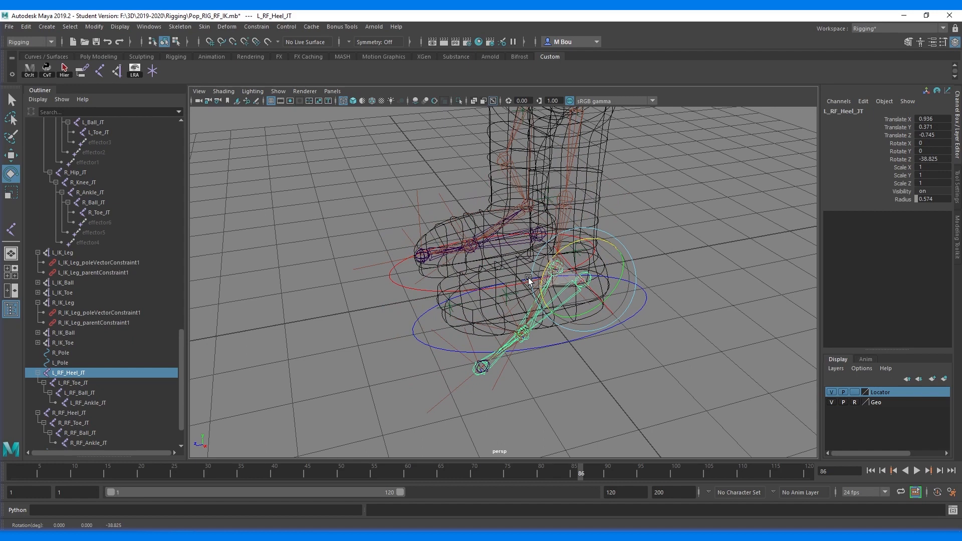
{"action": "key", "text": "ctrl+z"}
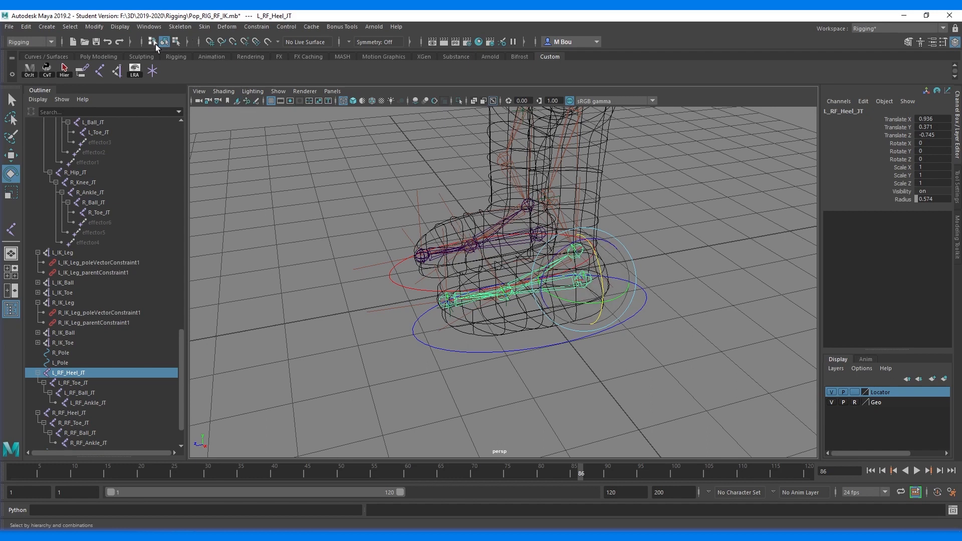
Step: Switch to the Animation menu set and open Set Driven Key with L_RF_Heel_JT as driven and L_Foot_CTRL as driver
{"action": "left_click", "coordinate": [51, 42]}
{"action": "left_click", "coordinate": [34, 70]}
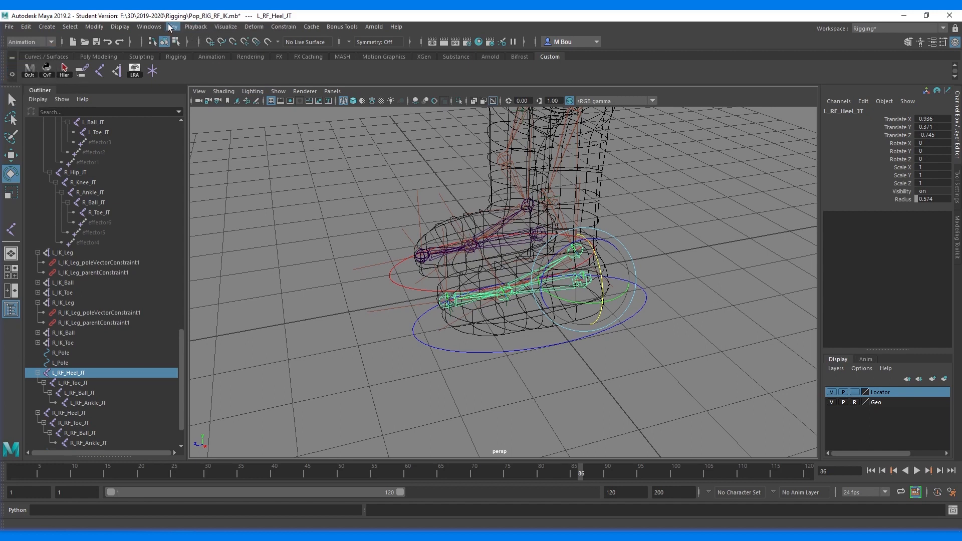
{"action": "left_click", "coordinate": [172, 27]}
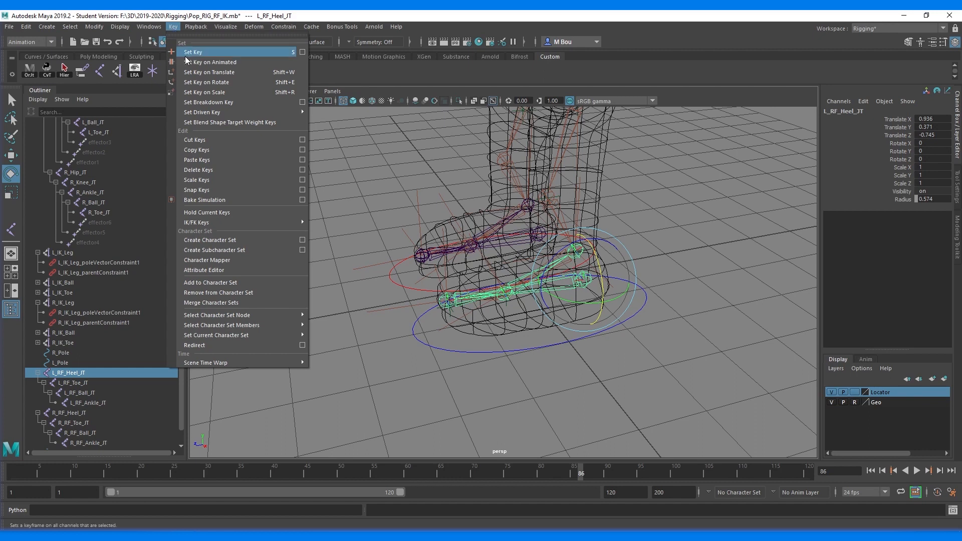
{"action": "mouse_move", "coordinate": [202, 113]}
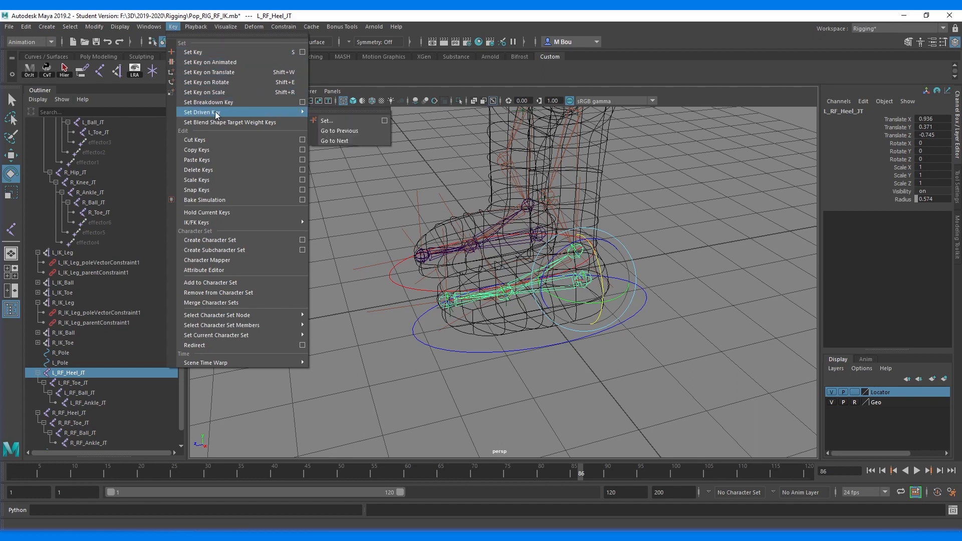
{"action": "left_click", "coordinate": [384, 122]}
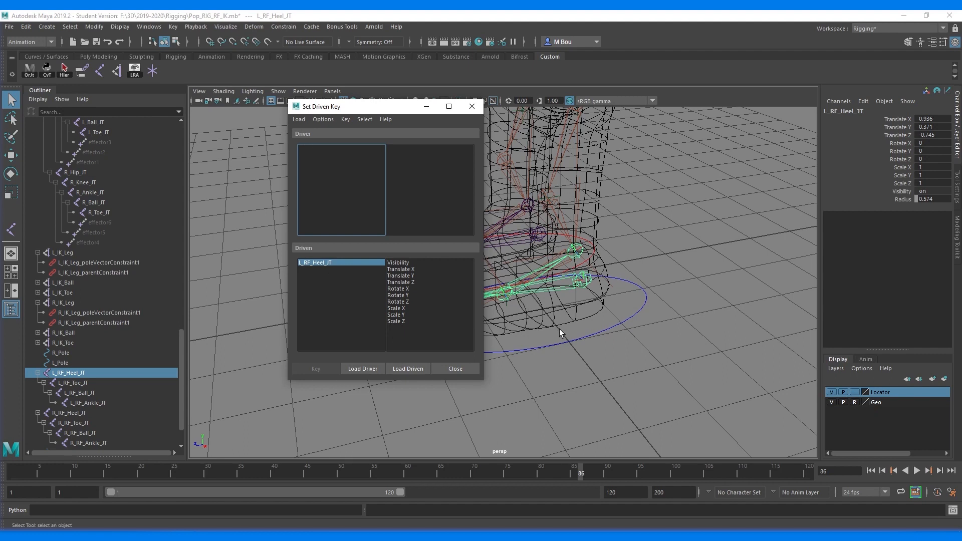
{"action": "left_click", "coordinate": [575, 339]}
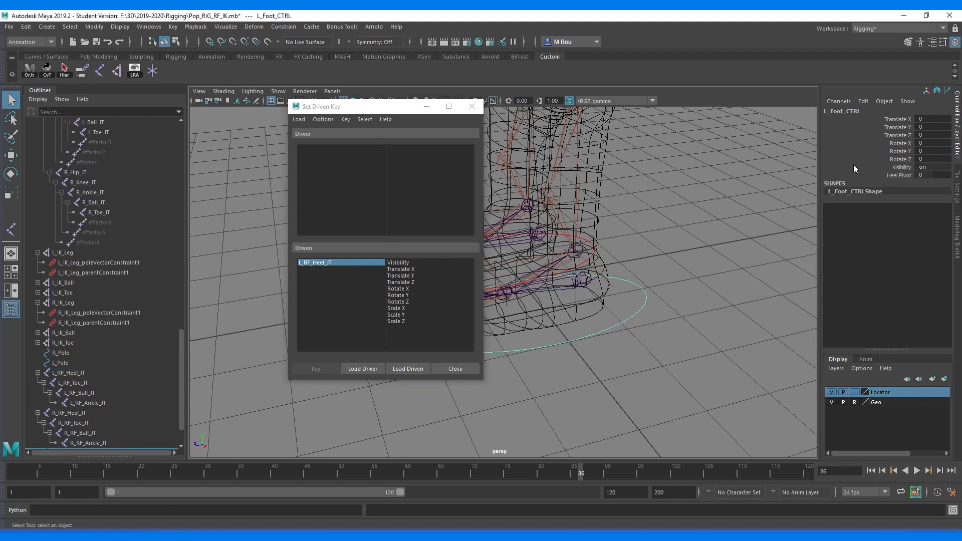
{"action": "left_click", "coordinate": [369, 368]}
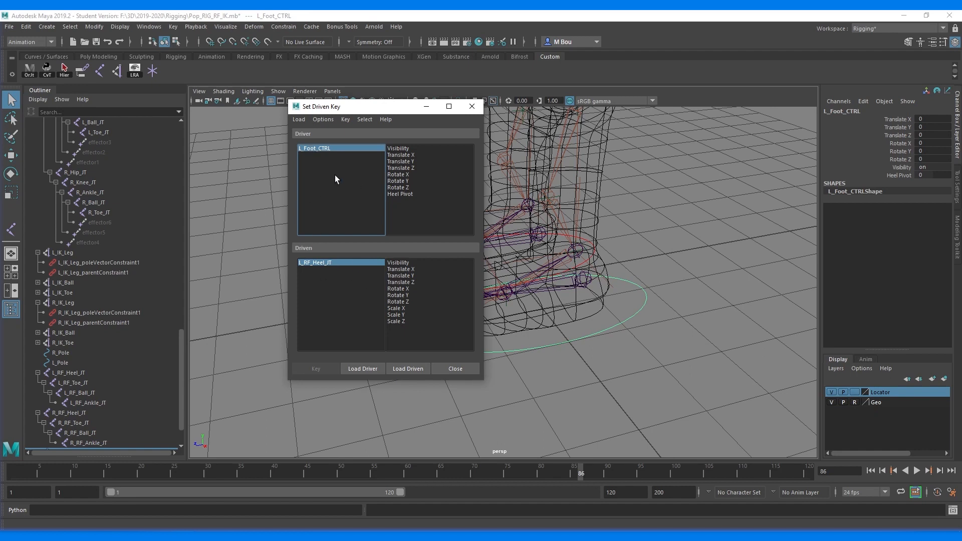
Step: Set a driven key linking L_Foot_CTRL's Heel Pivot to L_RF_Heel_JT's Rotate Z, with both at 0
{"action": "left_click", "coordinate": [402, 195]}
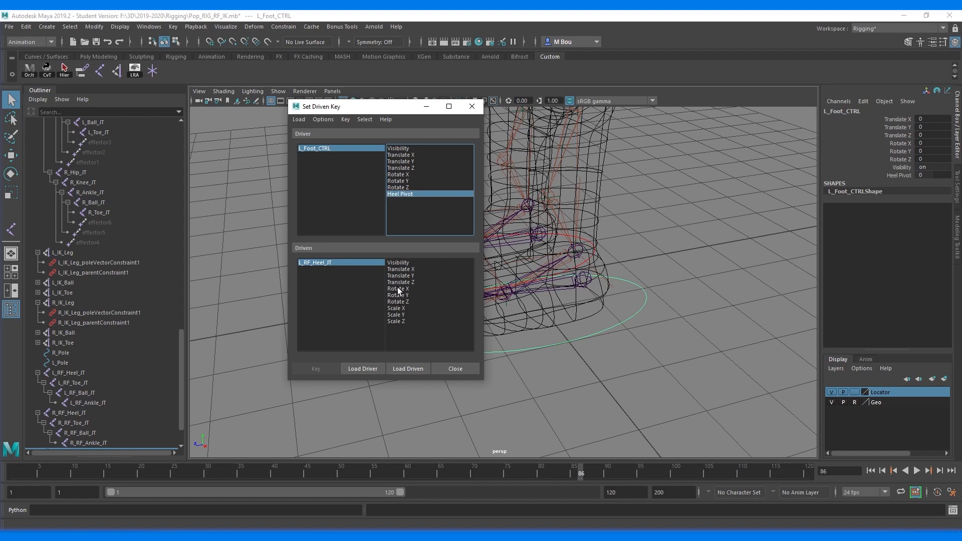
{"action": "left_click", "coordinate": [395, 302]}
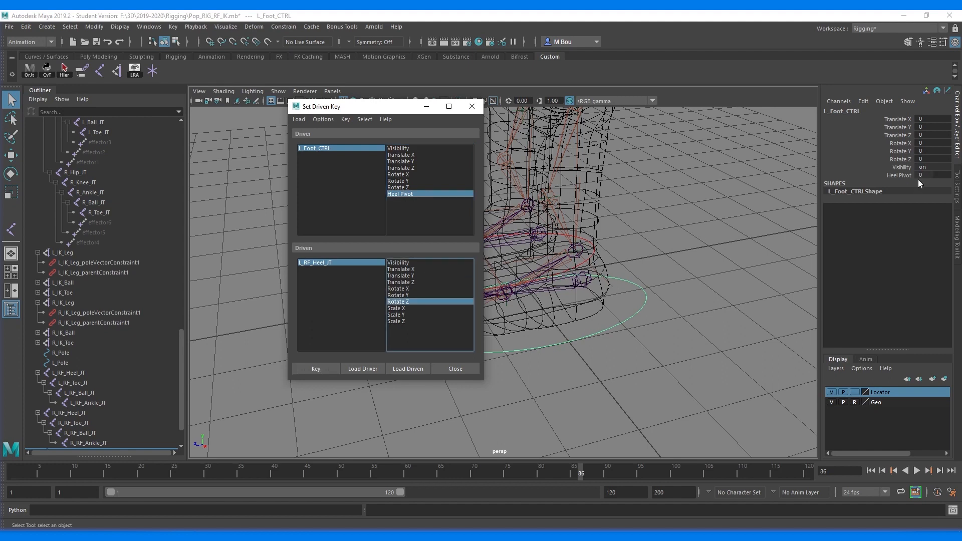
{"action": "left_click", "coordinate": [316, 369]}
{"action": "left_click", "coordinate": [311, 367]}
Step: Set the Heel Pivot value of L_Foot_CTRL to -50
{"action": "left_click", "coordinate": [344, 148]}
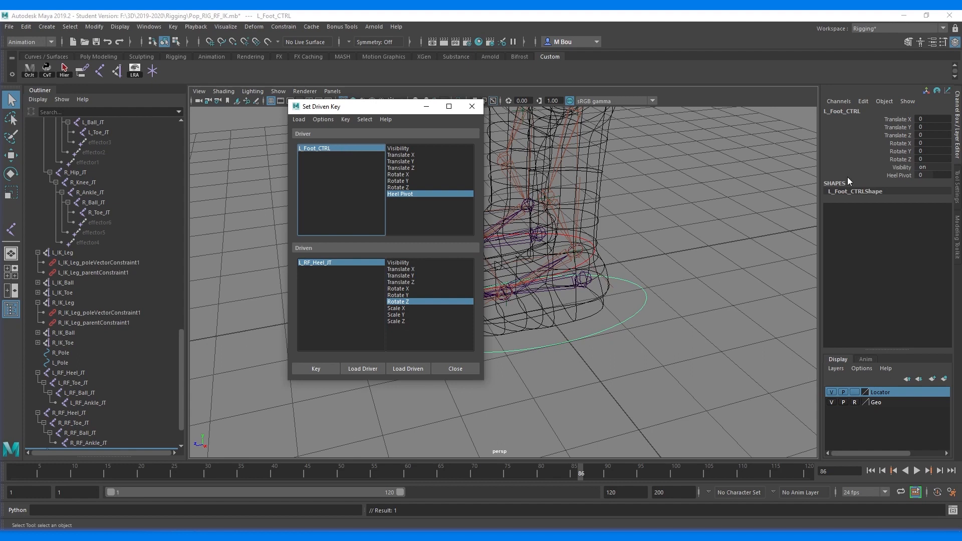
{"action": "left_click", "coordinate": [934, 175]}
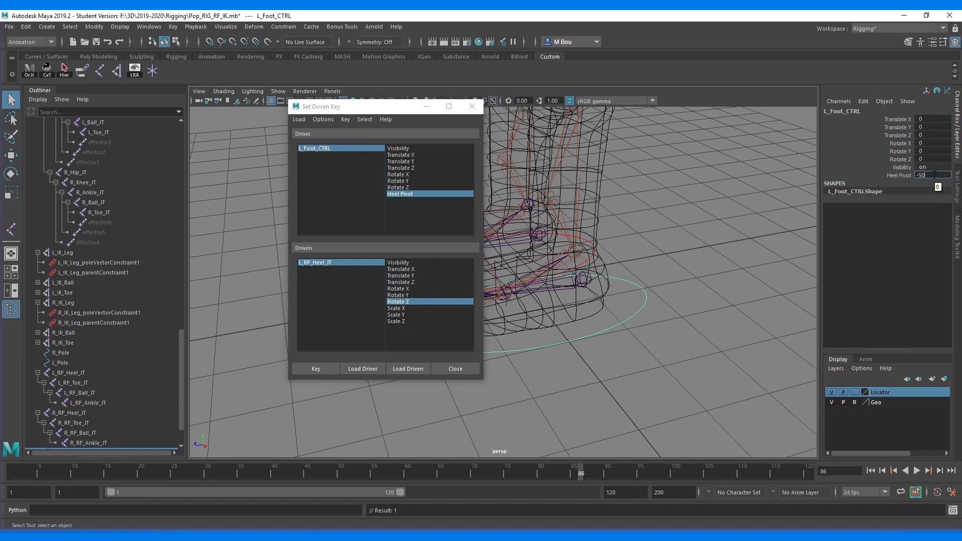
{"action": "key", "text": "Return"}
Step: Rotate the driven joint L_RF_Heel_JT downward about Z and set its Rotate Z to exactly -60
{"action": "left_click", "coordinate": [344, 260]}
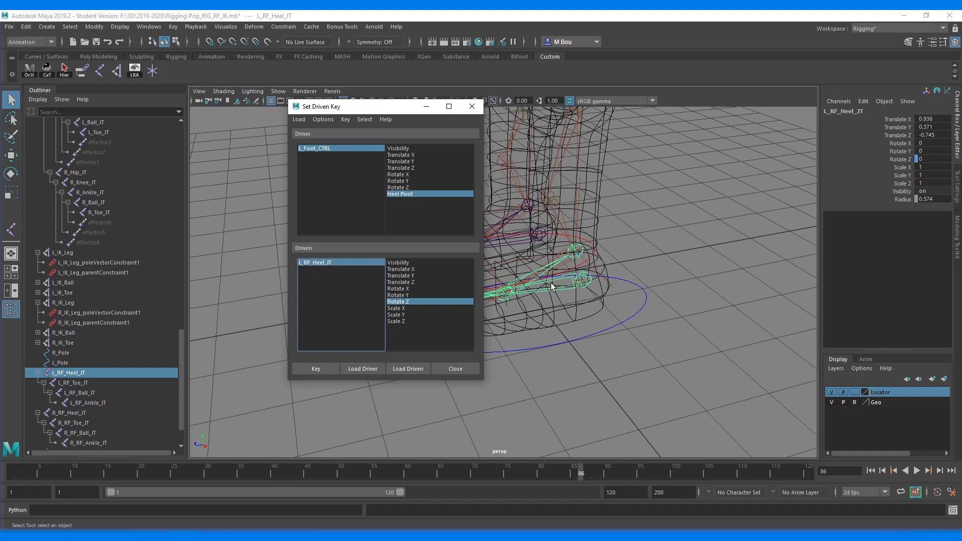
{"action": "scroll", "coordinate": [573, 278], "scroll_direction": "down", "scroll_amount": 2}
{"action": "scroll", "coordinate": [574, 280], "scroll_direction": "down", "scroll_amount": 2}
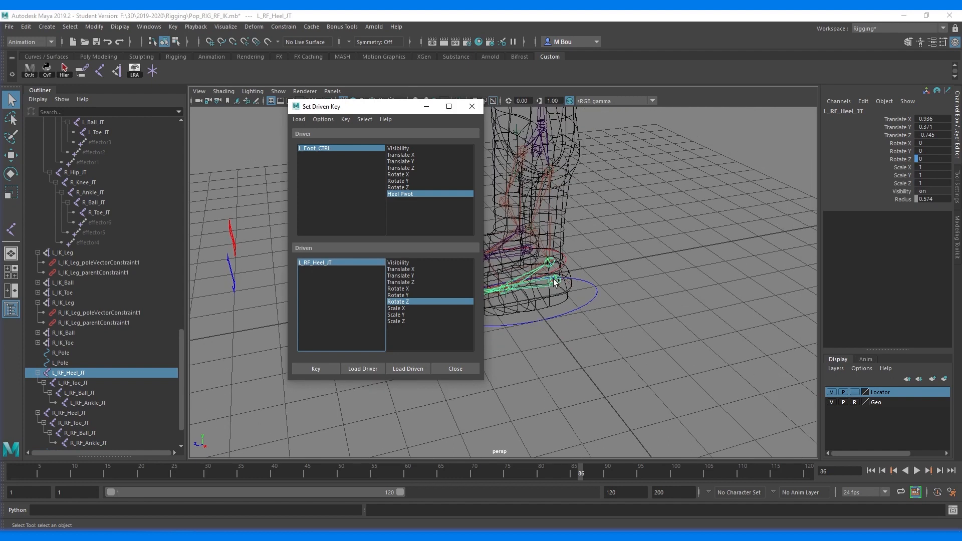
{"action": "left_click", "coordinate": [550, 284]}
{"action": "key", "text": "e"}
{"action": "left_click_drag", "start_coordinate": [543, 270], "coordinate": [482, 306]}
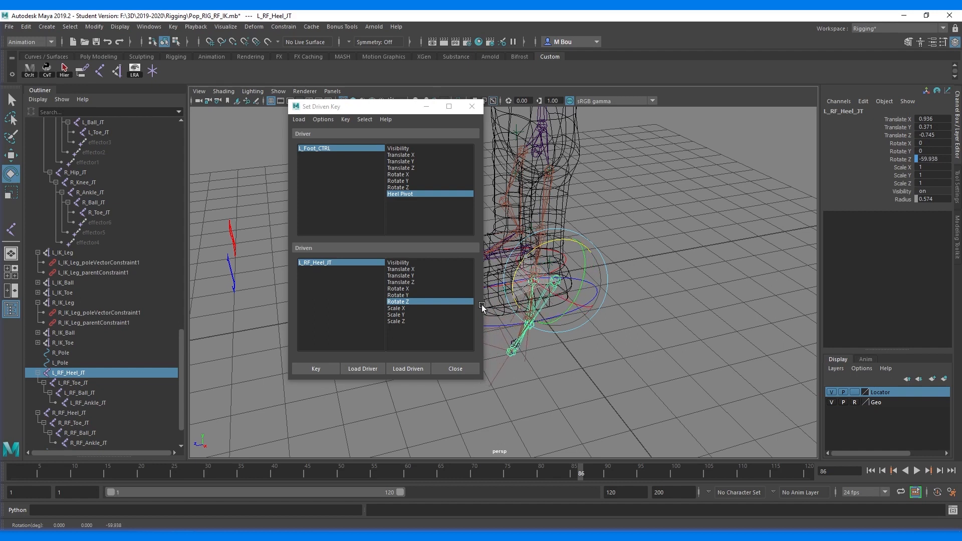
{"action": "left_click_drag", "start_coordinate": [482, 304], "coordinate": [481, 307]}
{"action": "double_click", "coordinate": [938, 158]}
{"action": "type", "text": "-60"}
{"action": "key", "text": "Return"}
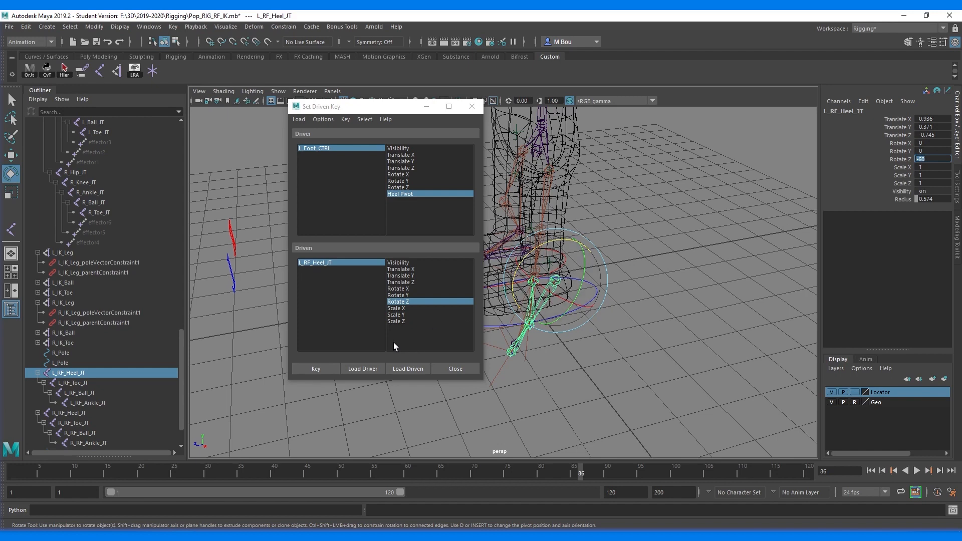
Step: Key L_RF_Heel_JT's Rotate Z against the Heel Pivot value of -50, and reselect the driver L_Foot_CTRL
{"action": "left_click", "coordinate": [338, 147]}
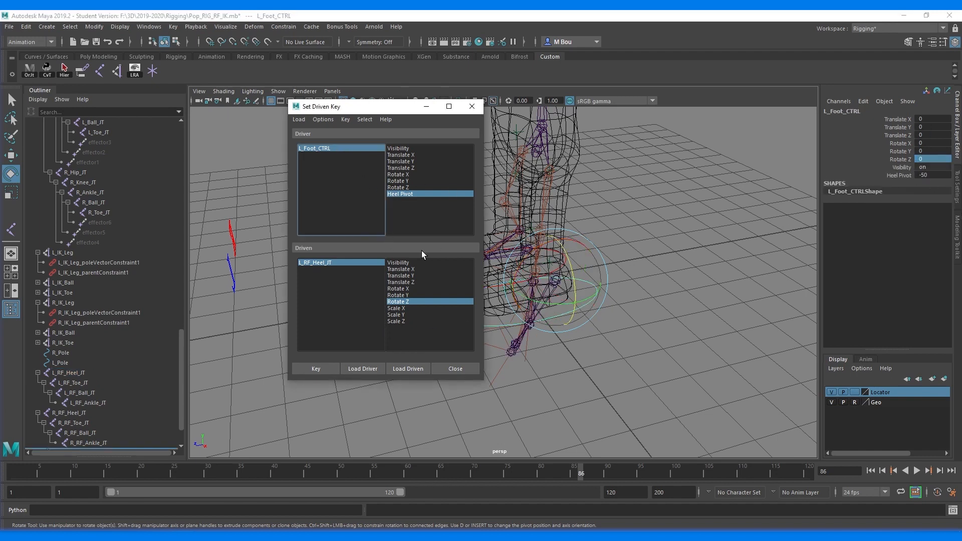
{"action": "left_click", "coordinate": [337, 261]}
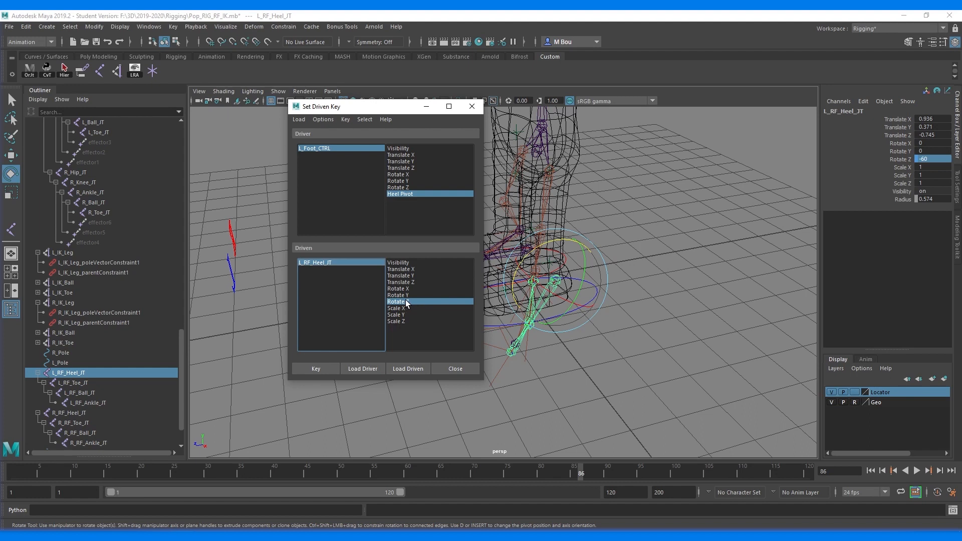
{"action": "left_click", "coordinate": [321, 370]}
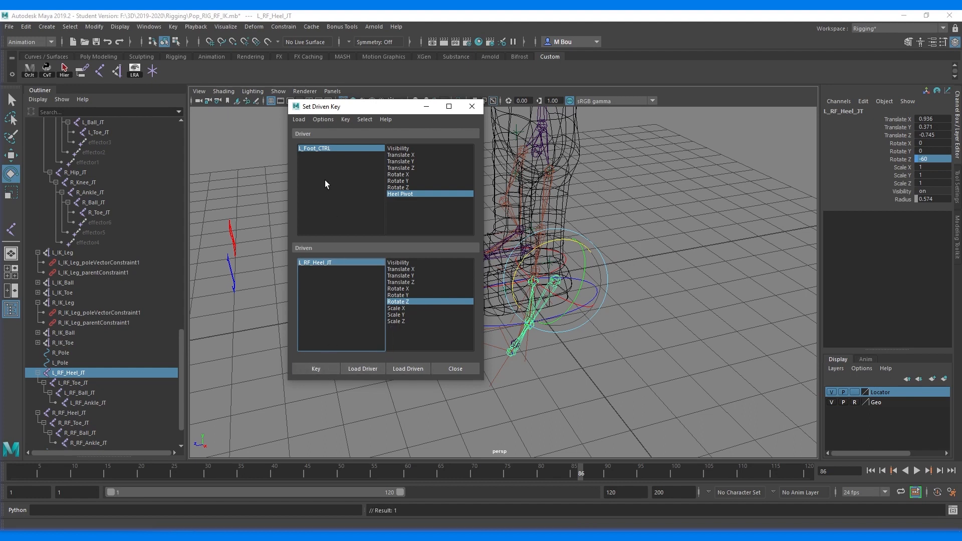
{"action": "left_click", "coordinate": [326, 148]}
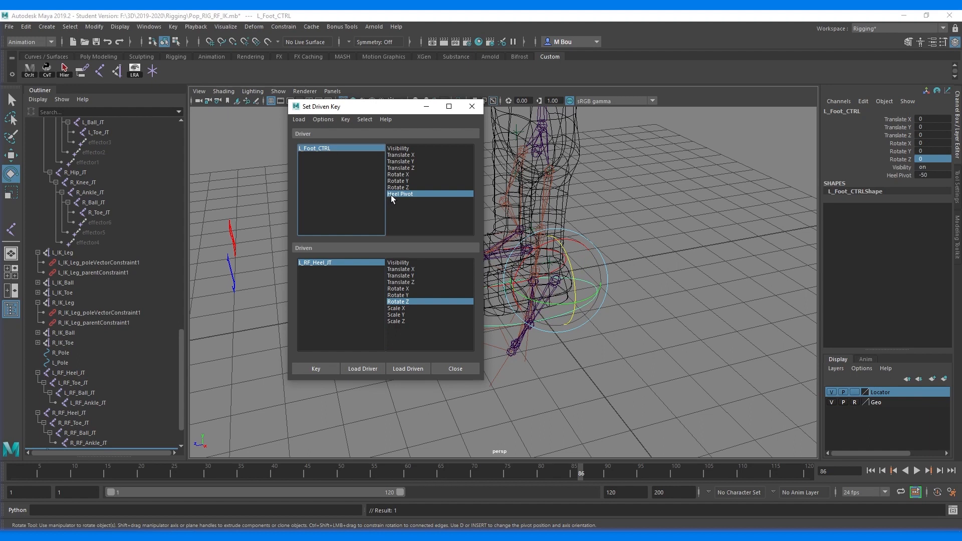
Step: Set the Heel Pivot value of L_Foot_CTRL to 50
{"action": "double_click", "coordinate": [931, 175]}
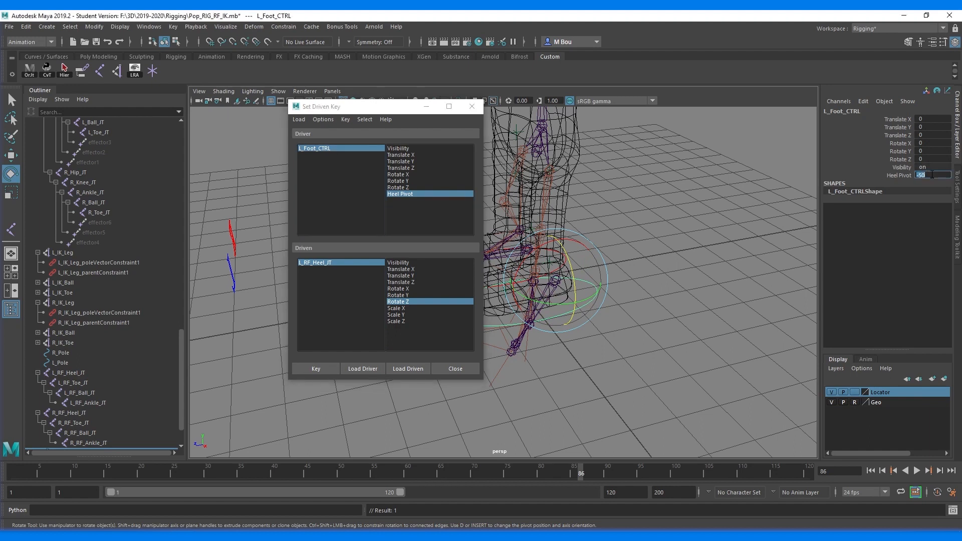
{"action": "type", "text": "50"}
{"action": "key", "text": "Return"}
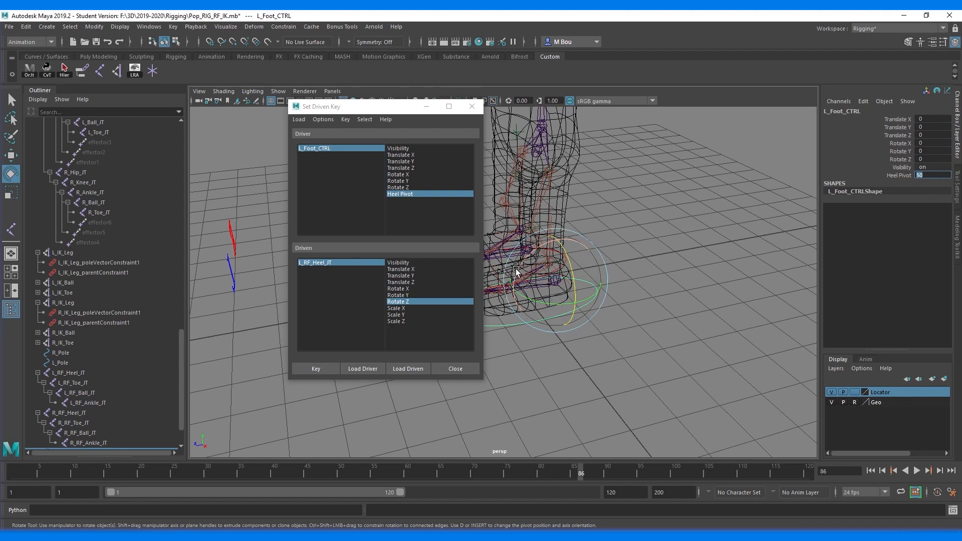
Step: Rotate the driven joint L_RF_Heel_JT to a Rotate Z of exactly 50, key it against Heel Pivot, and minimize the Set Driven Key window
{"action": "left_click", "coordinate": [347, 263]}
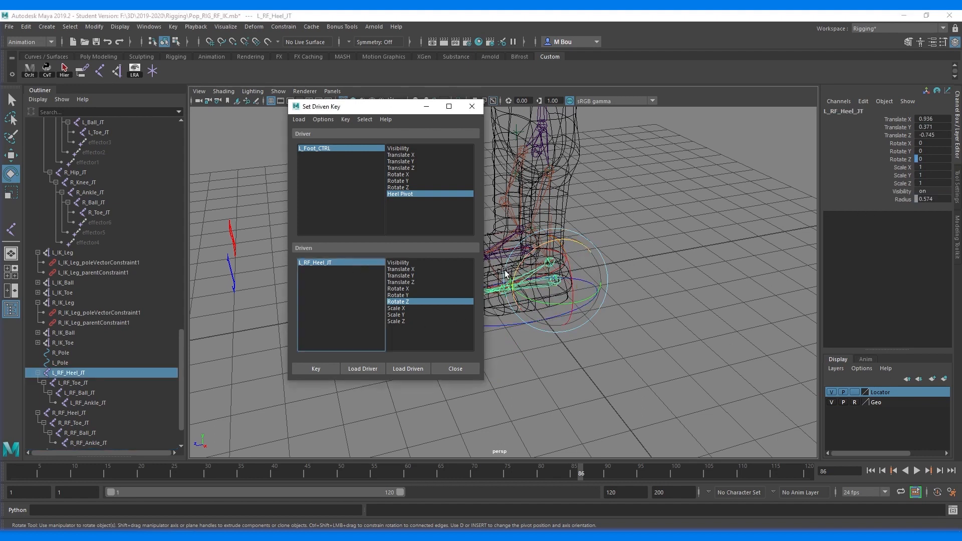
{"action": "left_click_drag", "start_coordinate": [519, 268], "coordinate": [543, 237]}
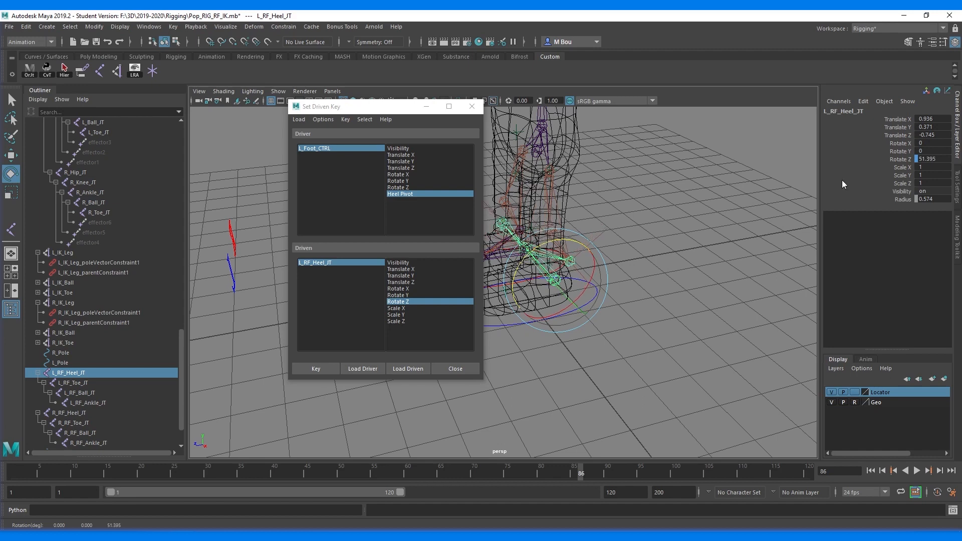
{"action": "left_click", "coordinate": [941, 158]}
{"action": "type", "text": "50"}
{"action": "key", "text": "Return"}
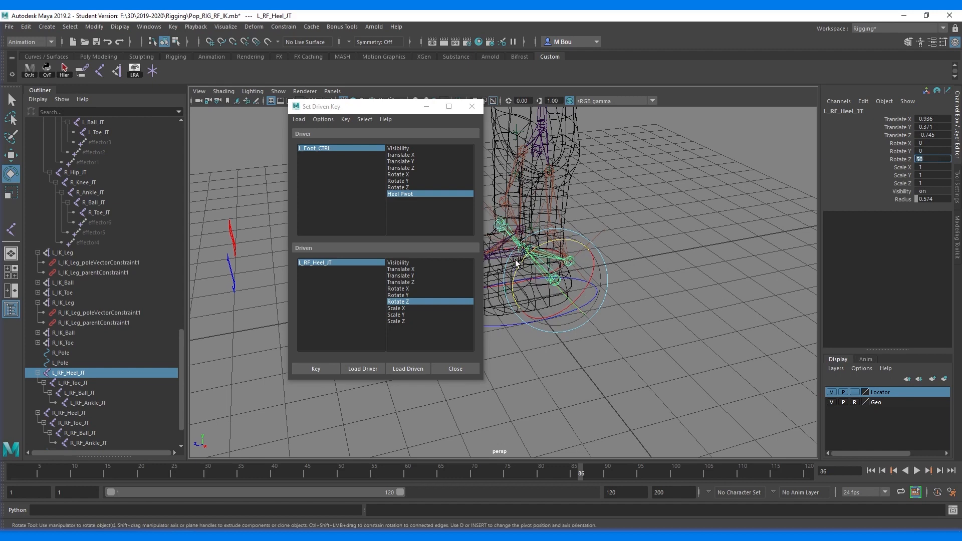
{"action": "left_click", "coordinate": [312, 368]}
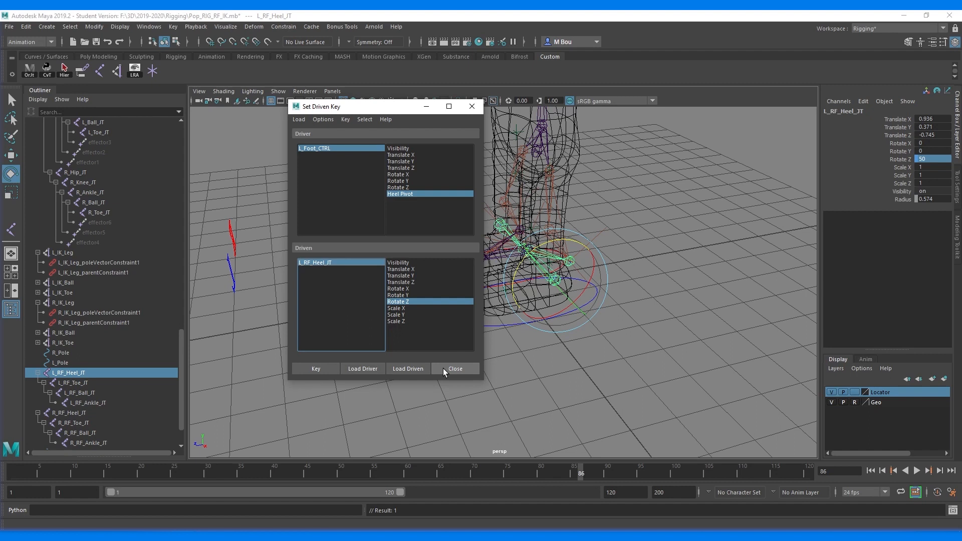
{"action": "left_click", "coordinate": [427, 106]}
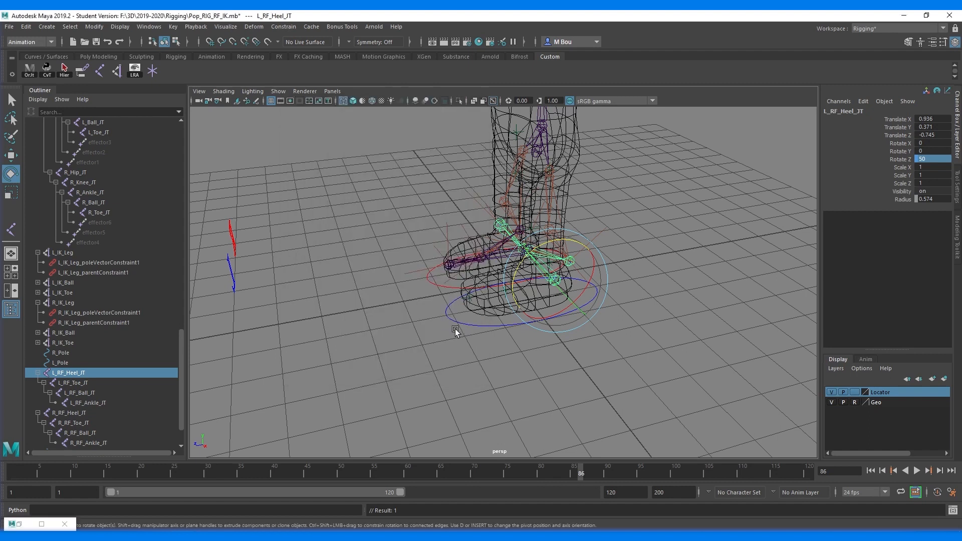
Step: Test the heel motion by scrubbing L_Foot_CTRL's Heel Pivot through its range, and reset the attribute to 0
{"action": "left_click", "coordinate": [463, 321]}
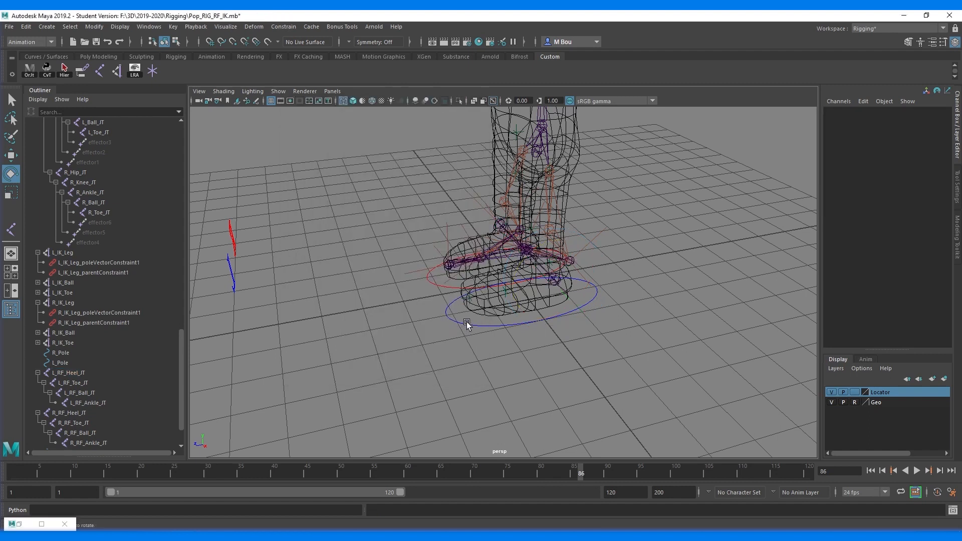
{"action": "left_click", "coordinate": [466, 324]}
{"action": "left_click", "coordinate": [904, 176]}
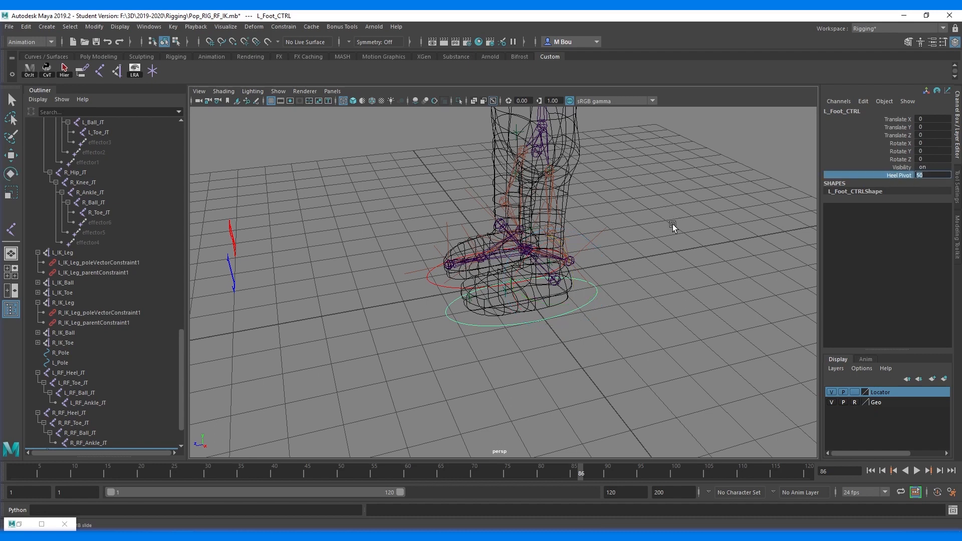
{"action": "middle_click_drag", "start_coordinate": [706, 224], "coordinate": [941, 153]}
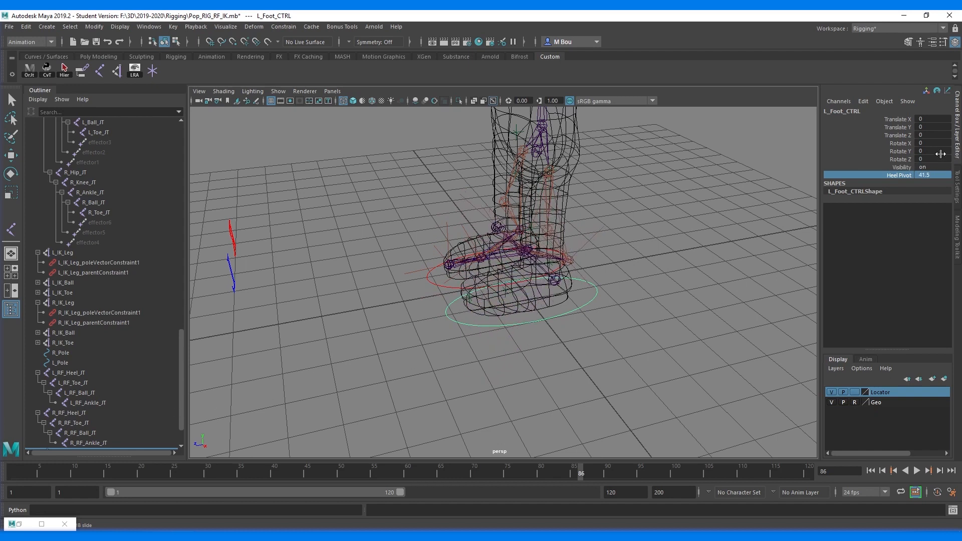
{"action": "double_click", "coordinate": [927, 176]}
{"action": "type", "text": "0"}
{"action": "key", "text": "Return"}
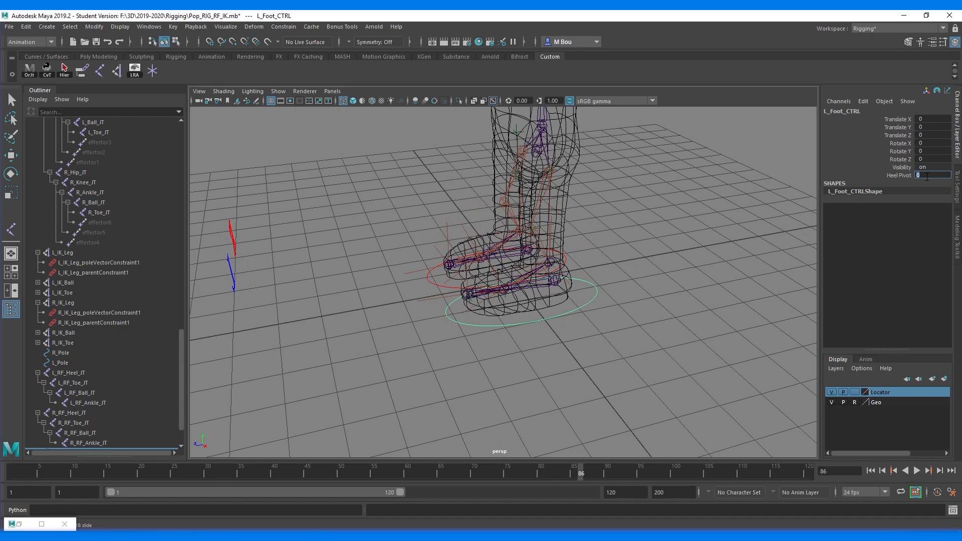
Step: Save the scene under its existing file name
{"action": "mouse_move", "coordinate": [586, 304]}
{"action": "left_mouse_down", "text": "alt"}
{"action": "mouse_move", "coordinate": [511, 288]}
{"action": "mouse_move", "coordinate": [509, 300]}
{"action": "mouse_move", "coordinate": [589, 298]}
{"action": "left_mouse_up", "text": "alt"}
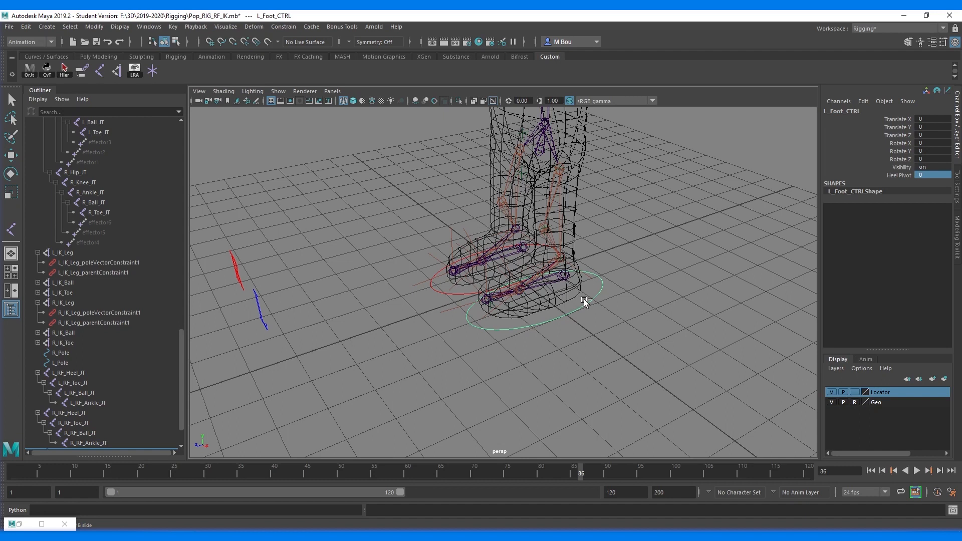
{"action": "key", "text": "ctrl+s"}
{"action": "left_click", "coordinate": [457, 284]}
Step: Add a keyable float attribute Ball_Pivot to L_Foot_CTRL with minimum -50, maximum 50 and default 0
{"action": "left_click", "coordinate": [864, 102]}
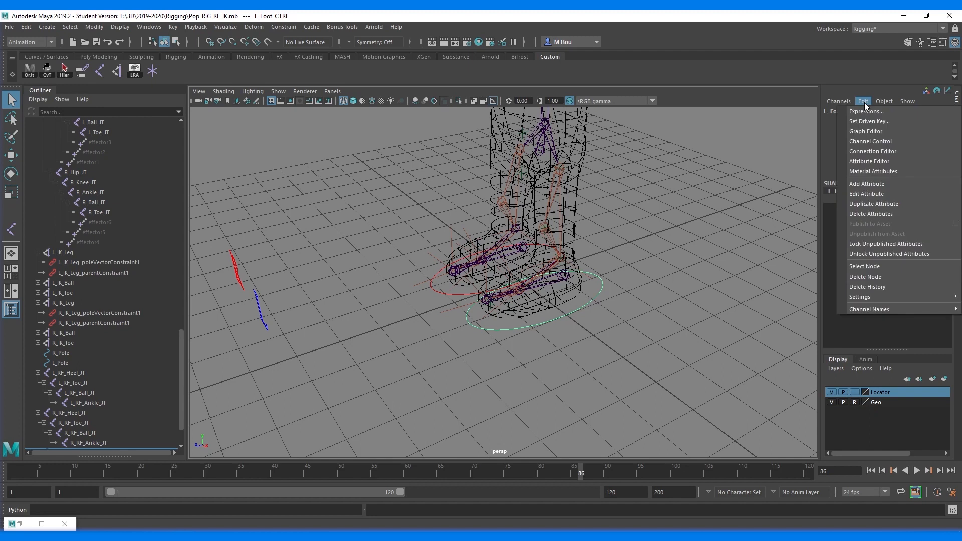
{"action": "left_click", "coordinate": [868, 182]}
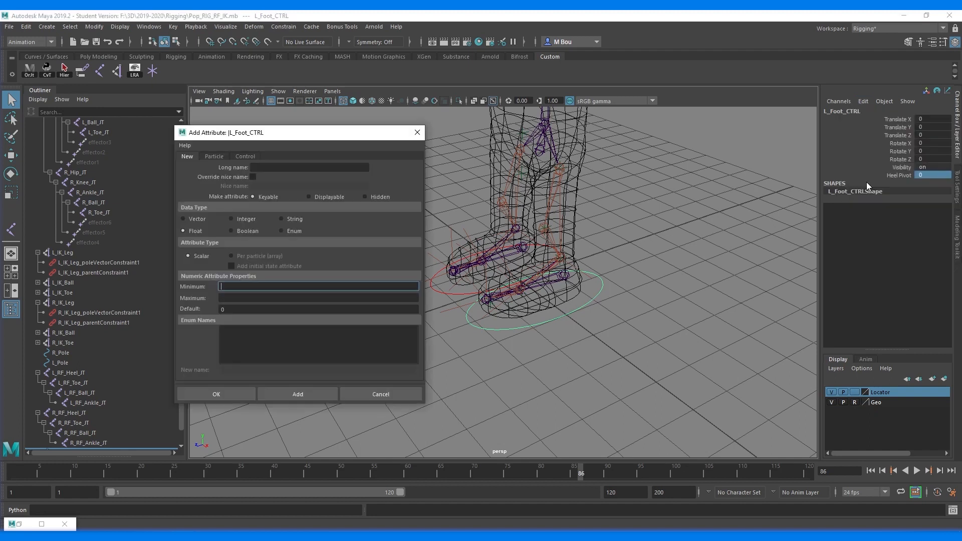
{"action": "left_click", "coordinate": [270, 169]}
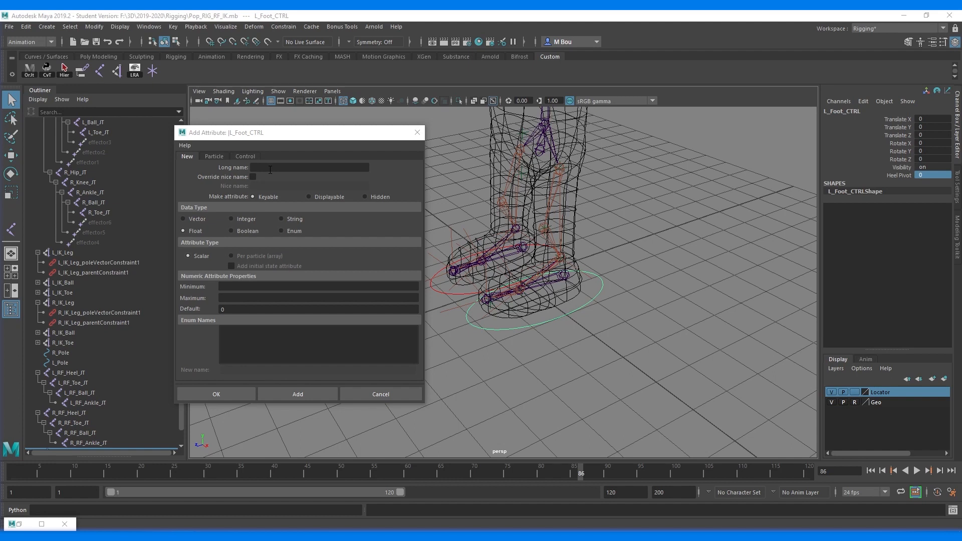
{"action": "left_click", "coordinate": [270, 169]}
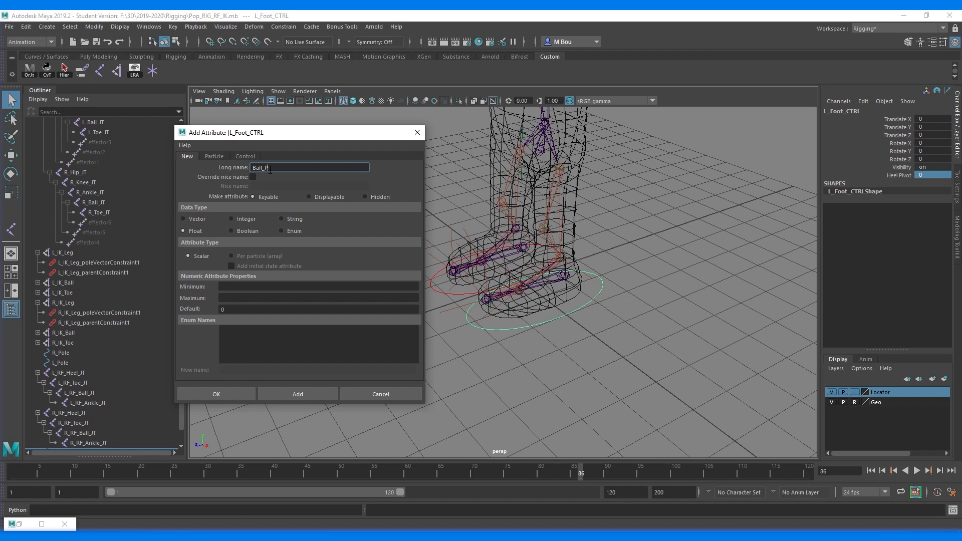
{"action": "type", "text": "Ball_Pivot"}
{"action": "left_click", "coordinate": [225, 287]}
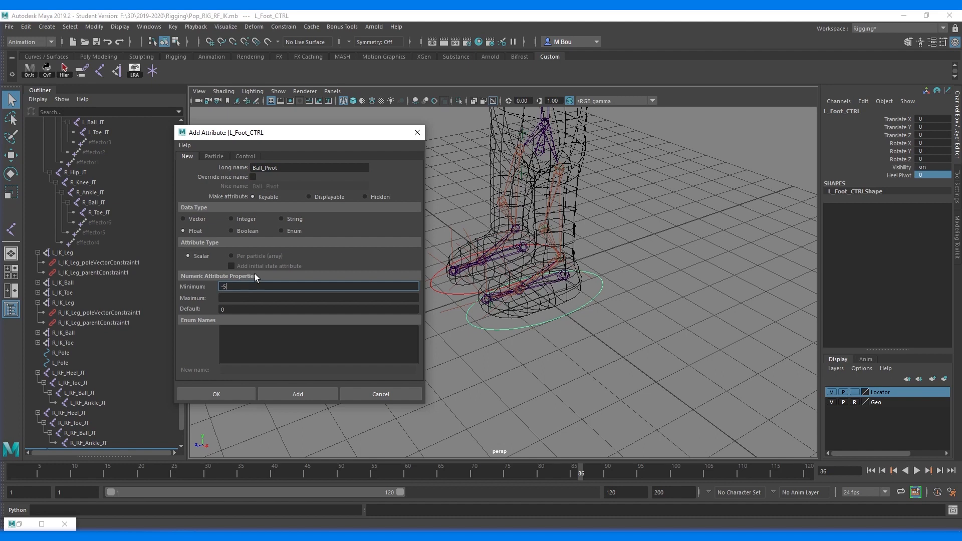
{"action": "left_click", "coordinate": [233, 298]}
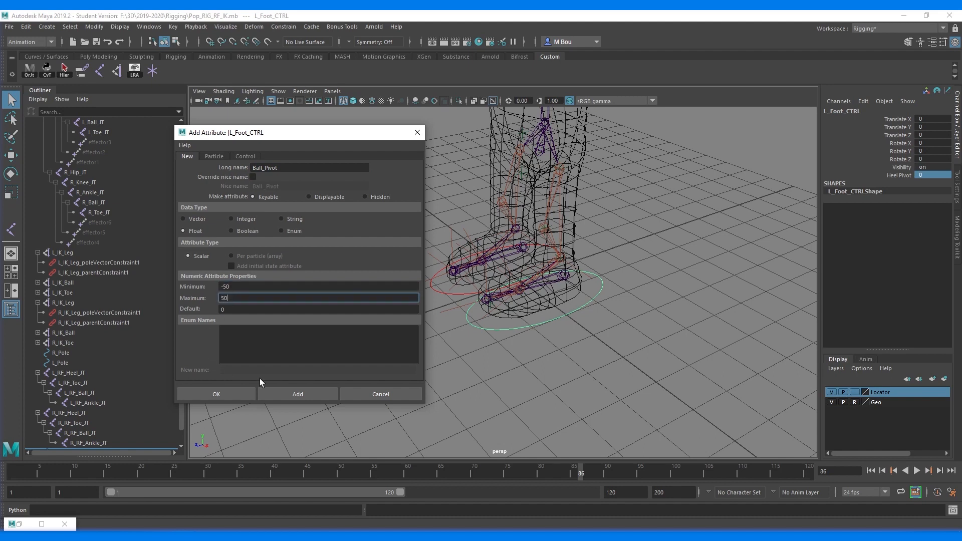
{"action": "left_click", "coordinate": [231, 396]}
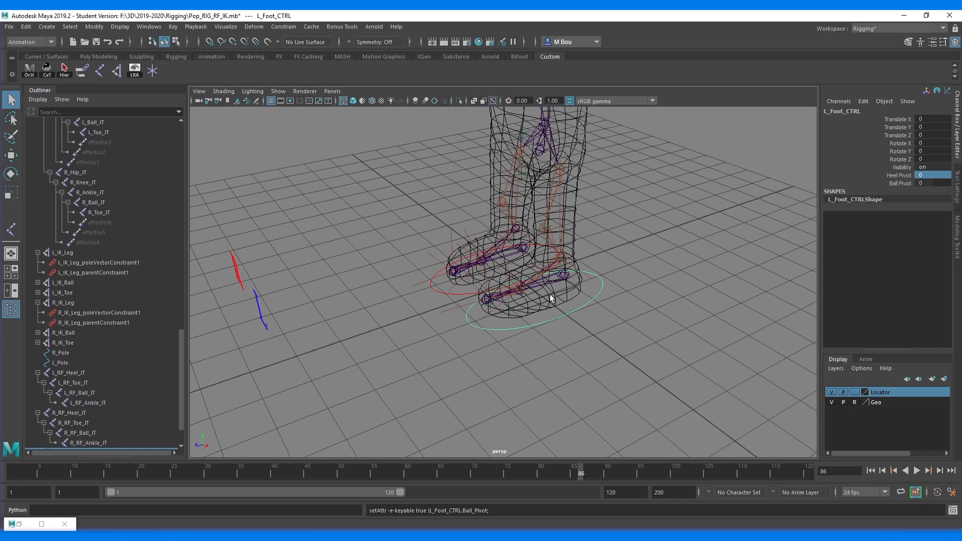
Step: Select the ball joint L_RF_Ball_JT in the left reverse-foot chain
{"action": "left_click", "coordinate": [561, 278]}
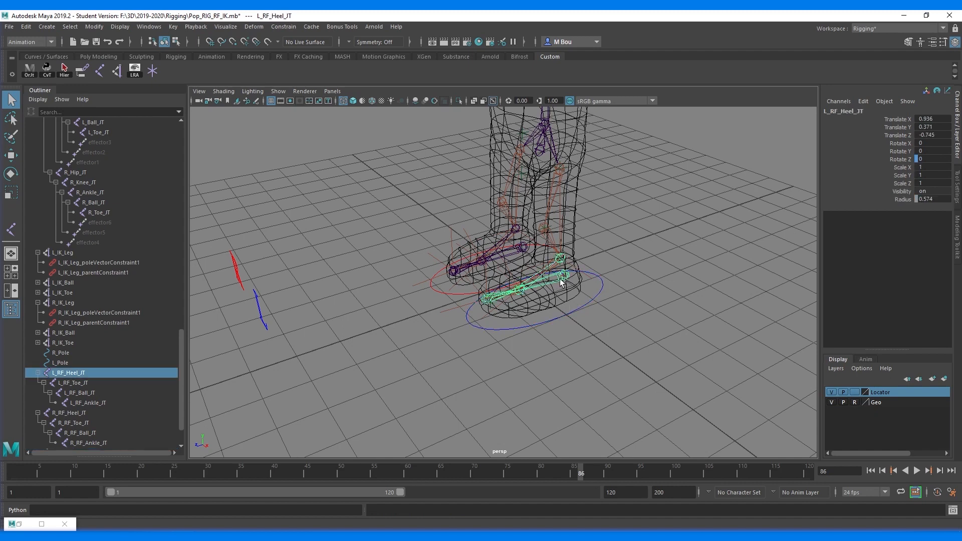
{"action": "key", "text": "Down"}
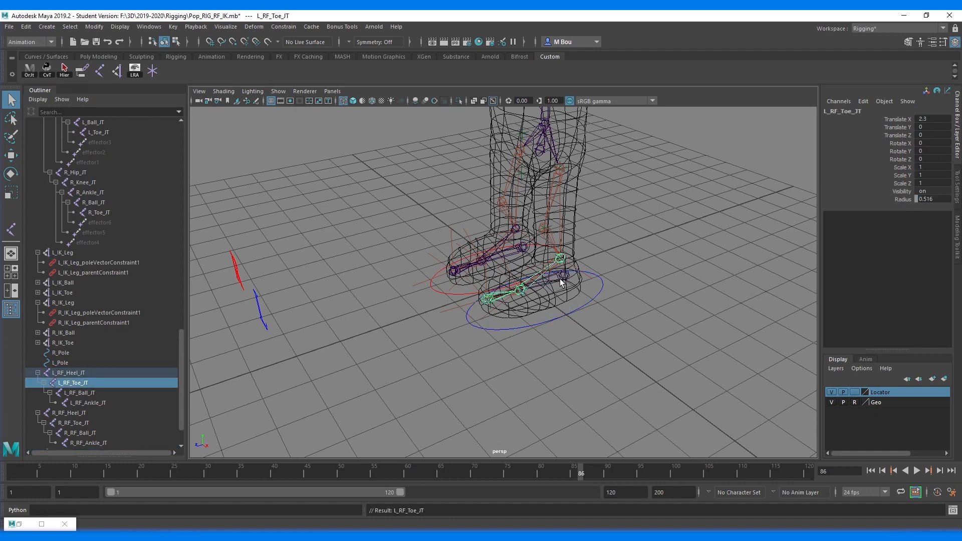
{"action": "key", "text": "Down"}
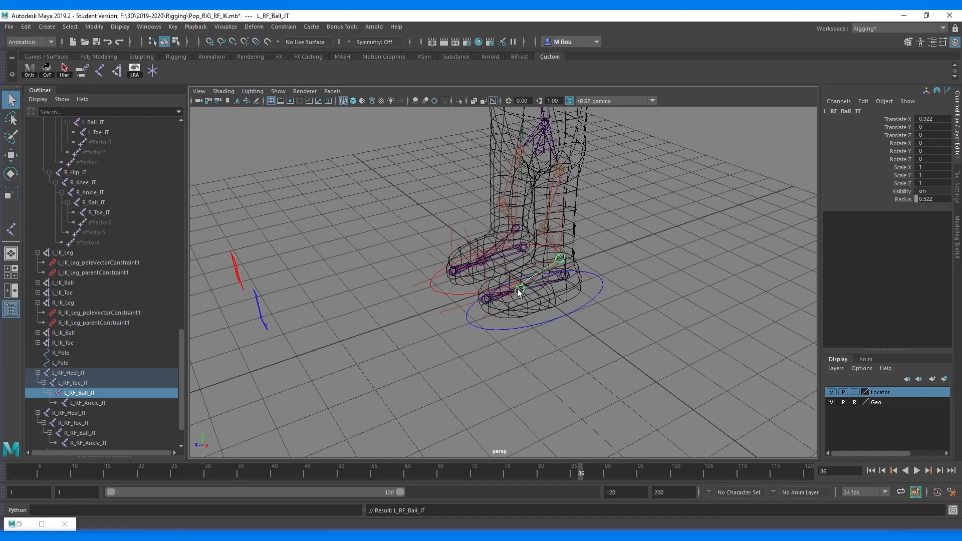
Step: Try rotating L_RF_Ball_JT about Z to test how the foot bends at the ball, and undo the rotations
{"action": "key", "text": "e"}
{"action": "left_click_drag", "start_coordinate": [495, 262], "coordinate": [512, 252]}
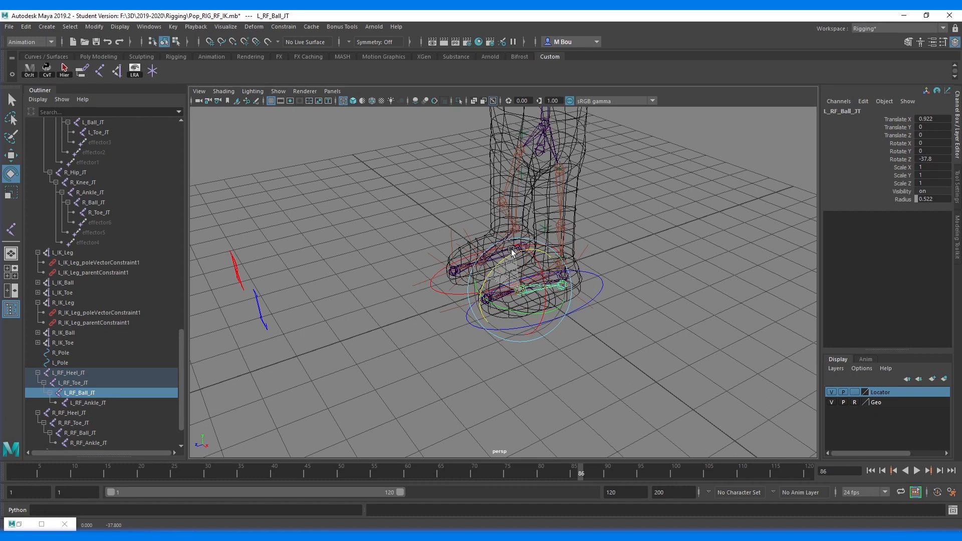
{"action": "left_click_drag", "start_coordinate": [512, 251], "coordinate": [512, 252]}
{"action": "key", "text": "ctrl+z"}
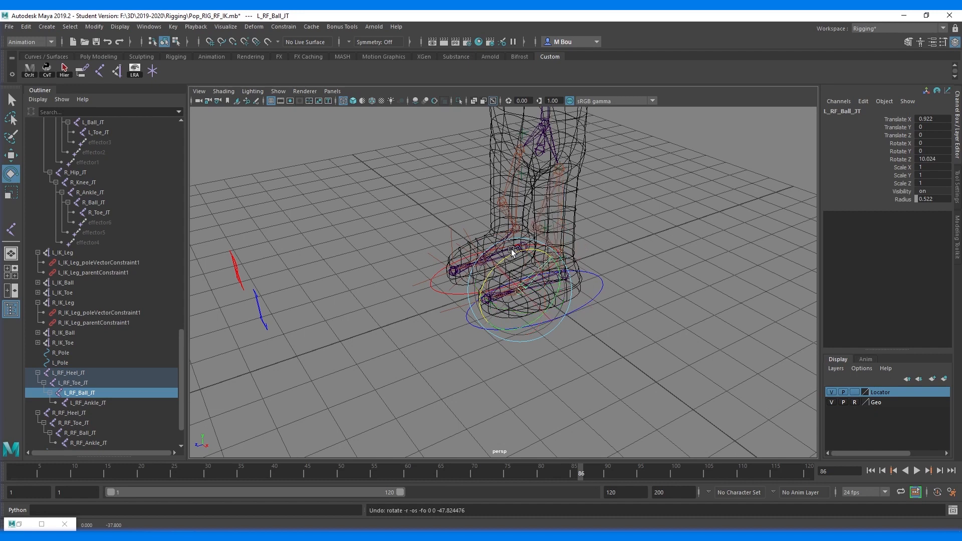
{"action": "key", "text": "ctrl+z"}
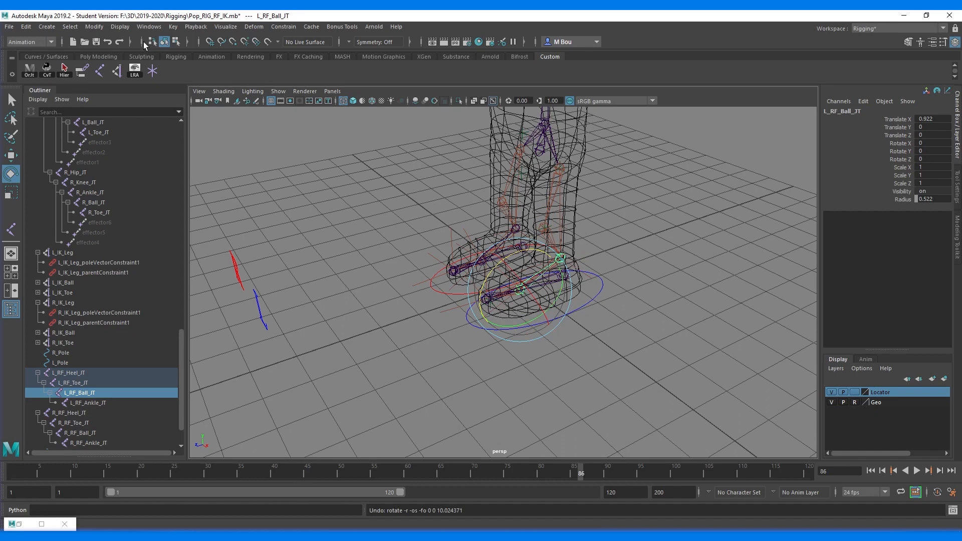
Step: Open Set Driven Key with L_RF_Ball_JT as the driven object and load L_Foot_CTRL as the driver
{"action": "left_click", "coordinate": [176, 27]}
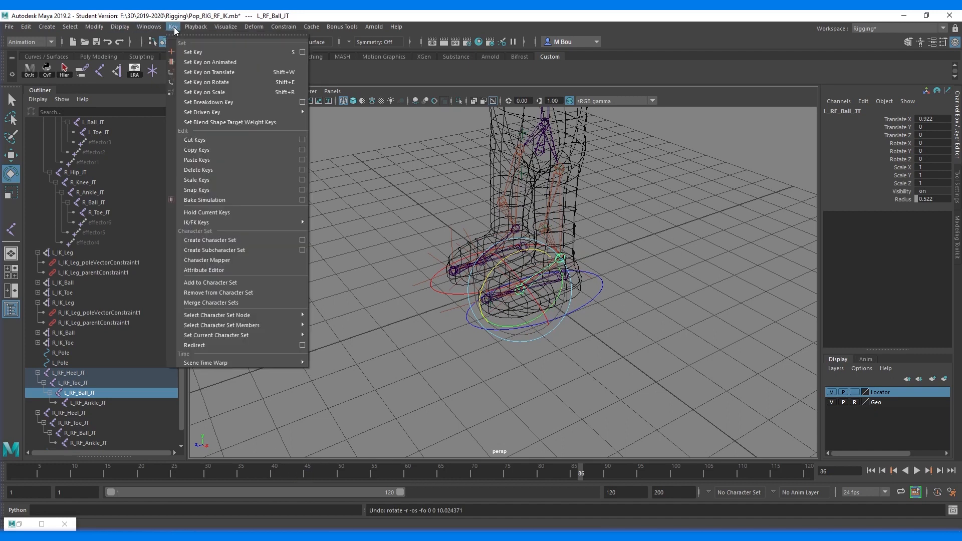
{"action": "mouse_move", "coordinate": [246, 112]}
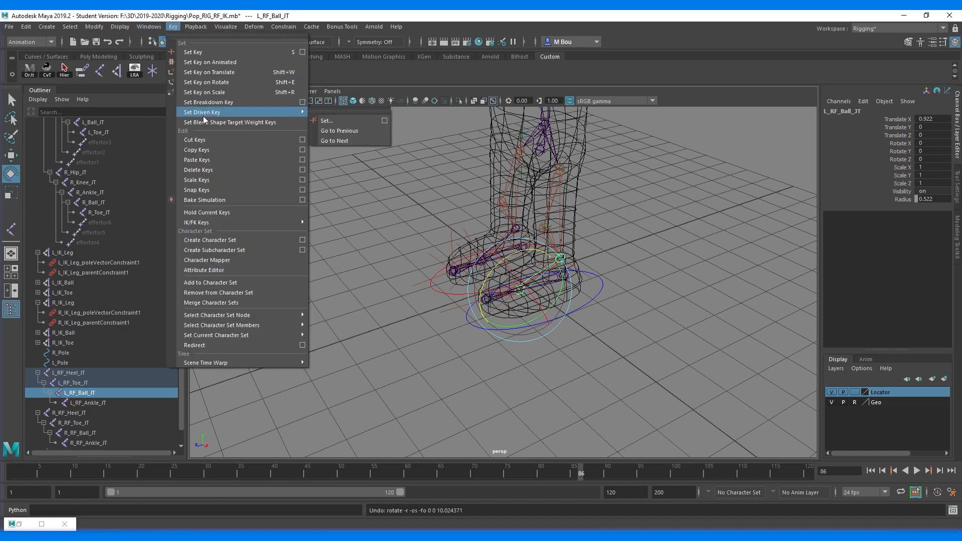
{"action": "left_click", "coordinate": [384, 121]}
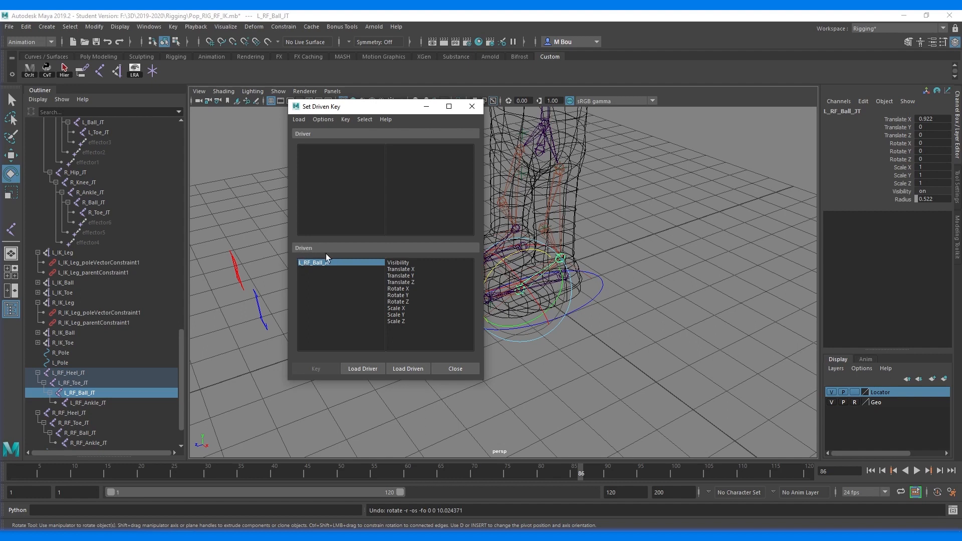
{"action": "left_click", "coordinate": [600, 297]}
{"action": "left_click", "coordinate": [359, 370]}
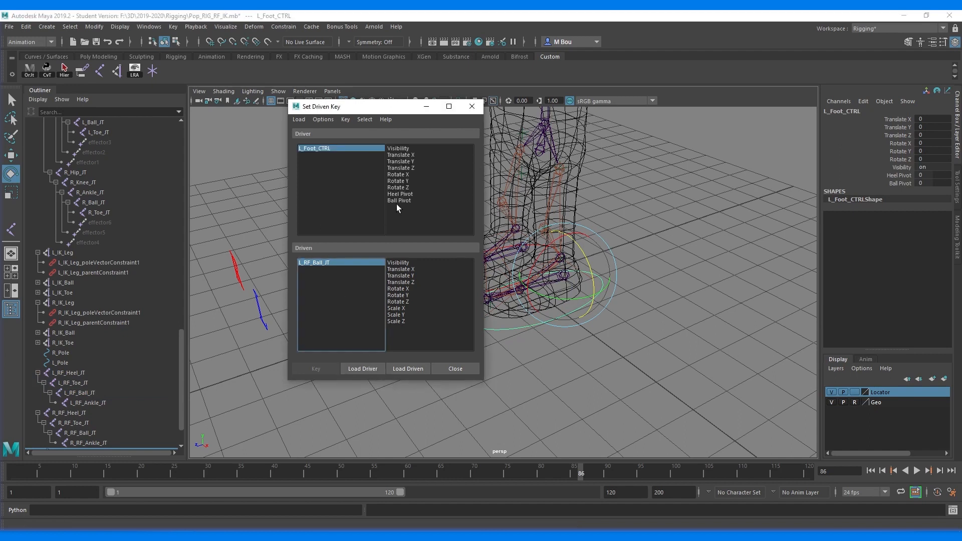
Step: Set a driven key linking Ball Pivot of L_Foot_CTRL to Rotate Z of L_RF_Ball_JT, with both at 0
{"action": "left_click", "coordinate": [395, 200]}
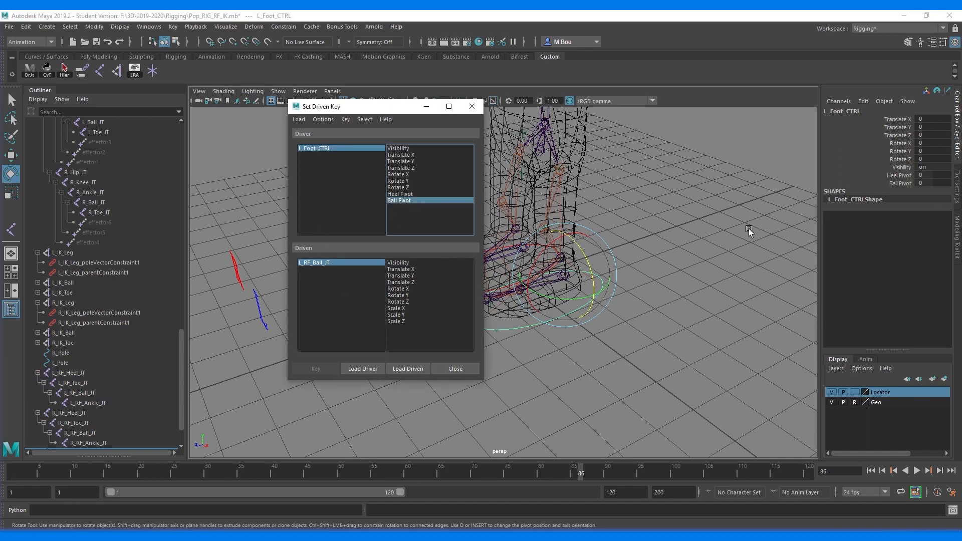
{"action": "left_click", "coordinate": [394, 301]}
{"action": "left_click", "coordinate": [344, 263]}
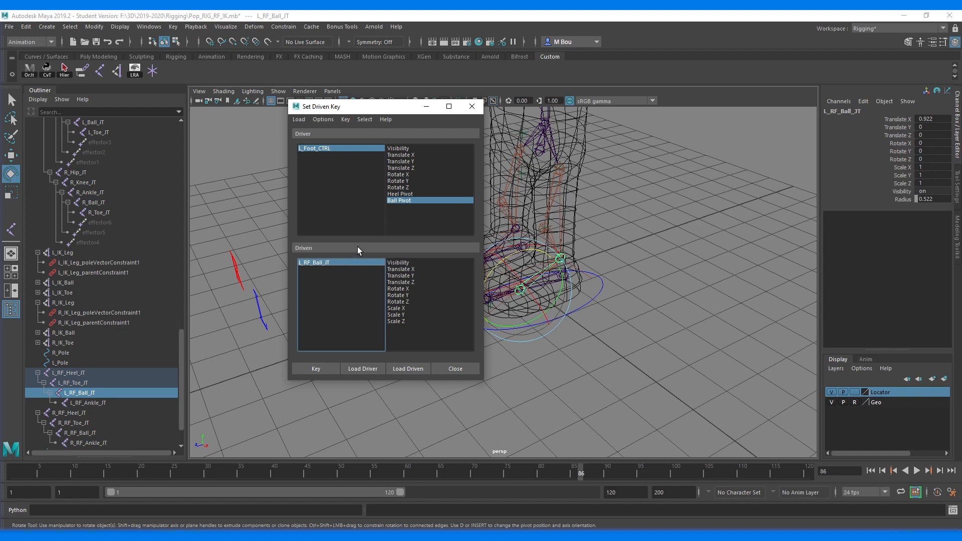
{"action": "left_click", "coordinate": [357, 147]}
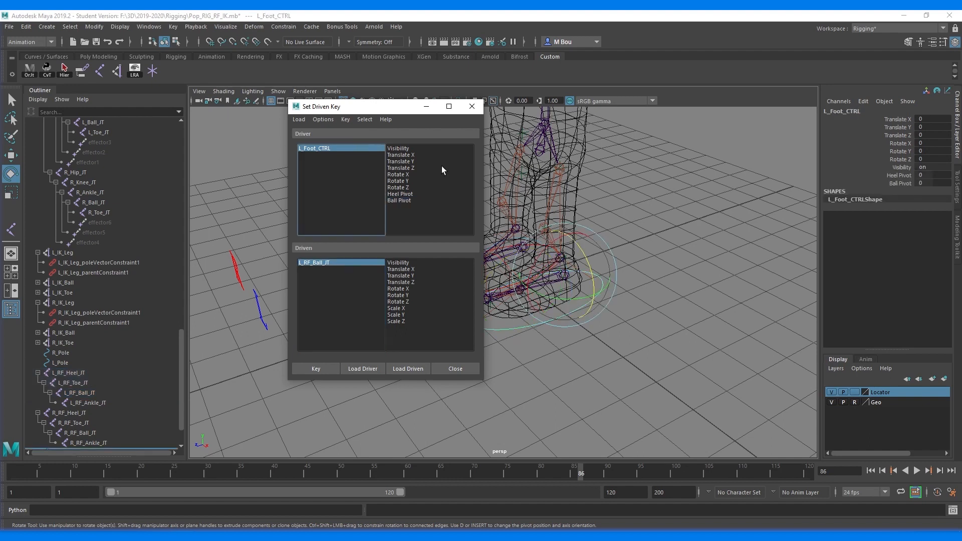
{"action": "left_click", "coordinate": [331, 264]}
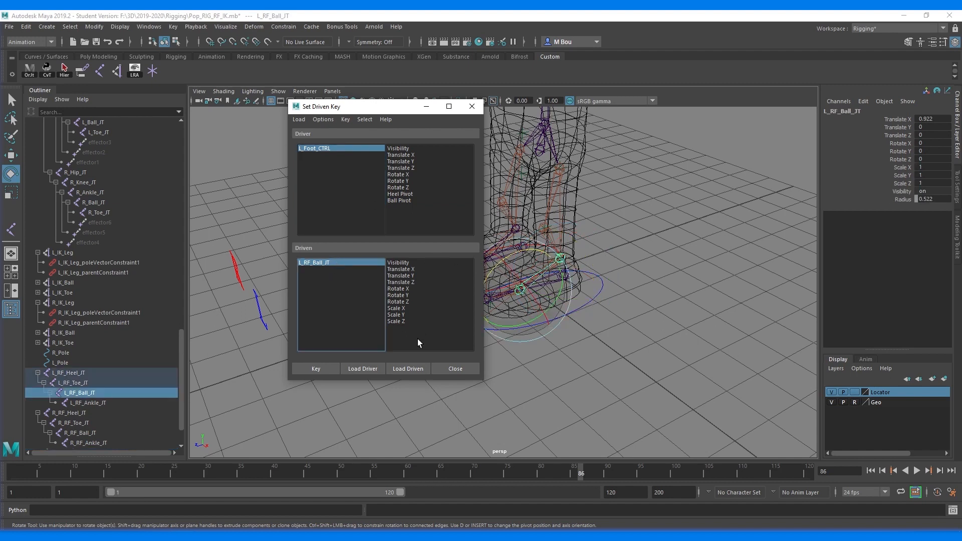
{"action": "left_click", "coordinate": [314, 369]}
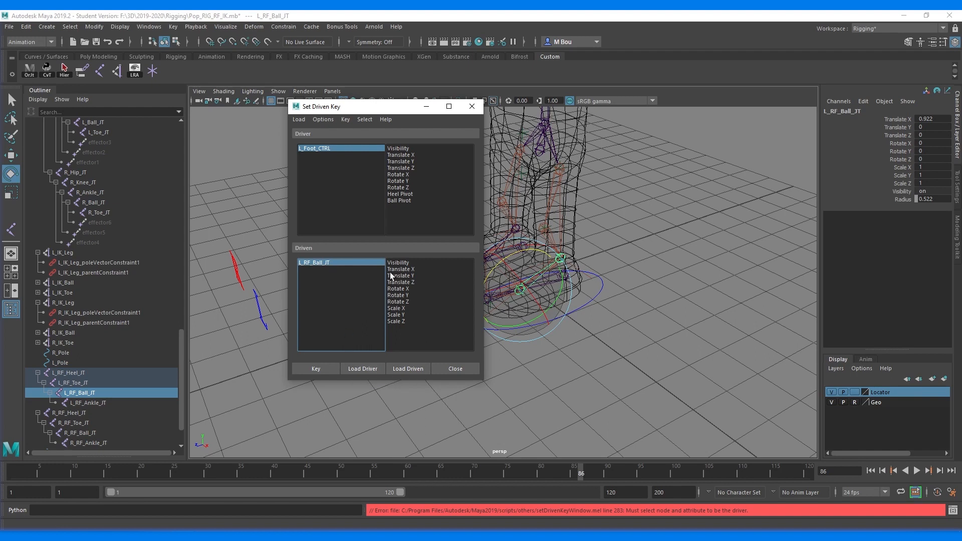
{"action": "left_click", "coordinate": [396, 200]}
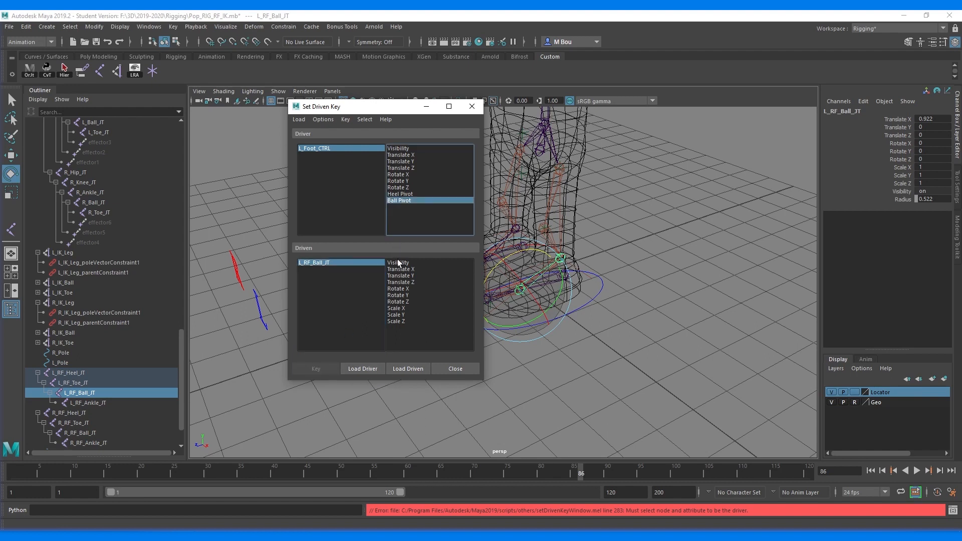
{"action": "left_click", "coordinate": [396, 302]}
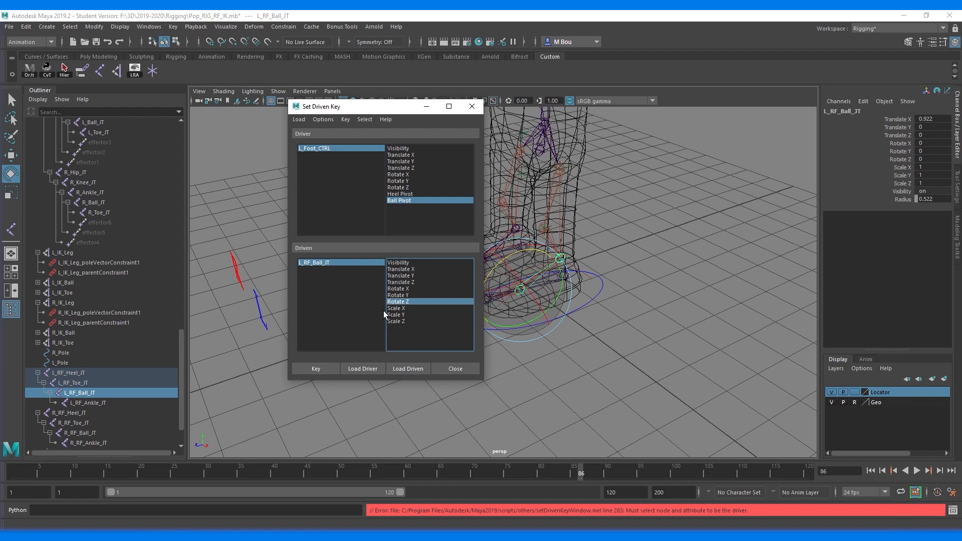
{"action": "left_click", "coordinate": [318, 372]}
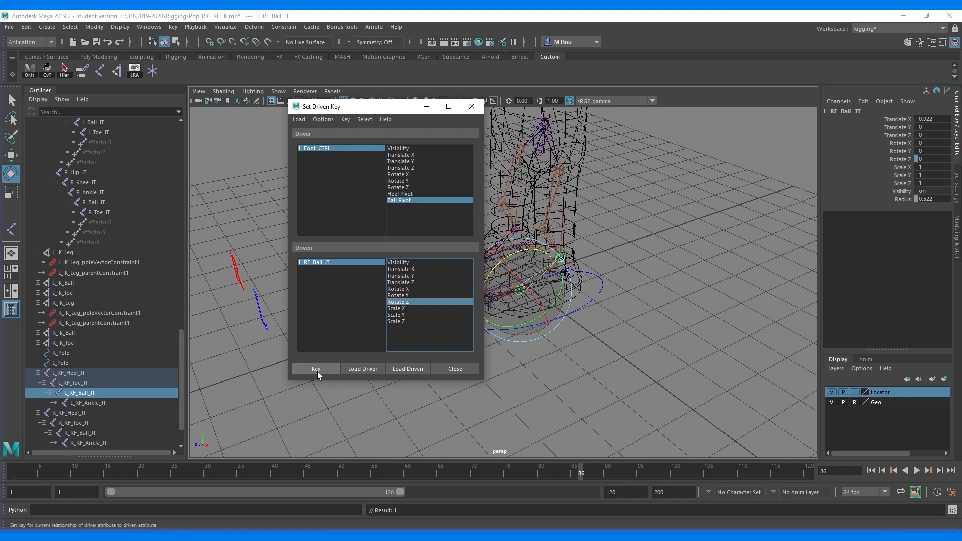
Step: Set Ball Pivot to -50 and Rotate Z of L_RF_Ball_JT to -40, and key that driven relationship
{"action": "left_click", "coordinate": [327, 149]}
{"action": "left_click", "coordinate": [924, 182]}
{"action": "type", "text": "-50"}
{"action": "key", "text": "Return"}
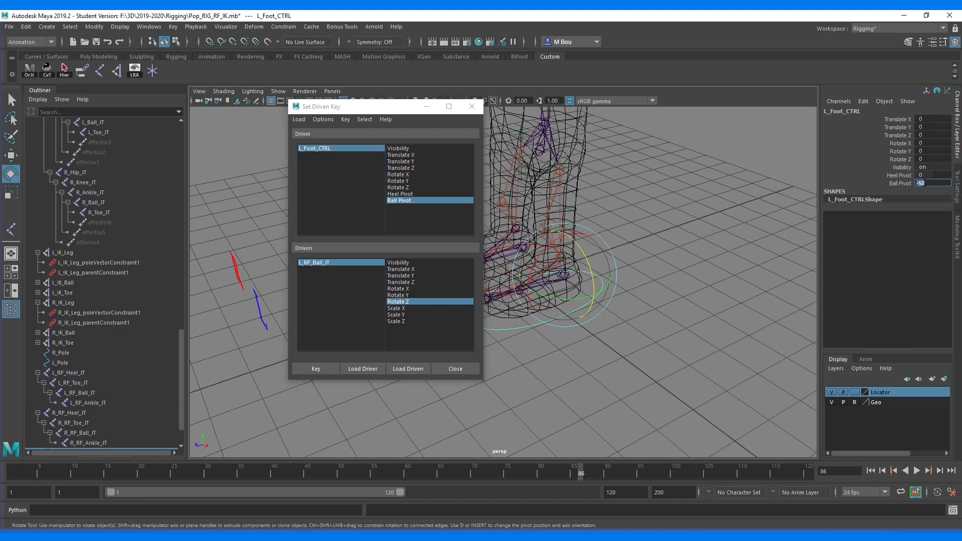
{"action": "left_click", "coordinate": [340, 263]}
{"action": "left_click_drag", "start_coordinate": [355, 107], "coordinate": [267, 110]}
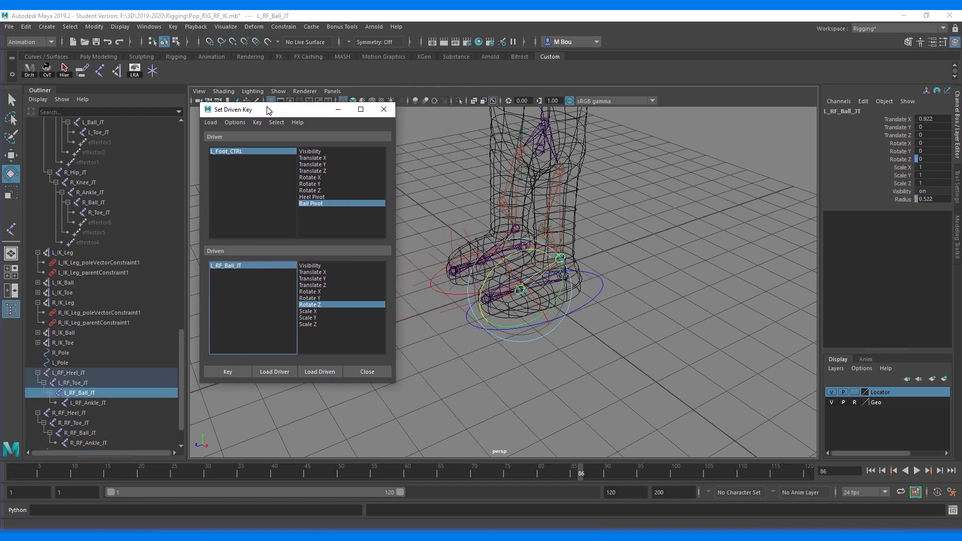
{"action": "left_click_drag", "start_coordinate": [486, 272], "coordinate": [497, 244]}
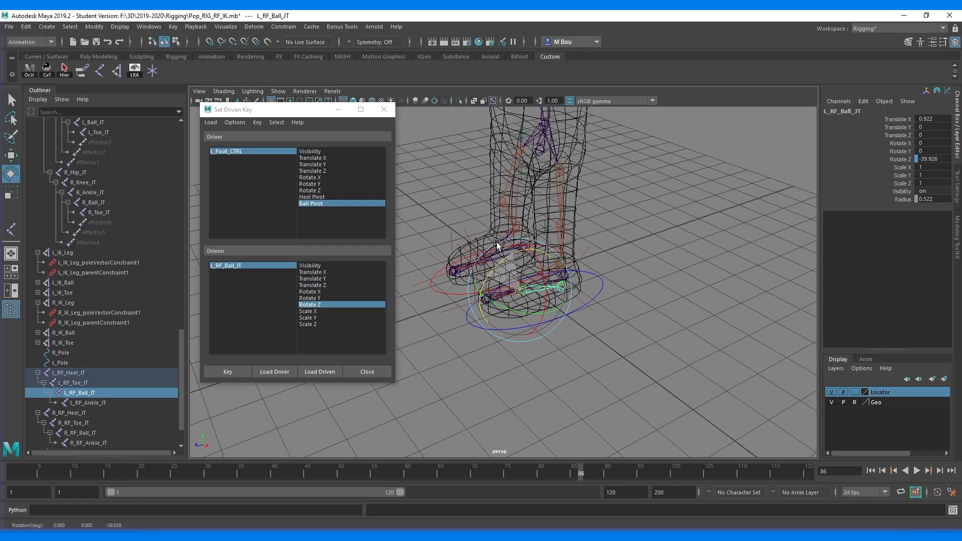
{"action": "double_click", "coordinate": [930, 159]}
{"action": "type", "text": "-40"}
{"action": "key", "text": "Return"}
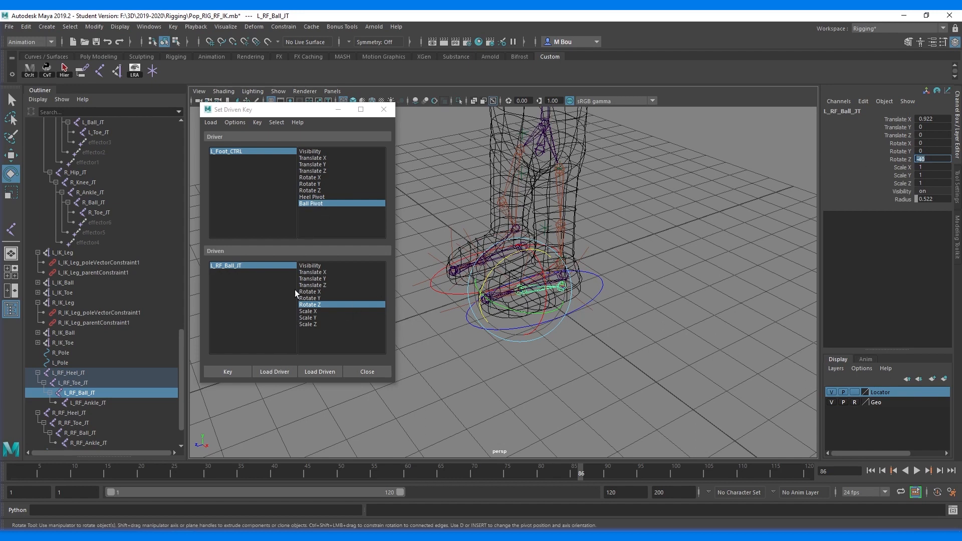
{"action": "left_click", "coordinate": [233, 372]}
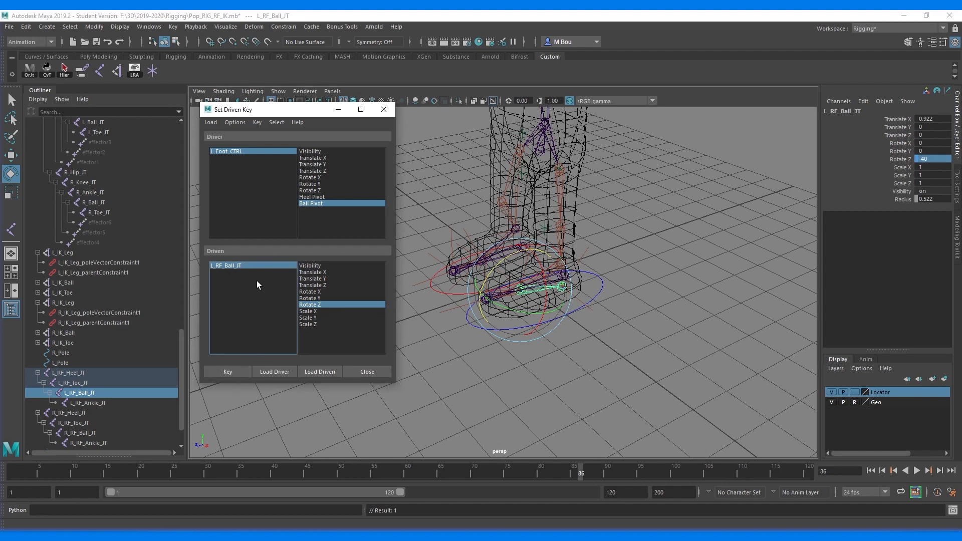
Step: Set Ball Pivot to 50 and Rotate Z of L_RF_Ball_JT to 50, key the relationship, and close Set Driven Key
{"action": "left_click", "coordinate": [260, 151]}
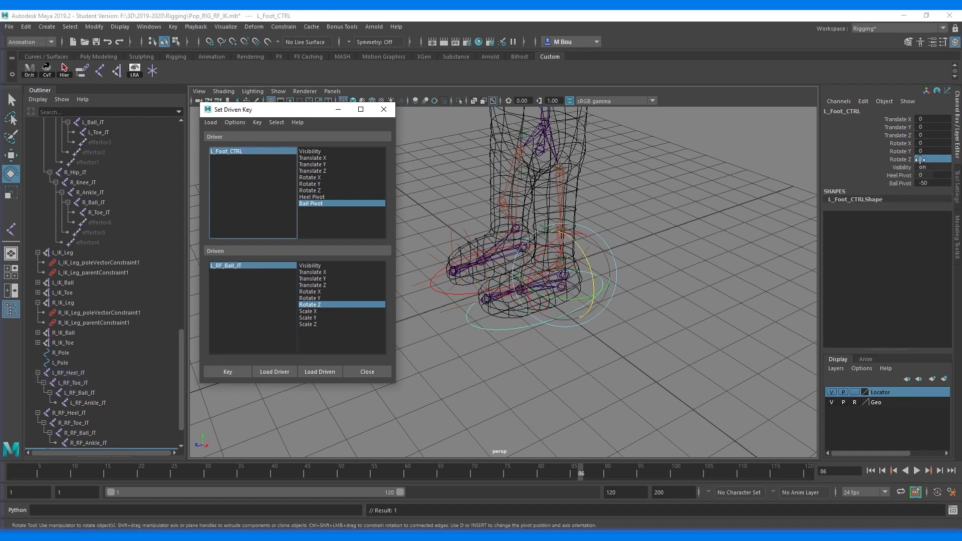
{"action": "double_click", "coordinate": [933, 183]}
{"action": "type", "text": "50"}
{"action": "key", "text": "Return"}
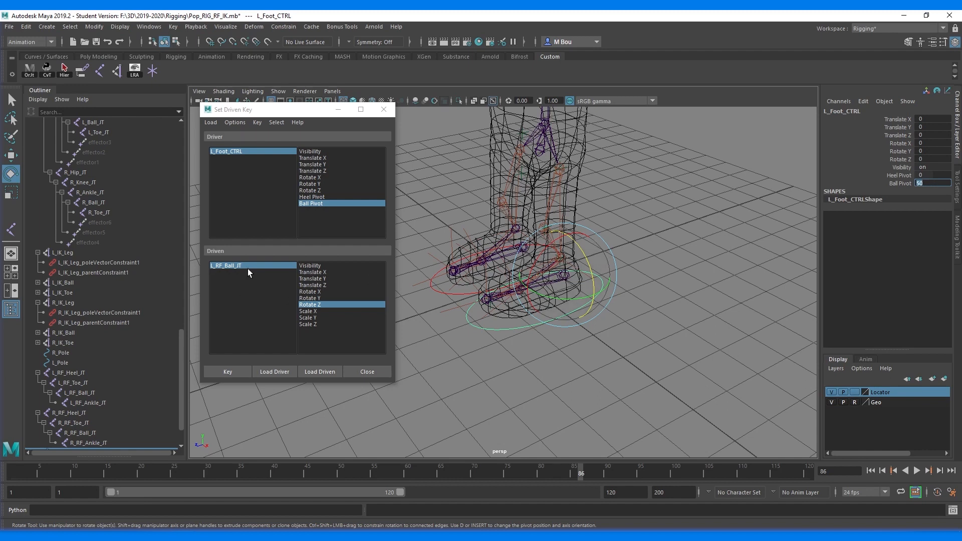
{"action": "left_click", "coordinate": [248, 269]}
{"action": "left_click_drag", "start_coordinate": [519, 249], "coordinate": [458, 249]}
{"action": "left_click", "coordinate": [935, 159]}
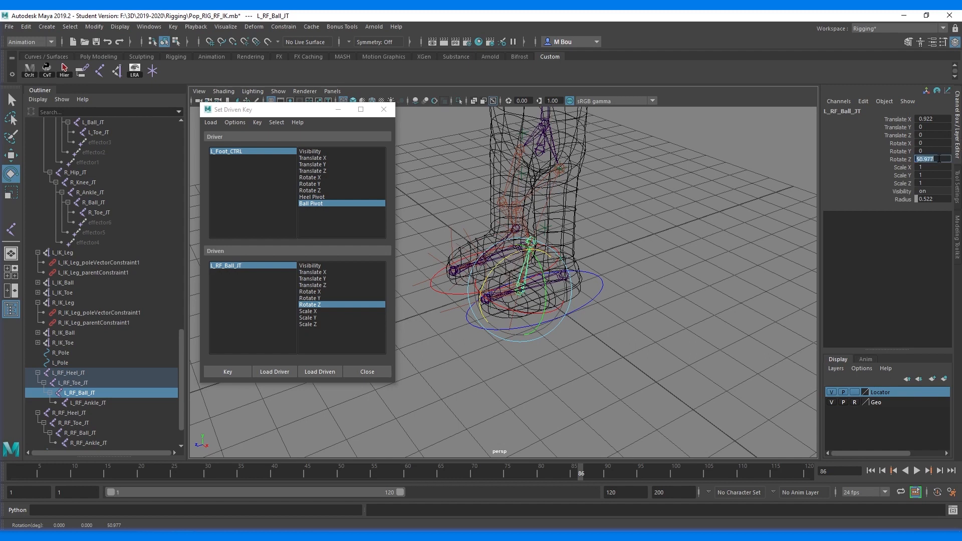
{"action": "type", "text": "50"}
{"action": "key", "text": "Return"}
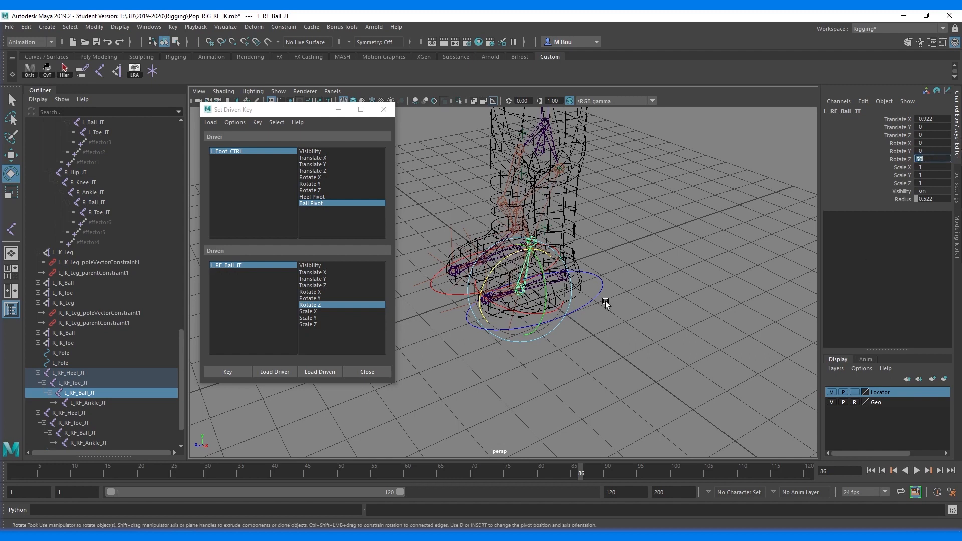
{"action": "left_click", "coordinate": [227, 372]}
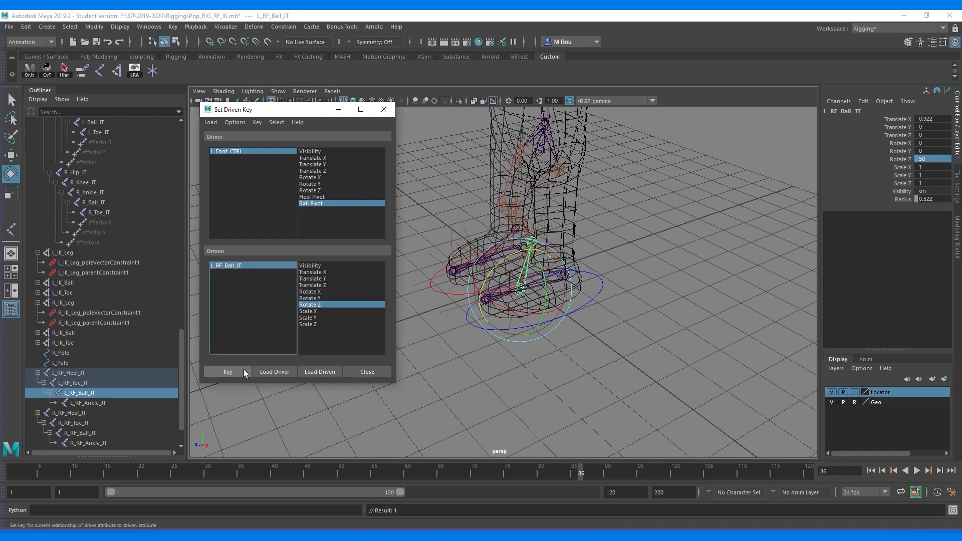
{"action": "left_click", "coordinate": [367, 371]}
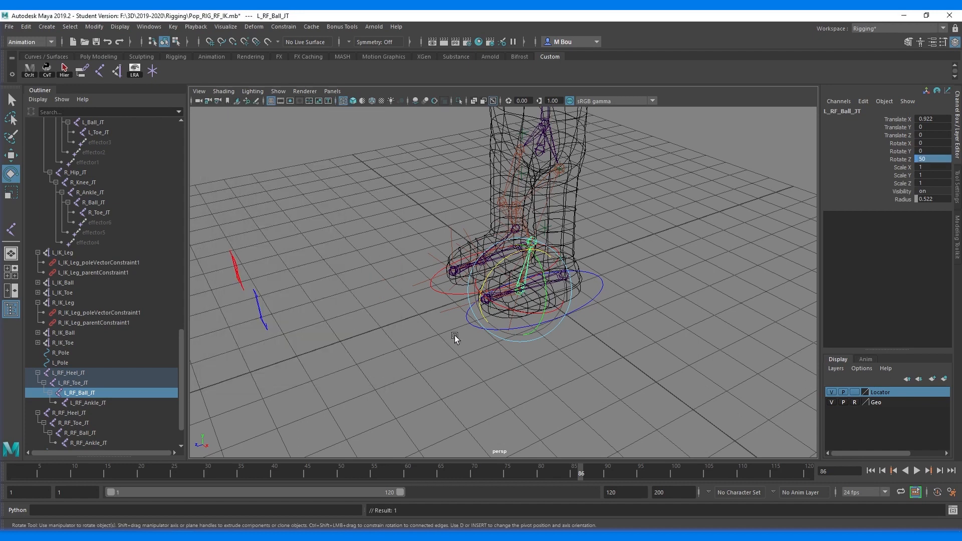
Step: Test the Ball Pivot attribute of L_Foot_CTRL by varying its value in the viewport, and reset it to 0
{"action": "left_click", "coordinate": [468, 324]}
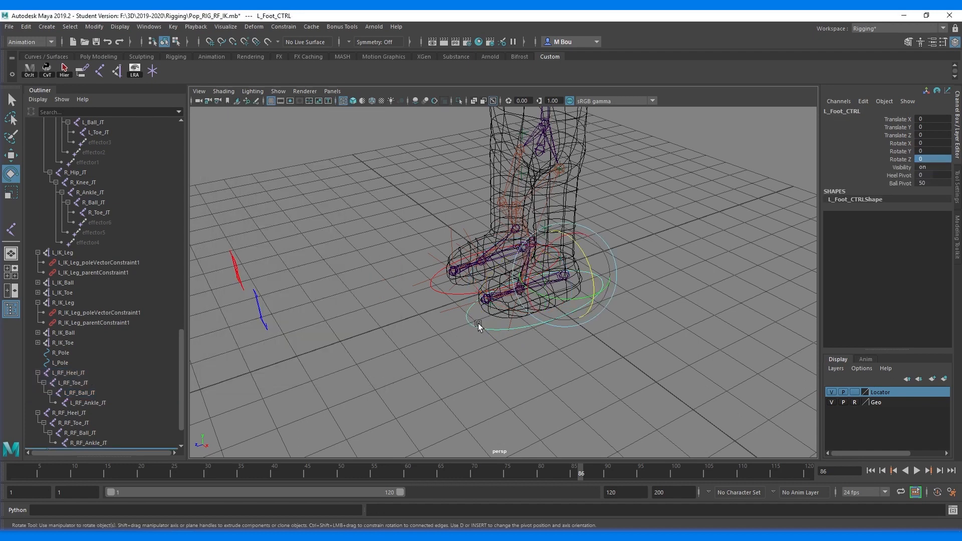
{"action": "key", "text": "q"}
{"action": "left_click", "coordinate": [905, 184]}
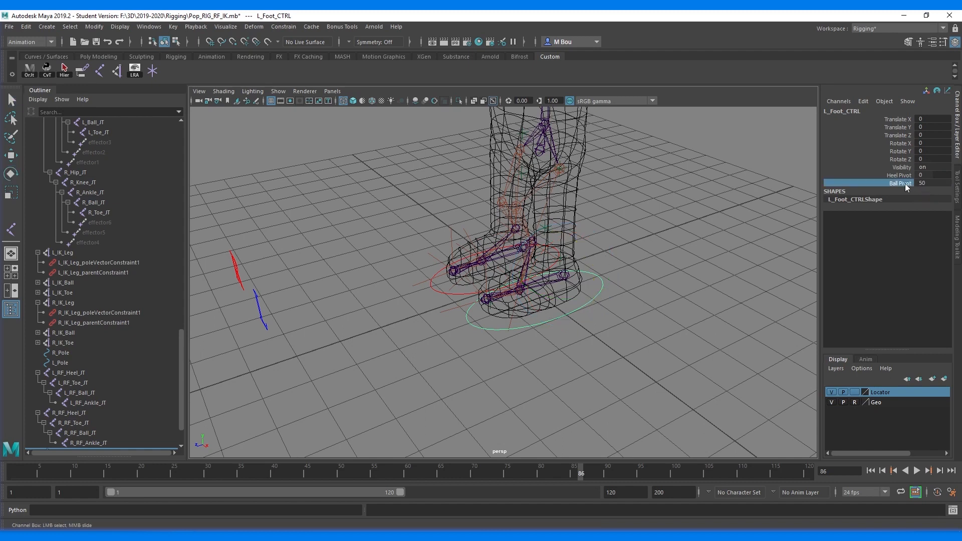
{"action": "middle_click_drag", "start_coordinate": [735, 218], "coordinate": [453, 346]}
{"action": "middle_click_drag", "start_coordinate": [549, 328], "coordinate": [471, 262]}
{"action": "double_click", "coordinate": [937, 183]}
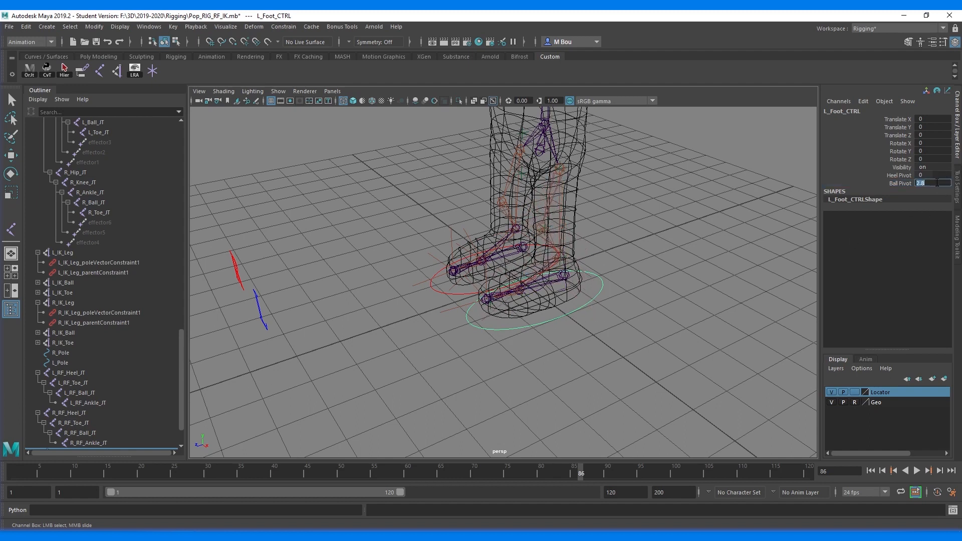
{"action": "type", "text": "0"}
{"action": "key", "text": "Return"}
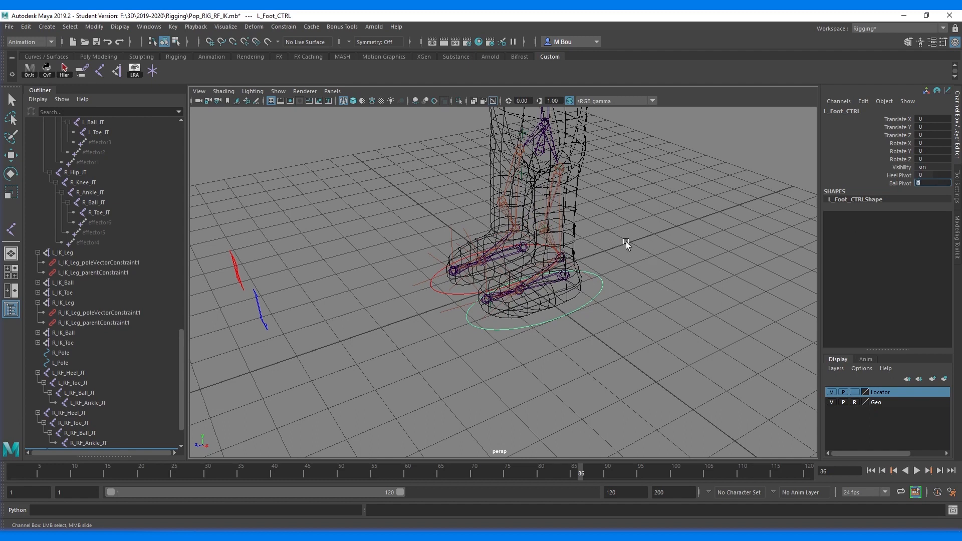
Step: Save the rig scene under its current name, accepting the student version notice
{"action": "key", "text": "q"}
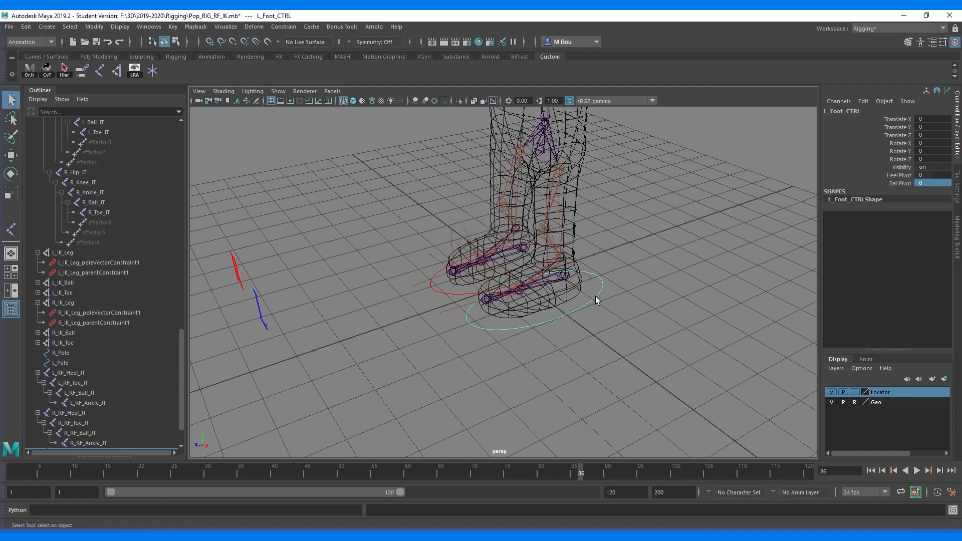
{"action": "key", "text": "ctrl+s"}
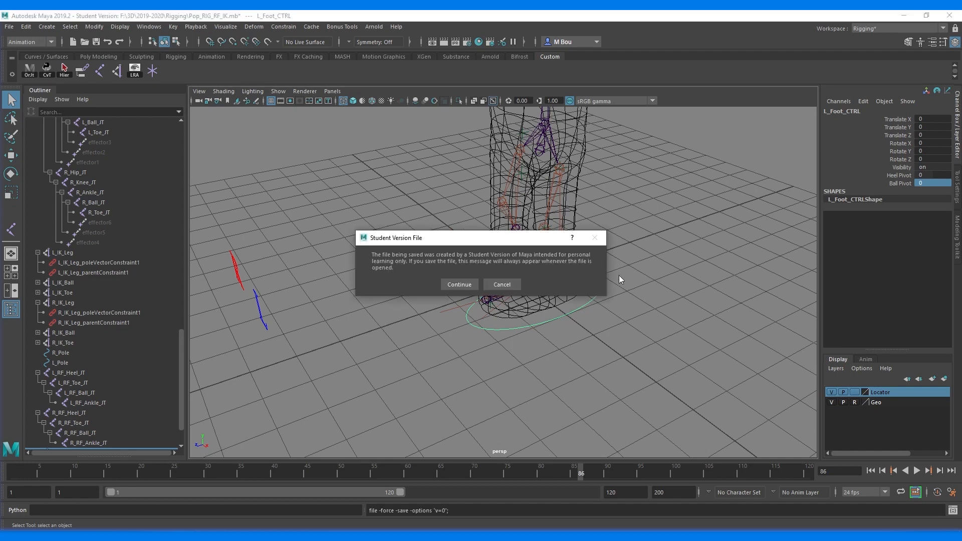
{"action": "left_click", "coordinate": [459, 283]}
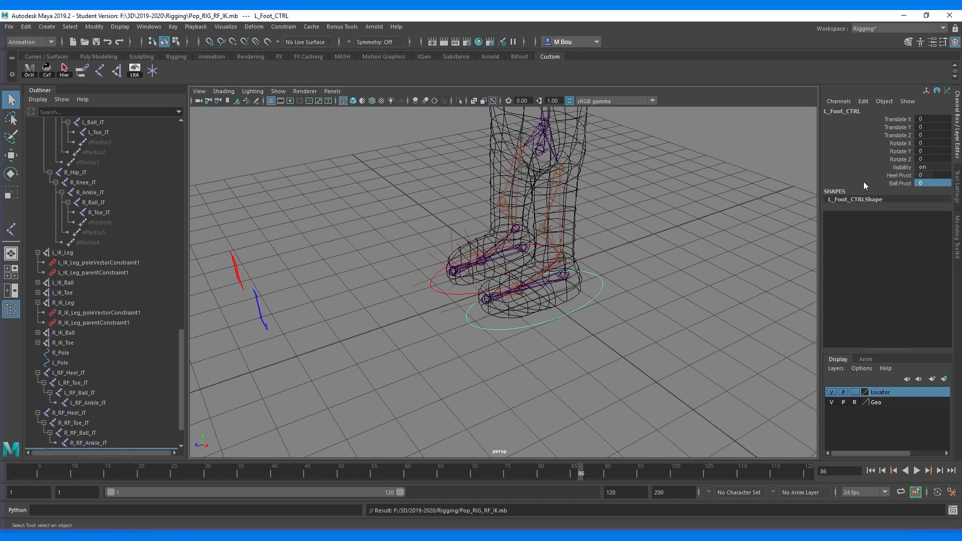
Step: Add a keyable float attribute Toe_Pivot to L_Foot_CTRL with minimum -50, maximum 50 and default 0
{"action": "left_click", "coordinate": [863, 101]}
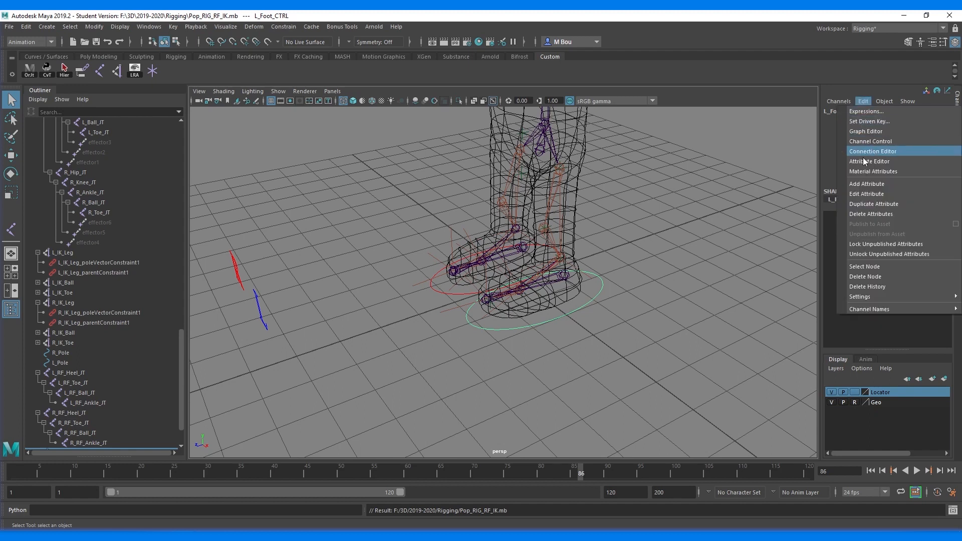
{"action": "left_click", "coordinate": [864, 183]}
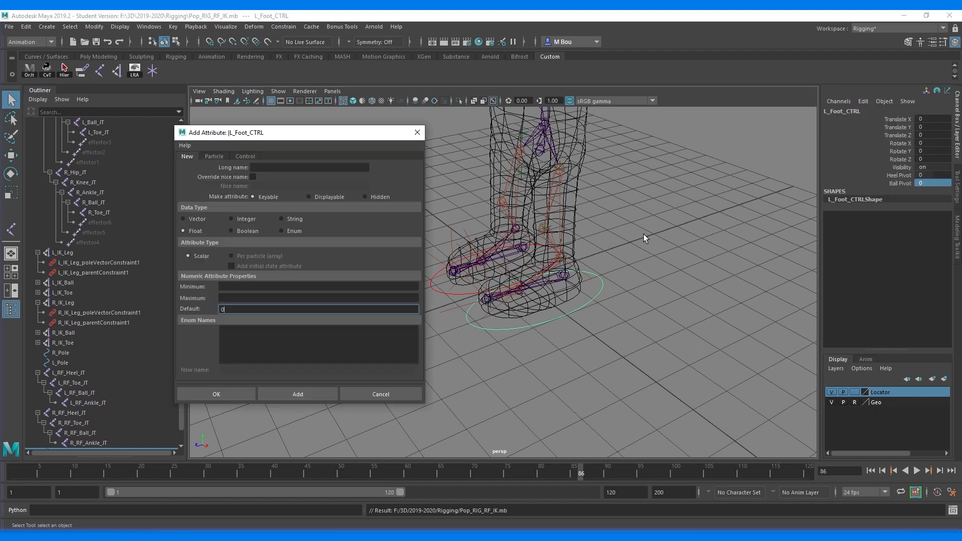
{"action": "left_click", "coordinate": [268, 168]}
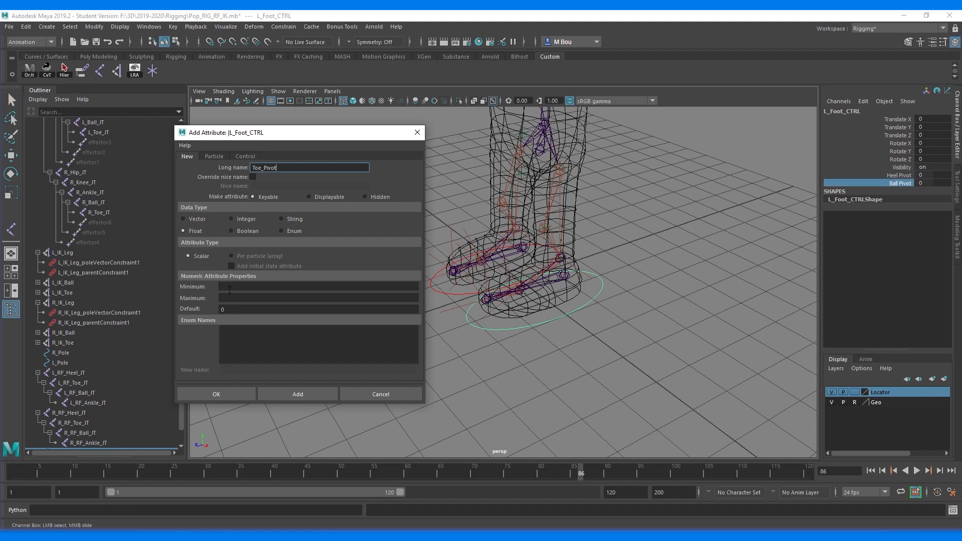
{"action": "left_click", "coordinate": [229, 286]}
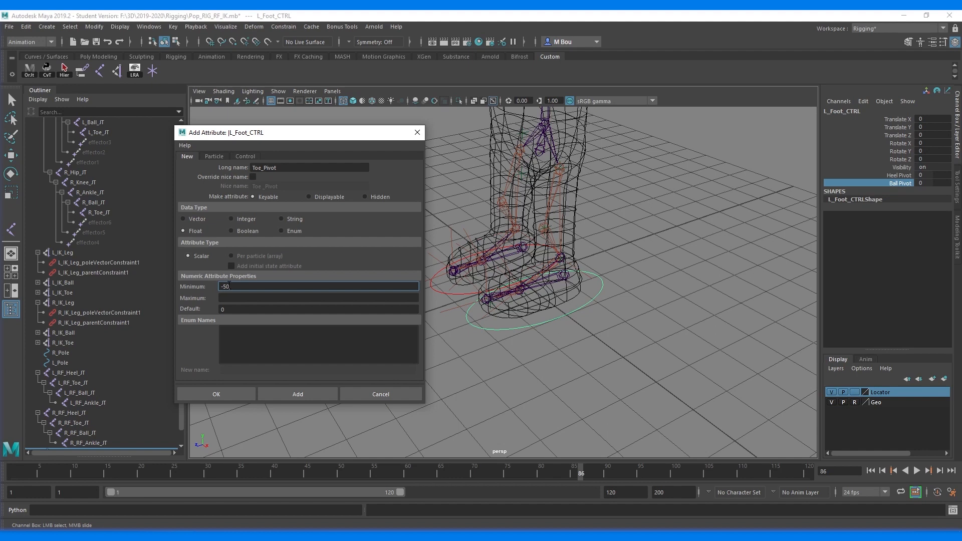
{"action": "left_click", "coordinate": [226, 298]}
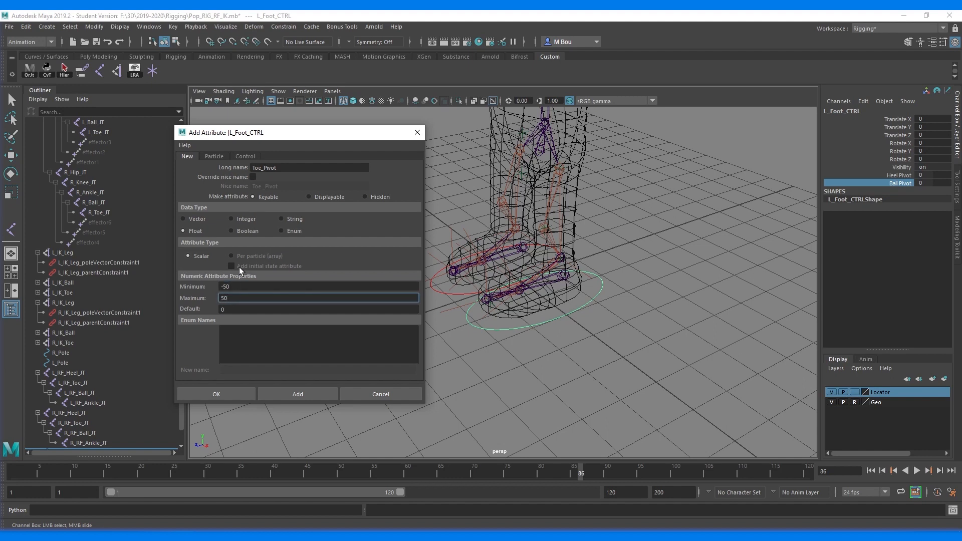
{"action": "left_click", "coordinate": [231, 396]}
Step: With L_Foot_CTRL selected, open Set Driven Key and load the control as the driver
{"action": "left_click", "coordinate": [902, 191]}
{"action": "key", "text": "ctrl+z"}
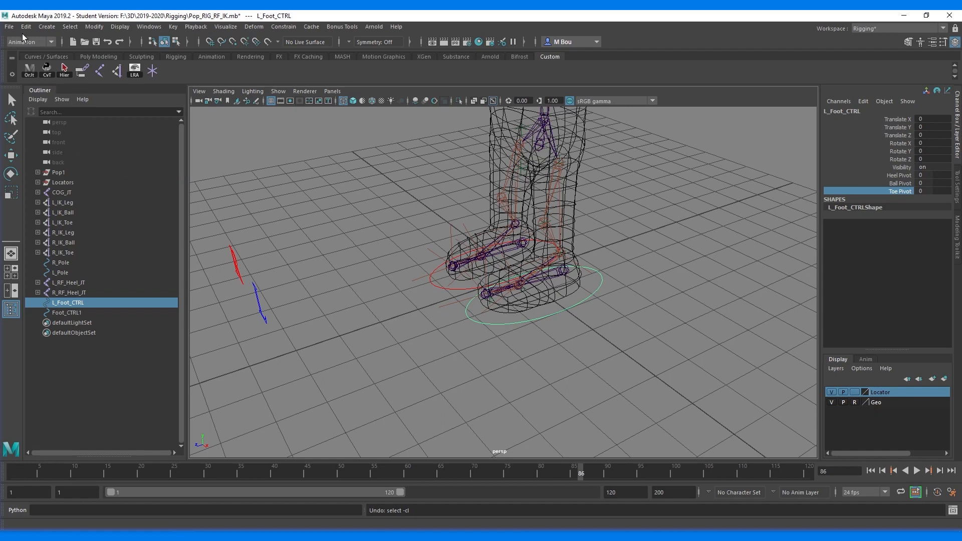
{"action": "left_click", "coordinate": [173, 28]}
{"action": "mouse_move", "coordinate": [194, 114]}
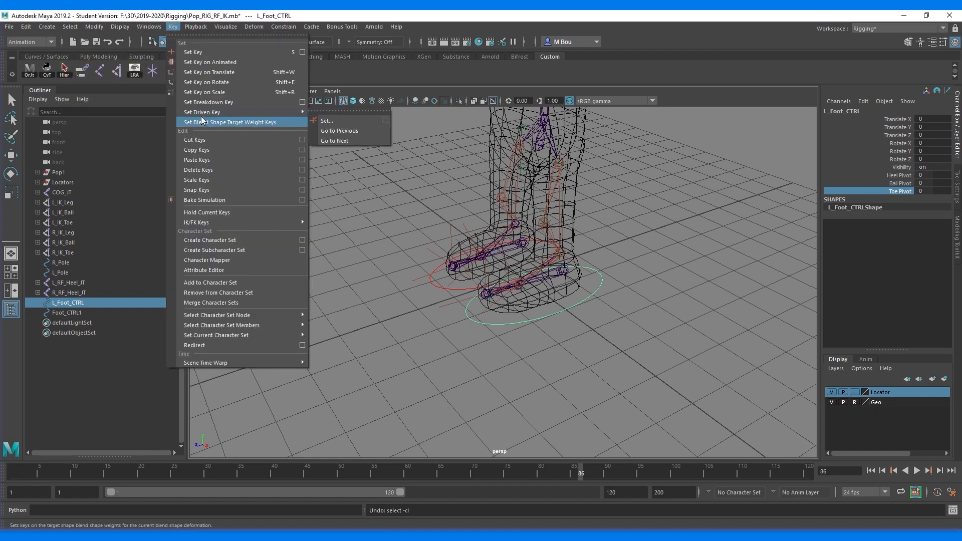
{"action": "left_click", "coordinate": [382, 122]}
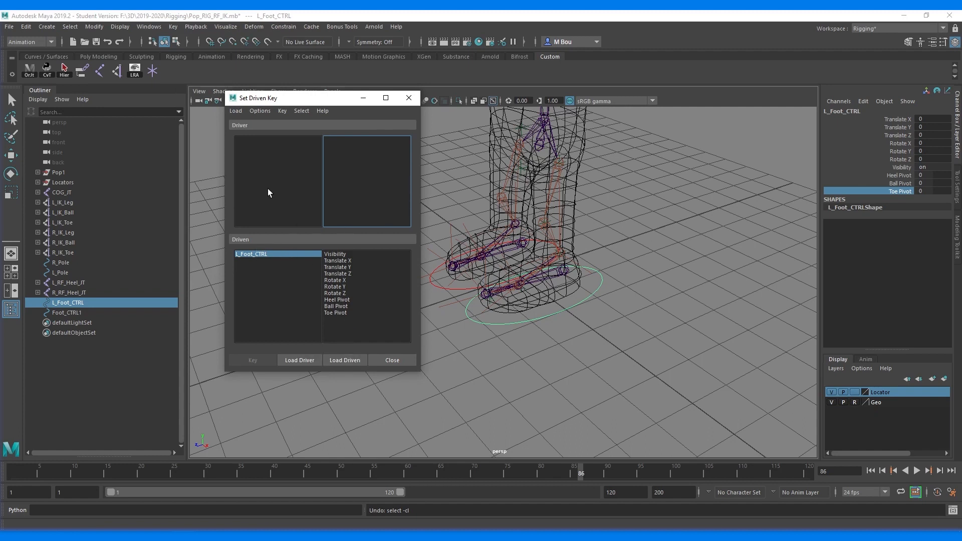
{"action": "left_click", "coordinate": [317, 363]}
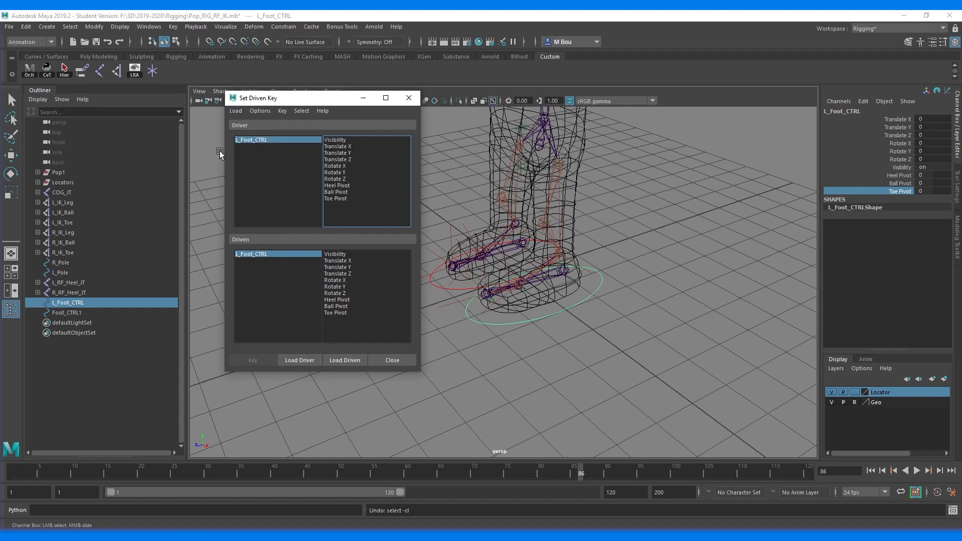
Step: Load L_RF_Toe_JT as the driven object, pairing L_Foot_CTRL's Toe Pivot as driver with the joint's Rotate Z
{"action": "left_click", "coordinate": [346, 199]}
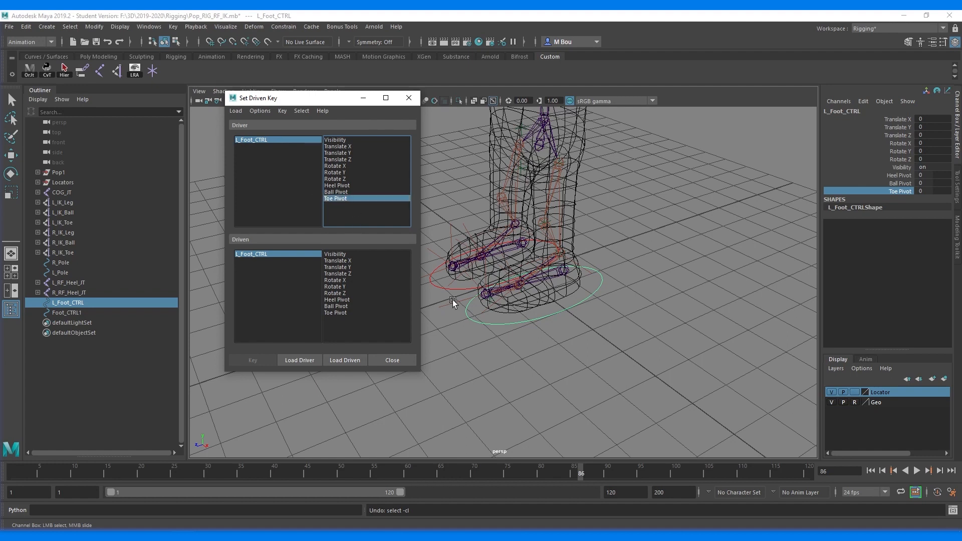
{"action": "key", "text": "q"}
{"action": "left_click", "coordinate": [556, 278]}
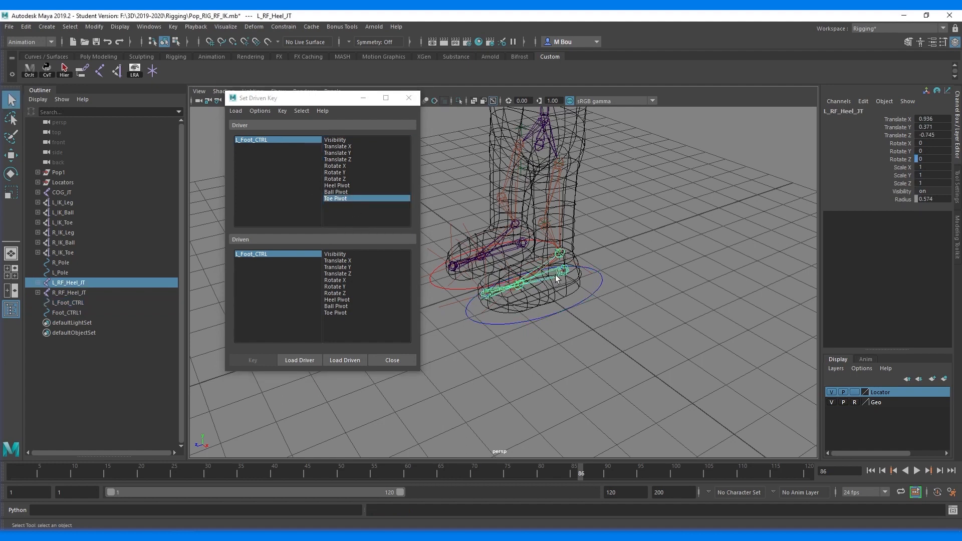
{"action": "key", "text": "Down"}
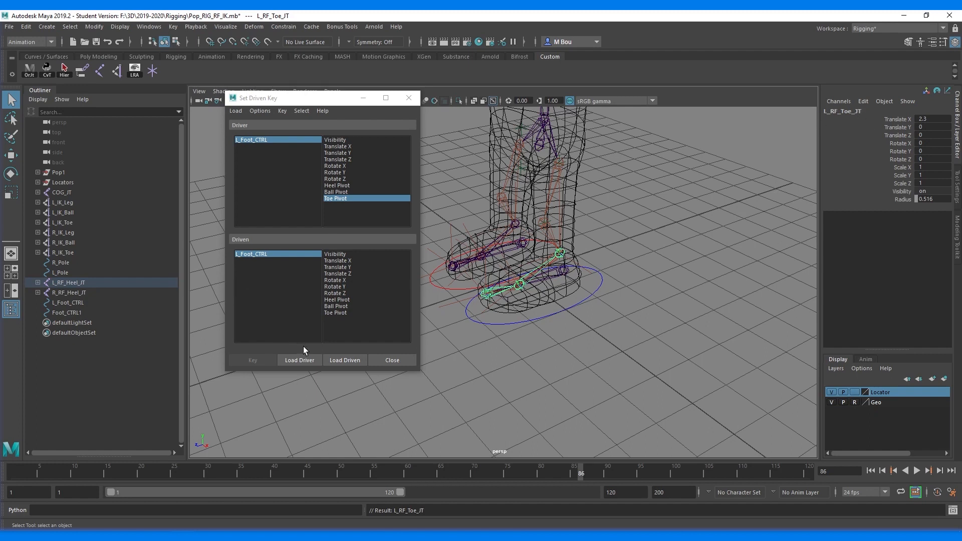
{"action": "left_click", "coordinate": [345, 360]}
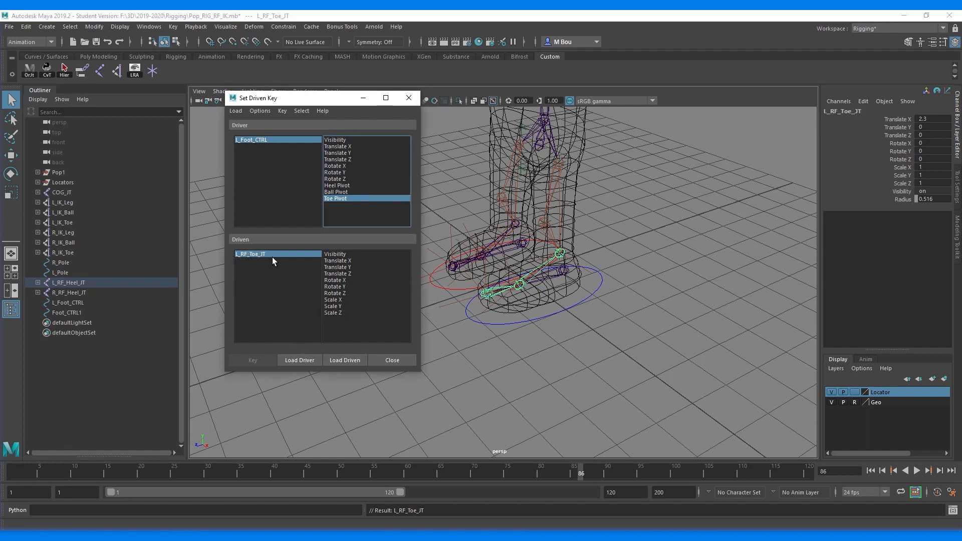
{"action": "left_click", "coordinate": [343, 294]}
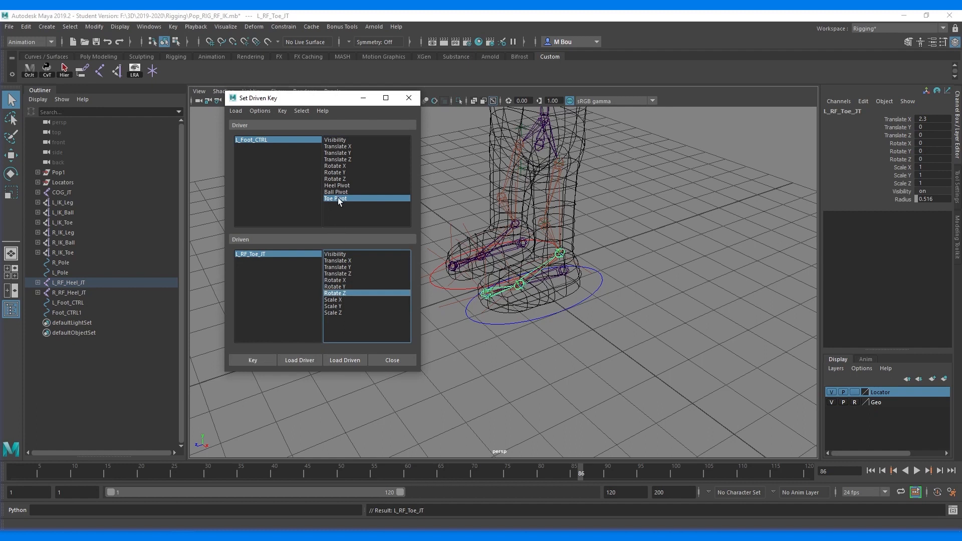
Step: Key the neutral driven relationship between L_Foot_CTRL's Toe Pivot at 0 and L_RF_Toe_JT's Rotate Z at 0
{"action": "left_click", "coordinate": [263, 140]}
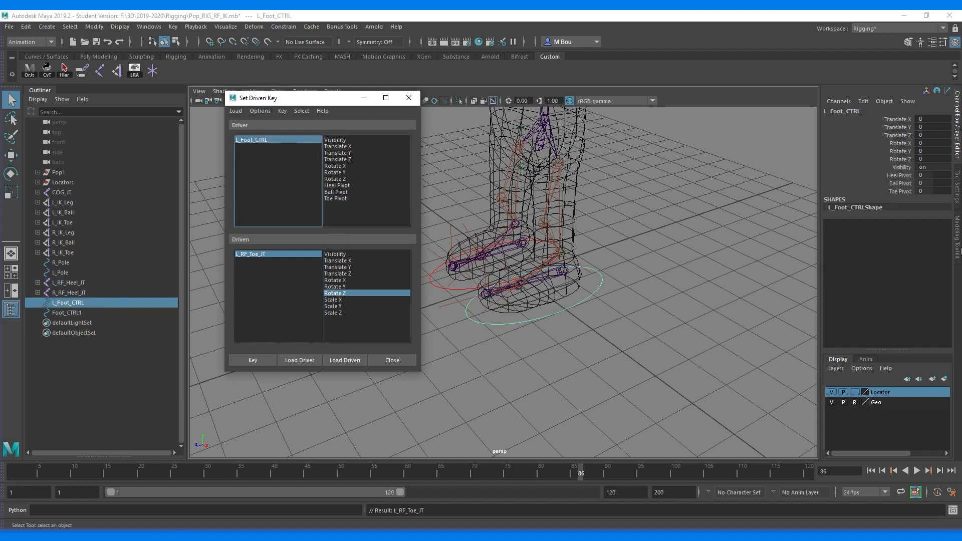
{"action": "left_click", "coordinate": [250, 361]}
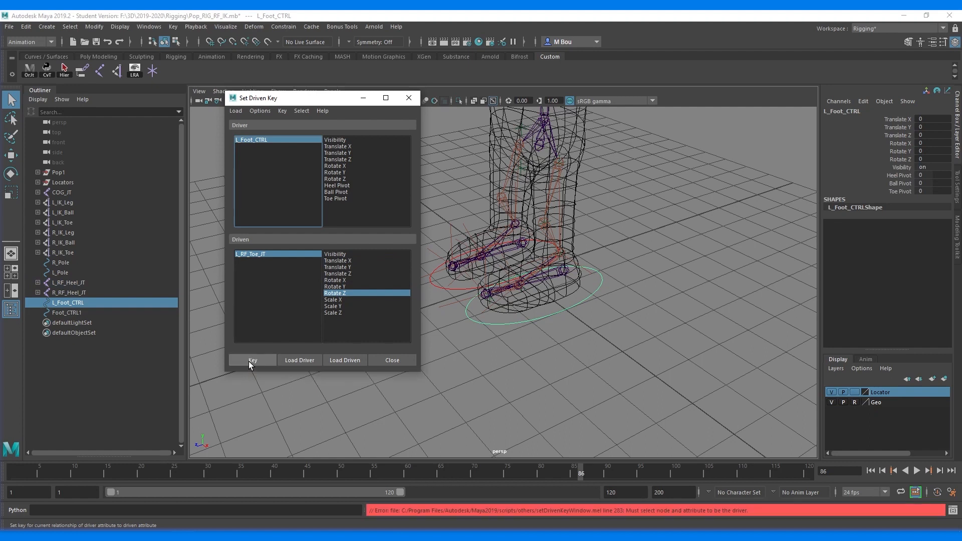
{"action": "left_click", "coordinate": [334, 198]}
{"action": "left_click", "coordinate": [251, 361]}
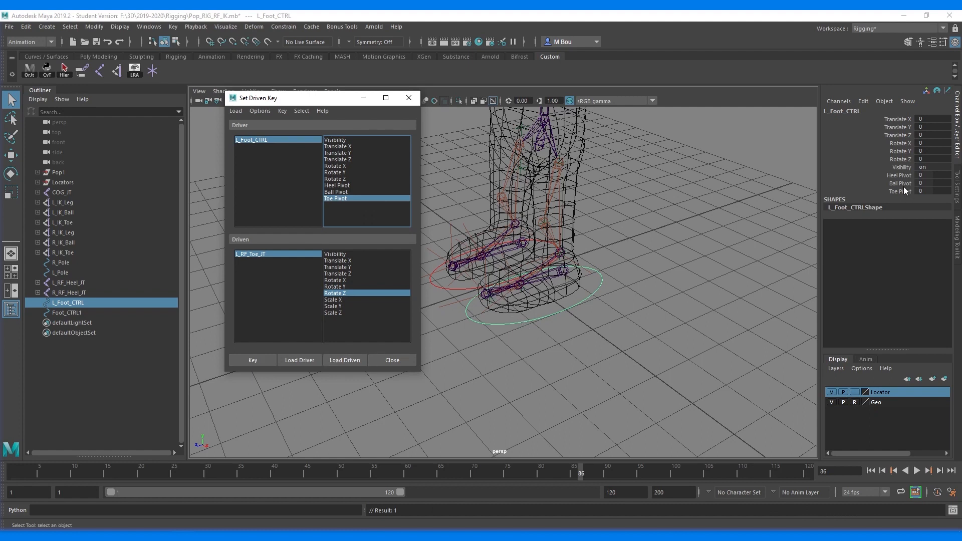
Step: Set Toe Pivot to -50 and L_RF_Toe_JT's Rotate Z to -20, and key that driven relationship
{"action": "left_click", "coordinate": [920, 191]}
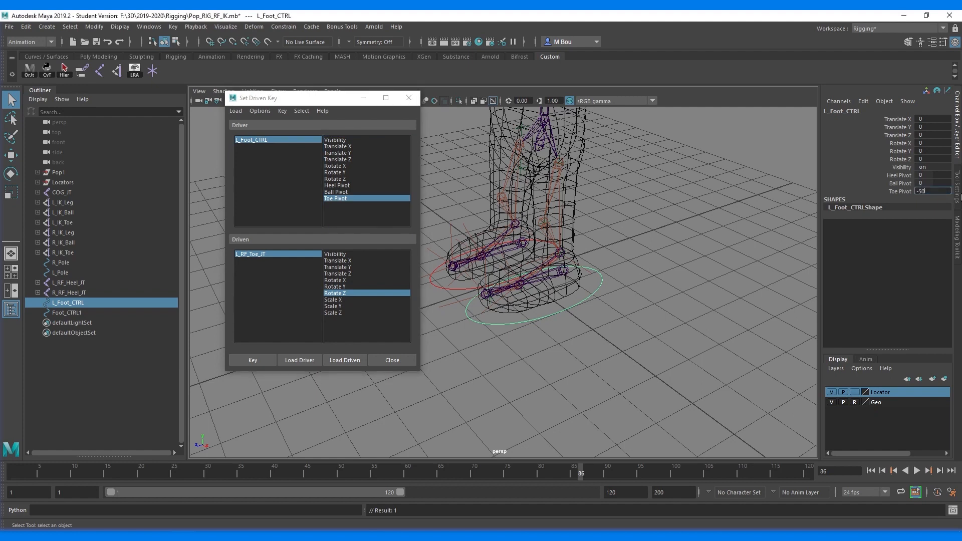
{"action": "type", "text": "-50"}
{"action": "key", "text": "Return"}
{"action": "left_click", "coordinate": [560, 277]}
{"action": "key", "text": "Down"}
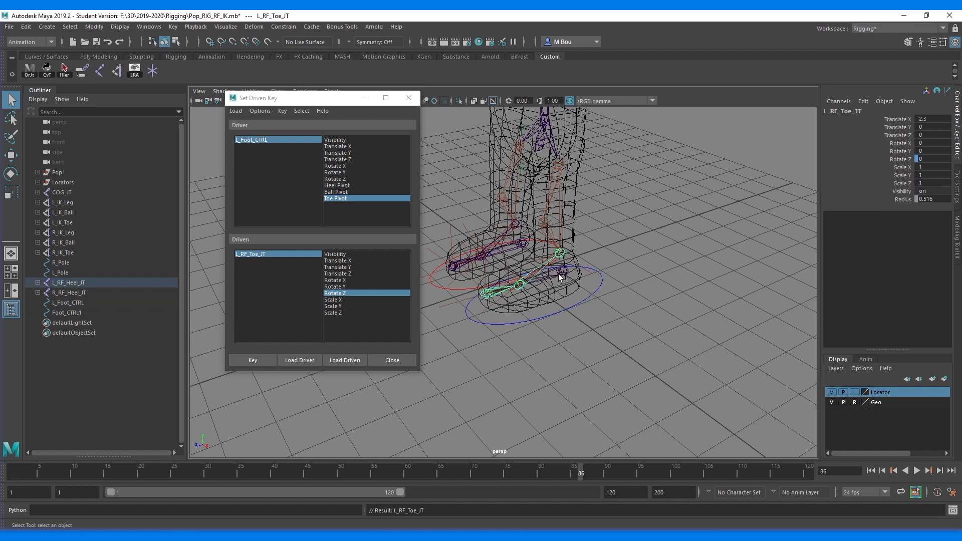
{"action": "key", "text": "e"}
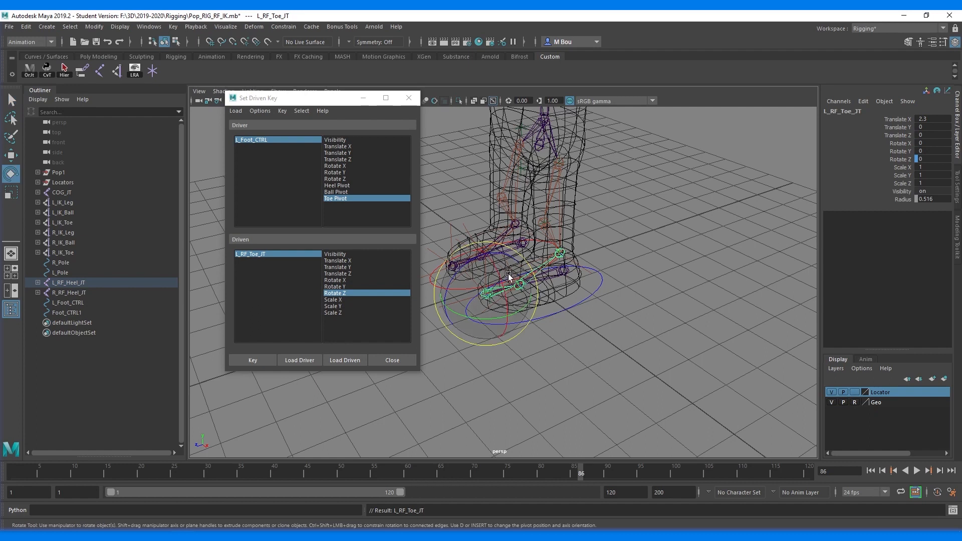
{"action": "left_click_drag", "start_coordinate": [466, 264], "coordinate": [482, 265]}
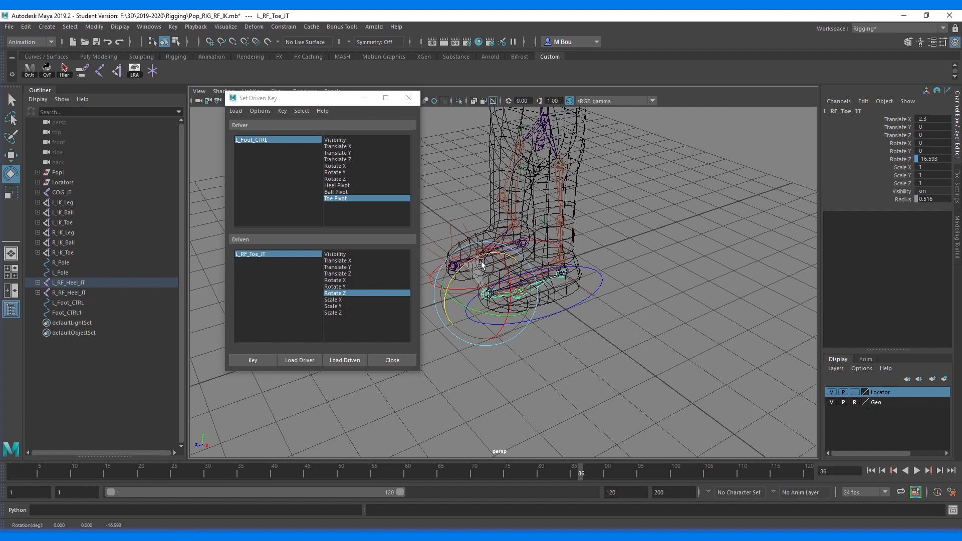
{"action": "left_click_drag", "start_coordinate": [482, 265], "coordinate": [483, 265]}
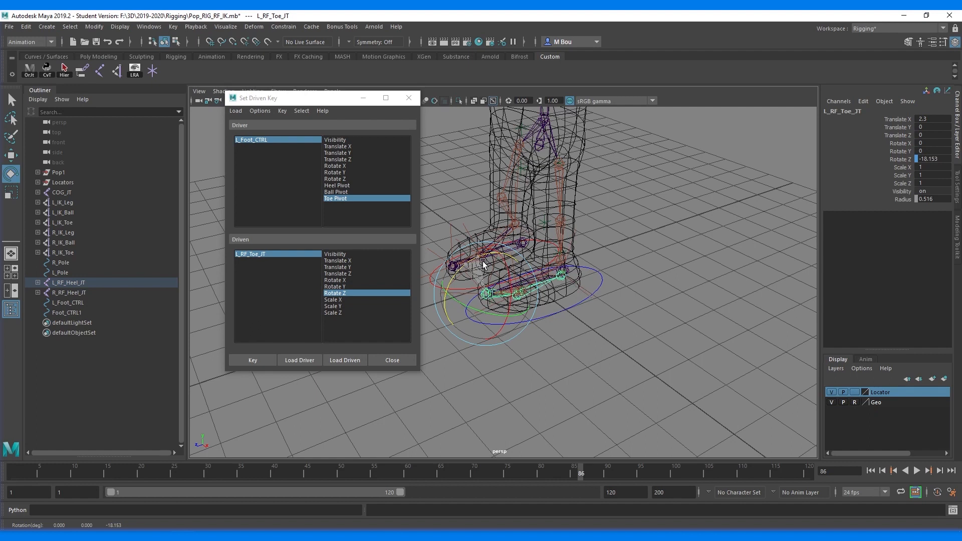
{"action": "left_click", "coordinate": [937, 159]}
{"action": "type", "text": "-20"}
{"action": "key", "text": "Return"}
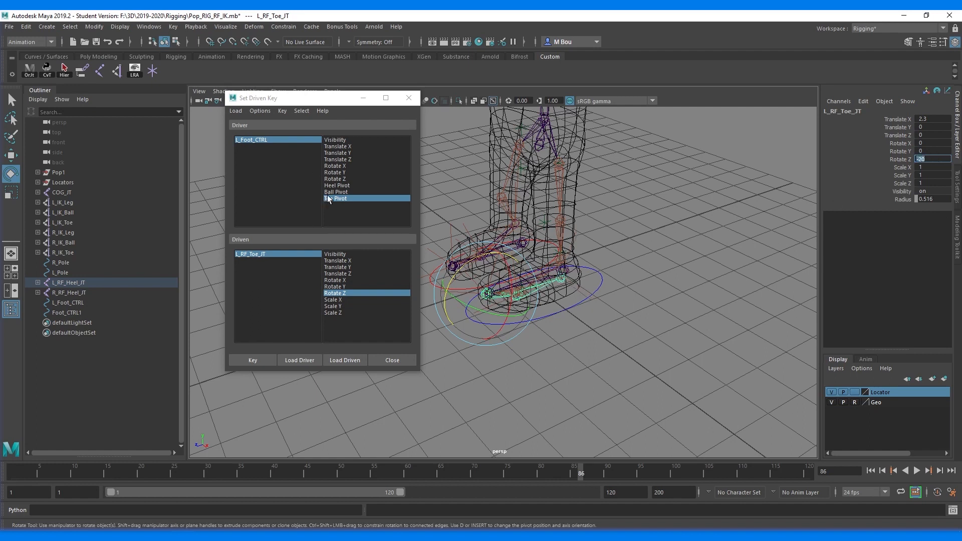
{"action": "left_click", "coordinate": [271, 140]}
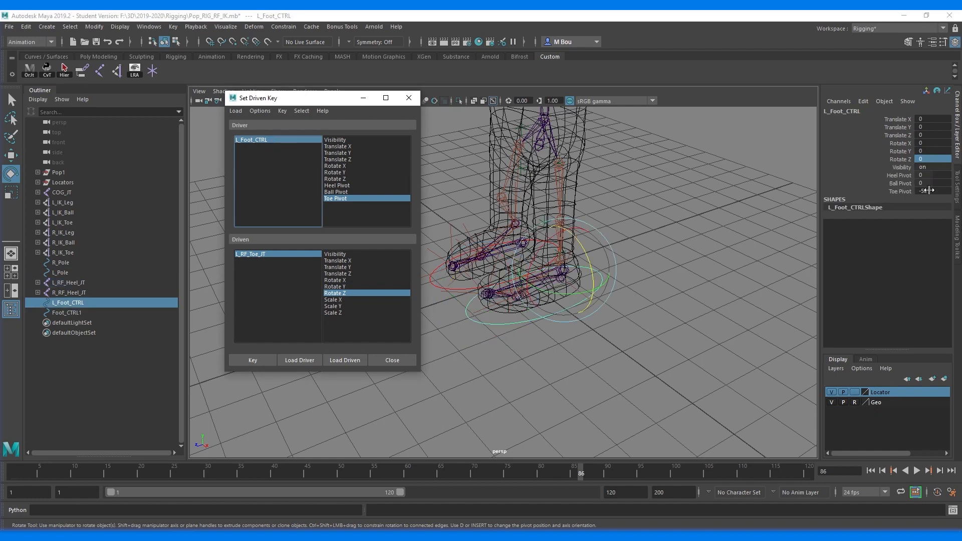
{"action": "left_click", "coordinate": [281, 254]}
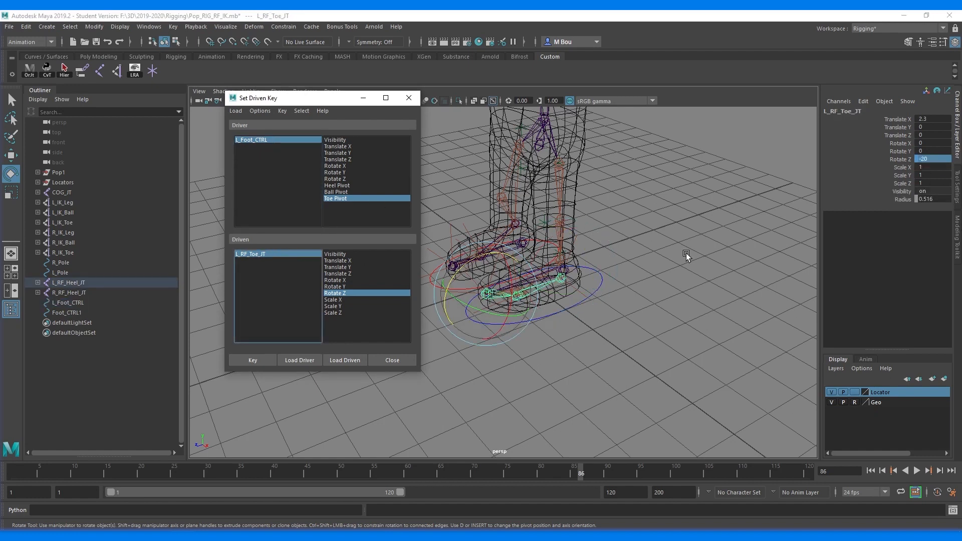
{"action": "left_click", "coordinate": [253, 361]}
Step: Set Toe Pivot to 50 and L_RF_Toe_JT's Rotate Z to 50, and key that driven relationship
{"action": "left_click", "coordinate": [286, 145]}
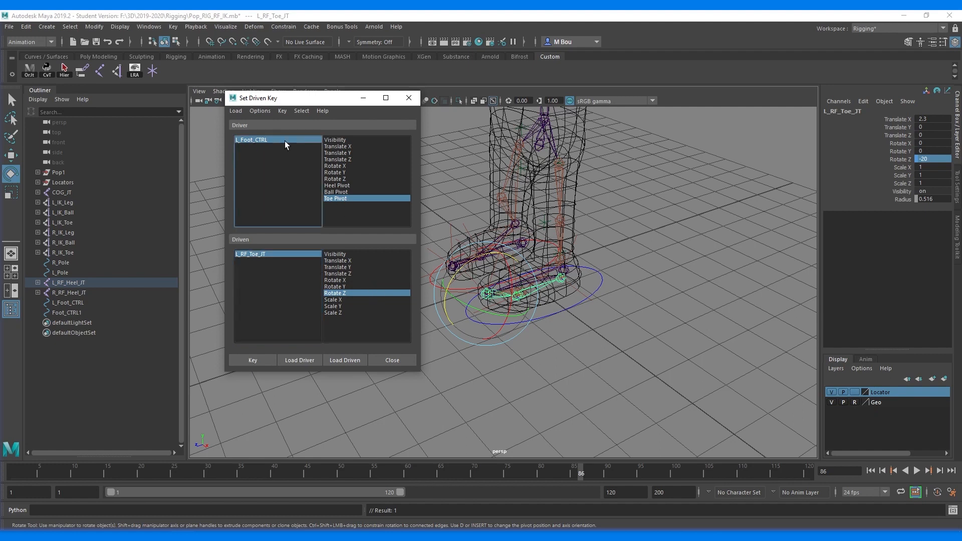
{"action": "left_click", "coordinate": [287, 145]}
{"action": "double_click", "coordinate": [930, 190]}
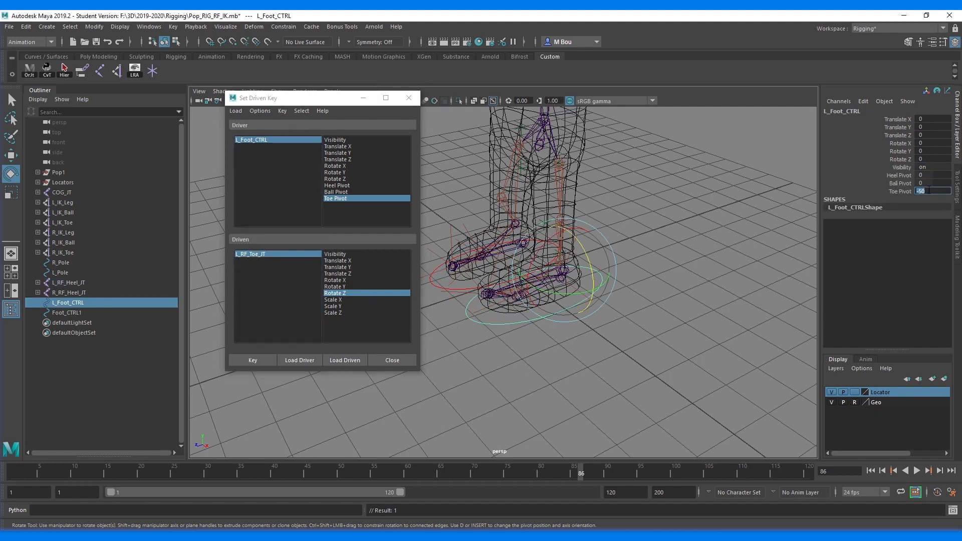
{"action": "type", "text": "50"}
{"action": "key", "text": "Return"}
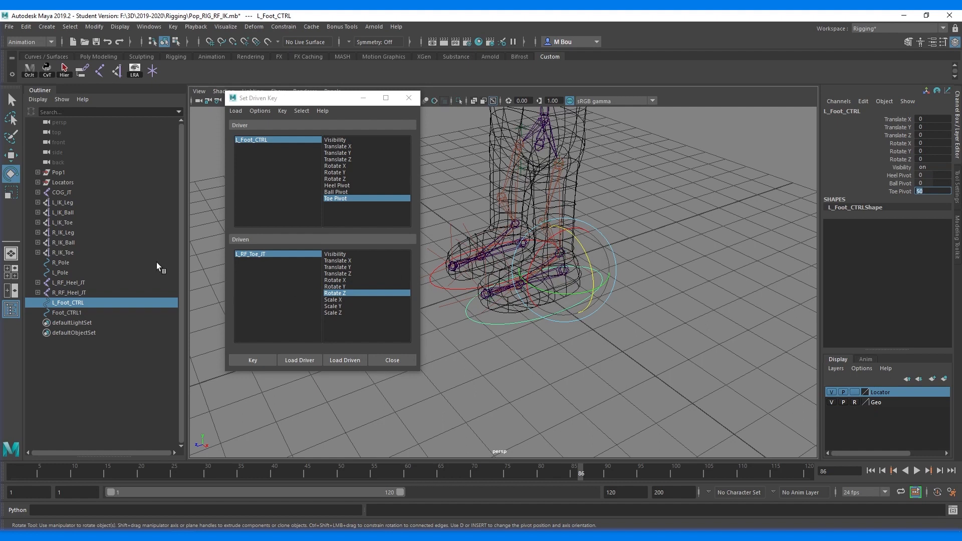
{"action": "left_click", "coordinate": [288, 256]}
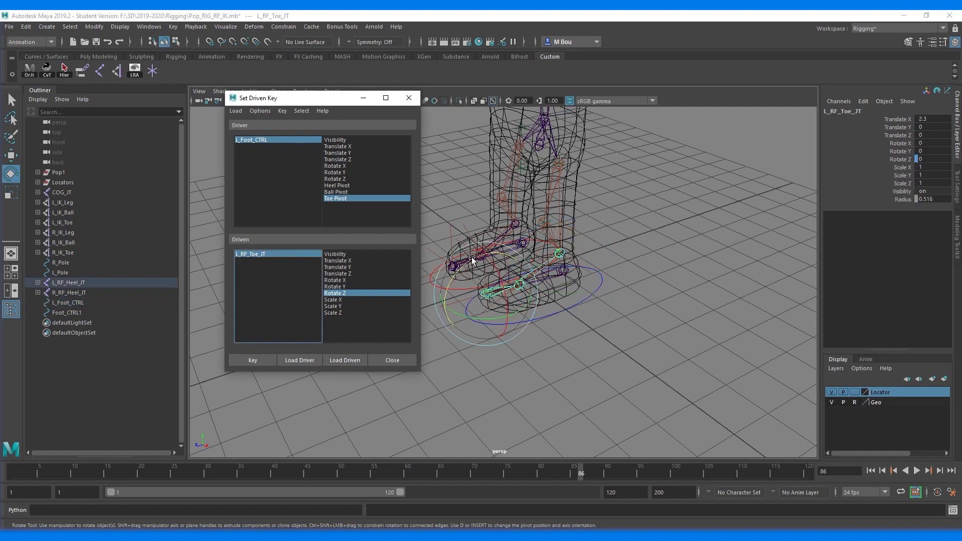
{"action": "left_click_drag", "start_coordinate": [468, 259], "coordinate": [326, 249]}
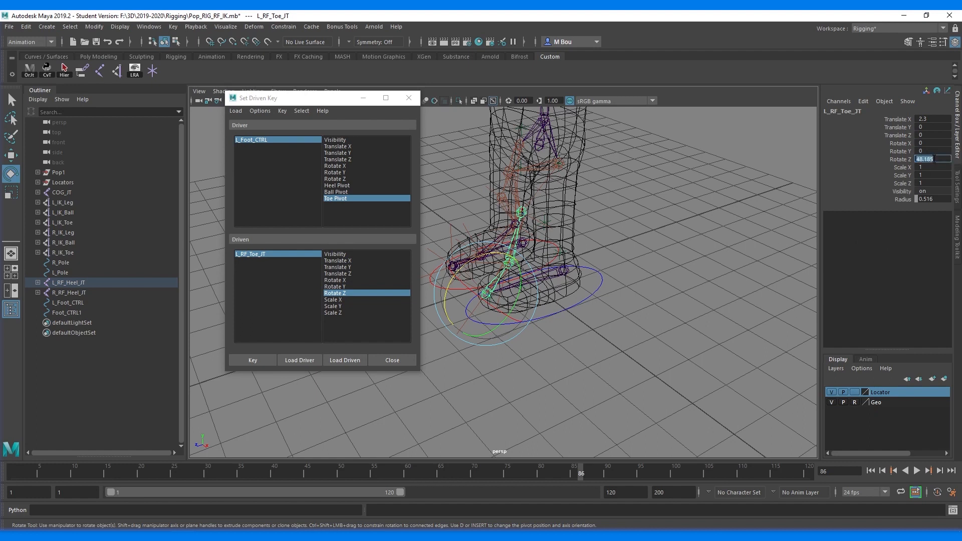
{"action": "key", "text": "Return"}
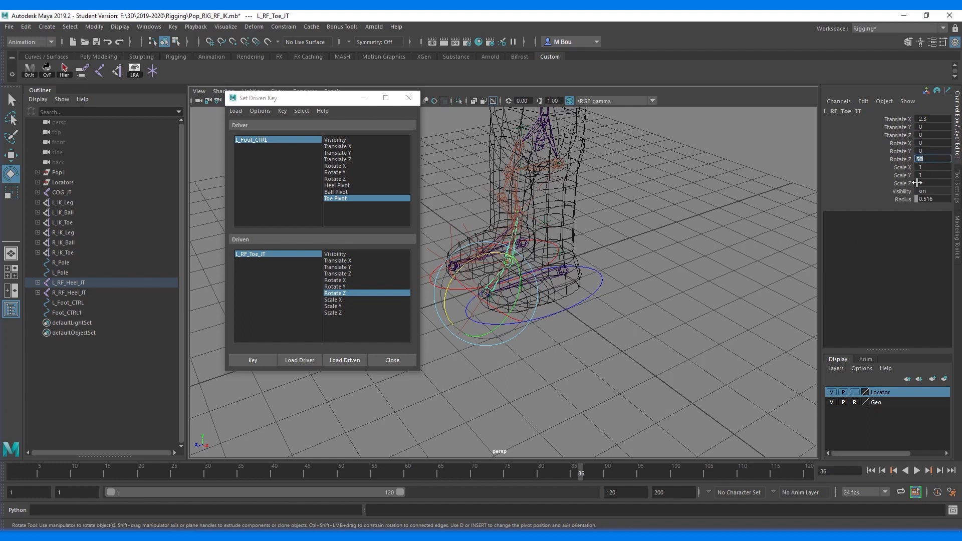
{"action": "left_click", "coordinate": [253, 361]}
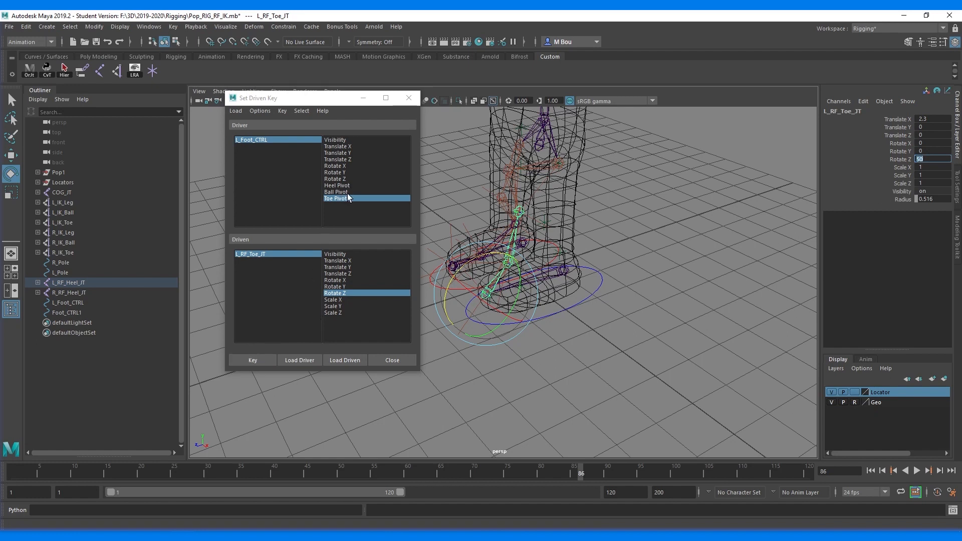
{"action": "left_click", "coordinate": [255, 362]}
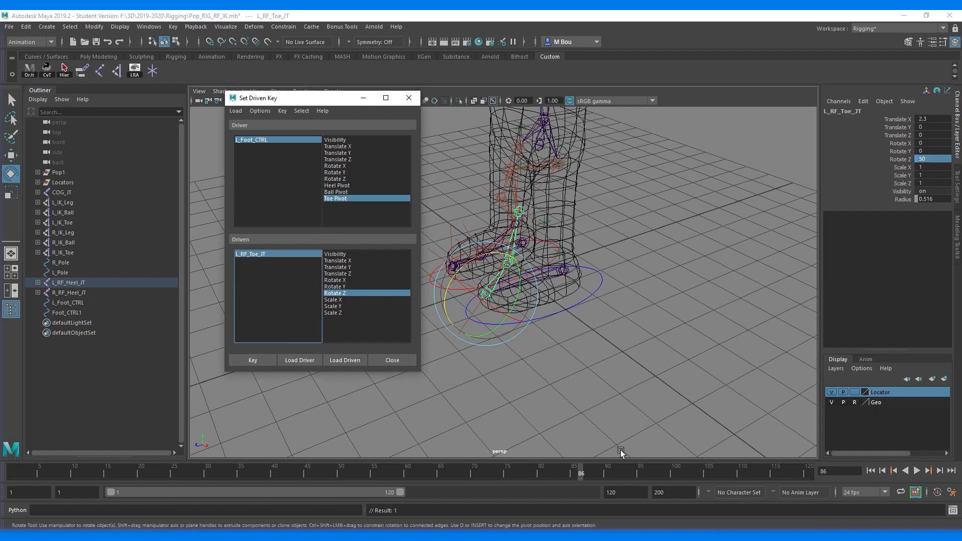
Step: Close Set Driven Key and return L_Foot_CTRL's Toe Pivot to 0
{"action": "left_click", "coordinate": [396, 361]}
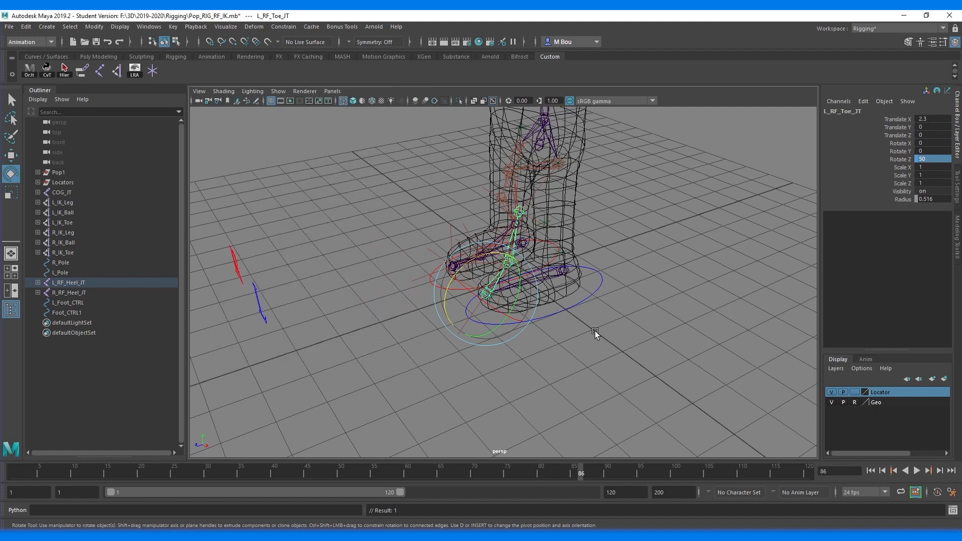
{"action": "left_click", "coordinate": [571, 311]}
{"action": "double_click", "coordinate": [932, 191]}
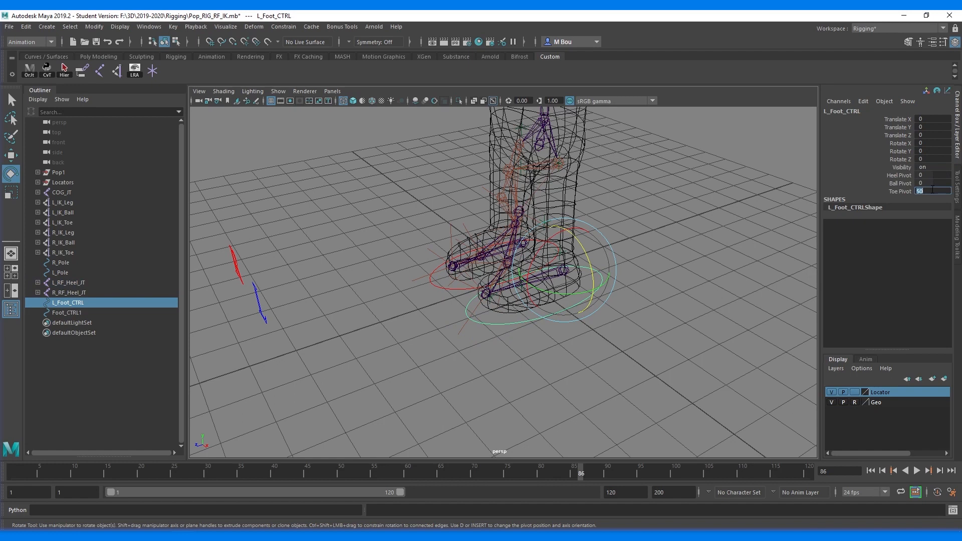
{"action": "type", "text": "0"}
{"action": "key", "text": "Return"}
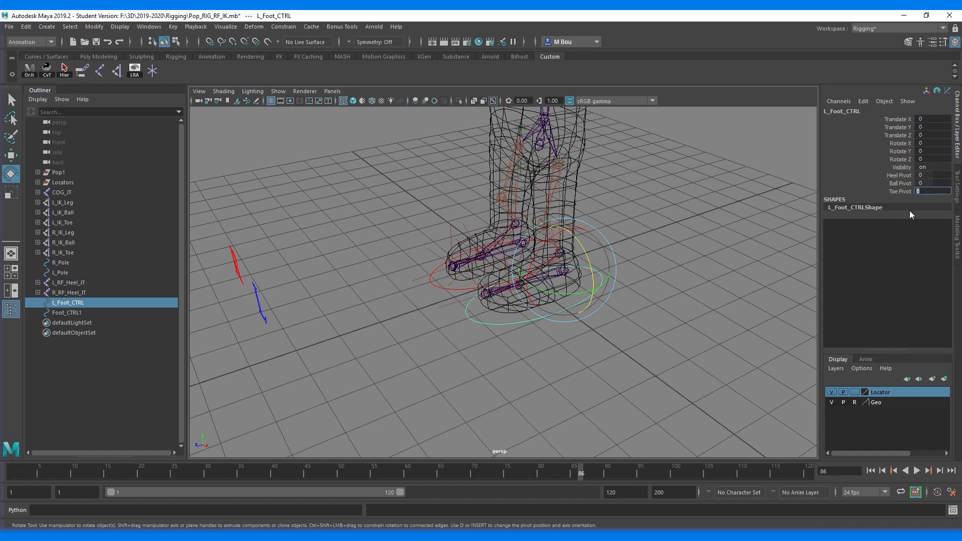
Step: Test the Toe Pivot attribute of L_Foot_CTRL by varying its value in the viewport, and reset it to 0
{"action": "left_click", "coordinate": [901, 191]}
{"action": "middle_click_drag", "start_coordinate": [682, 268], "coordinate": [947, 167]}
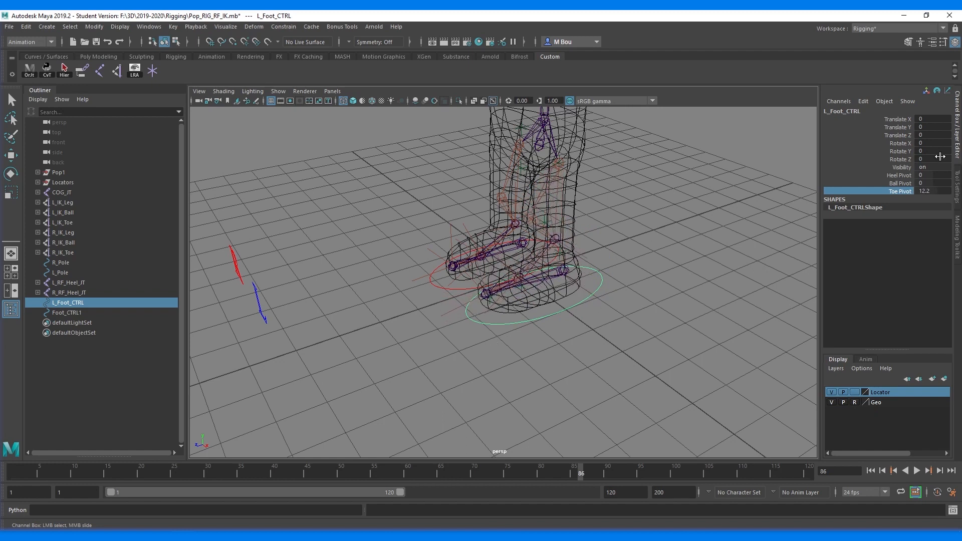
{"action": "left_click", "coordinate": [940, 191]}
{"action": "type", "text": "0"}
{"action": "key", "text": "Return"}
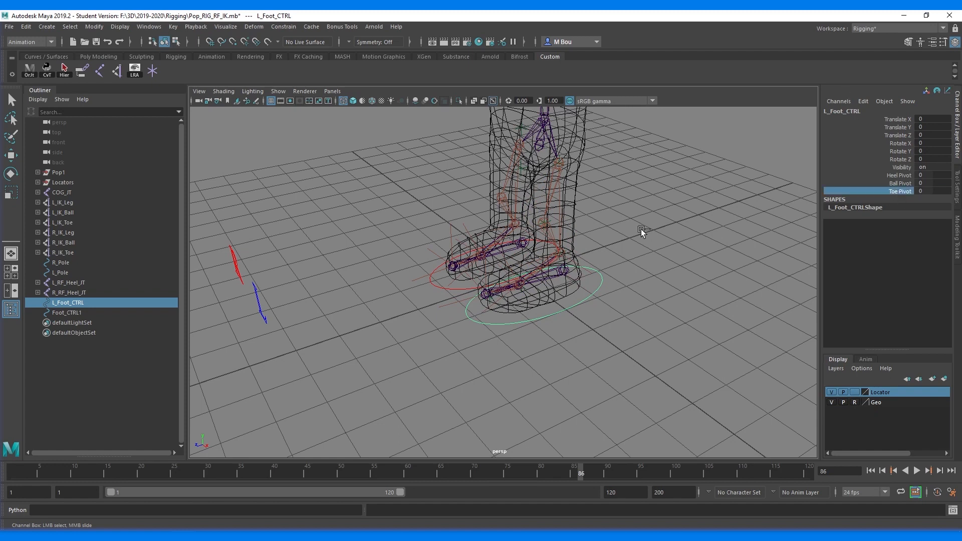
Step: Save the rig scene under its current name
{"action": "key", "text": "ctrl+s"}
{"action": "left_click", "coordinate": [453, 282]}
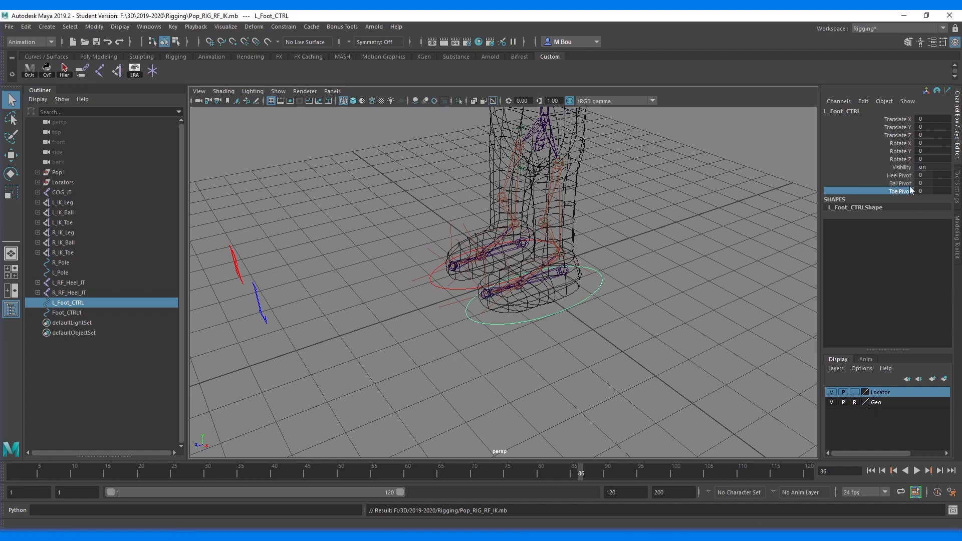
Step: Add a keyable float attribute Heel_Twist to L_Foot_CTRL with minimum -50, maximum 50 and default 0
{"action": "left_click", "coordinate": [863, 101]}
{"action": "left_click", "coordinate": [876, 185]}
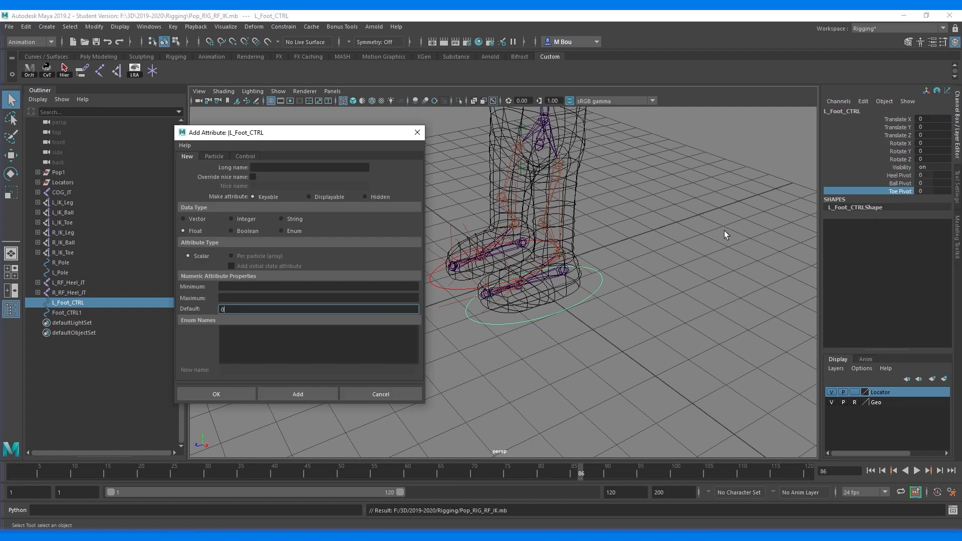
{"action": "left_click", "coordinate": [264, 167]}
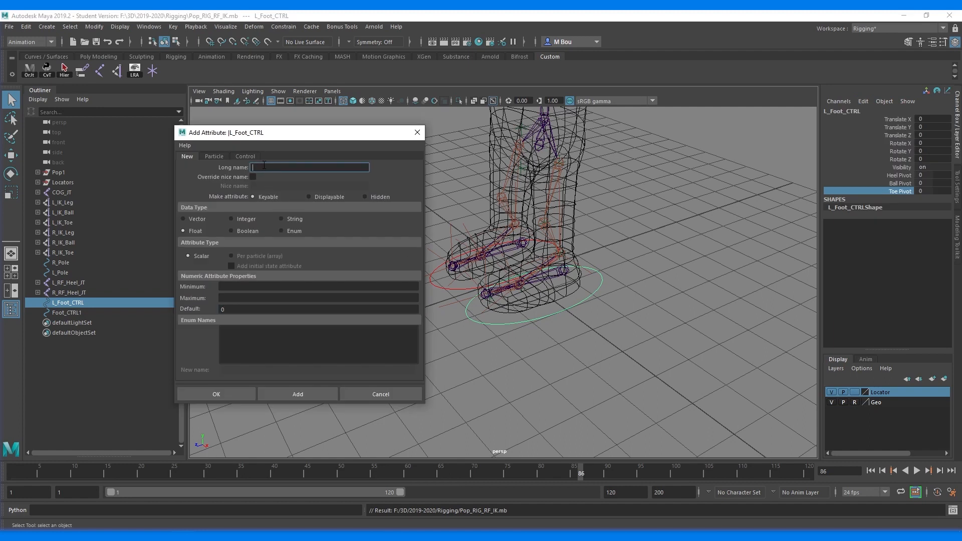
{"action": "type", "text": "Heel_Twist"}
{"action": "left_click", "coordinate": [232, 287]}
{"action": "type", "text": "-50"}
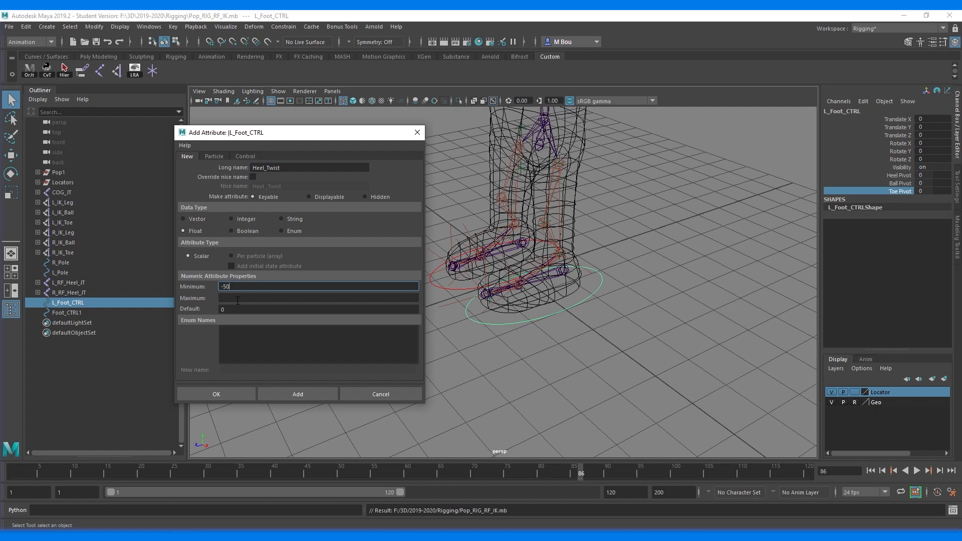
{"action": "left_click", "coordinate": [237, 298]}
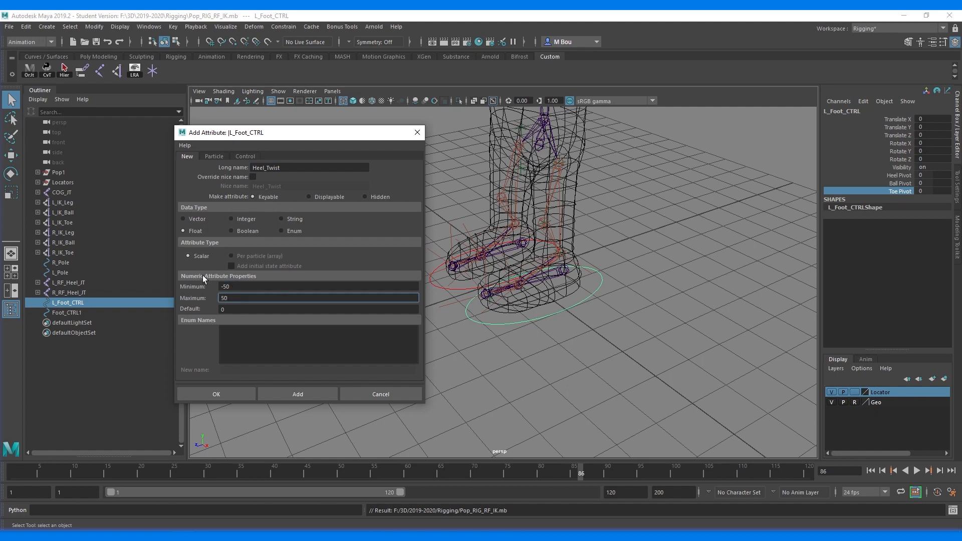
{"action": "left_click", "coordinate": [231, 395]}
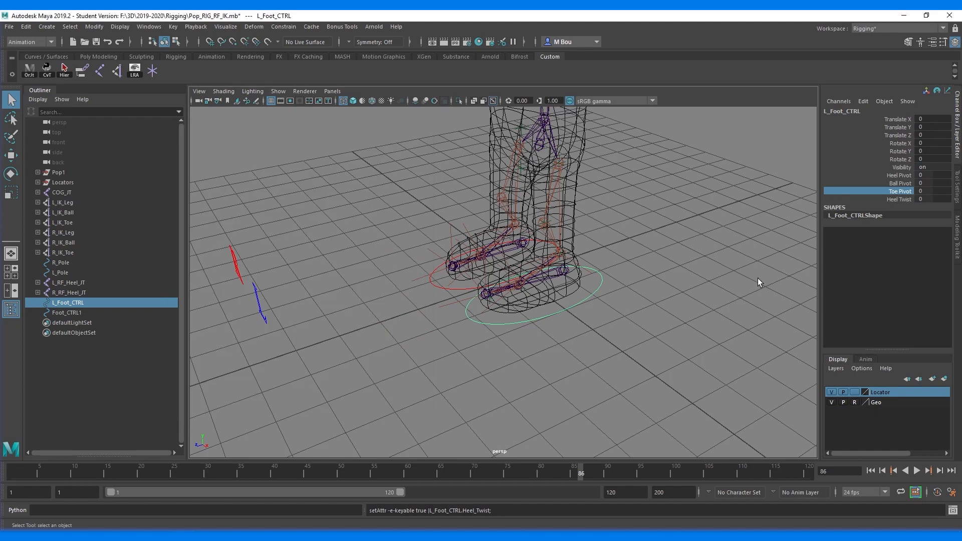
Step: Try rotating L_RF_Heel_JT about its Y axis in the viewport, and undo the trial rotation
{"action": "left_click", "coordinate": [898, 199]}
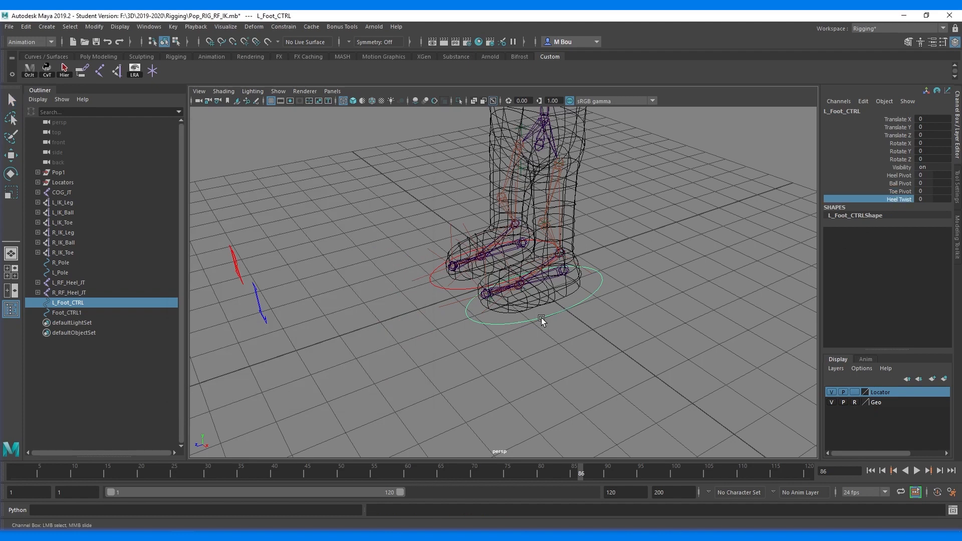
{"action": "left_click", "coordinate": [565, 271]}
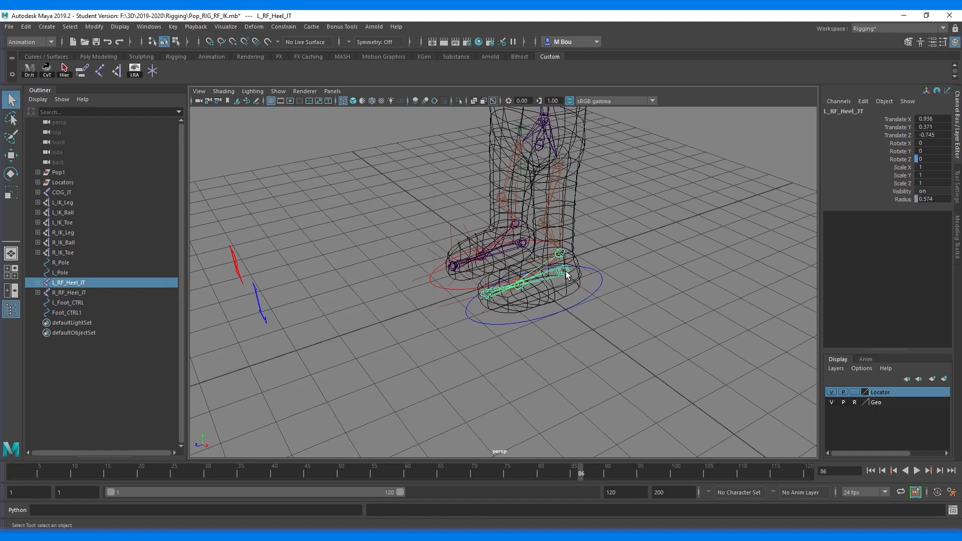
{"action": "key", "text": "e"}
{"action": "mouse_move", "coordinate": [581, 294]}
{"action": "left_mouse_down"}
{"action": "mouse_move", "coordinate": [561, 300]}
{"action": "mouse_move", "coordinate": [519, 272]}
{"action": "mouse_move", "coordinate": [549, 293]}
{"action": "mouse_move", "coordinate": [568, 283]}
{"action": "left_mouse_up"}
{"action": "key", "text": "ctrl+z"}
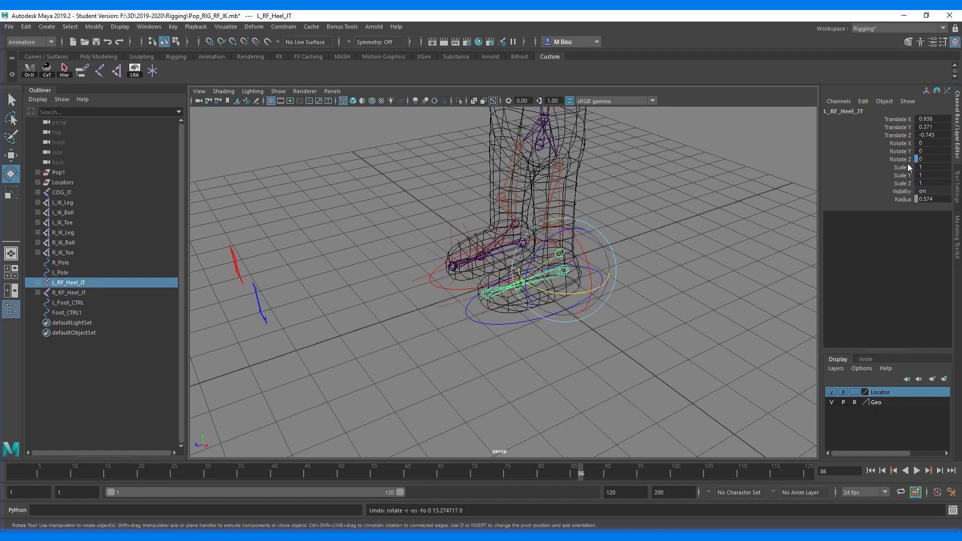
Step: Open Set Driven Key and load L_Foot_CTRL as driver and L_RF_Heel_JT as driven
{"action": "left_click", "coordinate": [484, 325]}
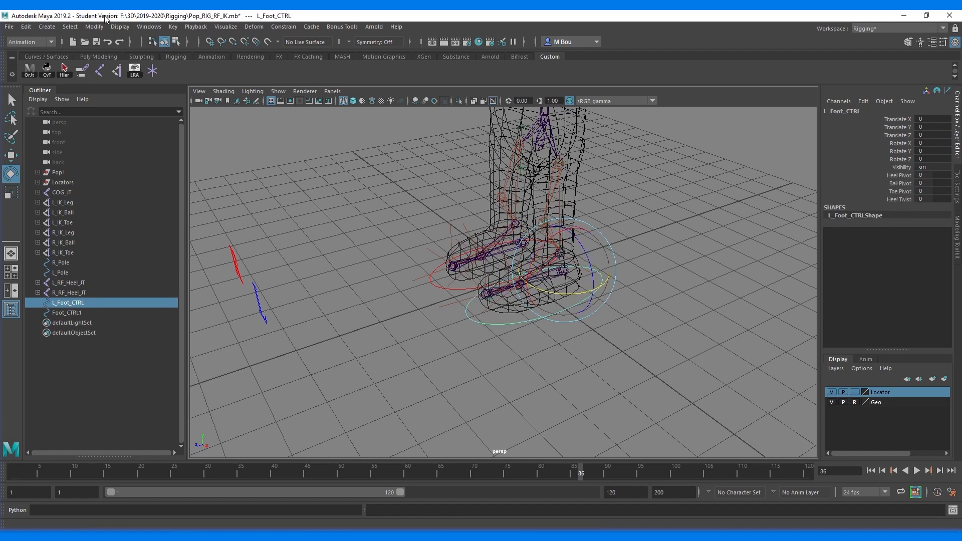
{"action": "left_click", "coordinate": [173, 26]}
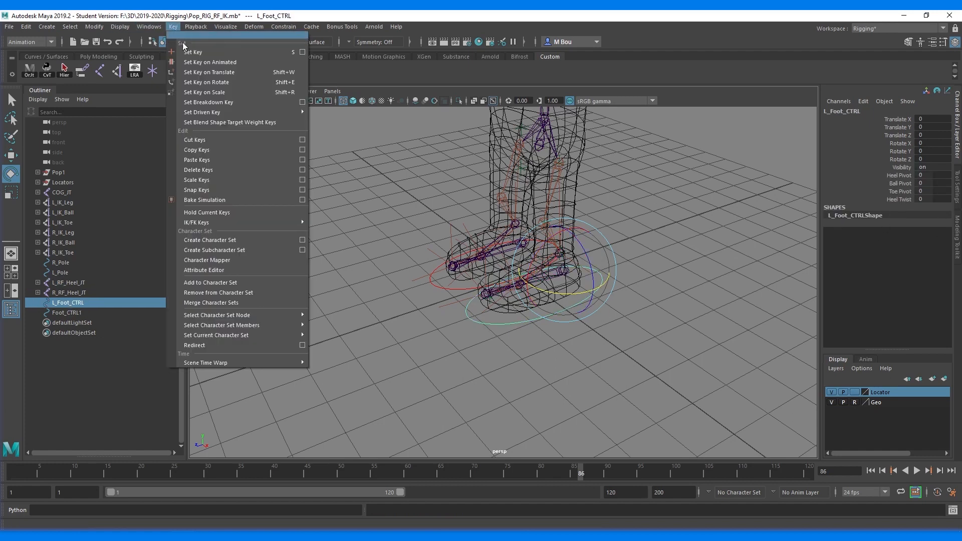
{"action": "mouse_move", "coordinate": [295, 115]}
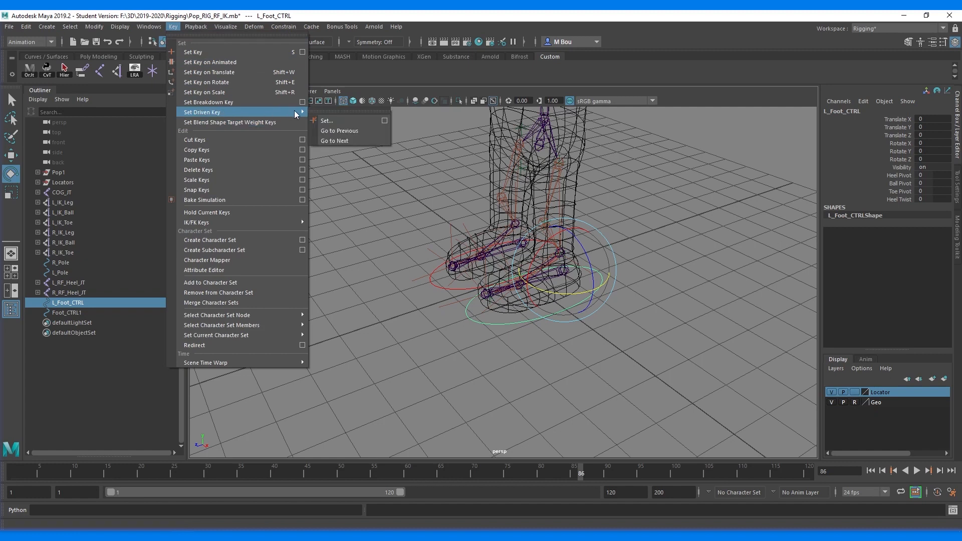
{"action": "left_click", "coordinate": [384, 120]}
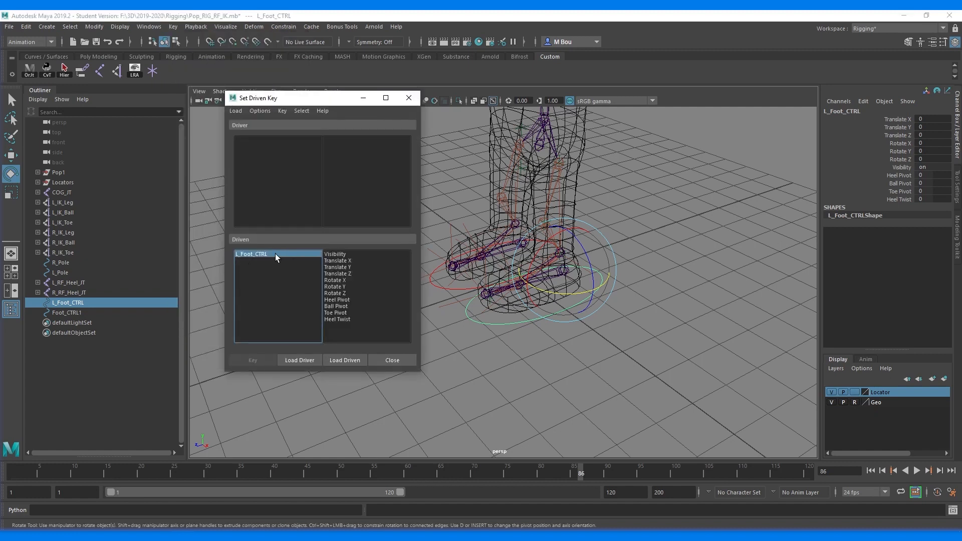
{"action": "left_click", "coordinate": [305, 358]}
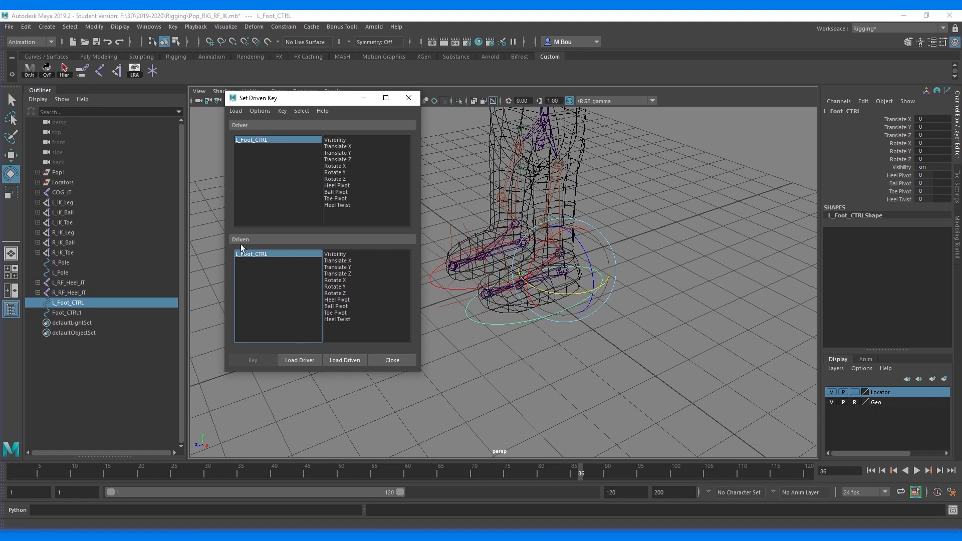
{"action": "left_click", "coordinate": [635, 335]}
{"action": "left_click", "coordinate": [565, 271]}
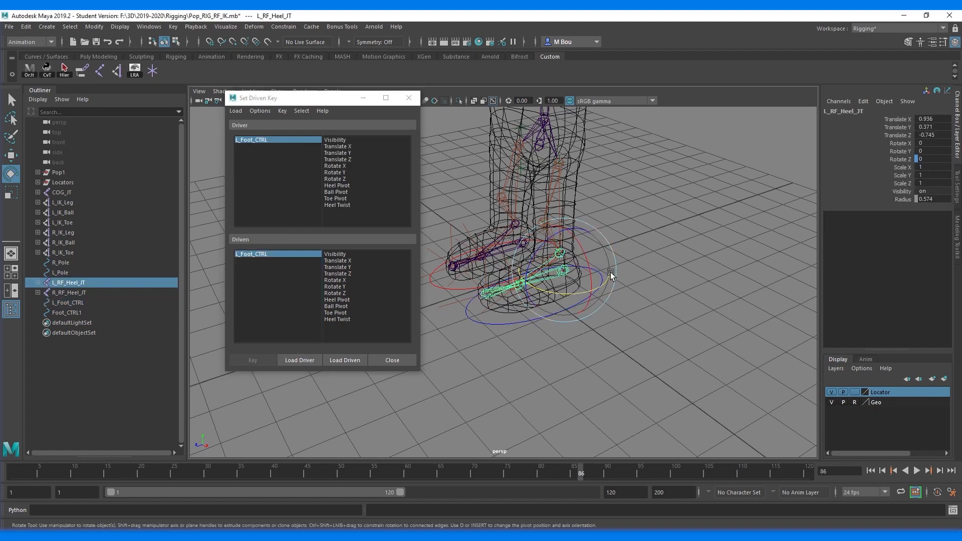
{"action": "left_click", "coordinate": [342, 360]}
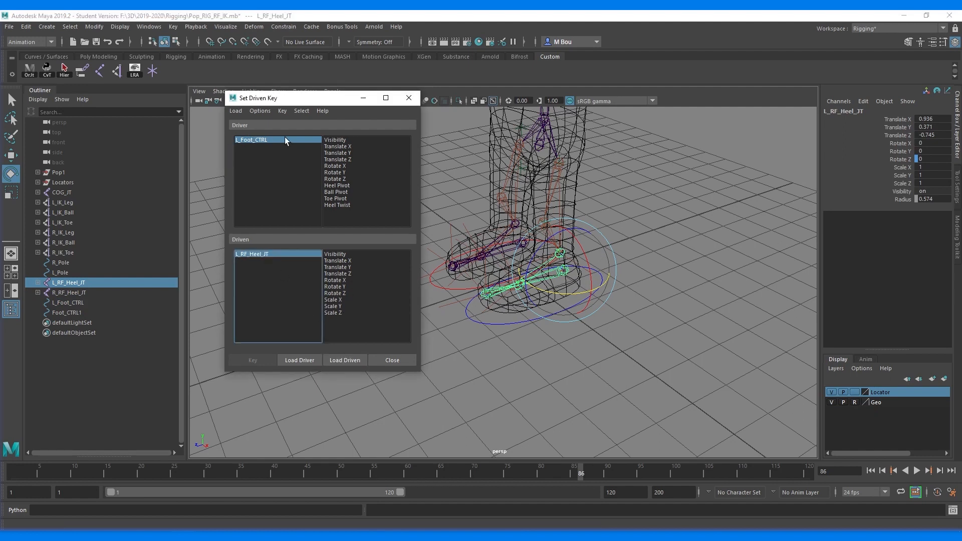
Step: Key L_Foot_CTRL's Heel Twist as driver of L_RF_Heel_JT's Rotate Y at their neutral values of 0
{"action": "left_click", "coordinate": [332, 205]}
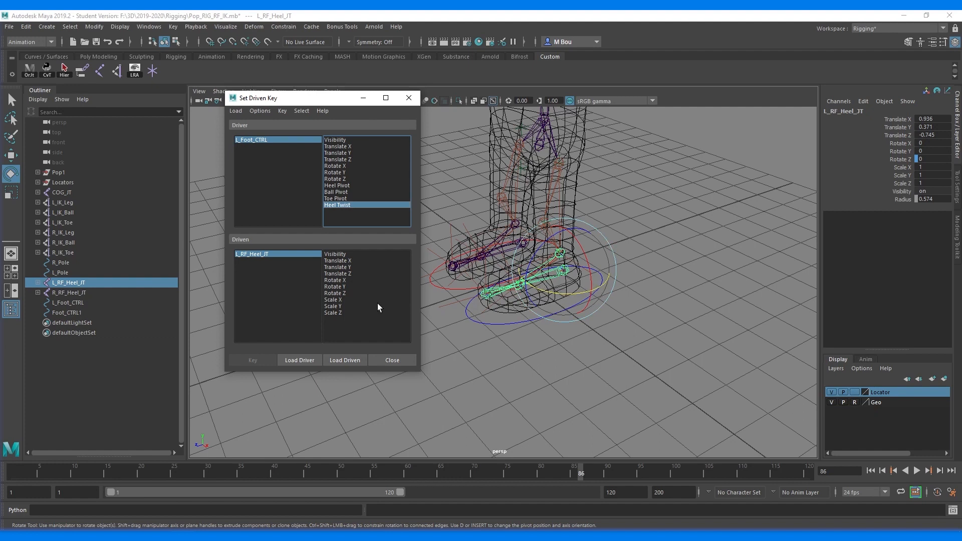
{"action": "left_click", "coordinate": [344, 288]}
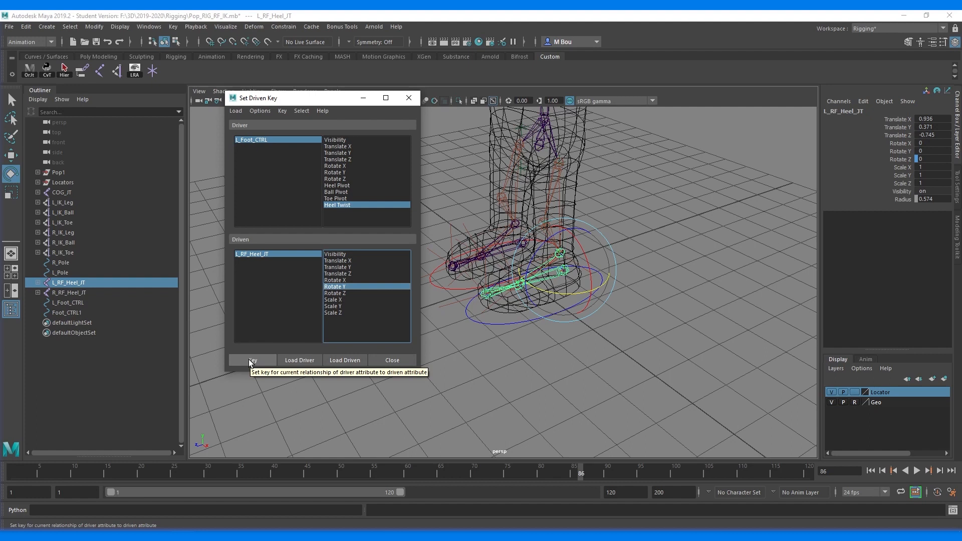
{"action": "left_click", "coordinate": [249, 360]}
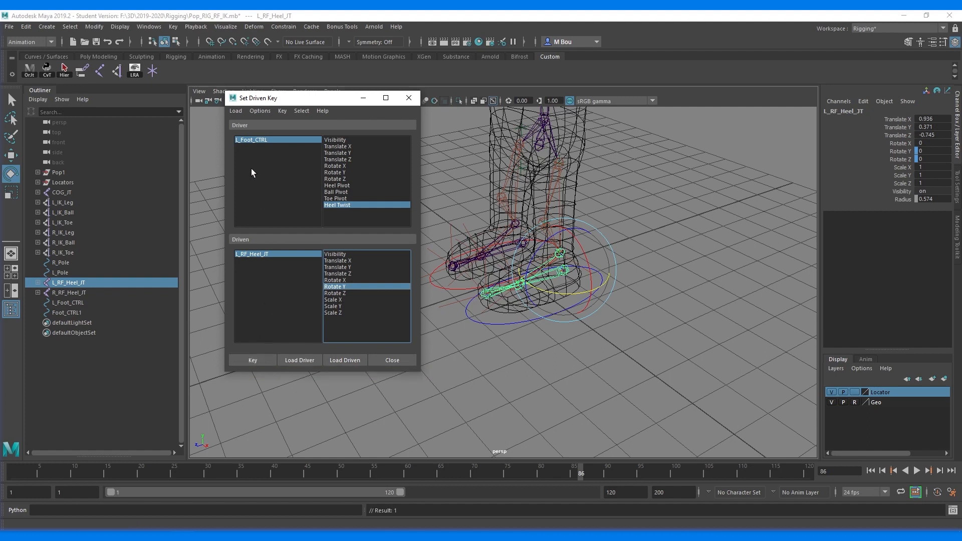
Step: Set L_Foot_CTRL's Heel Twist to -50 and L_RF_Heel_JT's Rotate Y to -50, and set a driven key
{"action": "left_click", "coordinate": [259, 139]}
{"action": "double_click", "coordinate": [923, 199]}
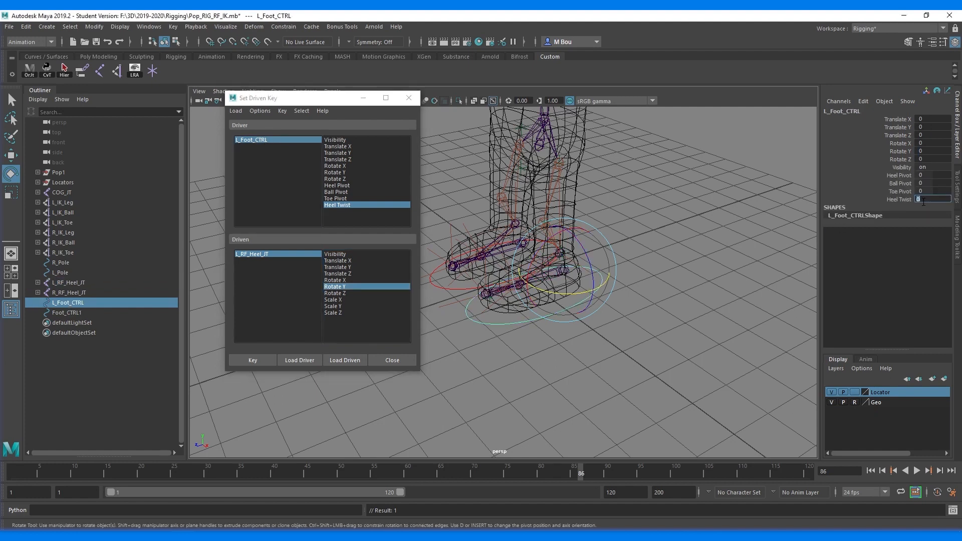
{"action": "key", "text": "Return"}
{"action": "left_click", "coordinate": [275, 252]}
{"action": "left_click_drag", "start_coordinate": [578, 308], "coordinate": [535, 279]}
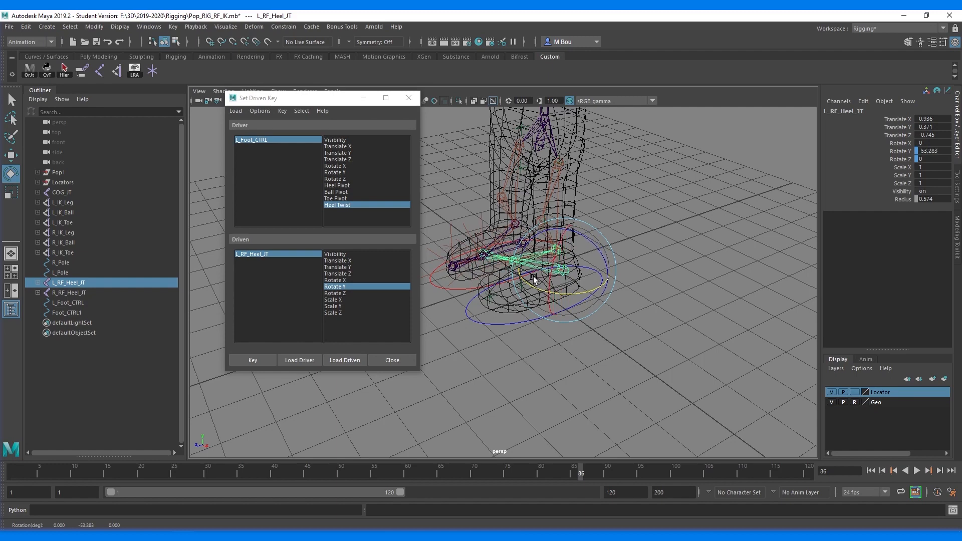
{"action": "left_click_drag", "start_coordinate": [519, 362], "coordinate": [550, 385], "text": "alt"}
{"action": "double_click", "coordinate": [936, 149]}
{"action": "type", "text": "-50"}
{"action": "key", "text": "Return"}
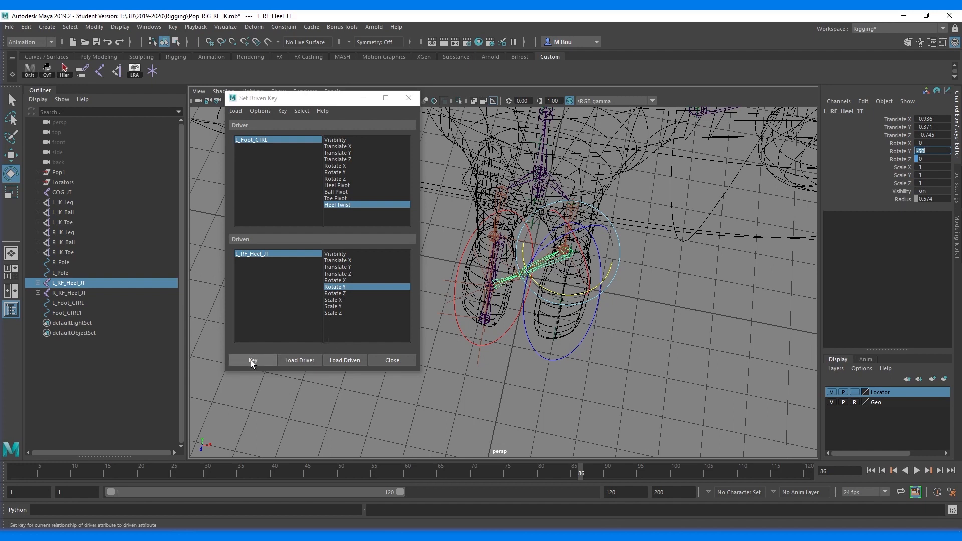
{"action": "left_click", "coordinate": [252, 360]}
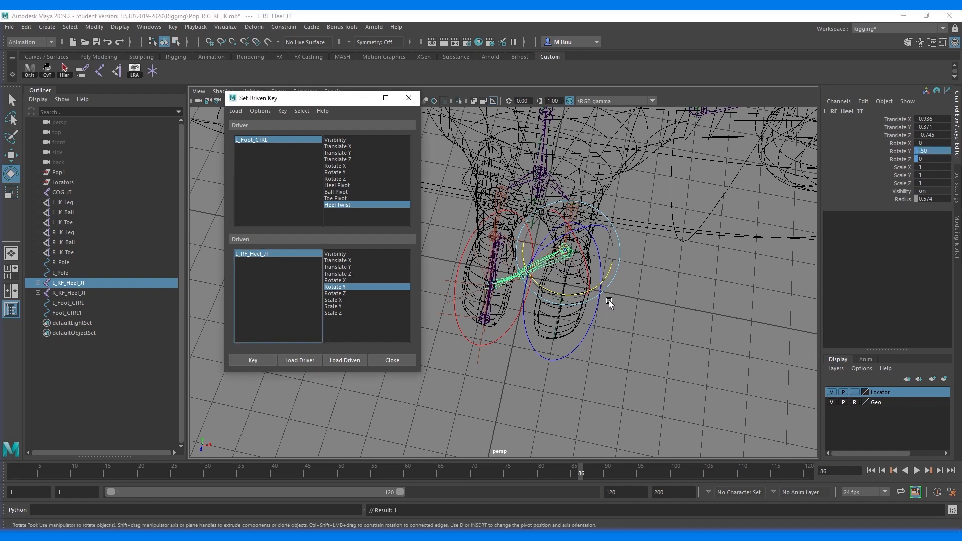
Step: Set L_Foot_CTRL's Heel Twist to 50 and L_RF_Heel_JT's Rotate Y to 60, and set a driven key
{"action": "left_click", "coordinate": [270, 140]}
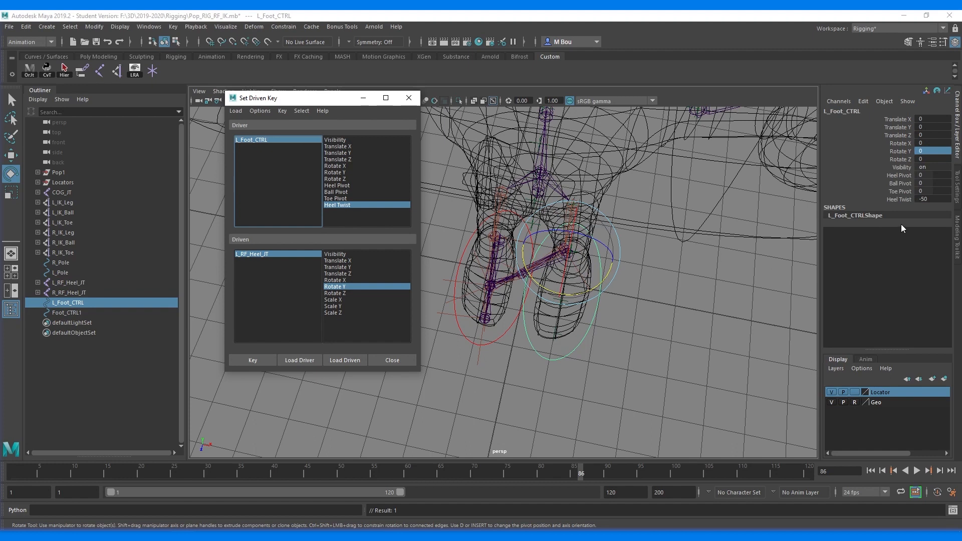
{"action": "left_click", "coordinate": [932, 199]}
{"action": "type", "text": "50"}
{"action": "key", "text": "Return"}
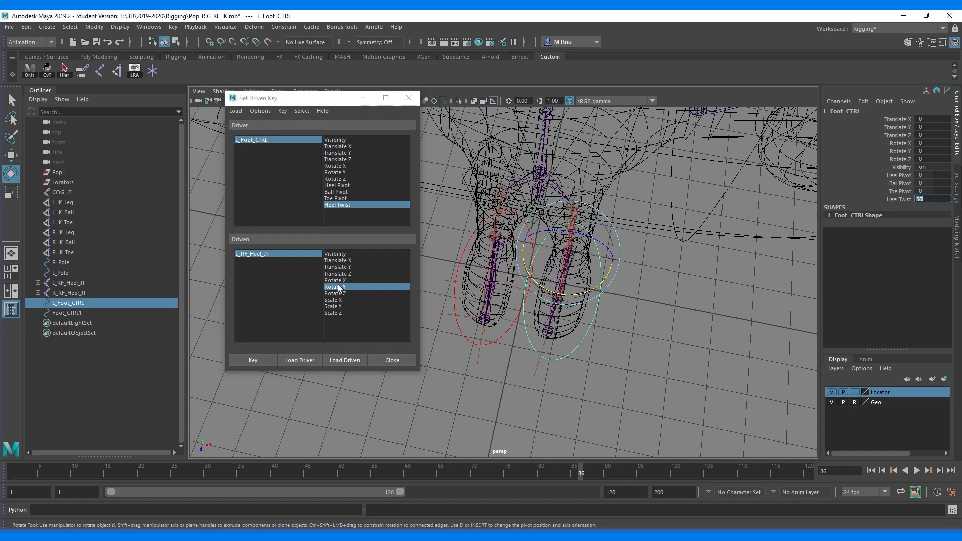
{"action": "left_click_drag", "start_coordinate": [579, 292], "coordinate": [602, 287]}
{"action": "key", "text": "ctrl+z"}
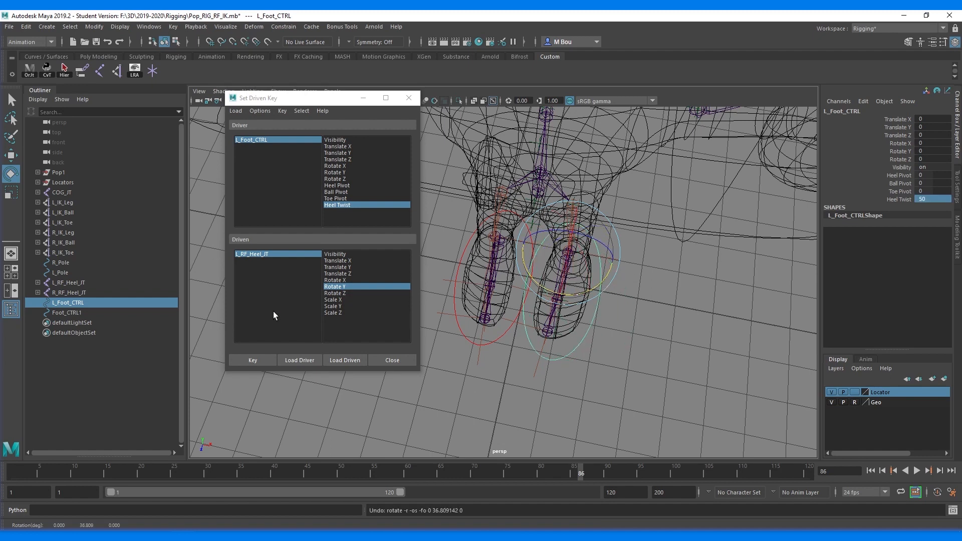
{"action": "left_click", "coordinate": [262, 252]}
{"action": "left_click_drag", "start_coordinate": [565, 293], "coordinate": [620, 285]}
{"action": "left_click", "coordinate": [933, 150]}
{"action": "type", "text": "60"}
{"action": "key", "text": "Return"}
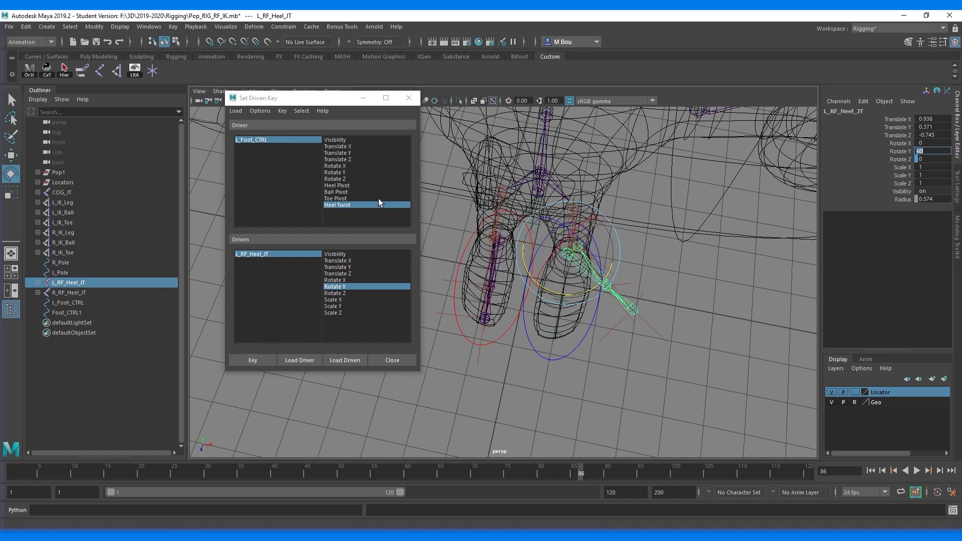
{"action": "left_click", "coordinate": [247, 361]}
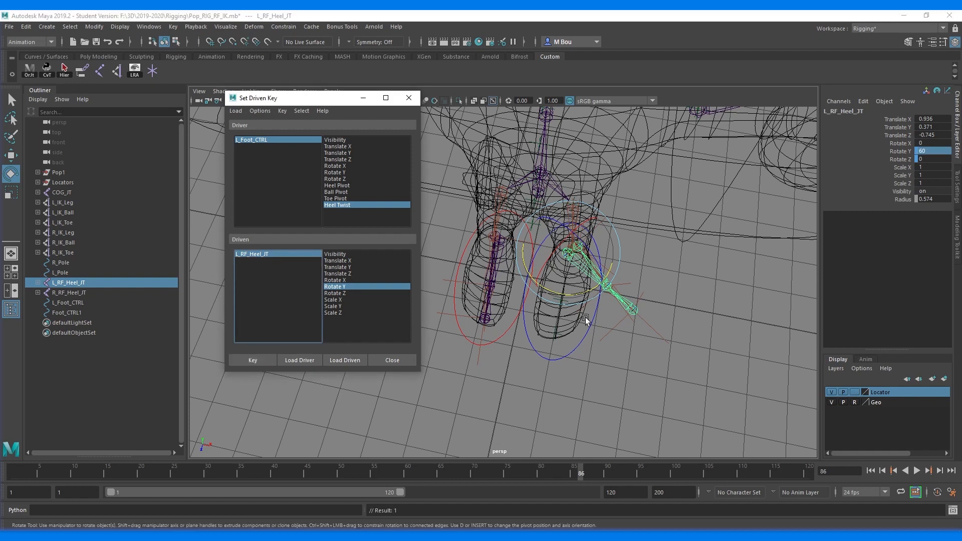
Step: Test L_Foot_CTRL's Heel Twist by varying its value, reset it to 0, and close Set Driven Key
{"action": "left_click", "coordinate": [281, 140]}
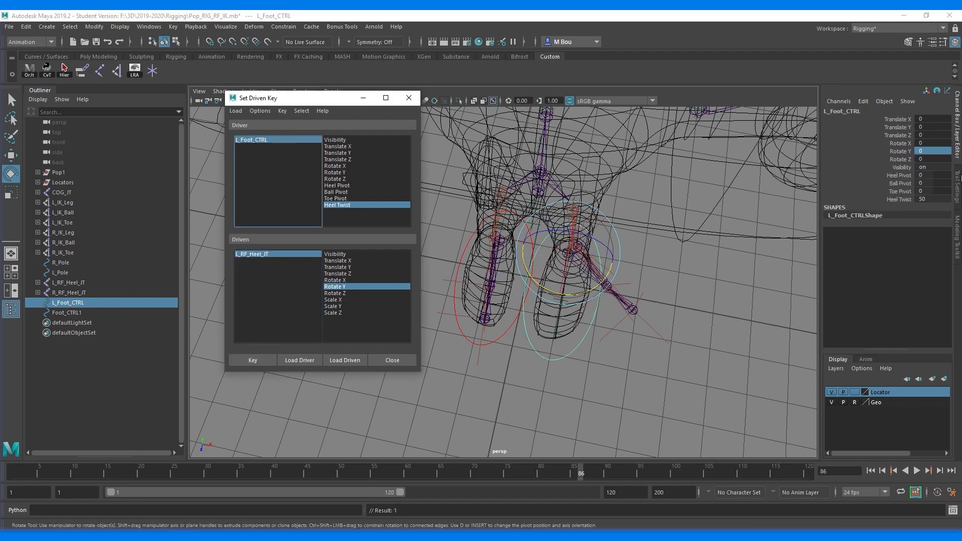
{"action": "left_click", "coordinate": [908, 199]}
{"action": "middle_click_drag", "start_coordinate": [728, 266], "coordinate": [574, 304]}
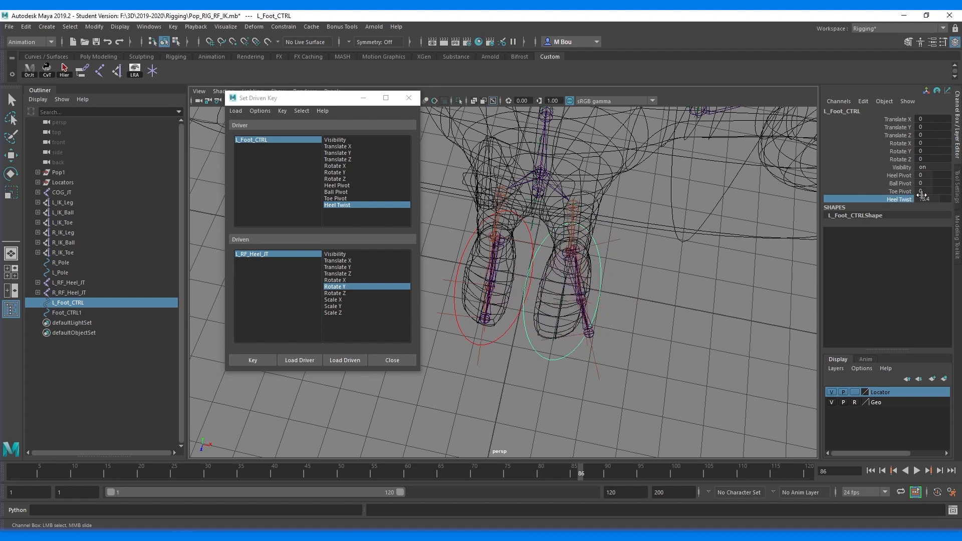
{"action": "double_click", "coordinate": [926, 199]}
{"action": "type", "text": "0"}
{"action": "key", "text": "Return"}
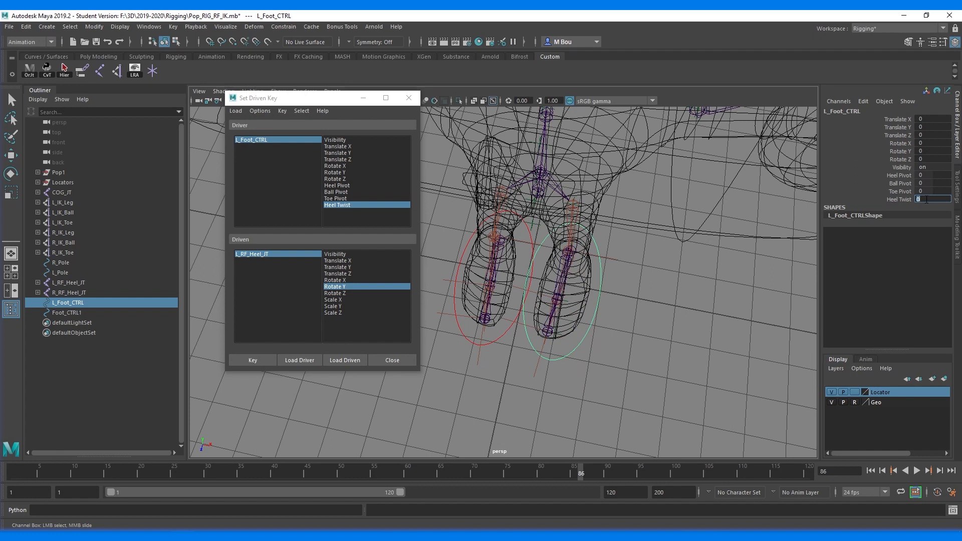
{"action": "left_click", "coordinate": [391, 360]}
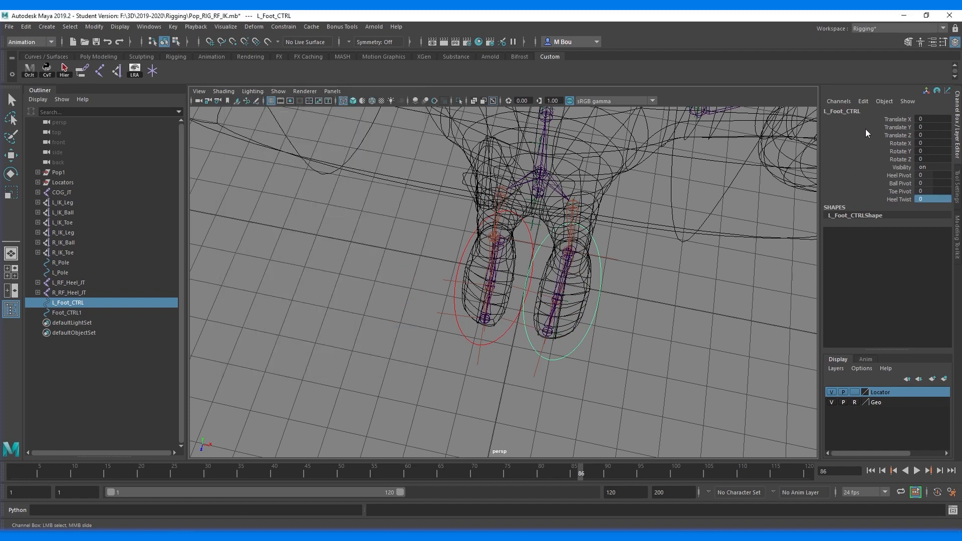
Step: Add a keyable float attribute Toe_Twist to L_Foot_CTRL with minimum -50, maximum 50 and default 0
{"action": "left_click", "coordinate": [864, 100]}
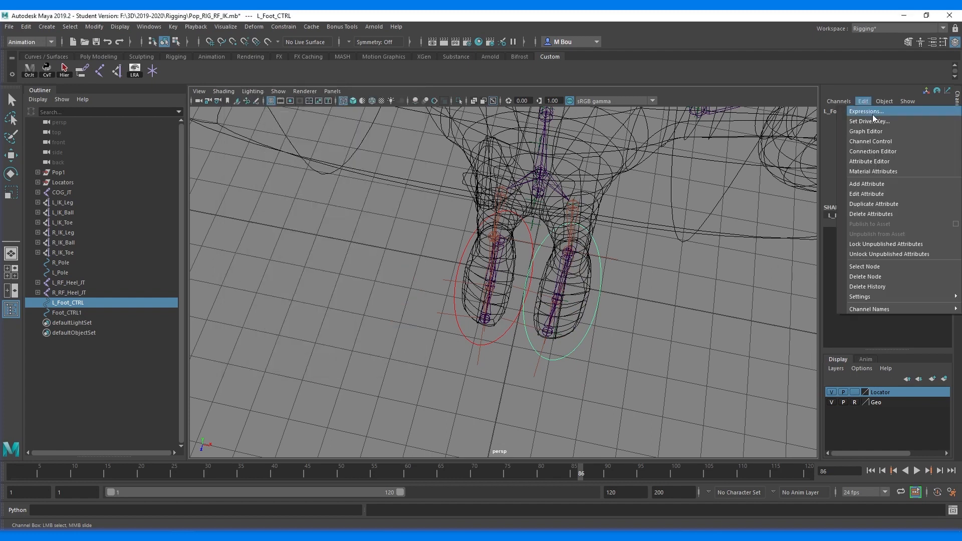
{"action": "left_click", "coordinate": [868, 183]}
{"action": "left_click", "coordinate": [276, 168]}
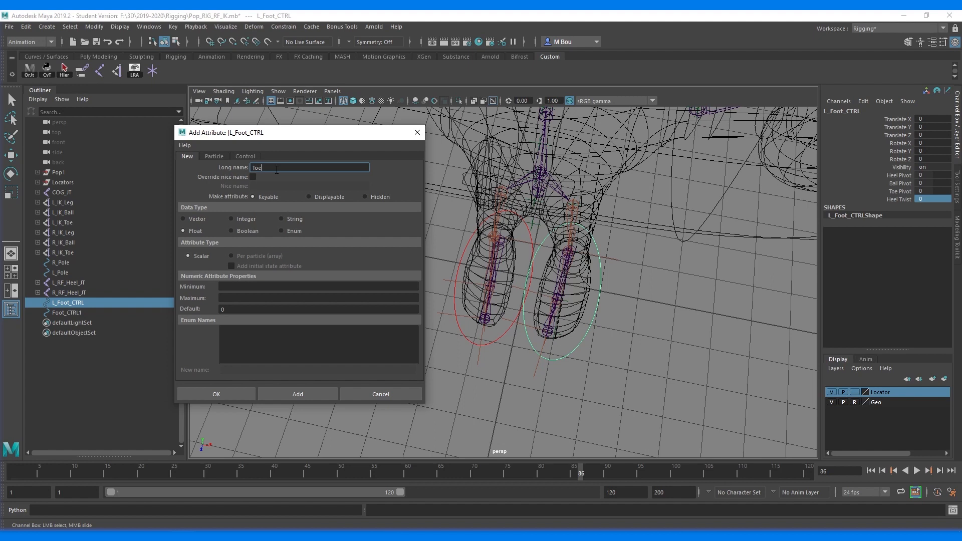
{"action": "type", "text": "Toe_Twist"}
{"action": "left_click", "coordinate": [236, 285]}
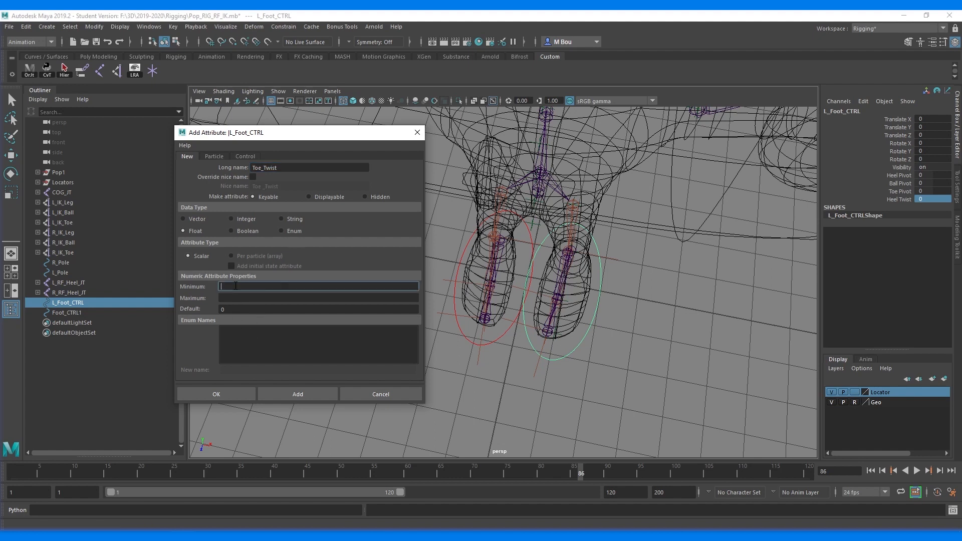
{"action": "type", "text": "-50"}
{"action": "key", "text": "Tab"}
{"action": "type", "text": "50"}
{"action": "key", "text": "Tab"}
{"action": "left_click", "coordinate": [297, 394]}
{"action": "key", "text": "e"}
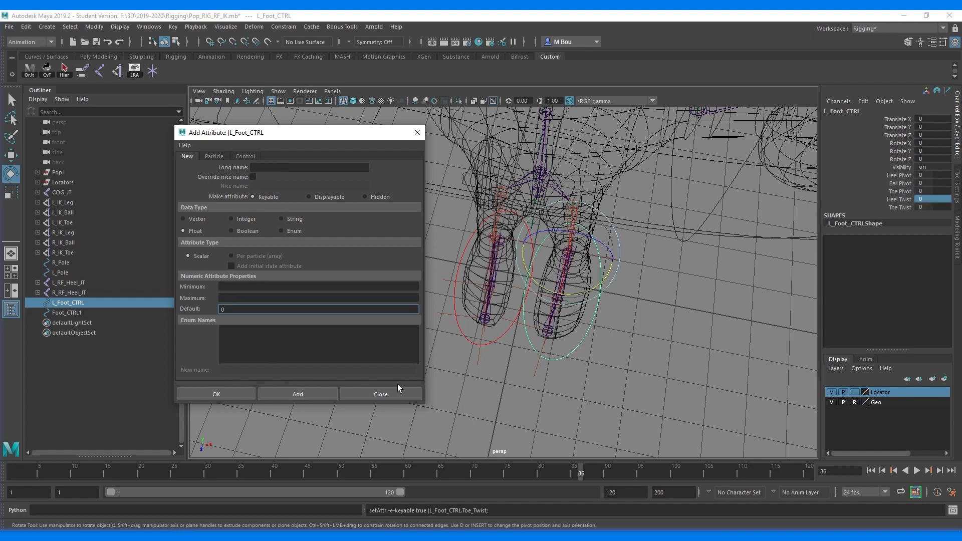
{"action": "left_click", "coordinate": [366, 395]}
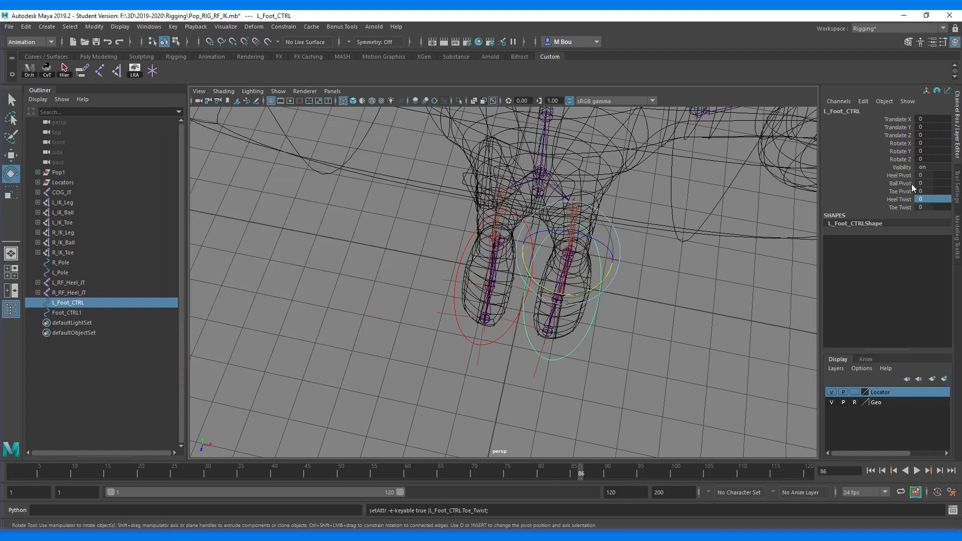
Step: Select the left reverse-foot toe joint L_RF_Toe_JT at the end of the heel joint chain
{"action": "left_click", "coordinate": [902, 208]}
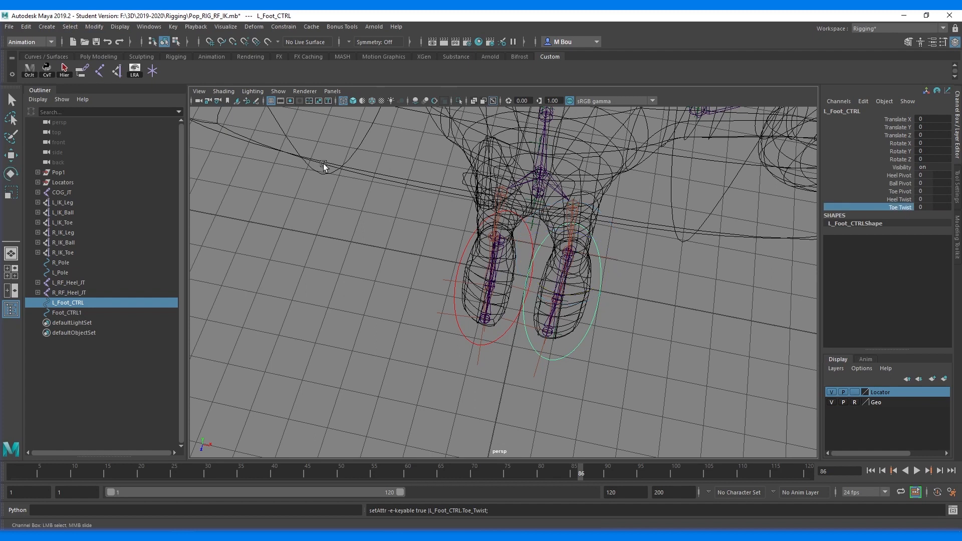
{"action": "left_click_drag", "start_coordinate": [662, 353], "coordinate": [503, 329], "text": "alt"}
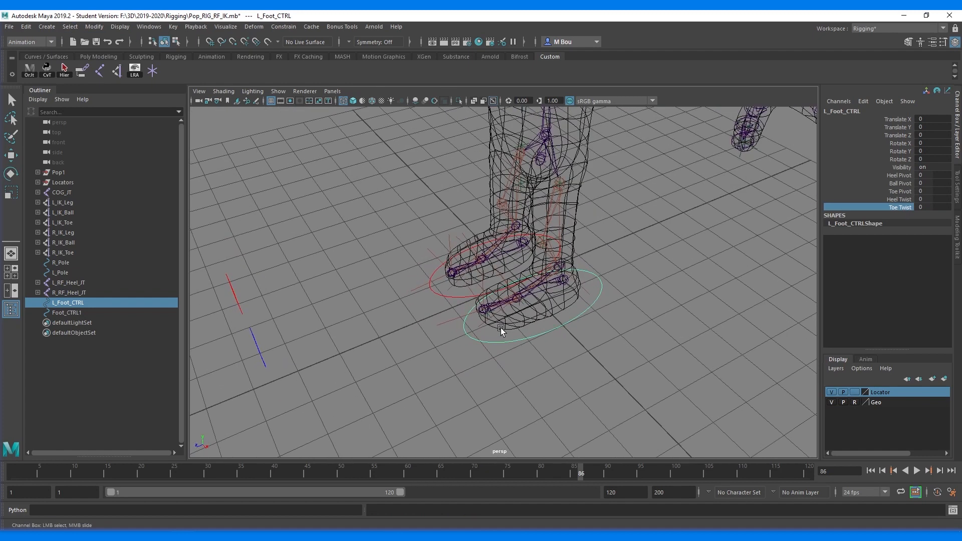
{"action": "left_click", "coordinate": [560, 278]}
{"action": "key", "text": "e"}
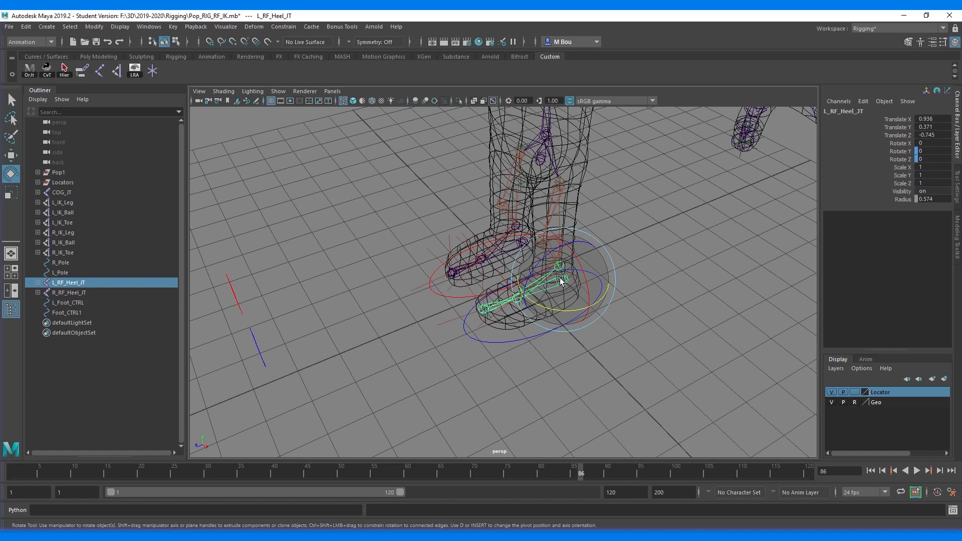
{"action": "key", "text": "Down"}
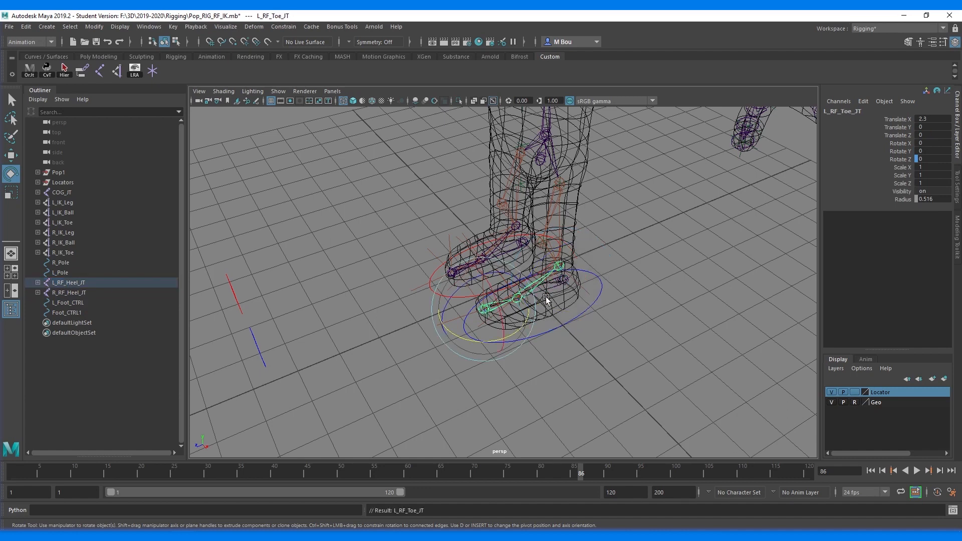
Step: Test L_RF_Toe_JT's rotation about its Y axis and undo it
{"action": "left_click", "coordinate": [461, 335]}
{"action": "left_click_drag", "start_coordinate": [461, 336], "coordinate": [444, 325]}
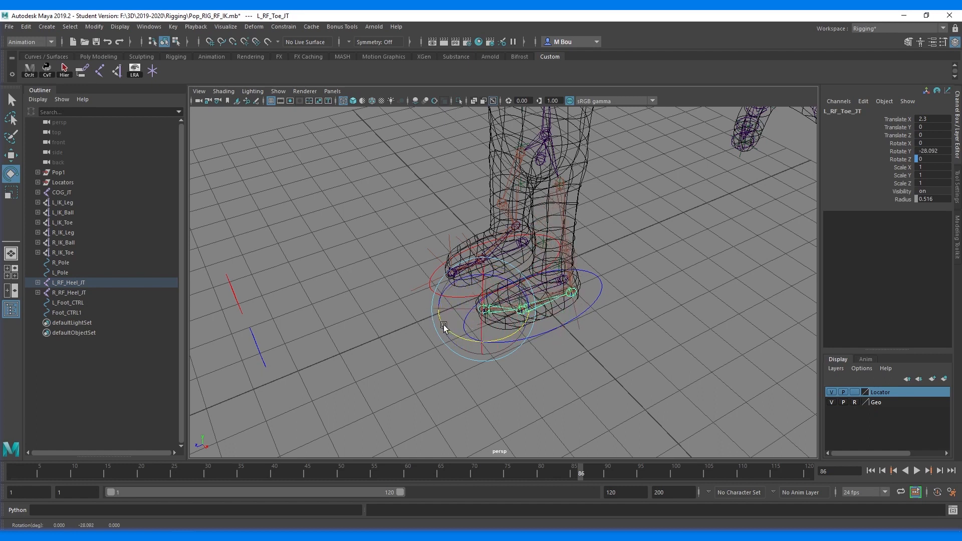
{"action": "key", "text": "ctrl+z"}
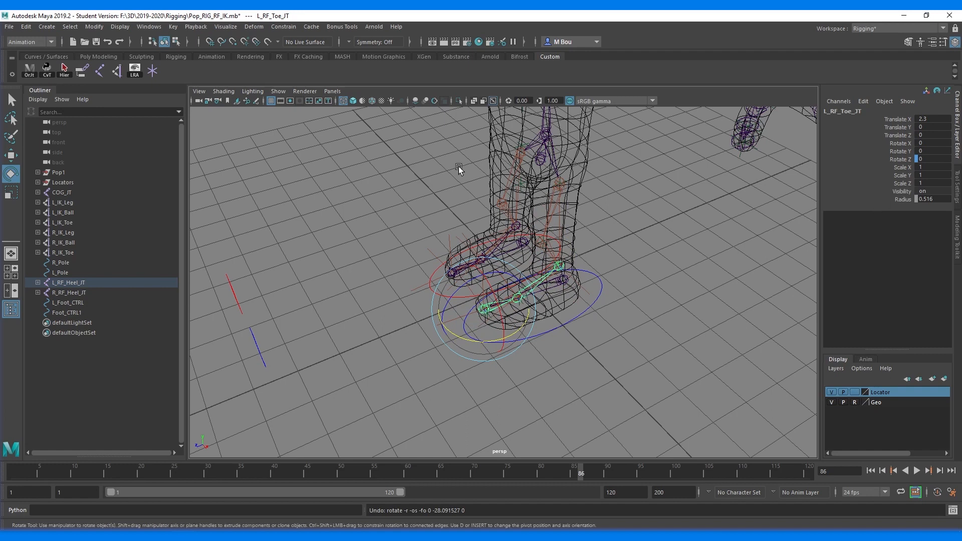
Step: Set a driven key at the default pose with L_Foot_CTRL's Toe Twist driving L_RF_Toe_JT's Rotate Y
{"action": "left_click", "coordinate": [173, 26]}
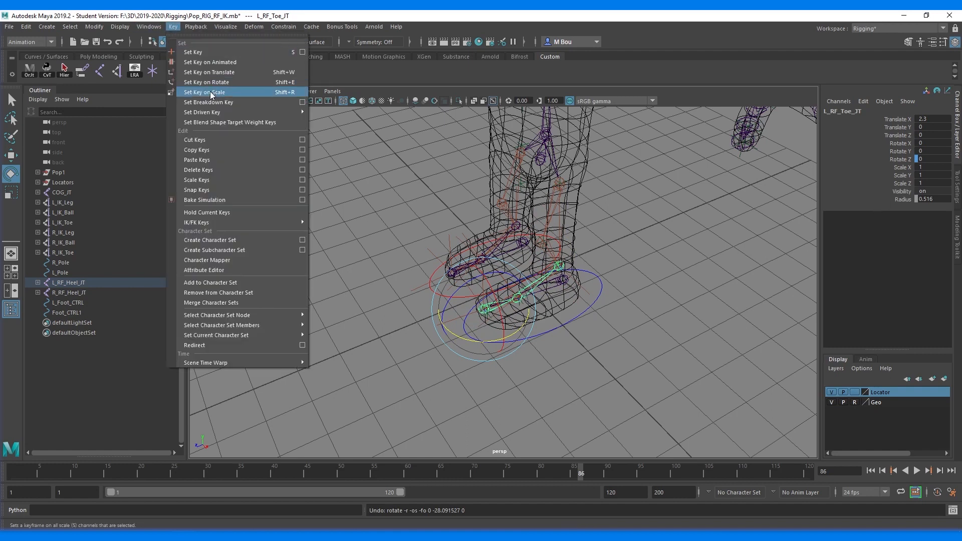
{"action": "mouse_move", "coordinate": [275, 113]}
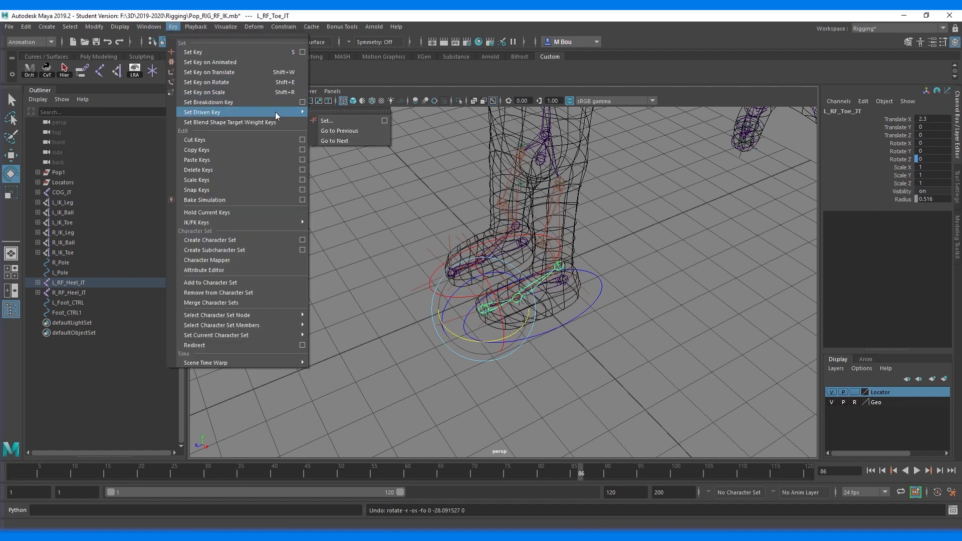
{"action": "left_click", "coordinate": [384, 120]}
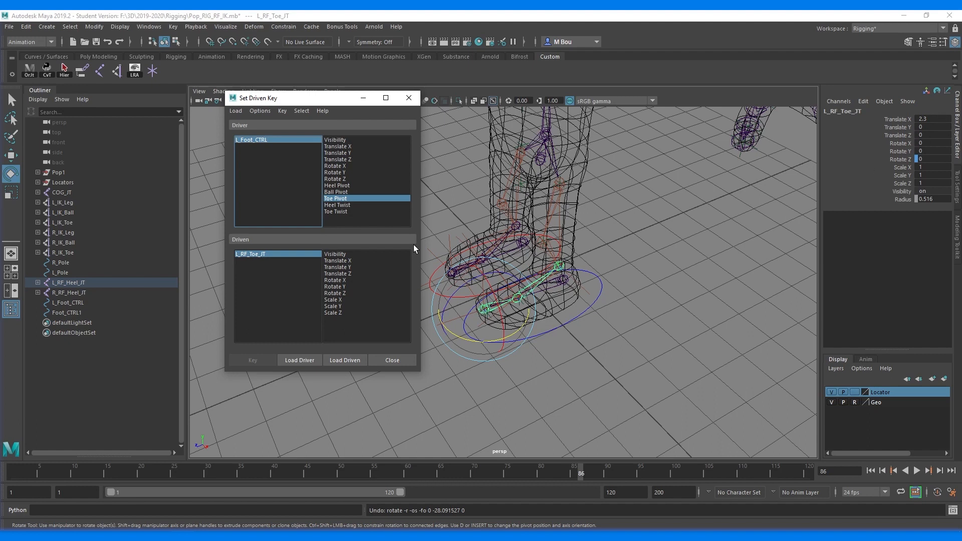
{"action": "left_click", "coordinate": [334, 212]}
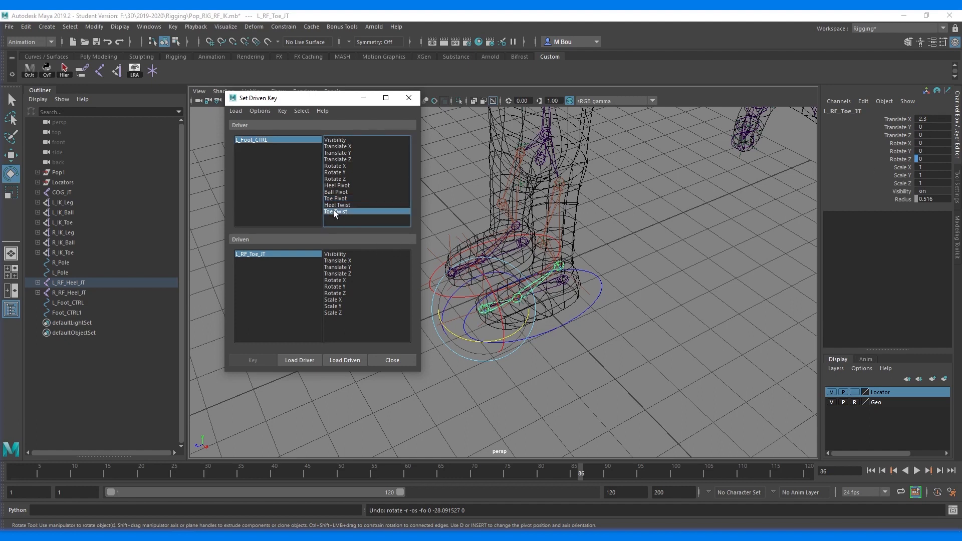
{"action": "left_click", "coordinate": [335, 287]}
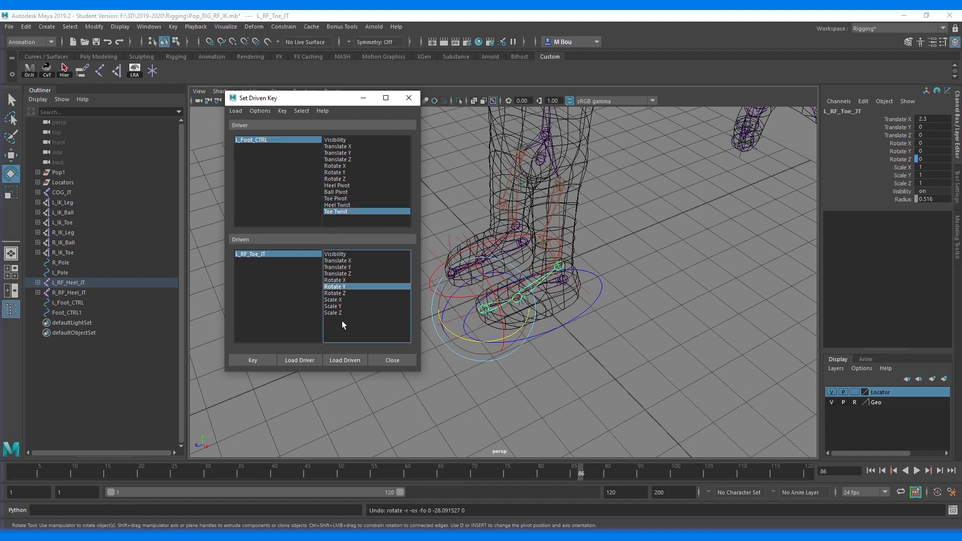
{"action": "left_click", "coordinate": [252, 360]}
Step: Set L_Foot_CTRL's Toe Twist to -50 and L_RF_Toe_JT's Rotate Y to 40, and set a driven key
{"action": "left_click", "coordinate": [269, 141]}
{"action": "left_click", "coordinate": [924, 207]}
{"action": "type", "text": "-50"}
{"action": "key", "text": "Return"}
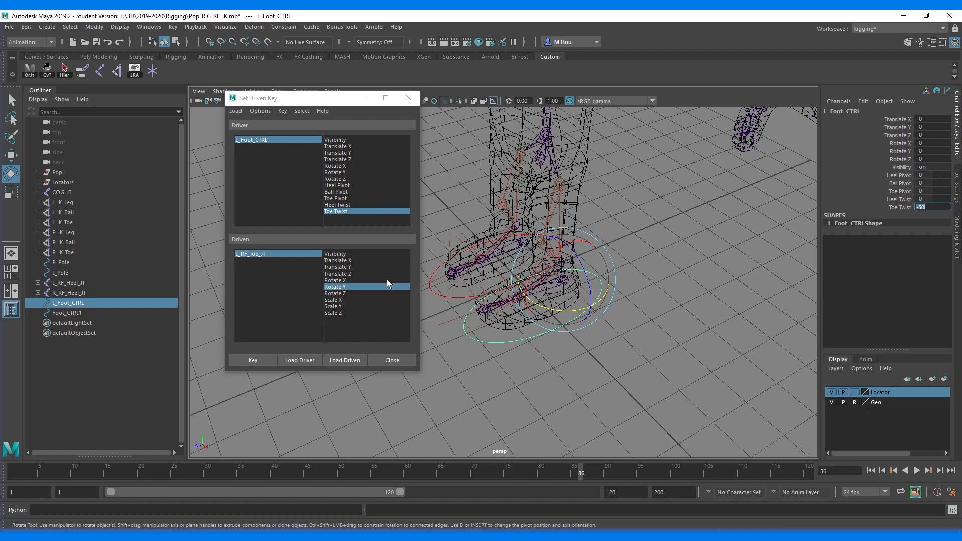
{"action": "left_click", "coordinate": [291, 253]}
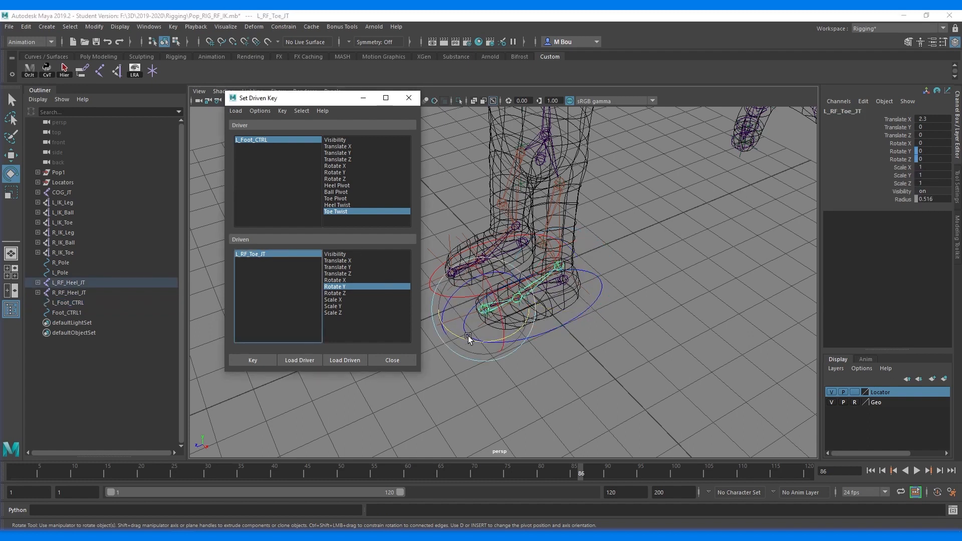
{"action": "left_click_drag", "start_coordinate": [470, 340], "coordinate": [495, 342]}
{"action": "left_click_drag", "start_coordinate": [454, 371], "coordinate": [516, 378], "text": "alt"}
{"action": "left_click_drag", "start_coordinate": [553, 340], "coordinate": [558, 337]}
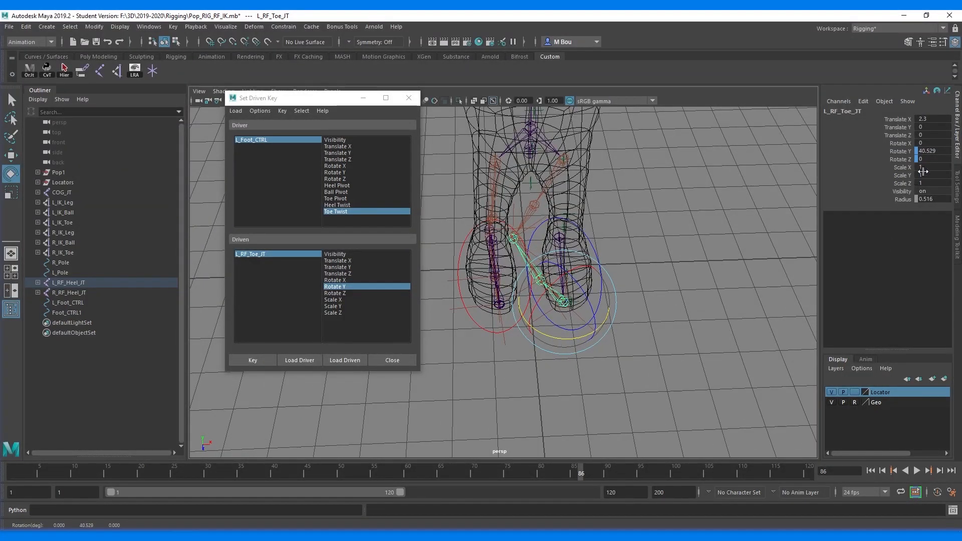
{"action": "double_click", "coordinate": [933, 150]}
{"action": "type", "text": "40"}
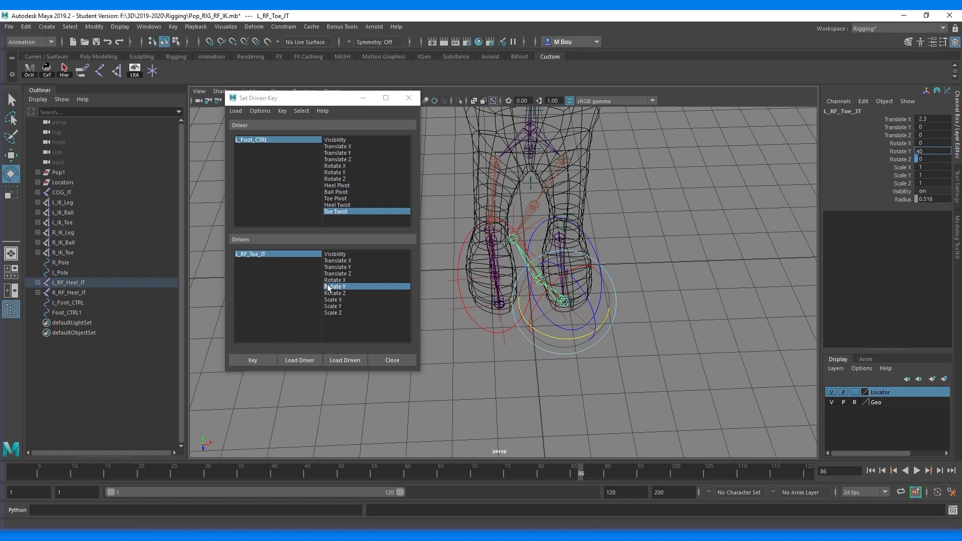
{"action": "left_click", "coordinate": [252, 360]}
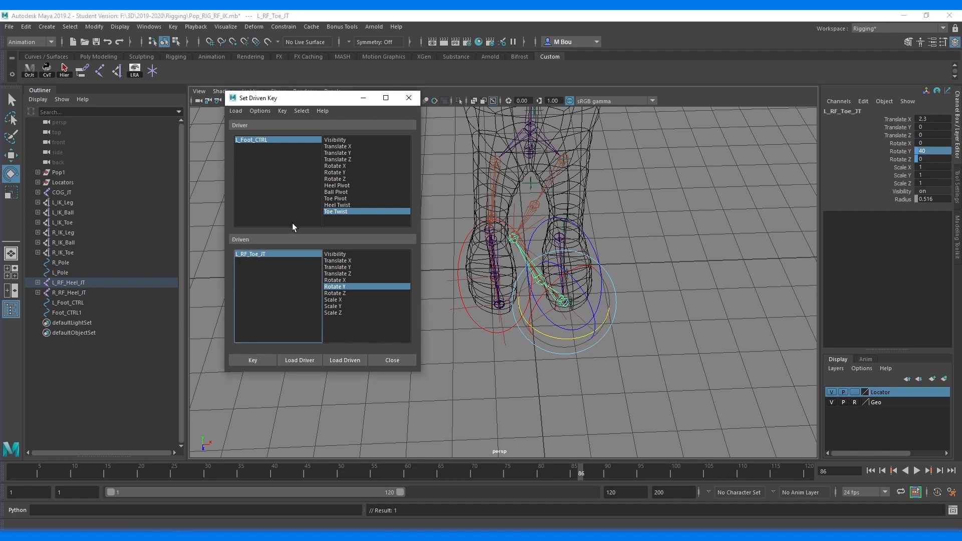
Step: Set L_Foot_CTRL's Toe Twist to 50 and L_RF_Toe_JT's Rotate Y to -40, set a driven key, and close Set Driven Key
{"action": "left_click", "coordinate": [258, 139]}
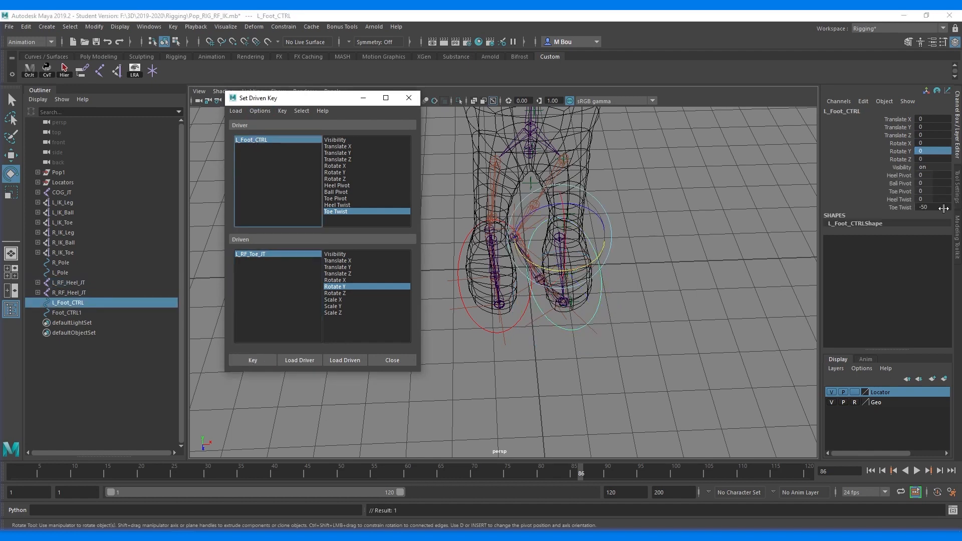
{"action": "left_click", "coordinate": [941, 207]}
{"action": "type", "text": "50"}
{"action": "key", "text": "Return"}
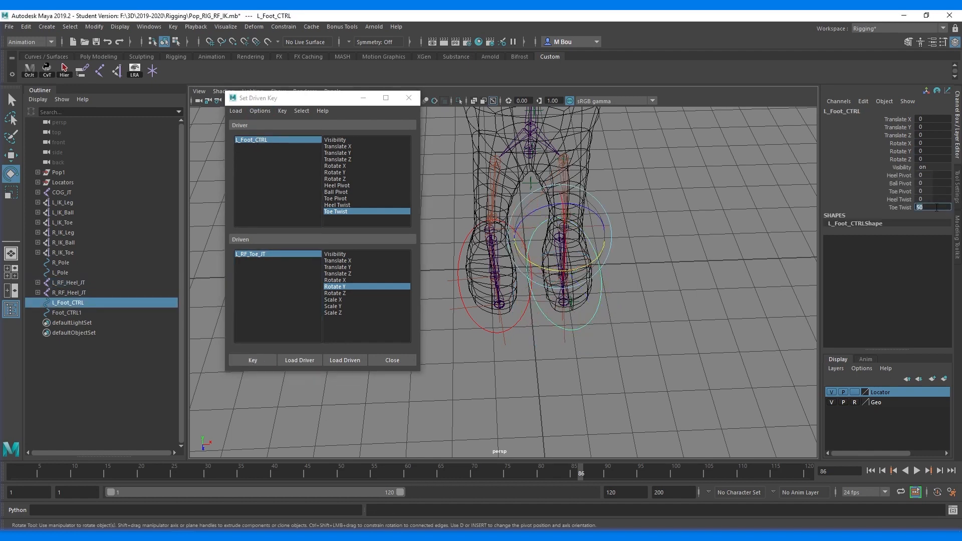
{"action": "left_click", "coordinate": [246, 254]}
{"action": "left_click_drag", "start_coordinate": [596, 316], "coordinate": [559, 332]}
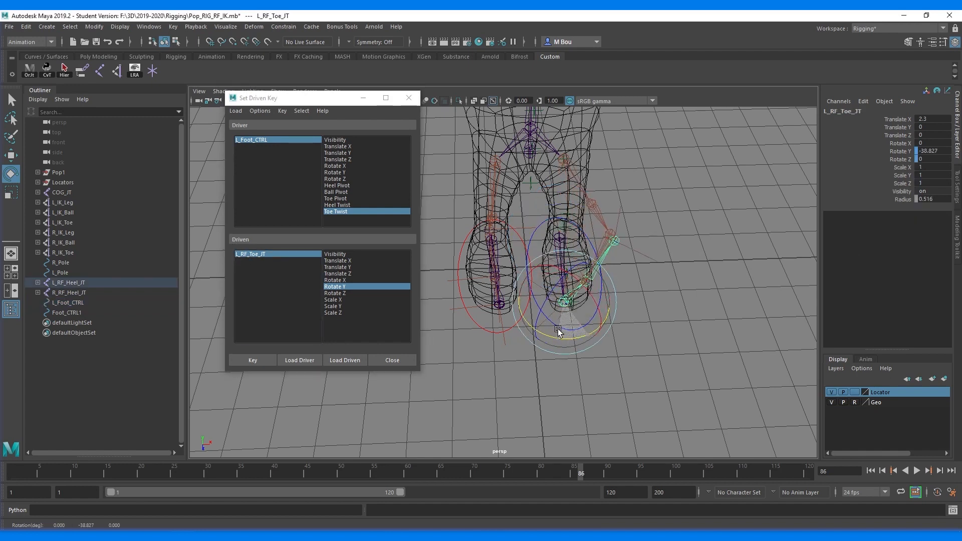
{"action": "left_click", "coordinate": [934, 150]}
{"action": "type", "text": "-40"}
{"action": "key", "text": "Return"}
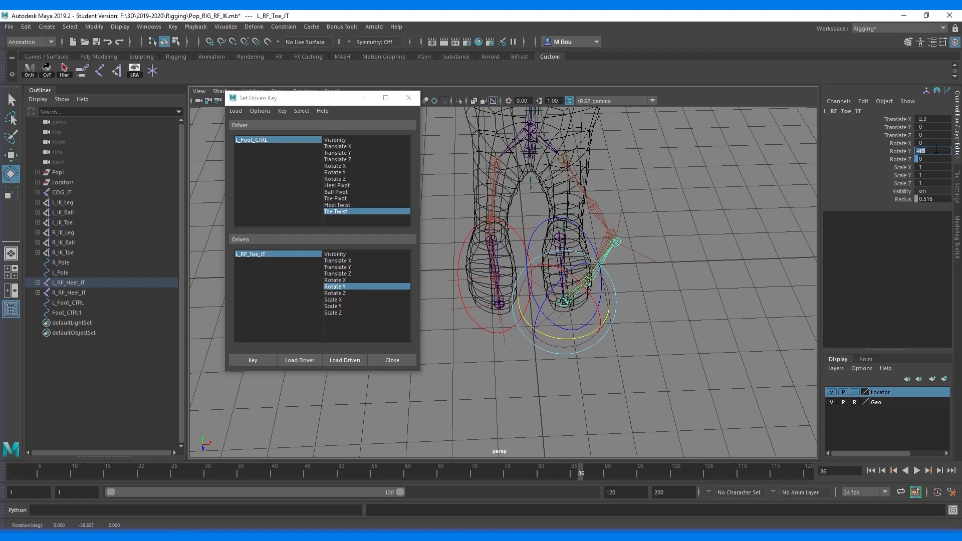
{"action": "left_click", "coordinate": [247, 361]}
{"action": "left_click", "coordinate": [392, 360]}
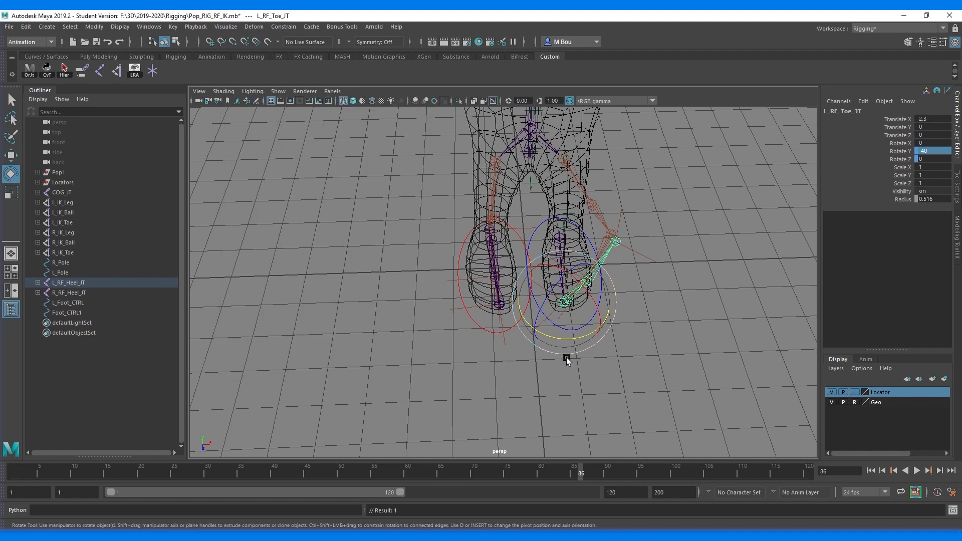
Step: Reset L_Foot_CTRL's Toe Twist to 0 and save the scene
{"action": "left_click", "coordinate": [711, 293]}
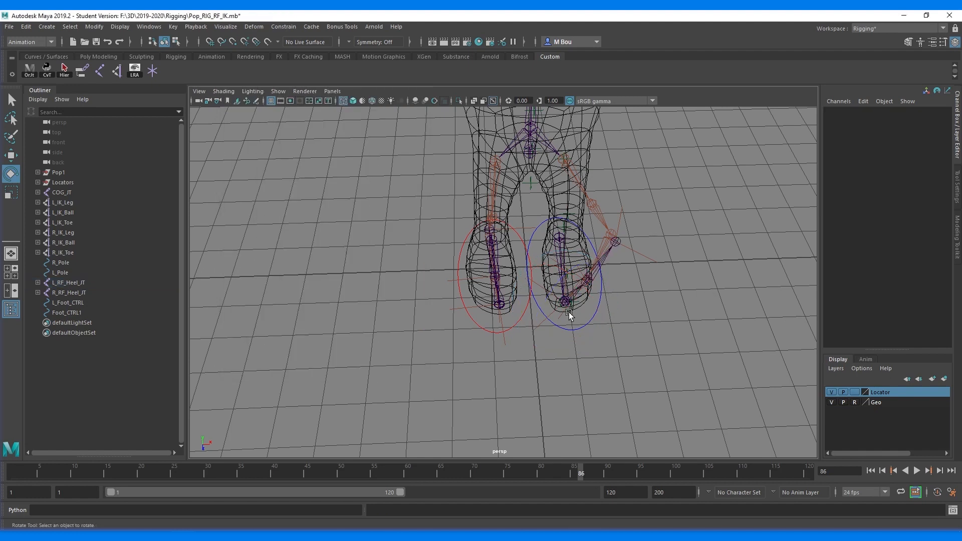
{"action": "left_click", "coordinate": [585, 326]}
{"action": "left_click", "coordinate": [933, 207]}
{"action": "type", "text": "0"}
{"action": "key", "text": "Return"}
{"action": "left_click_drag", "start_coordinate": [765, 272], "coordinate": [654, 260], "text": "alt"}
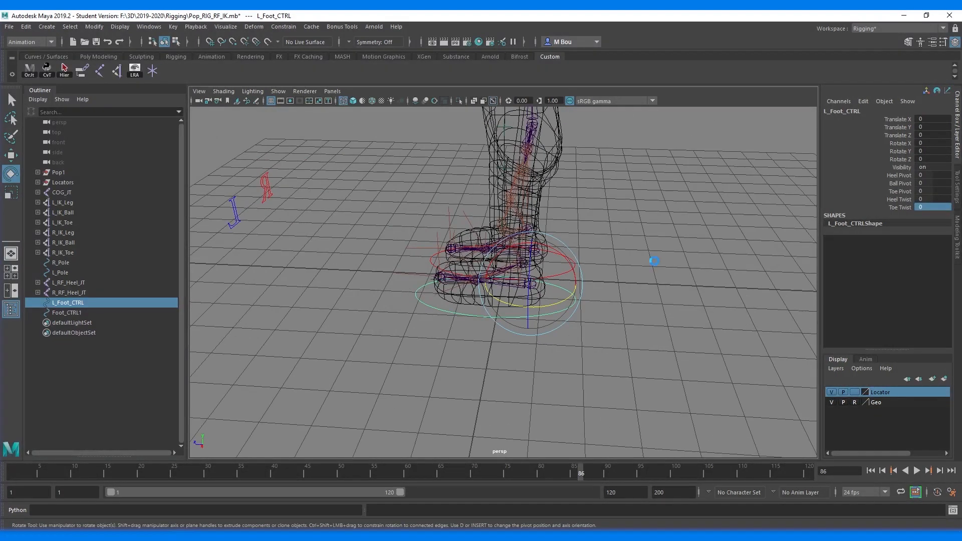
{"action": "key", "text": "ctrl+s"}
Step: Compare the channel attributes of the left and right foot controls
{"action": "left_click", "coordinate": [457, 283]}
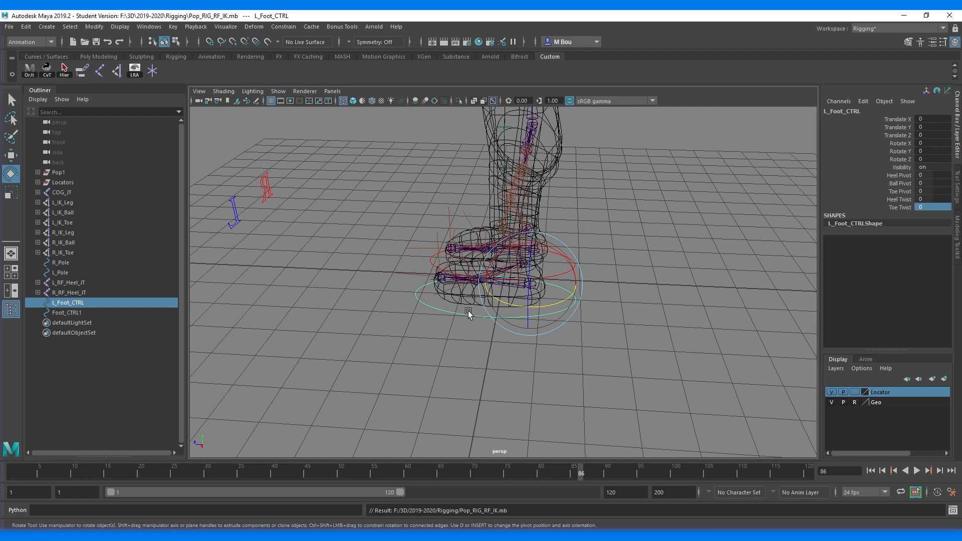
{"action": "left_click_drag", "start_coordinate": [446, 348], "coordinate": [582, 368], "text": "alt"}
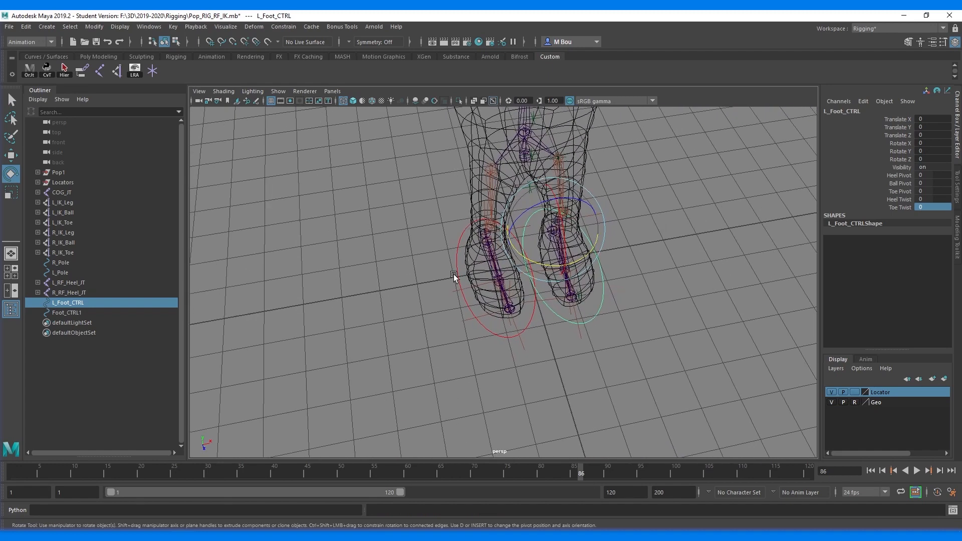
{"action": "left_click", "coordinate": [492, 332]}
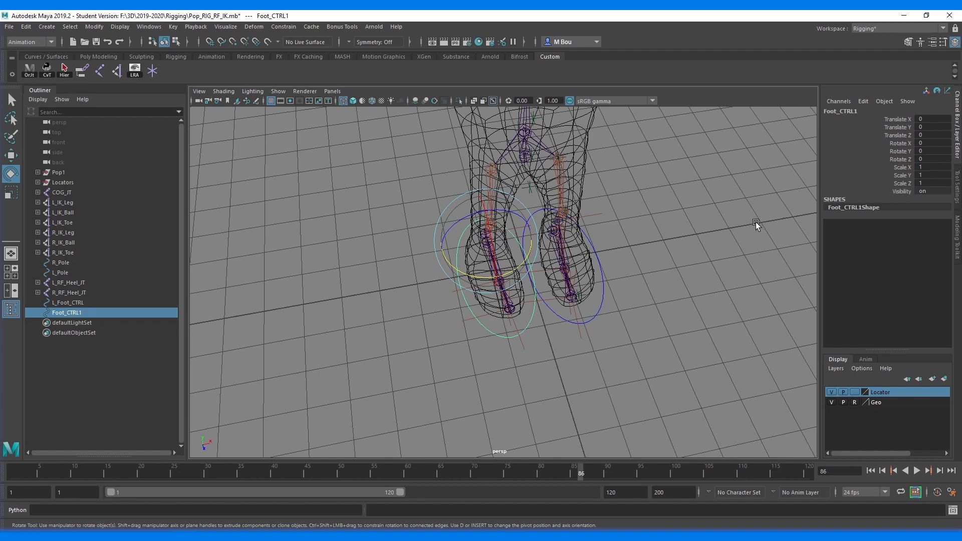
{"action": "left_click_drag", "start_coordinate": [756, 221], "coordinate": [471, 300], "text": "alt"}
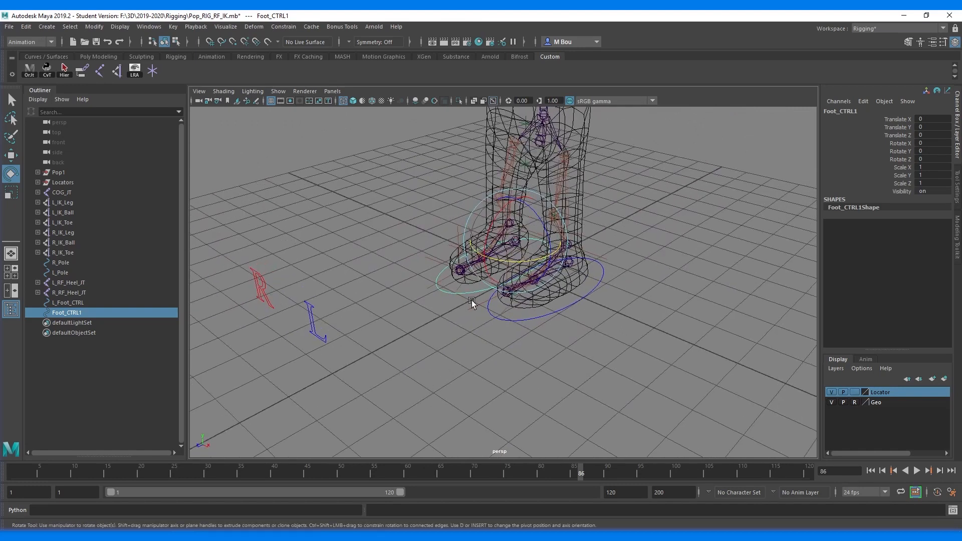
{"action": "left_click", "coordinate": [557, 312]}
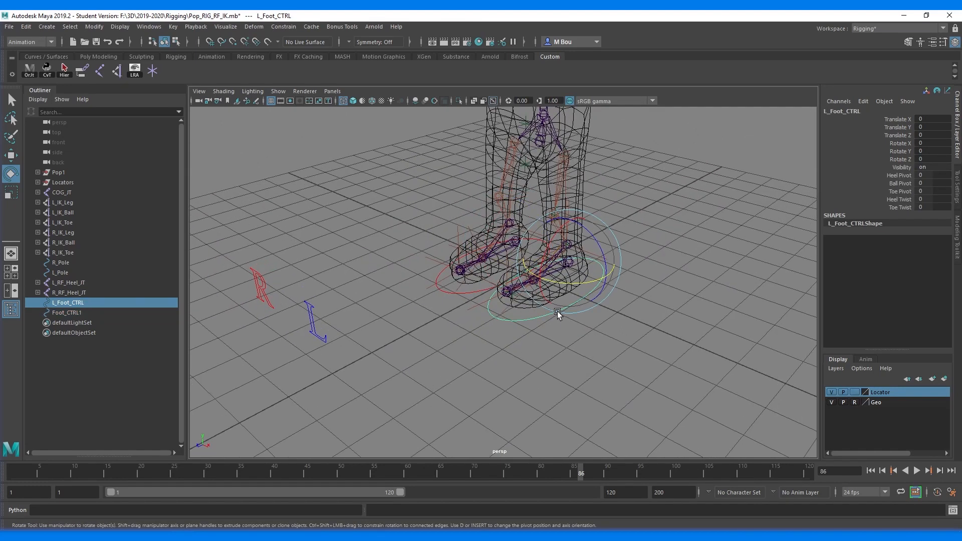
{"action": "left_click", "coordinate": [468, 291]}
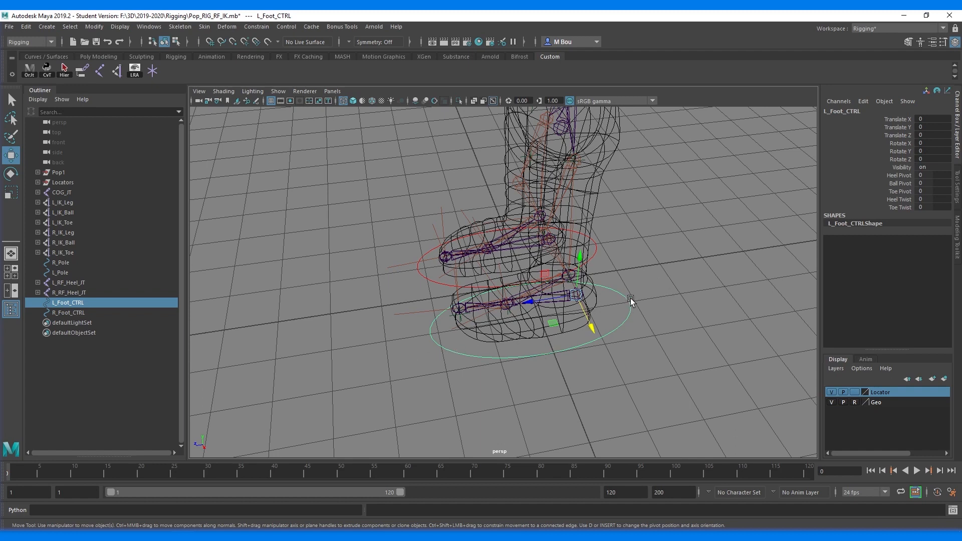
{"action": "left_click", "coordinate": [425, 276]}
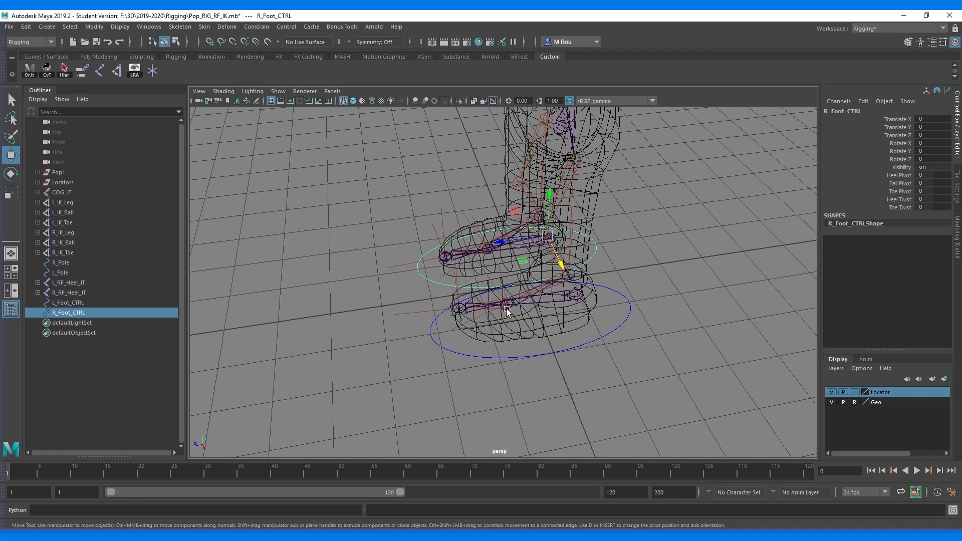
Step: Open the Graph Editor, move it clear of the left foot, and display L_RF_Heel_JT's driven rotation curves
{"action": "left_click", "coordinate": [609, 290]}
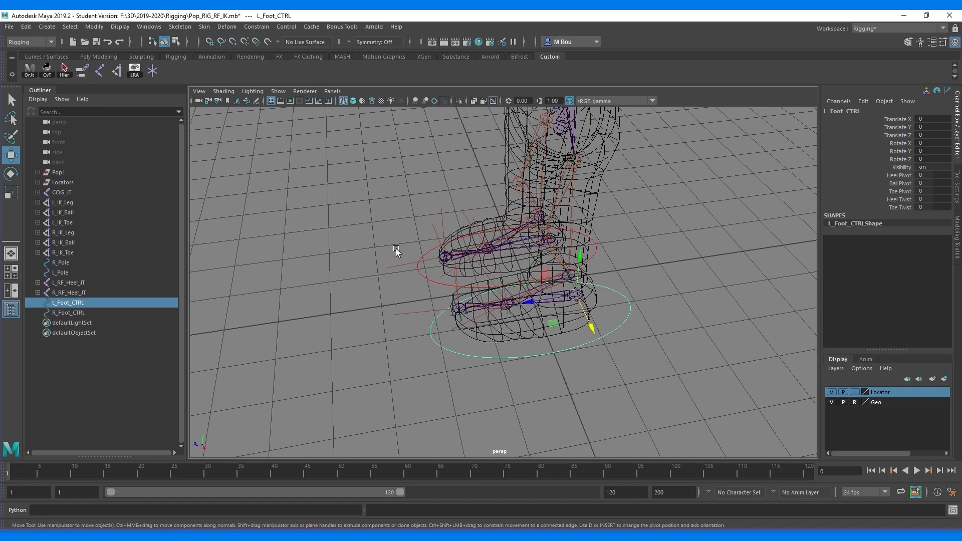
{"action": "left_click", "coordinate": [153, 27]}
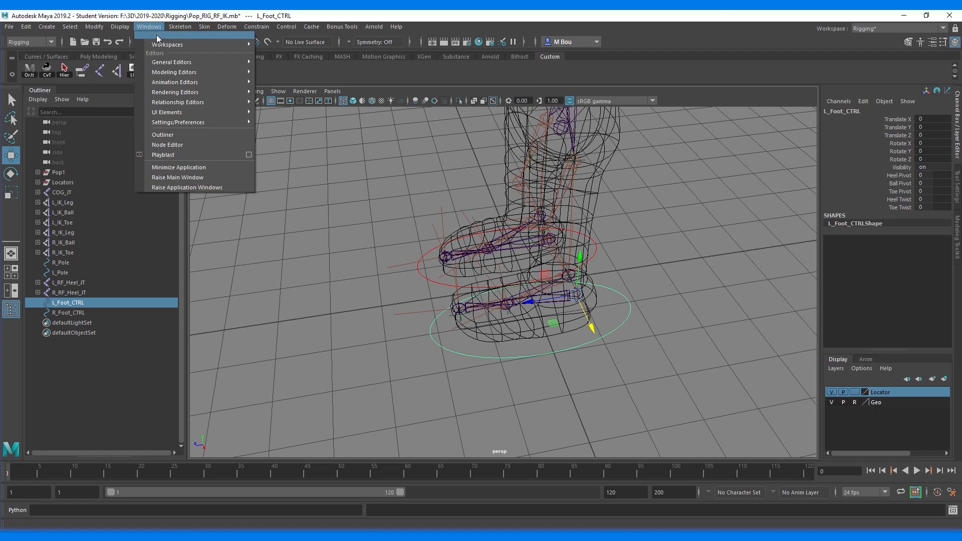
{"action": "mouse_move", "coordinate": [173, 82]}
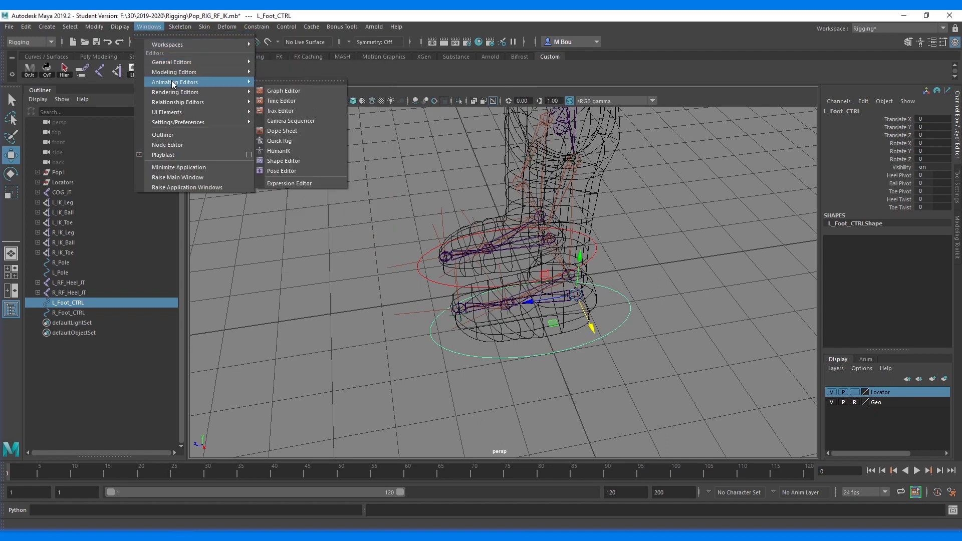
{"action": "left_click", "coordinate": [279, 91]}
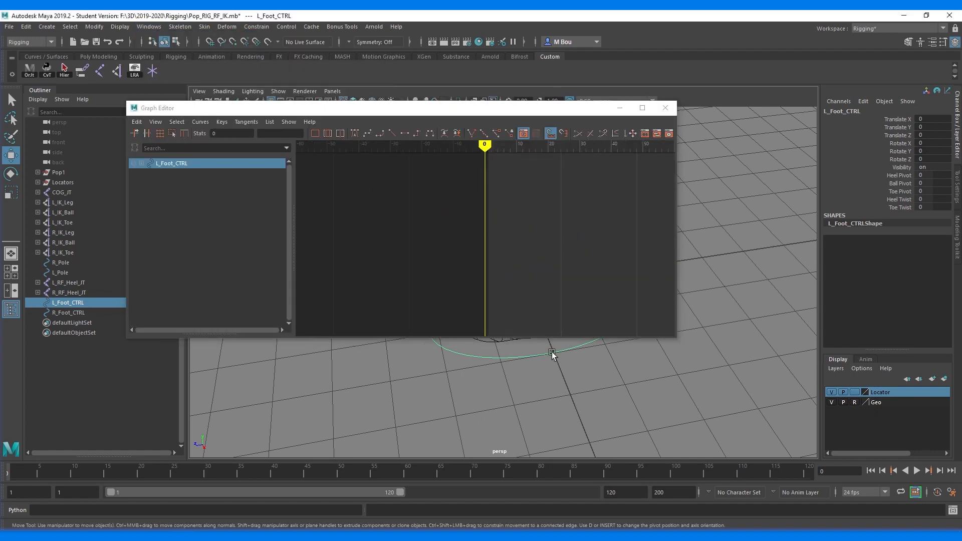
{"action": "left_click", "coordinate": [612, 389]}
{"action": "left_click_drag", "start_coordinate": [456, 108], "coordinate": [334, 51]}
{"action": "left_click", "coordinate": [574, 296]}
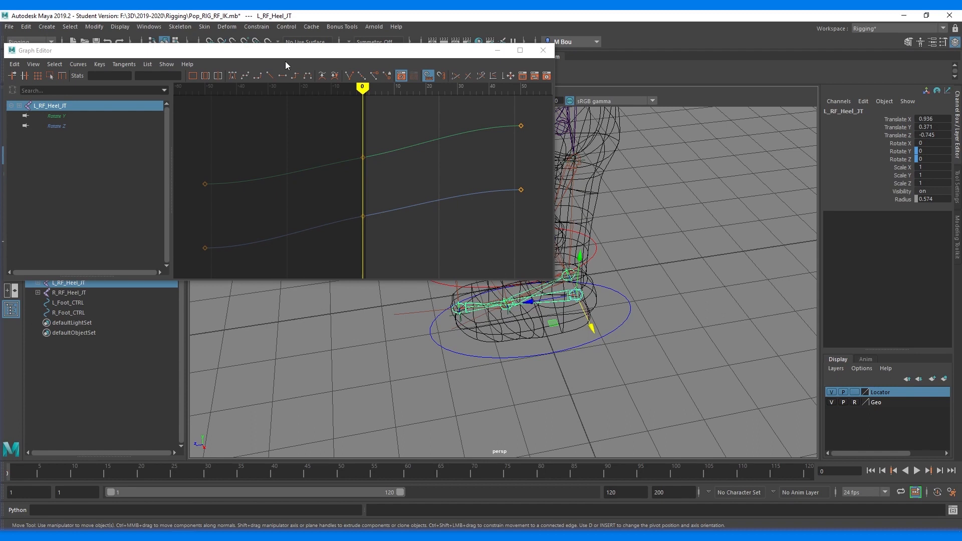
Step: Inspect the start, middle and end keys on L_RF_Heel_JT's Rotate Y and Rotate Z driven curves, and close the Graph Editor
{"action": "left_click_drag", "start_coordinate": [287, 51], "coordinate": [386, 73]}
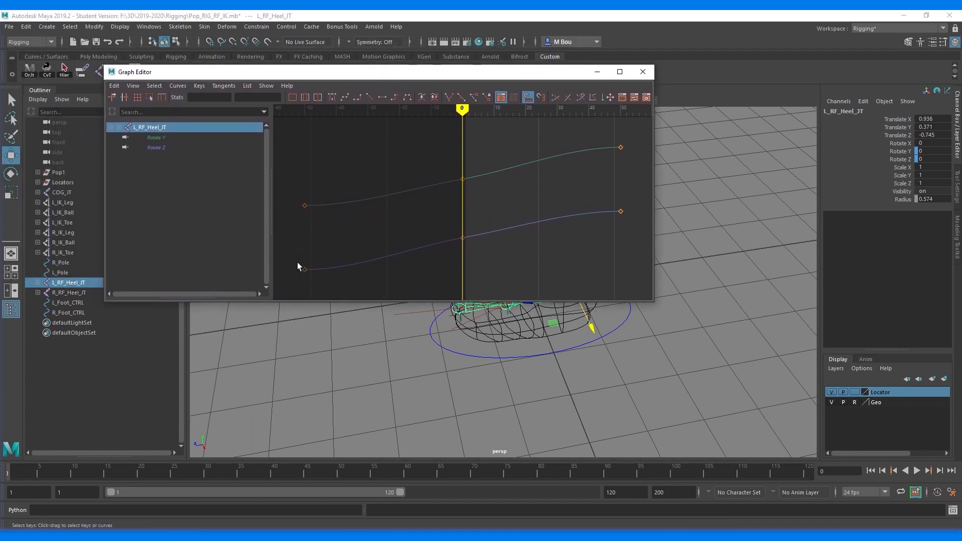
{"action": "left_click_drag", "start_coordinate": [296, 196], "coordinate": [317, 228]}
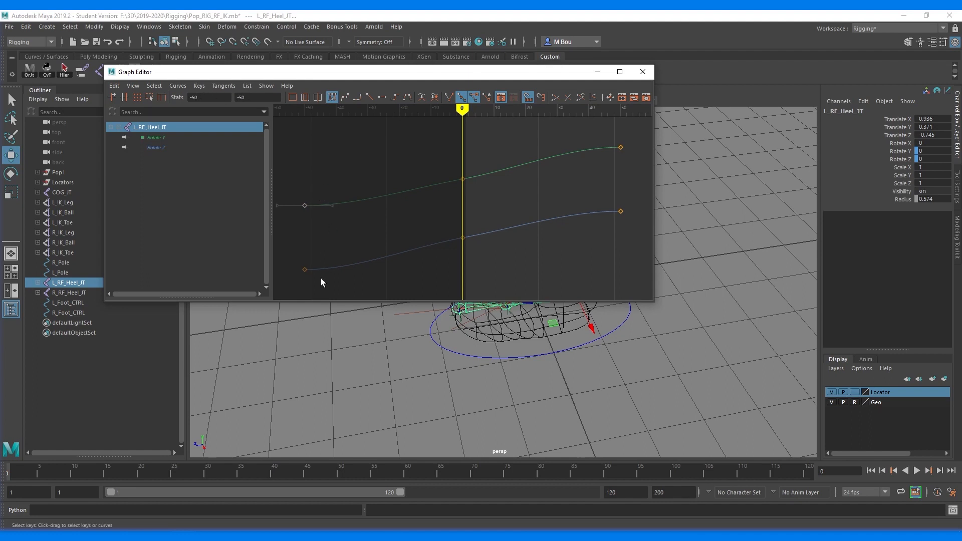
{"action": "left_click_drag", "start_coordinate": [303, 274], "coordinate": [304, 275]}
{"action": "left_click_drag", "start_coordinate": [633, 163], "coordinate": [634, 164]}
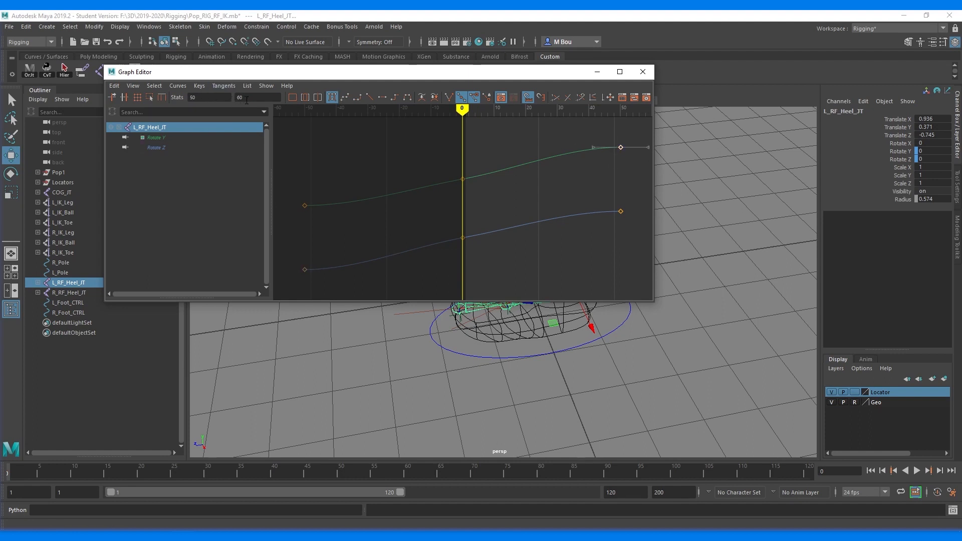
{"action": "left_click_drag", "start_coordinate": [617, 200], "coordinate": [643, 234]}
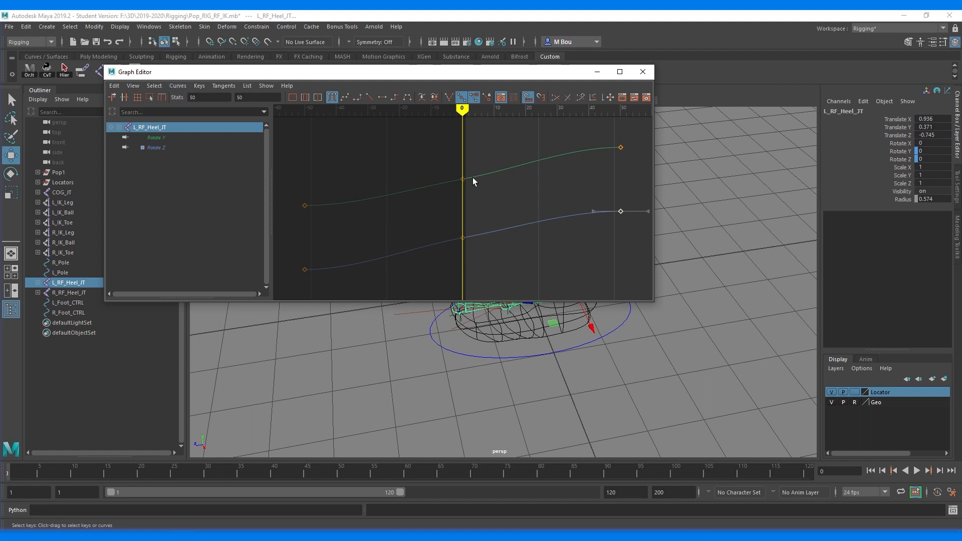
{"action": "left_click_drag", "start_coordinate": [449, 161], "coordinate": [468, 188]}
{"action": "left_click_drag", "start_coordinate": [447, 230], "coordinate": [470, 236]}
{"action": "left_click", "coordinate": [644, 73]}
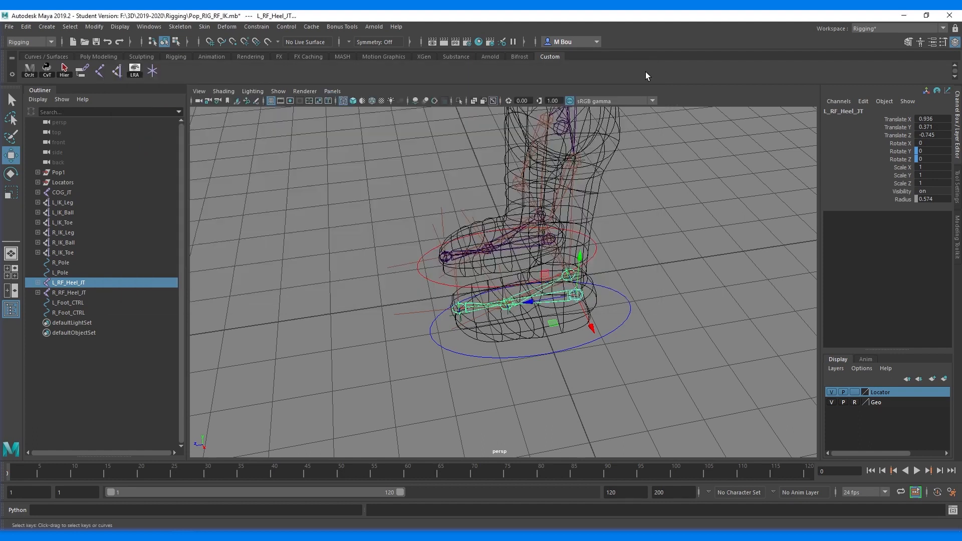
Step: Review the pivot and twist attributes of L_Foot_CTRL, and clear the selection
{"action": "left_click", "coordinate": [487, 355]}
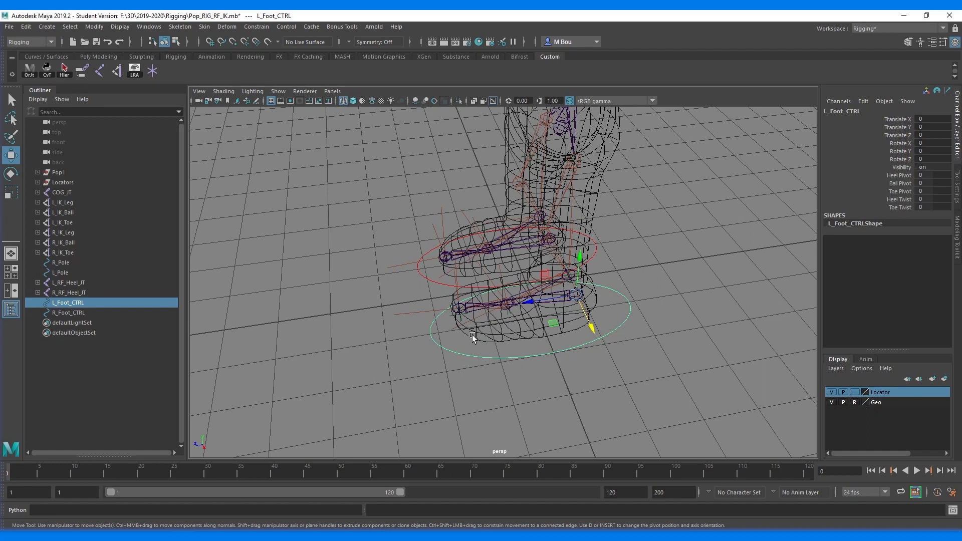
{"action": "left_click", "coordinate": [591, 293]}
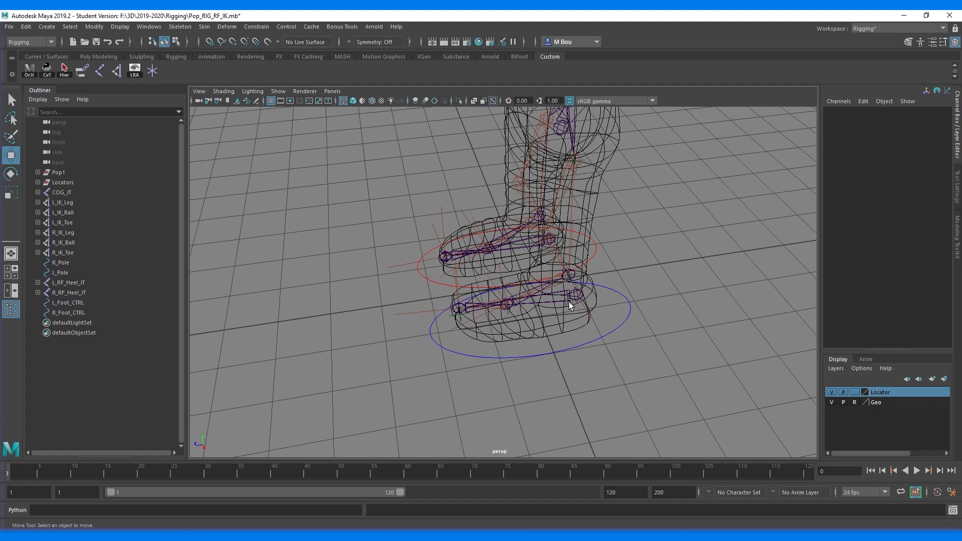
Step: Inspect the left reverse-foot heel, toe and ball joints and the pivot and twist attributes on both foot controls
{"action": "left_click", "coordinate": [575, 298]}
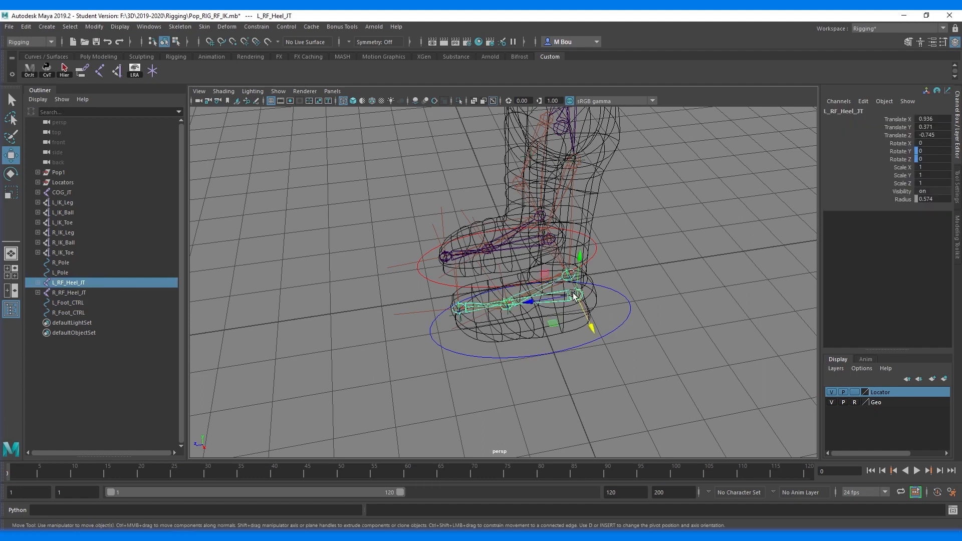
{"action": "key", "text": "Down"}
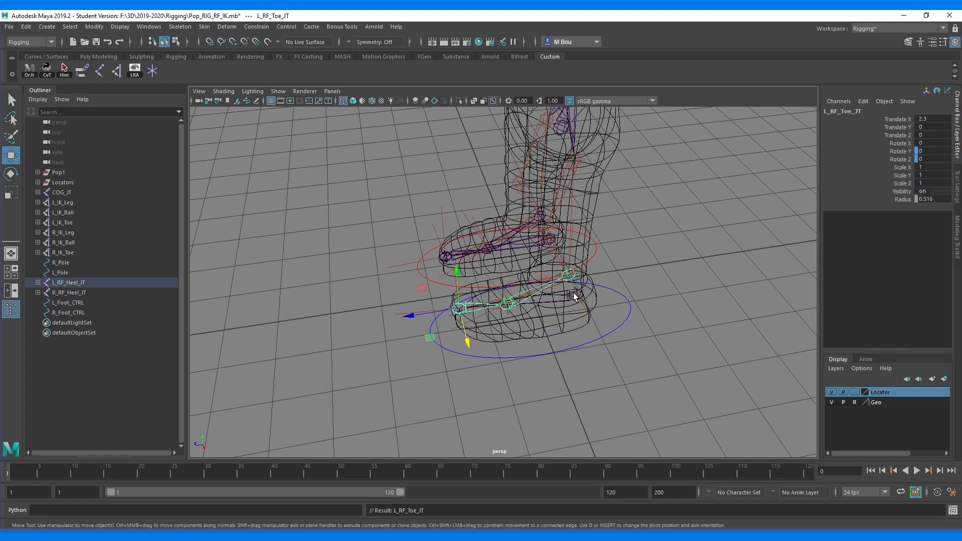
{"action": "key", "text": "Down"}
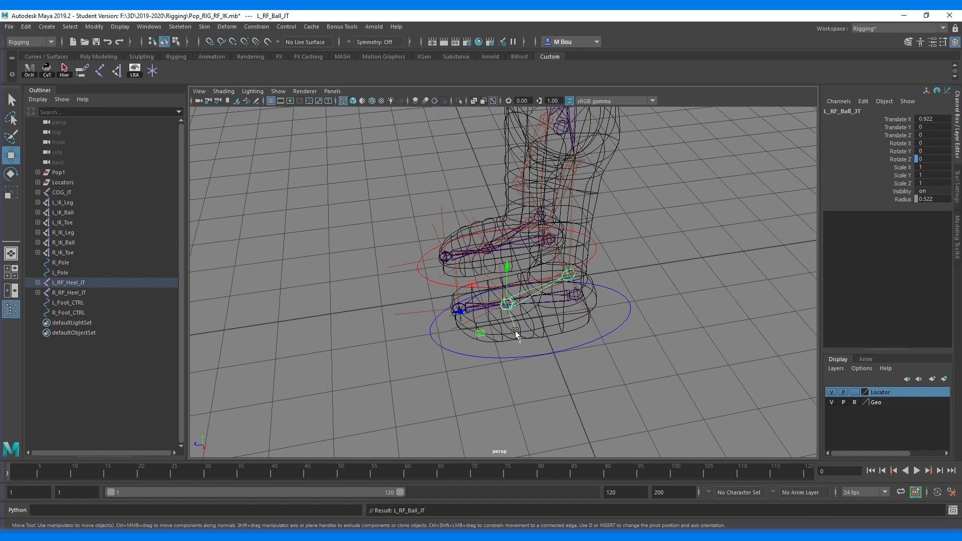
{"action": "left_click", "coordinate": [531, 355]}
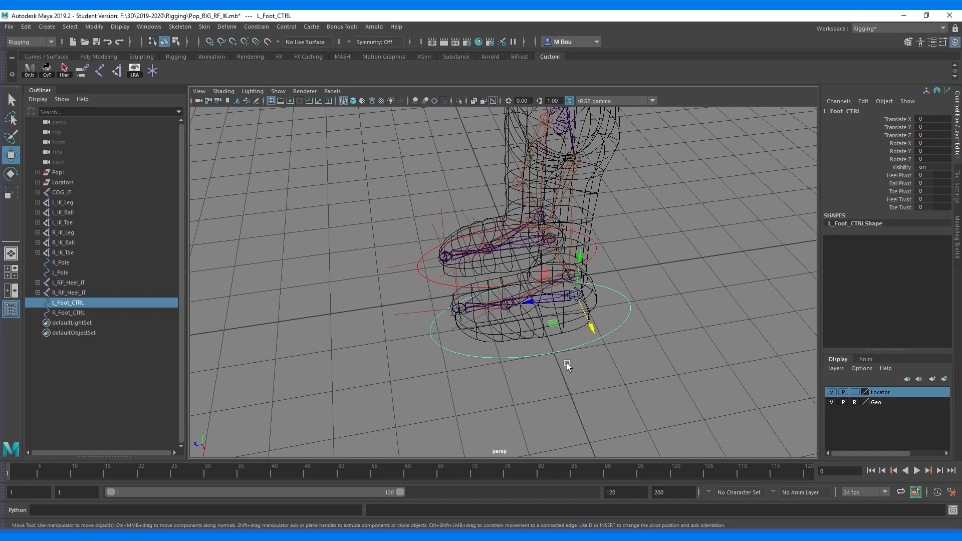
{"action": "left_click", "coordinate": [585, 318]}
{"action": "left_click", "coordinate": [424, 276]}
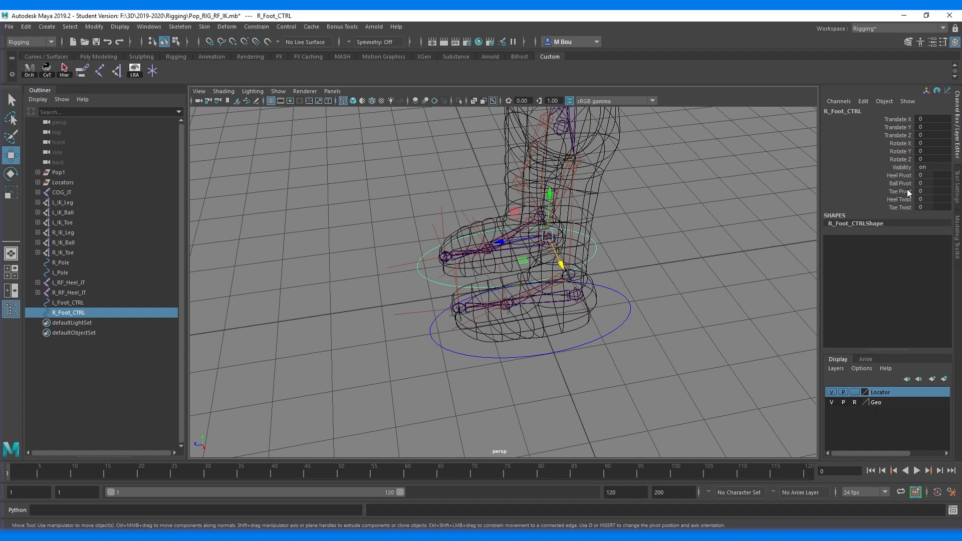
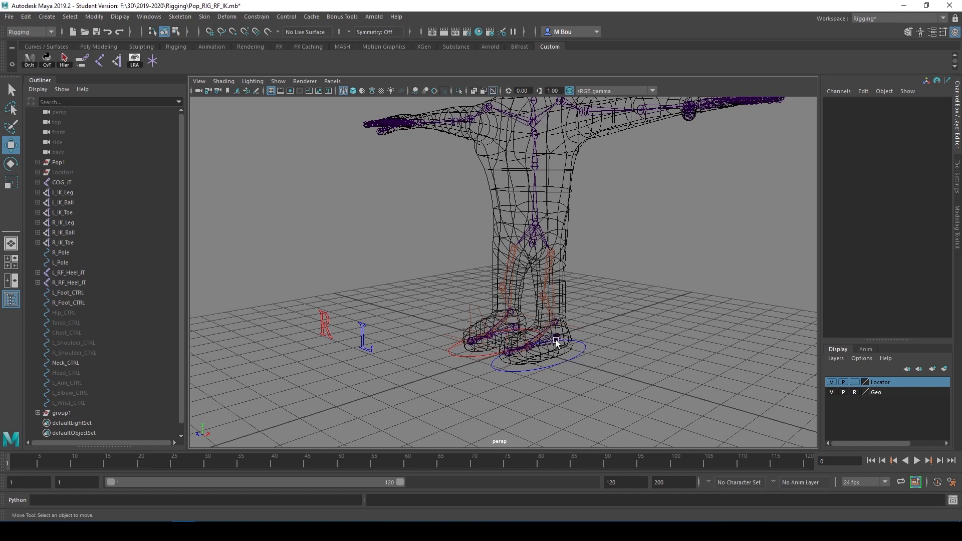
Step: Parent-constrain the left reverse-foot heel joint L_RF_Heel_JT to the L_Foot_CTRL curve
{"action": "left_click", "coordinate": [543, 369]}
{"action": "left_click_drag", "start_coordinate": [636, 332], "coordinate": [584, 337], "text": "alt"}
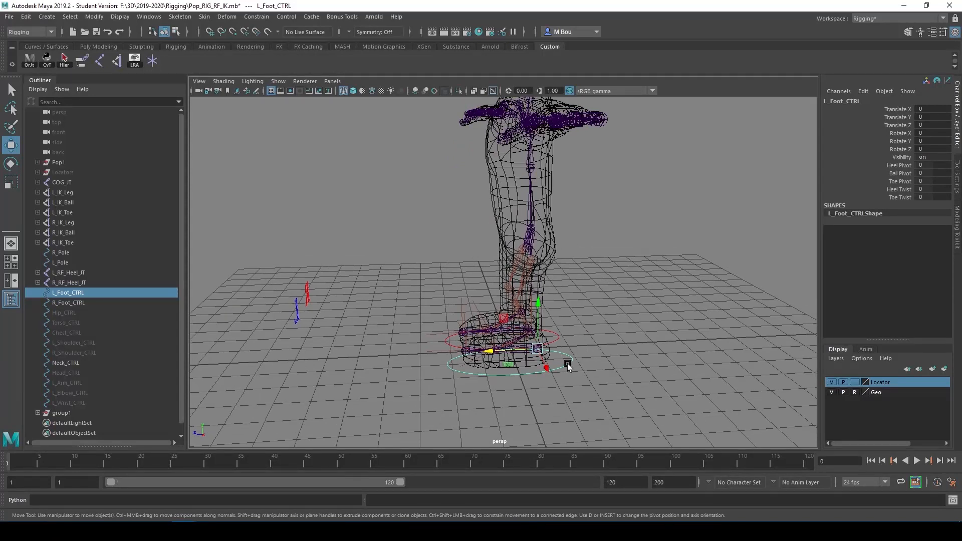
{"action": "key", "text": "q"}
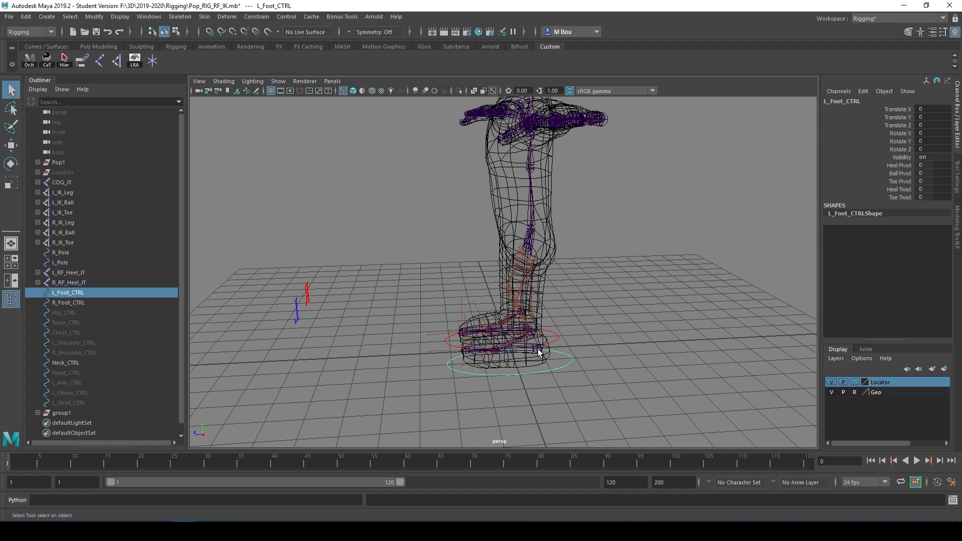
{"action": "left_click", "coordinate": [538, 349], "text": "shift"}
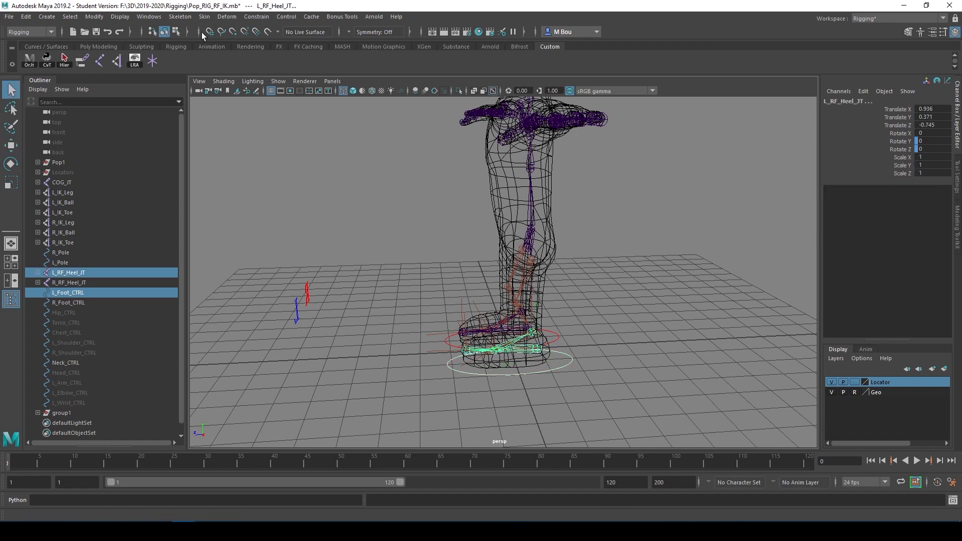
{"action": "left_click", "coordinate": [249, 18]}
{"action": "left_click", "coordinate": [268, 41]}
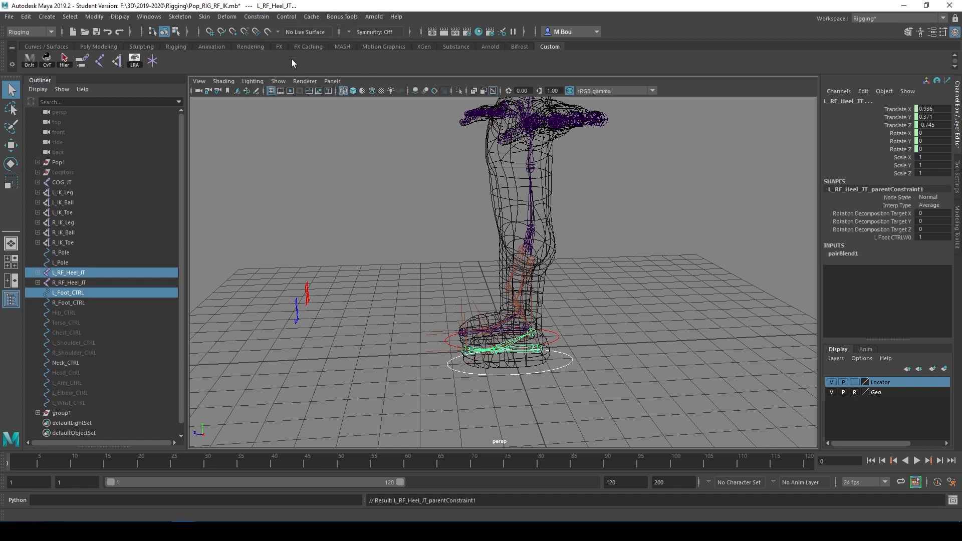
Step: Repeat the parent constraint to bind the right reverse-foot heel joint to R_Foot_CTRL
{"action": "left_click_drag", "start_coordinate": [575, 294], "coordinate": [531, 365], "text": "alt"}
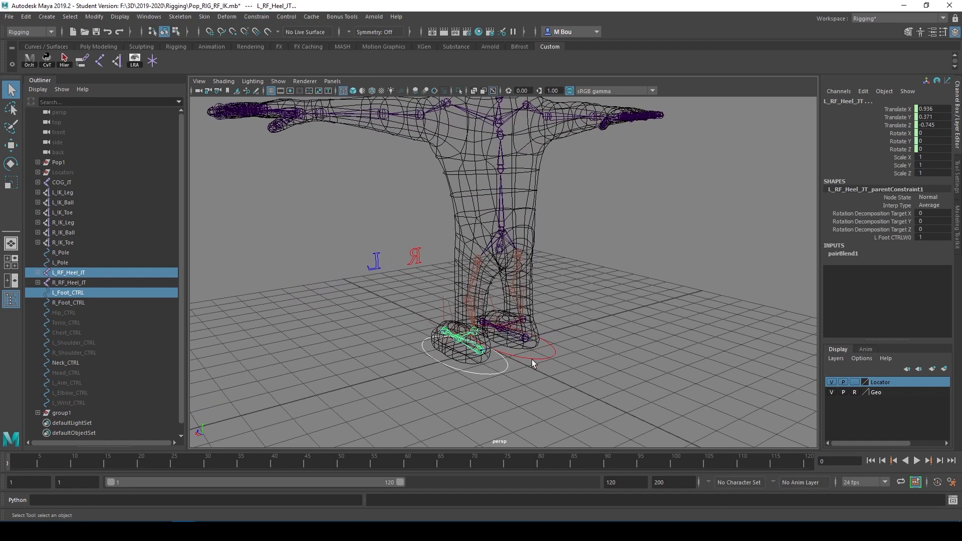
{"action": "left_click", "coordinate": [531, 359]}
{"action": "left_click", "coordinate": [525, 339], "text": "shift"}
{"action": "key", "text": "g"}
Step: Create a 2D circle control curve with the RigBox Reborn Curve Tool and minimize the tool window
{"action": "left_click_drag", "start_coordinate": [581, 316], "coordinate": [584, 380], "text": "alt"}
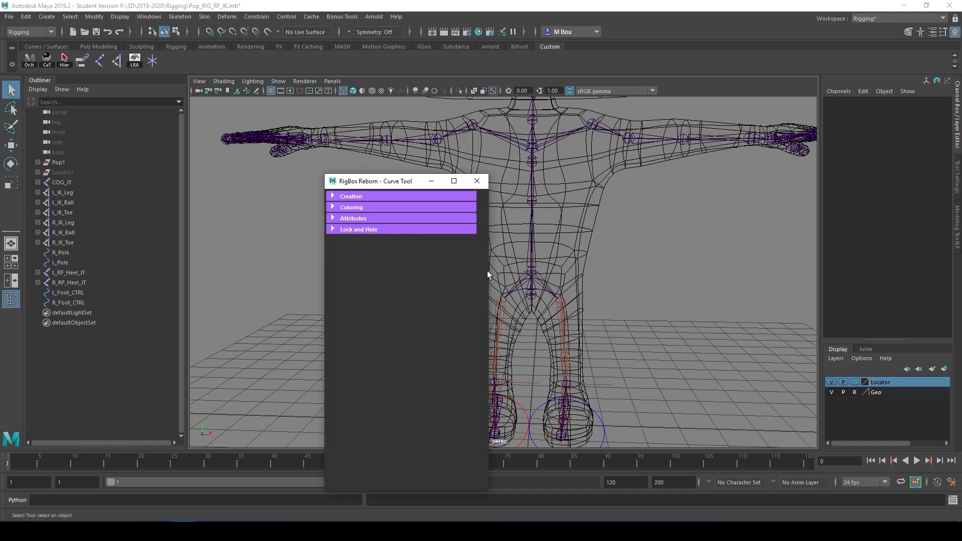
{"action": "left_click", "coordinate": [351, 197]}
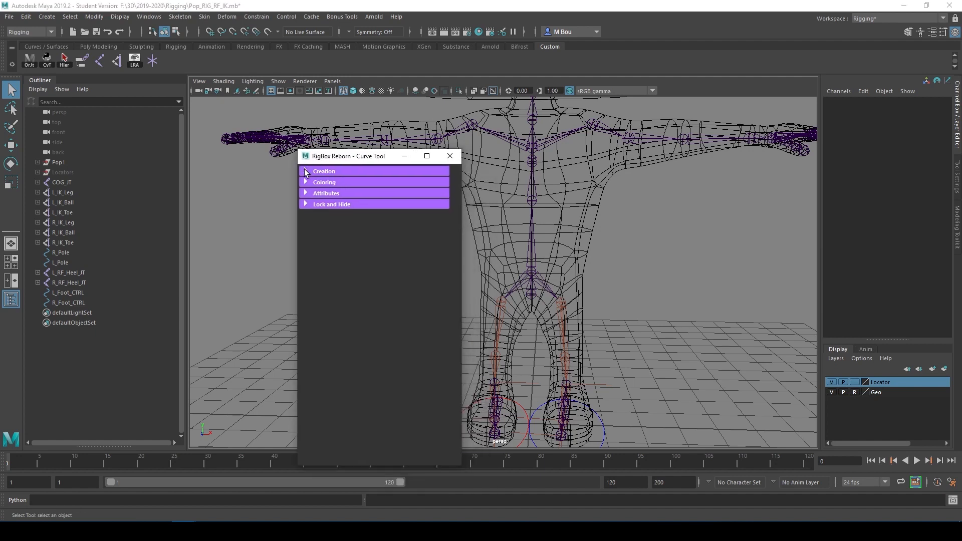
{"action": "left_click", "coordinate": [338, 264]}
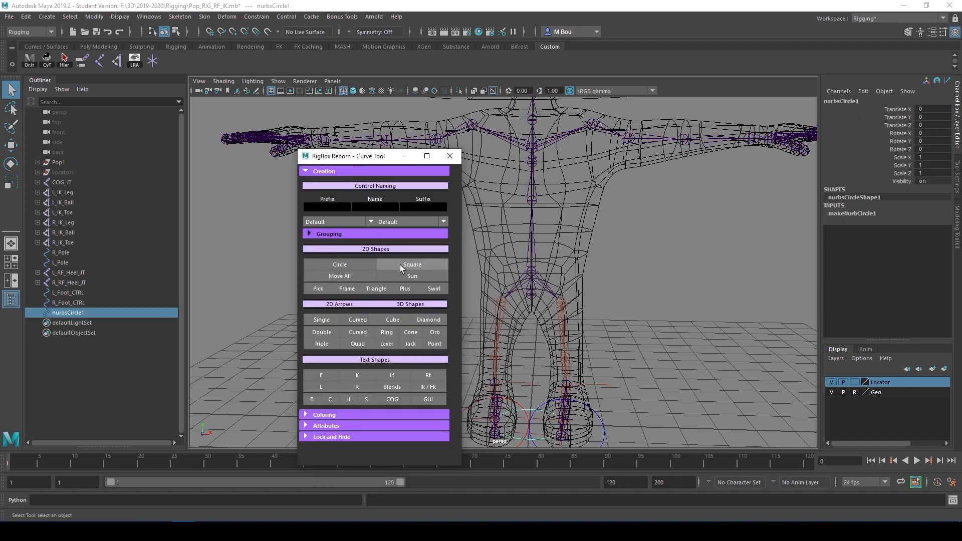
{"action": "left_click", "coordinate": [404, 156]}
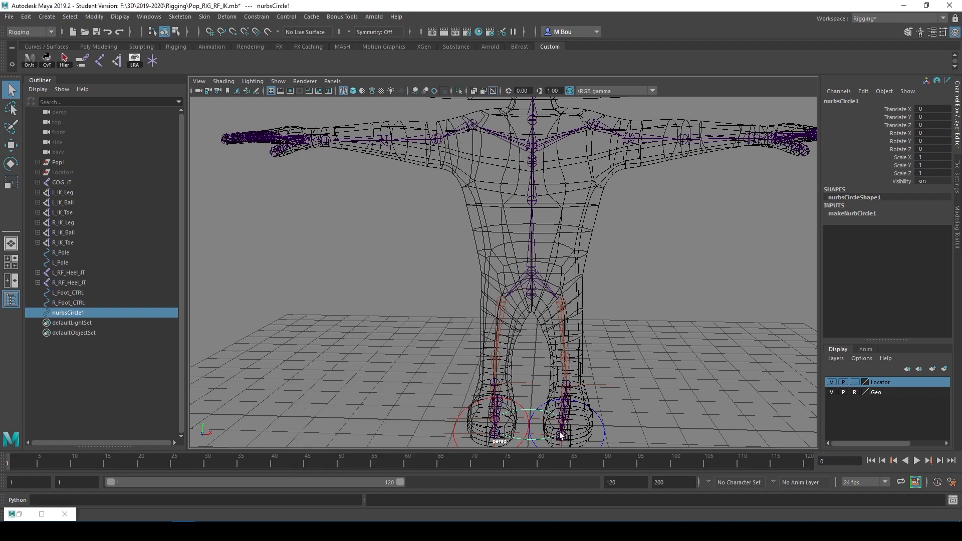
Step: Move the new circle up onto the hip-level Spine1_JT joint, at Translate Y 4.09 and Translate Z -0.657
{"action": "left_click", "coordinate": [530, 440]}
{"action": "left_click", "coordinate": [527, 438]}
{"action": "key", "text": "w"}
{"action": "left_click_drag", "start_coordinate": [530, 385], "coordinate": [515, 252]}
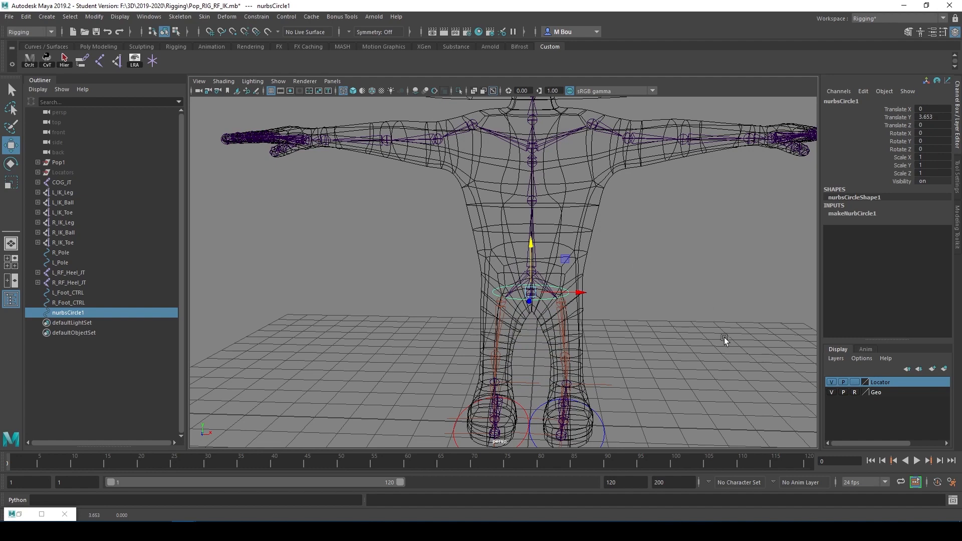
{"action": "left_click_drag", "start_coordinate": [735, 329], "coordinate": [488, 273], "text": "alt"}
{"action": "left_click_drag", "start_coordinate": [575, 354], "coordinate": [689, 360], "text": "alt"}
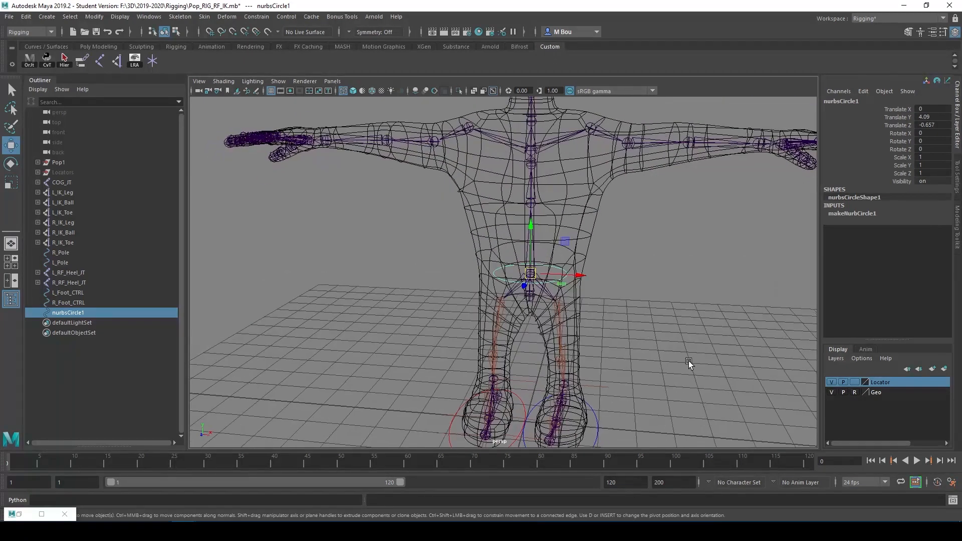
Step: Scale the hip circle uniformly to about 2.012 so that it surrounds the body
{"action": "key", "text": "r"}
{"action": "left_click_drag", "start_coordinate": [531, 274], "coordinate": [637, 311]}
{"action": "middle_click_drag", "start_coordinate": [647, 290], "coordinate": [666, 328]}
{"action": "mouse_move", "coordinate": [666, 328]}
{"action": "left_mouse_down", "text": "alt"}
{"action": "mouse_move", "coordinate": [639, 333]}
{"action": "mouse_move", "coordinate": [647, 344]}
{"action": "mouse_move", "coordinate": [654, 334]}
{"action": "left_mouse_up", "text": "alt"}
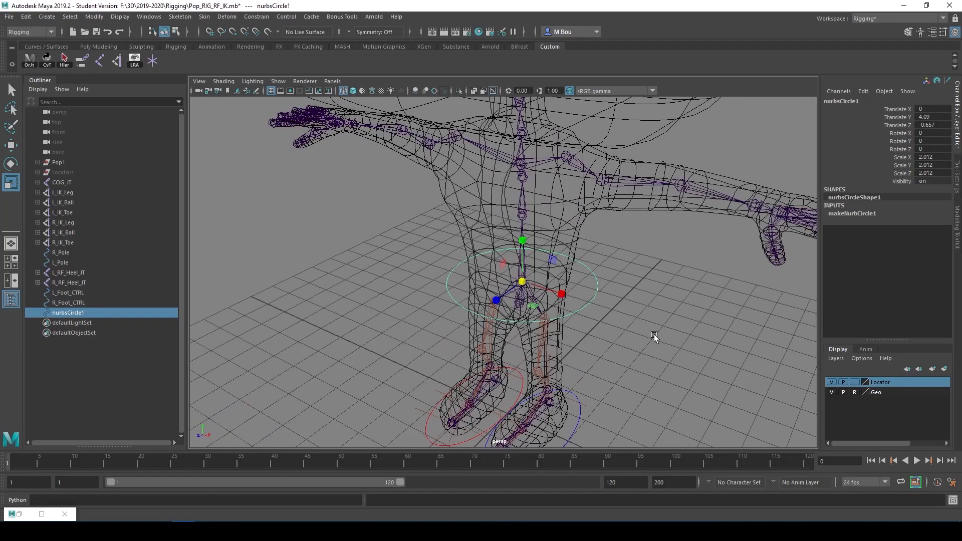
Step: Delete the hip circle's construction history and freeze all of its transformations
{"action": "left_click", "coordinate": [862, 93]}
{"action": "left_click", "coordinate": [863, 276]}
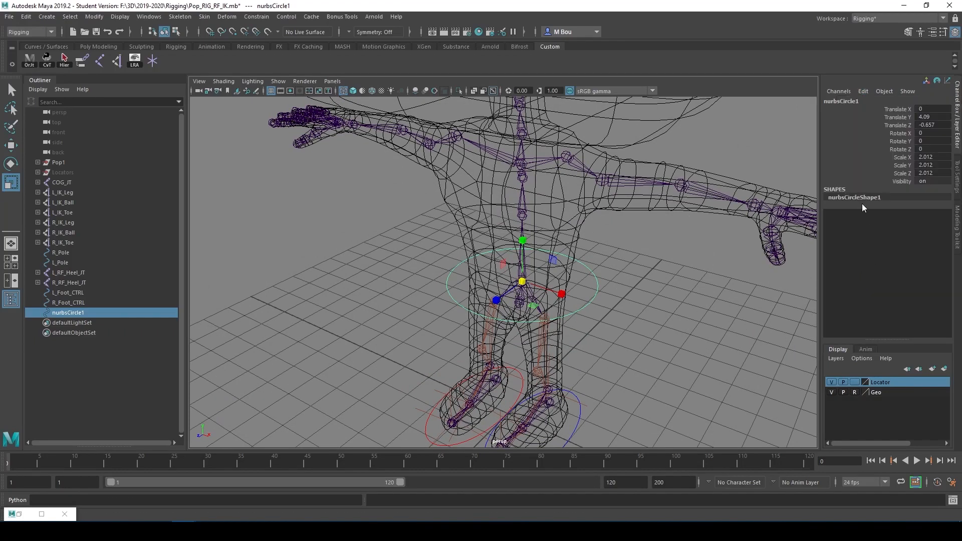
{"action": "left_click", "coordinate": [845, 92]}
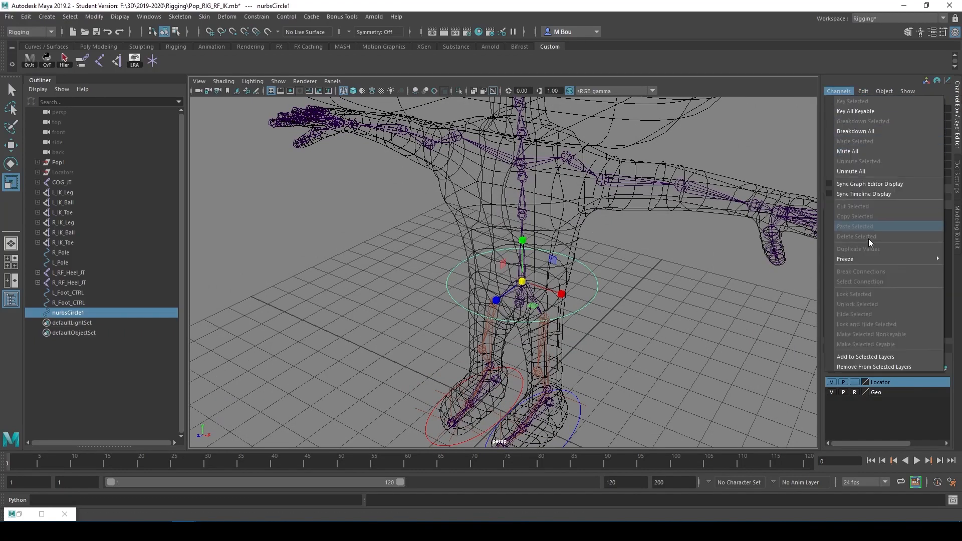
{"action": "mouse_move", "coordinate": [841, 259]}
{"action": "left_click", "coordinate": [784, 292]}
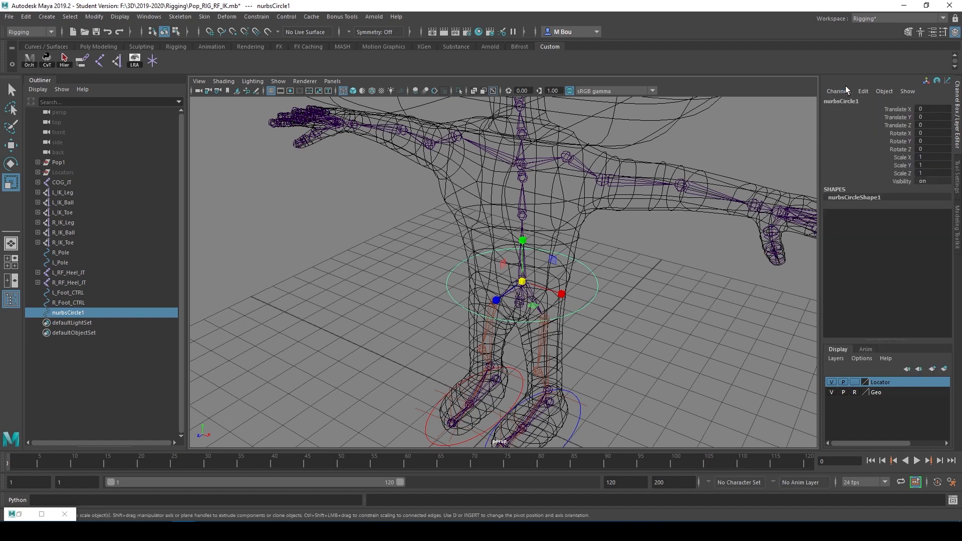
Step: Rename the hip circle to Hip_CTRL
{"action": "double_click", "coordinate": [837, 101]}
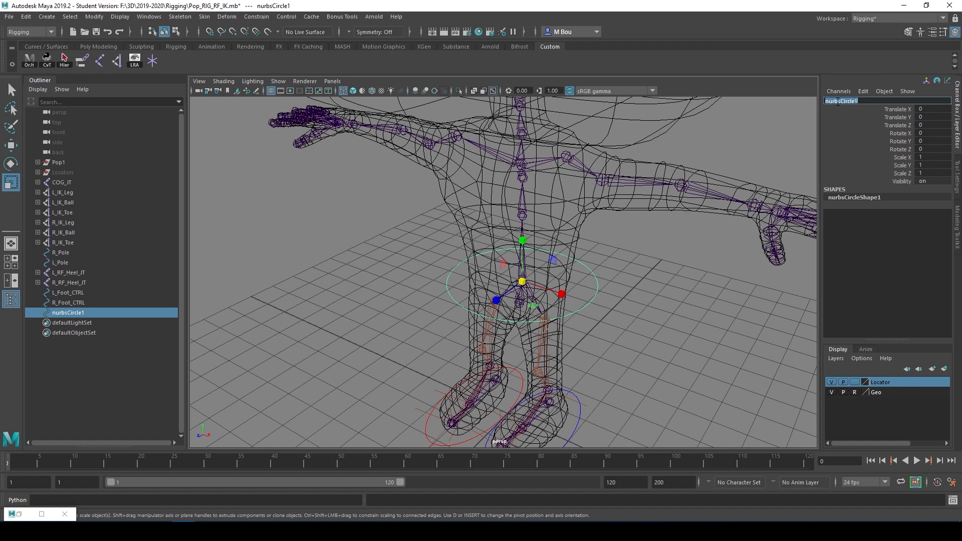
{"action": "type", "text": "Hip_CTRL"}
{"action": "key", "text": "Return"}
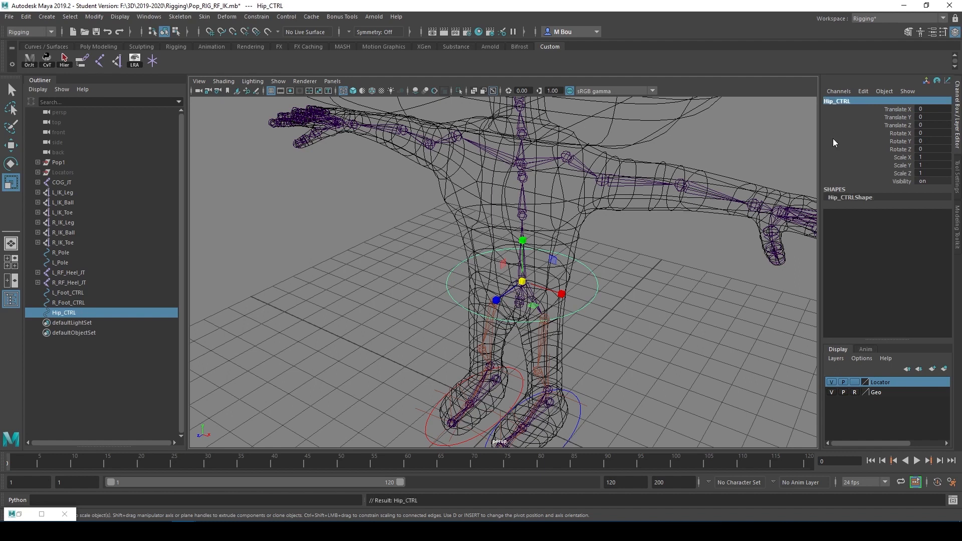
Step: Parent-constrain the Spine1_JT joint to the Hip_CTRL curve
{"action": "key", "text": "q"}
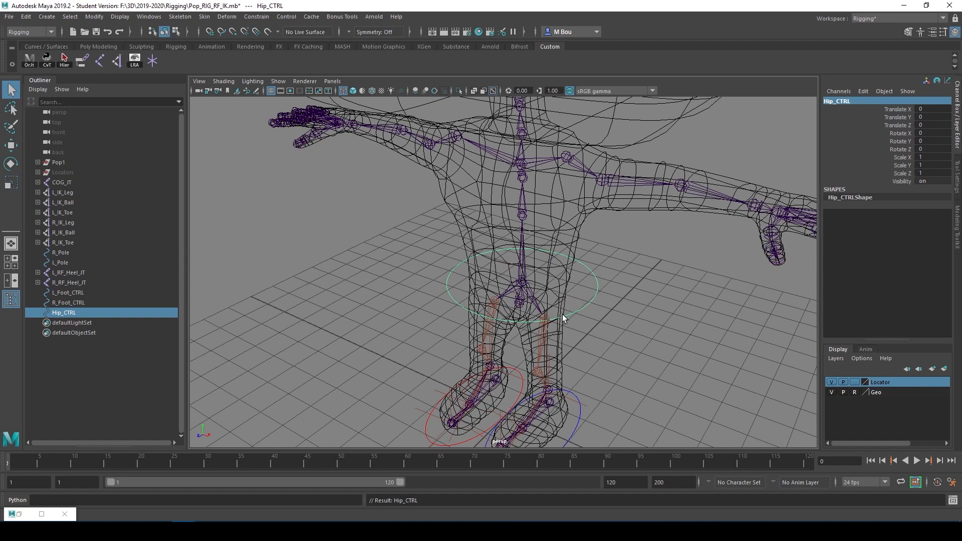
{"action": "left_click", "coordinate": [521, 281]}
{"action": "left_click", "coordinate": [521, 285]}
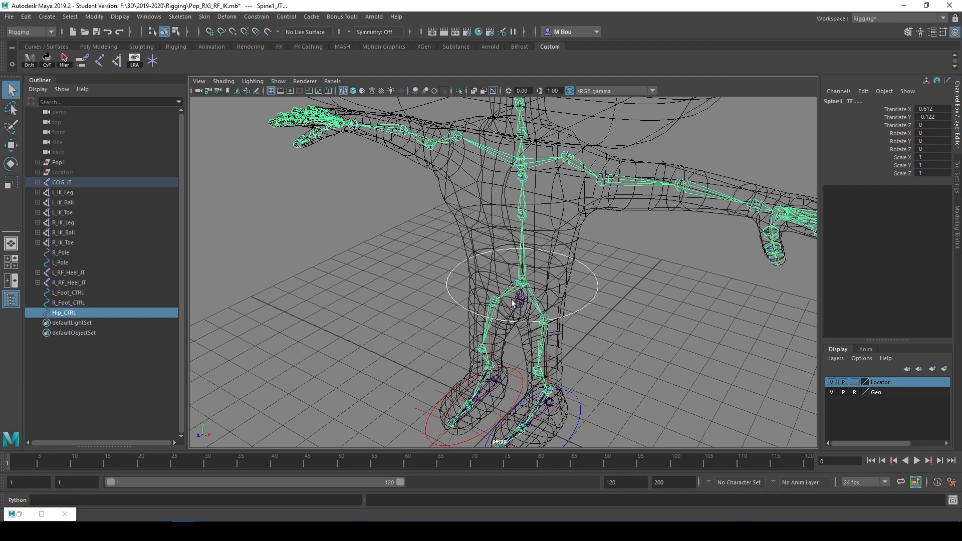
{"action": "left_click", "coordinate": [256, 16]}
{"action": "left_click", "coordinate": [264, 43]}
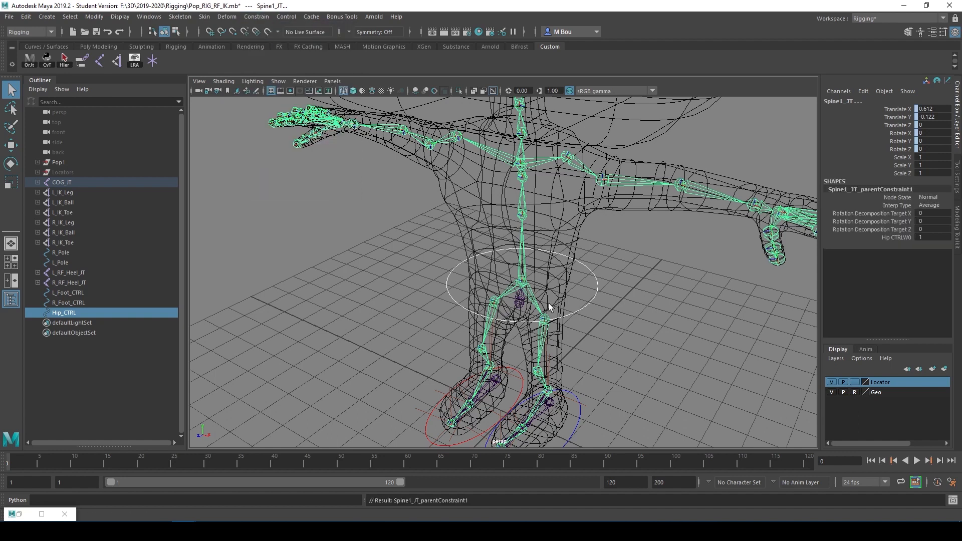
Step: Try raising Hip_CTRL slightly to test its constraint on the skeleton, and undo the move
{"action": "left_click", "coordinate": [622, 313]}
{"action": "left_click", "coordinate": [589, 300]}
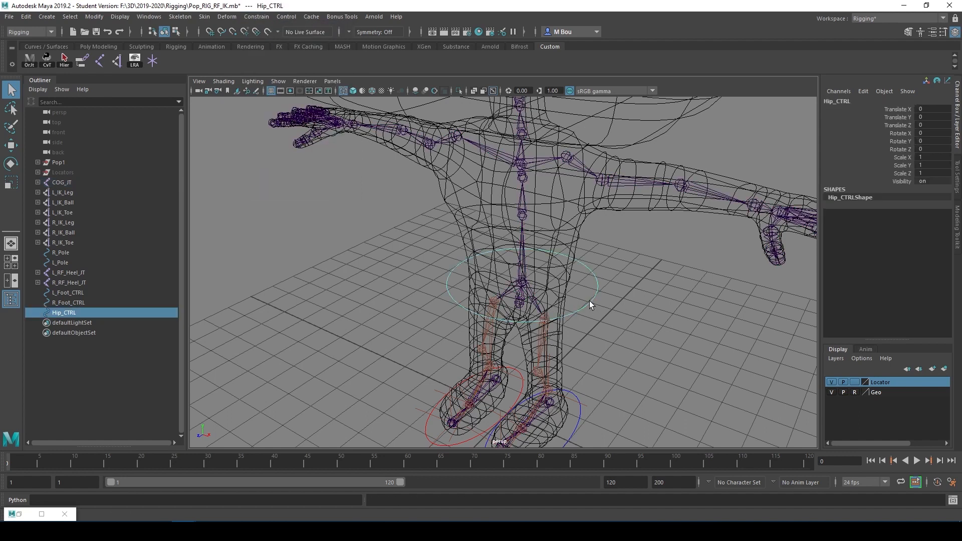
{"action": "key", "text": "w"}
{"action": "left_click_drag", "start_coordinate": [521, 267], "coordinate": [522, 252]}
{"action": "key", "text": "ctrl+z"}
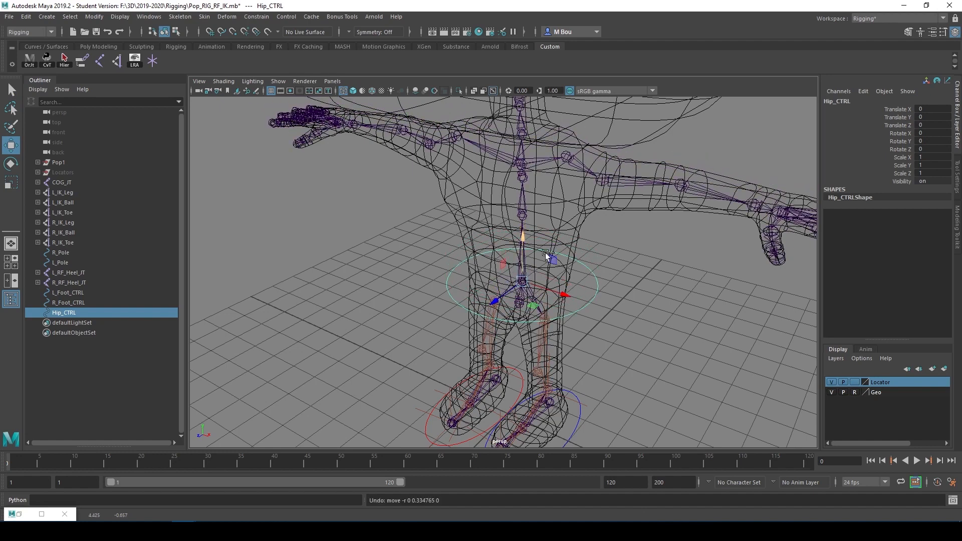
Step: Save the scene and accept the student version notice
{"action": "left_click_drag", "start_coordinate": [617, 283], "coordinate": [589, 278], "text": "alt"}
{"action": "scroll", "coordinate": [589, 278], "scroll_direction": "up", "scroll_amount": 3}
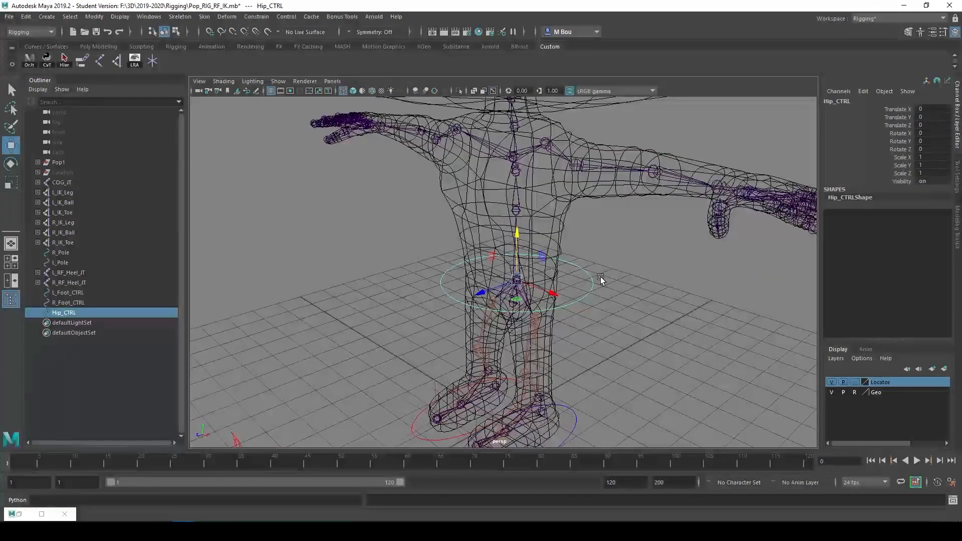
{"action": "key", "text": "ctrl+s"}
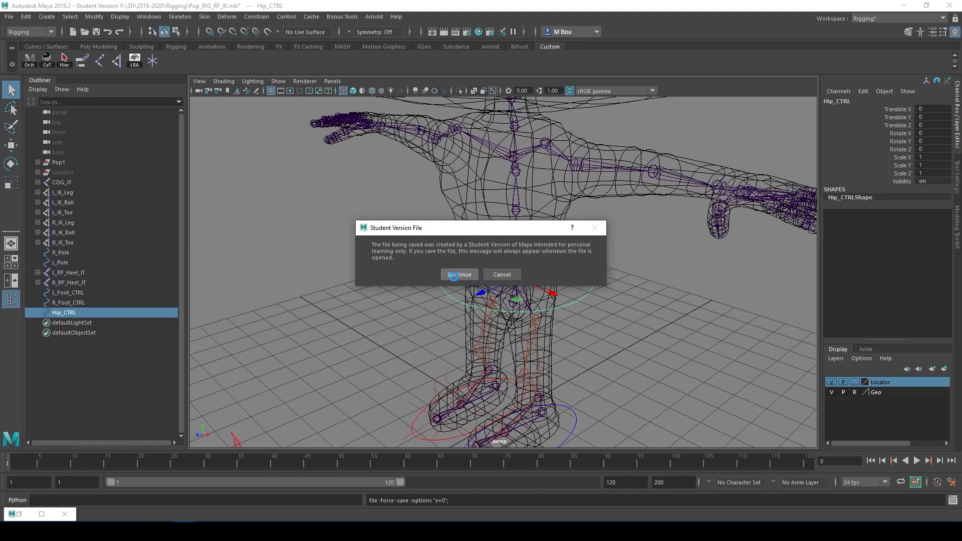
{"action": "left_click", "coordinate": [459, 274]}
Step: Create another 2D circle with the RigBox Curve Tool for the torso and minimize the tool window
{"action": "key", "text": "w"}
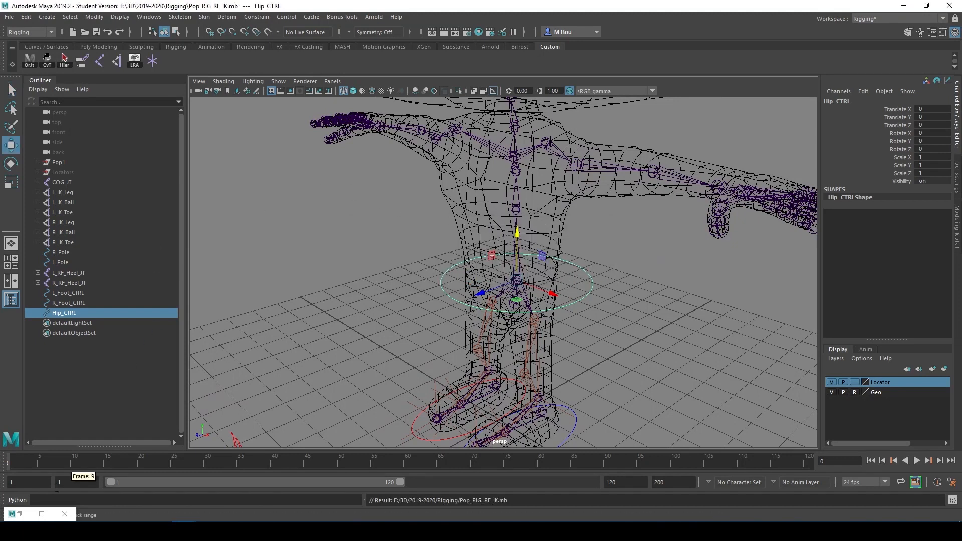
{"action": "left_click", "coordinate": [19, 515]}
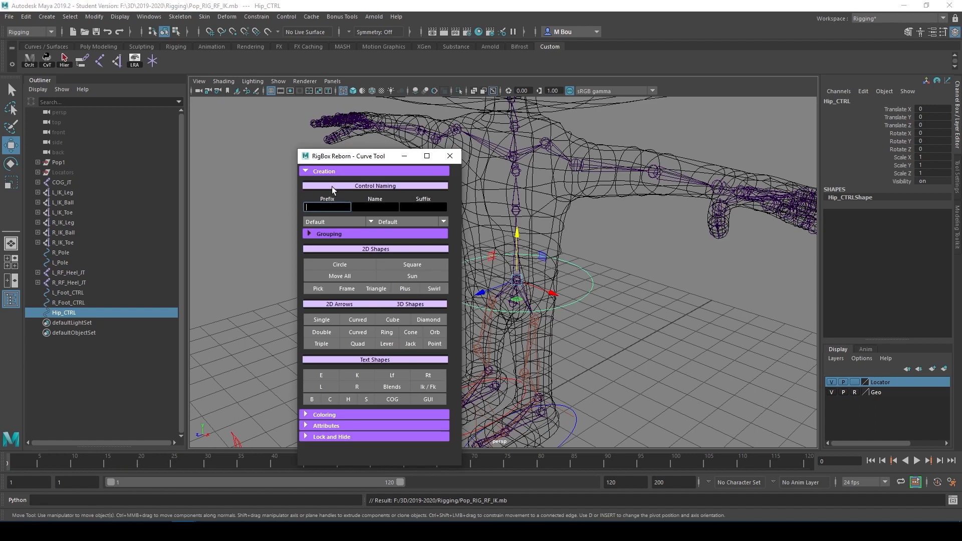
{"action": "left_click", "coordinate": [339, 266]}
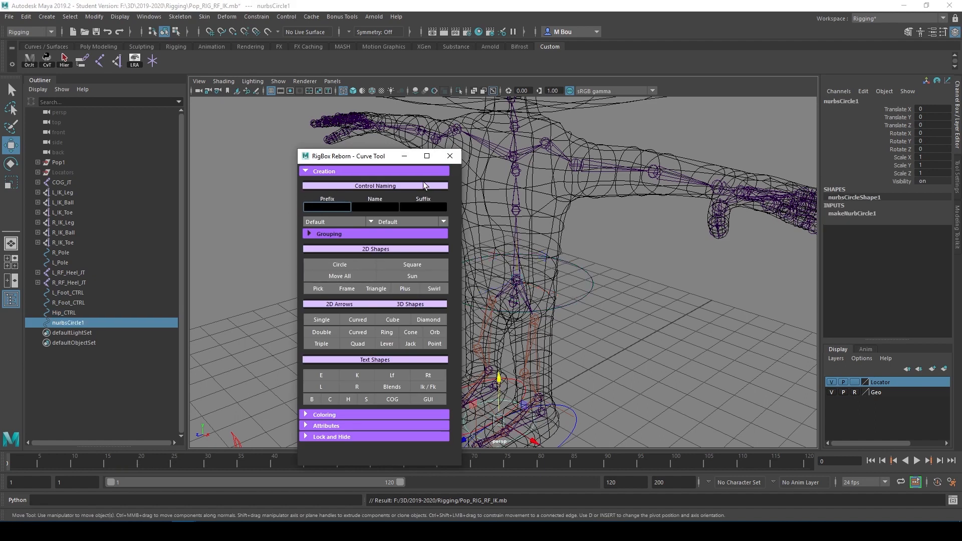
{"action": "left_click", "coordinate": [404, 156]}
Step: Snap the new circle onto the spine joint above the hip control, at Translate Y 6 and Translate Z -0.608
{"action": "left_click_drag", "start_coordinate": [500, 390], "coordinate": [507, 213]}
{"action": "mouse_move", "coordinate": [569, 262]}
{"action": "left_mouse_down", "text": "alt"}
{"action": "mouse_move", "coordinate": [588, 272]}
{"action": "mouse_move", "coordinate": [581, 251]}
{"action": "left_mouse_up", "text": "alt"}
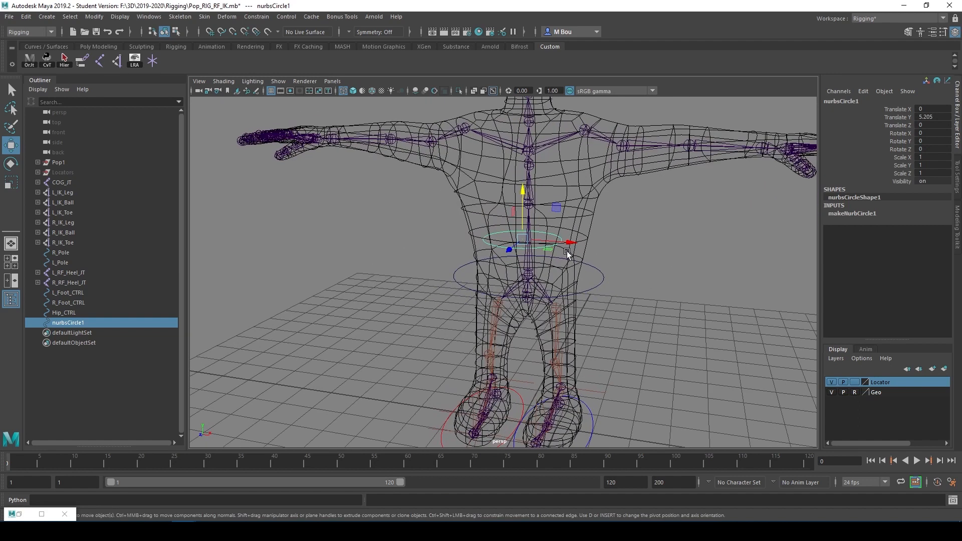
{"action": "left_click_drag", "start_coordinate": [525, 214], "coordinate": [524, 204]}
{"action": "key", "text": "v"}
Step: Scale the torso circle up uniformly to about 1.791 so it surrounds the torso mesh
{"action": "left_click_drag", "start_coordinate": [643, 247], "coordinate": [588, 261], "text": "alt"}
{"action": "key", "text": "r"}
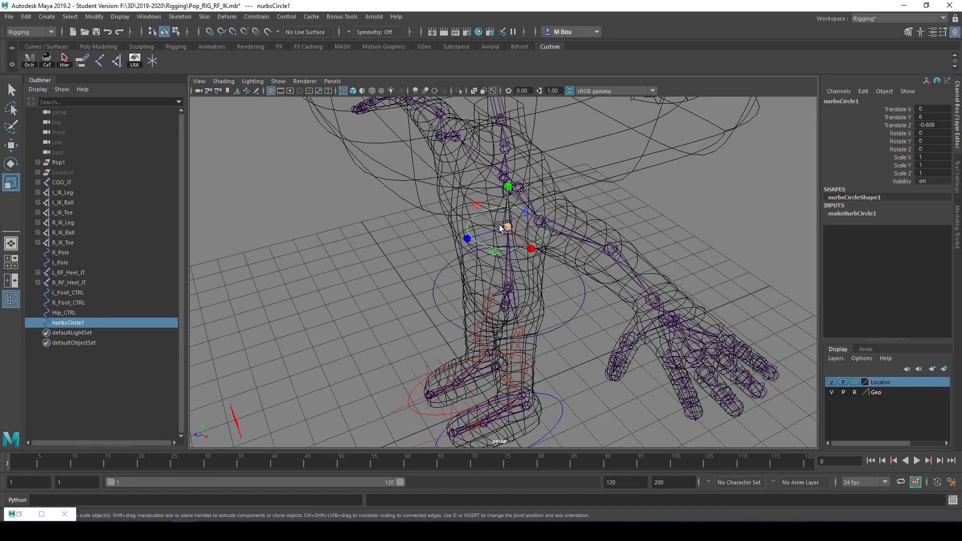
{"action": "left_click_drag", "start_coordinate": [507, 227], "coordinate": [553, 237]}
{"action": "left_click_drag", "start_coordinate": [567, 321], "coordinate": [619, 319], "text": "alt"}
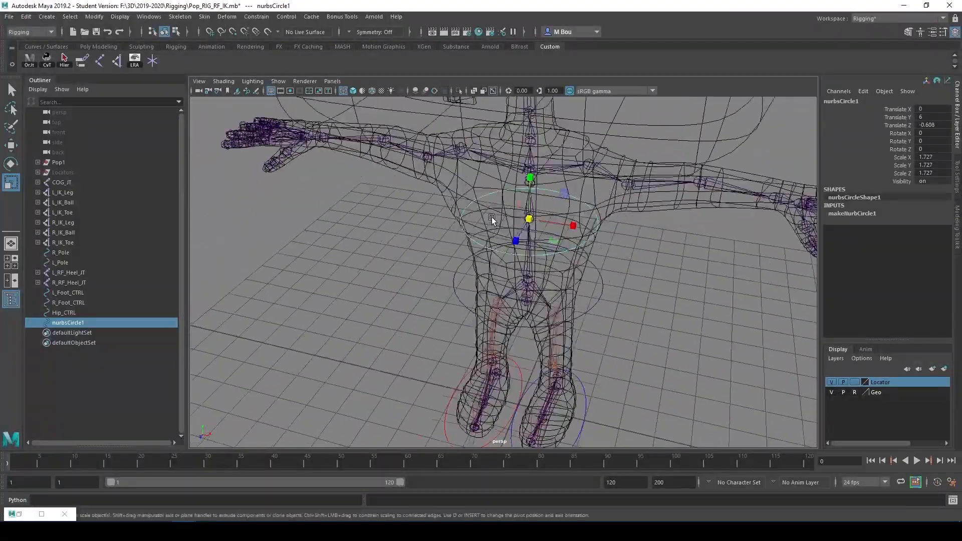
{"action": "left_click_drag", "start_coordinate": [529, 220], "coordinate": [533, 220]}
{"action": "mouse_move", "coordinate": [576, 286]}
{"action": "left_mouse_down", "text": "alt"}
{"action": "mouse_move", "coordinate": [539, 280]}
{"action": "mouse_move", "coordinate": [584, 296]}
{"action": "left_mouse_up", "text": "alt"}
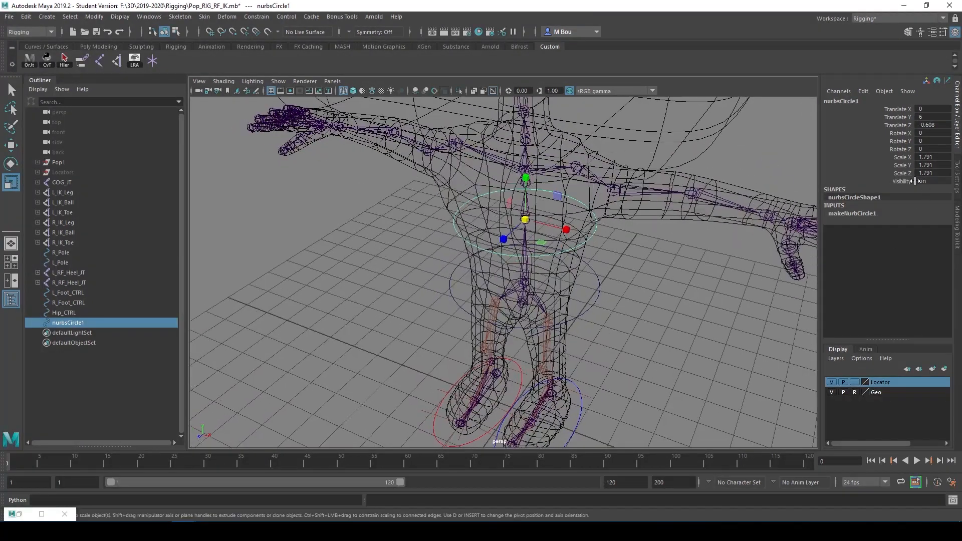
Step: Delete the torso circle's history and freeze all of its transformations
{"action": "left_click", "coordinate": [862, 95]}
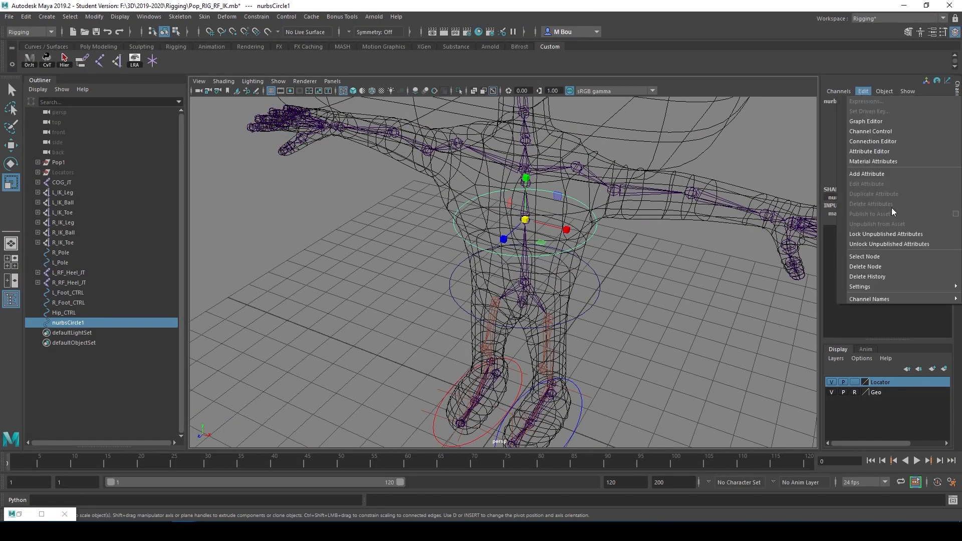
{"action": "left_click", "coordinate": [881, 274]}
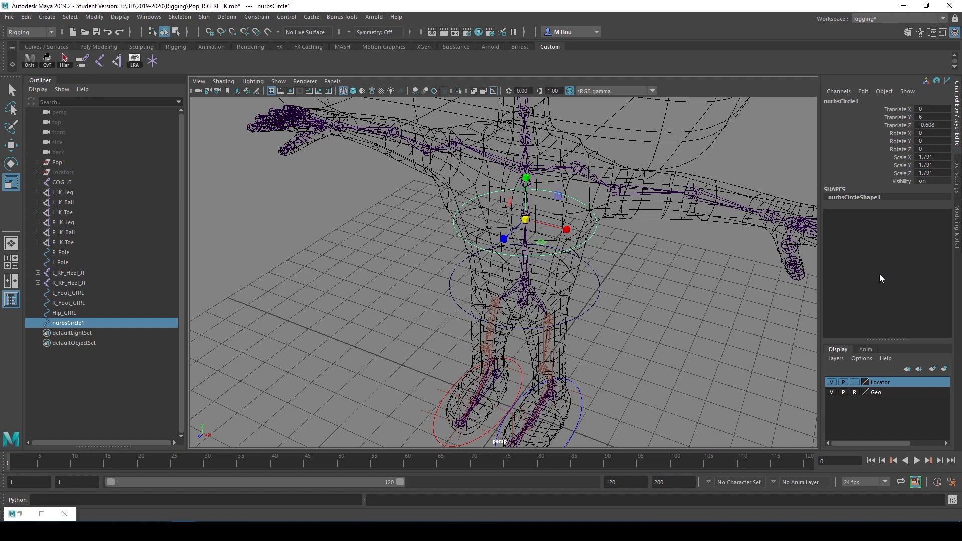
{"action": "left_click", "coordinate": [838, 90]}
{"action": "mouse_move", "coordinate": [827, 260]}
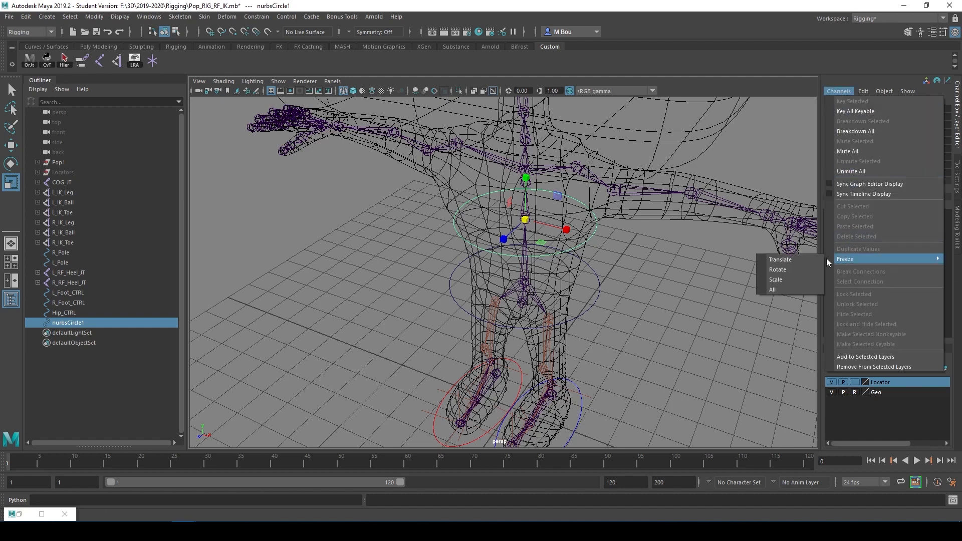
{"action": "left_click", "coordinate": [786, 290]}
Step: Rename the torso circle as Torso_CTRL
{"action": "double_click", "coordinate": [842, 102]}
{"action": "type", "text": "Torso_CTRL"}
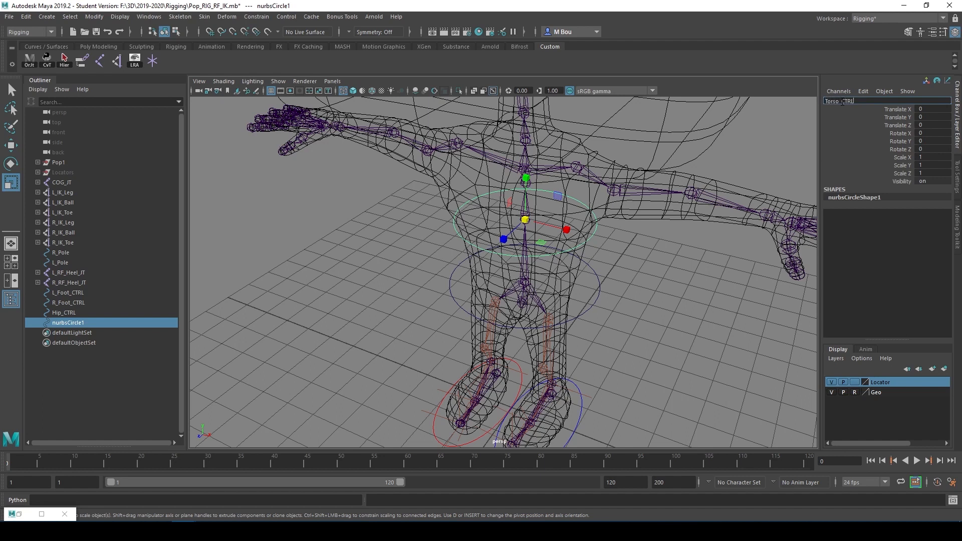
{"action": "key", "text": "Return"}
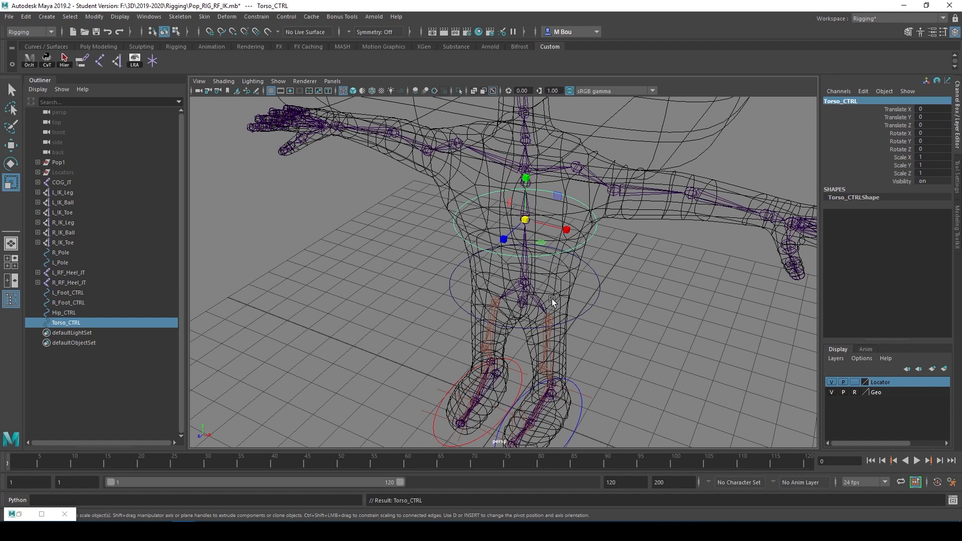
Step: Parent-constrain the Spine2_JT joint to Torso_CTRL and save the scene, accepting the student version notice
{"action": "key", "text": "q"}
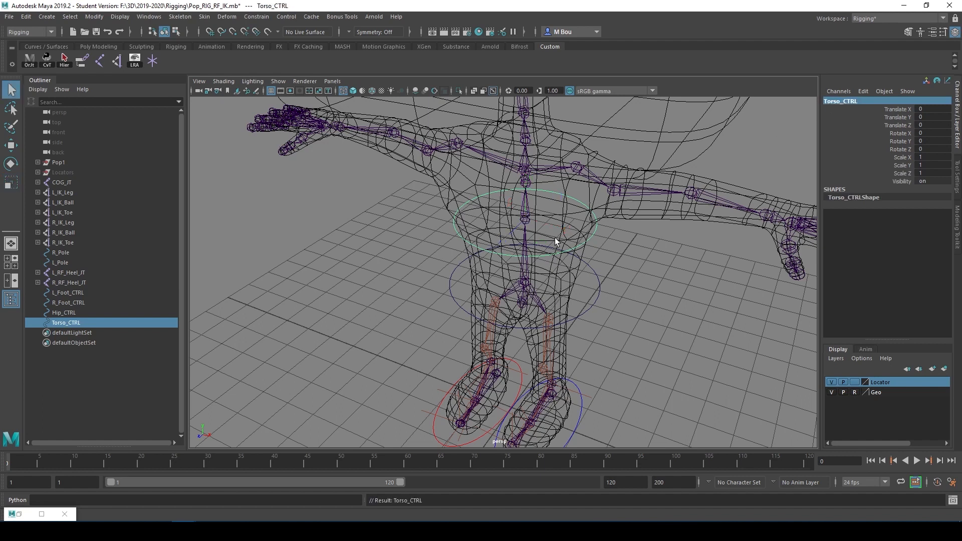
{"action": "left_click", "coordinate": [526, 221]}
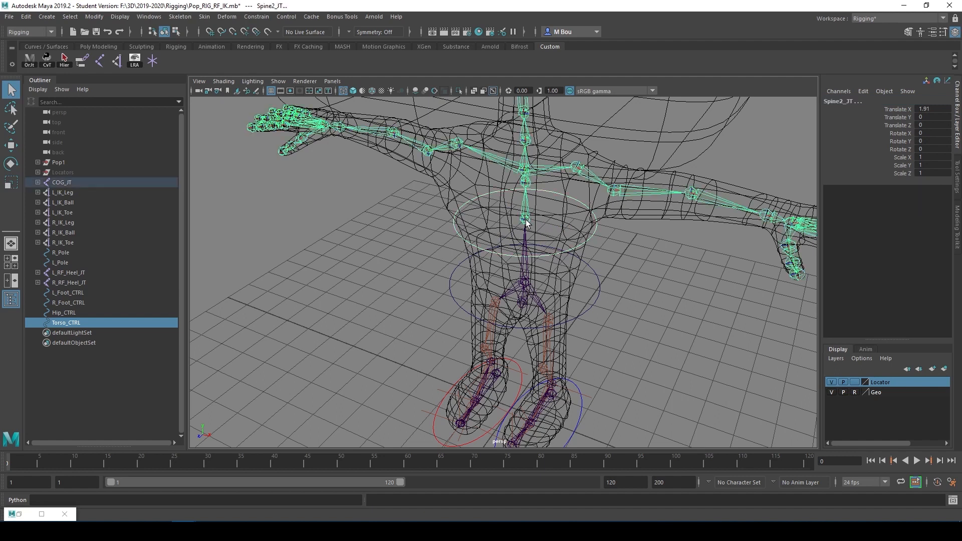
{"action": "left_click", "coordinate": [258, 17]}
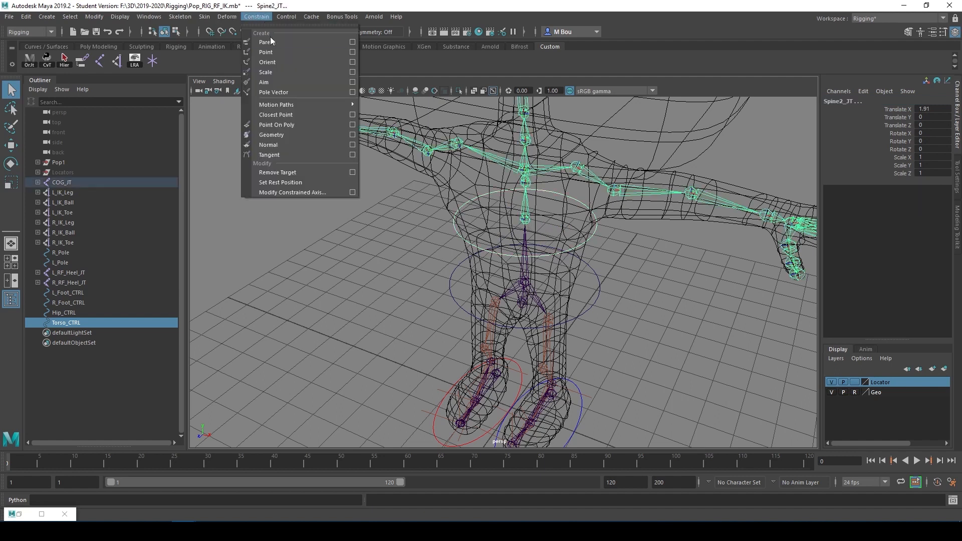
{"action": "left_click", "coordinate": [269, 41]}
{"action": "left_click", "coordinate": [670, 311]}
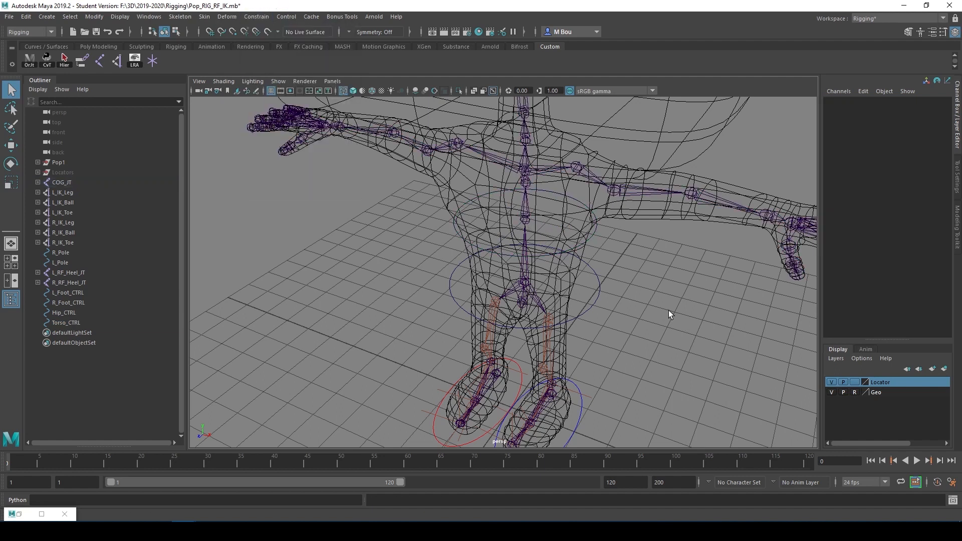
{"action": "key", "text": "ctrl+s"}
{"action": "left_click", "coordinate": [459, 273]}
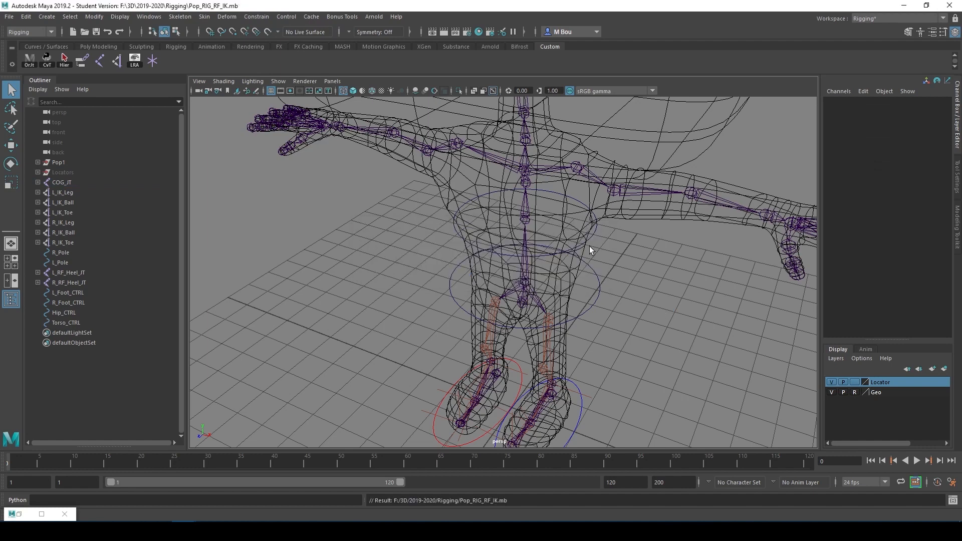
Step: Create a 2D circle for the chest with the RigBox Curve Tool and minimize the tool window
{"action": "left_click_drag", "start_coordinate": [587, 245], "coordinate": [634, 216], "text": "alt"}
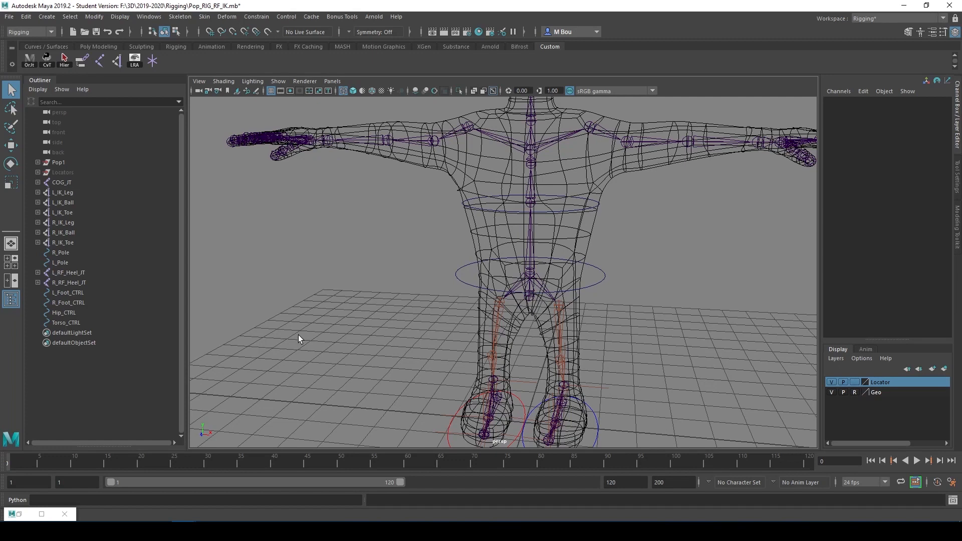
{"action": "left_click", "coordinate": [41, 515]}
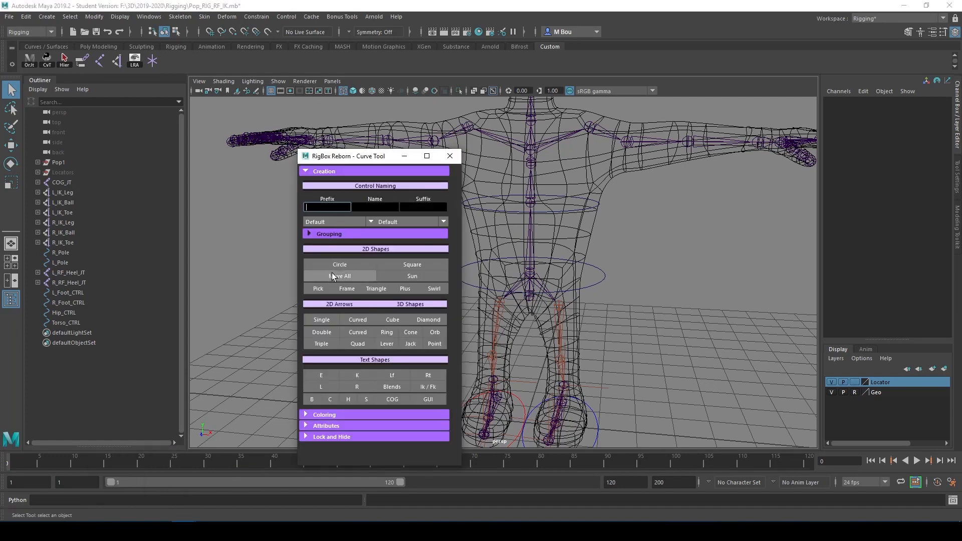
{"action": "left_click", "coordinate": [342, 265]}
{"action": "left_click", "coordinate": [404, 157]}
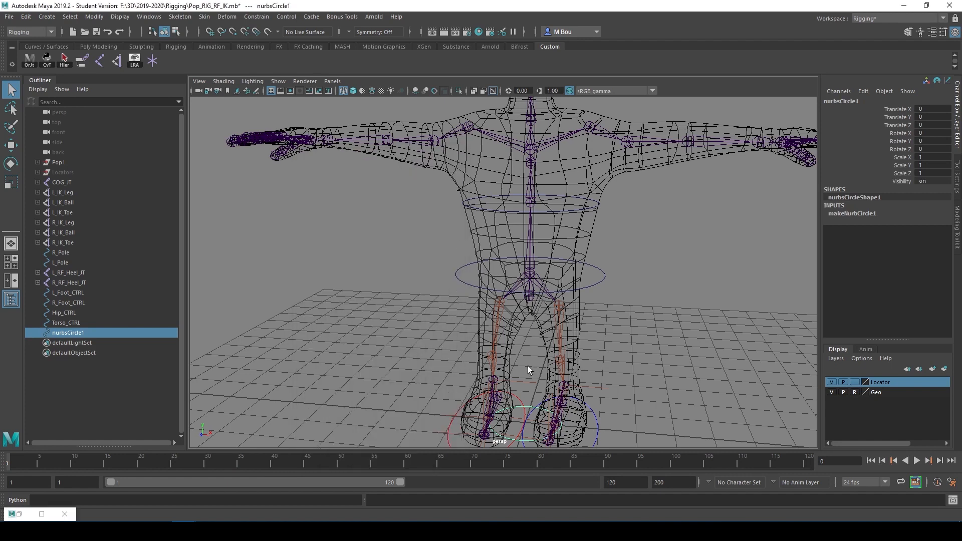
Step: Raise the new circle and snap it onto the chest joint, at Translate Y 7.363 and Translate Z -0.494
{"action": "key", "text": "w"}
{"action": "left_click_drag", "start_coordinate": [524, 383], "coordinate": [544, 101]}
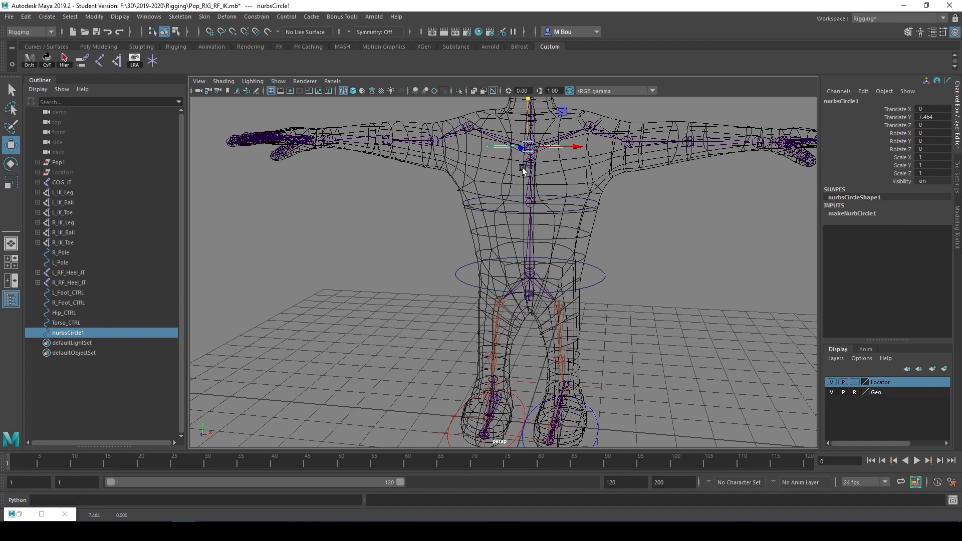
{"action": "left_click_drag", "start_coordinate": [552, 167], "coordinate": [506, 189], "text": "alt"}
{"action": "key", "text": "v"}
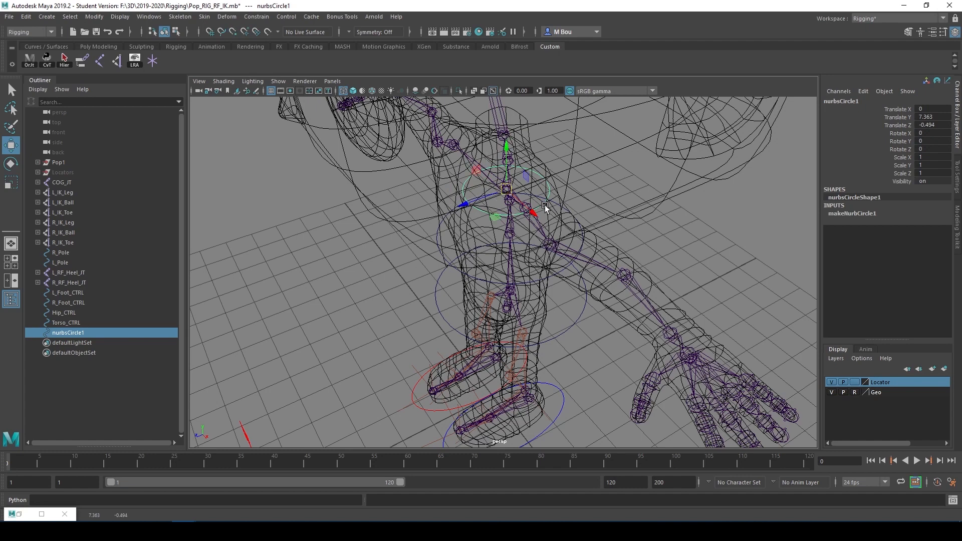
Step: Scale the chest circle up uniformly to about 2.761 so it extends beyond the chest mesh
{"action": "key", "text": "r"}
{"action": "middle_click_drag", "start_coordinate": [545, 206], "coordinate": [553, 210]}
{"action": "left_click_drag", "start_coordinate": [552, 208], "coordinate": [566, 214]}
{"action": "left_click_drag", "start_coordinate": [561, 318], "coordinate": [611, 301], "text": "alt"}
{"action": "left_click_drag", "start_coordinate": [528, 155], "coordinate": [611, 189]}
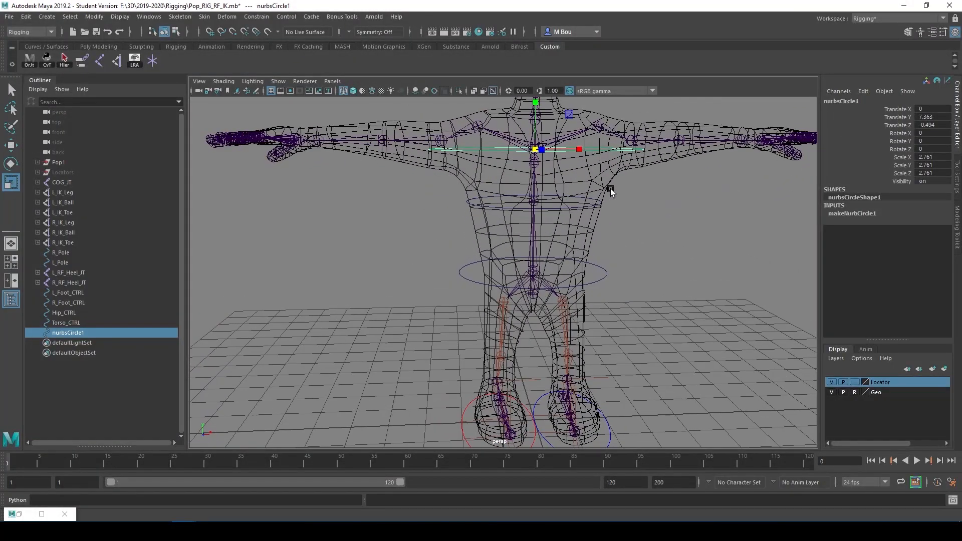
Step: Lower the chest circle to about Translate Y 6.625 and snap its pivot back onto the chest joint
{"action": "key", "text": "w"}
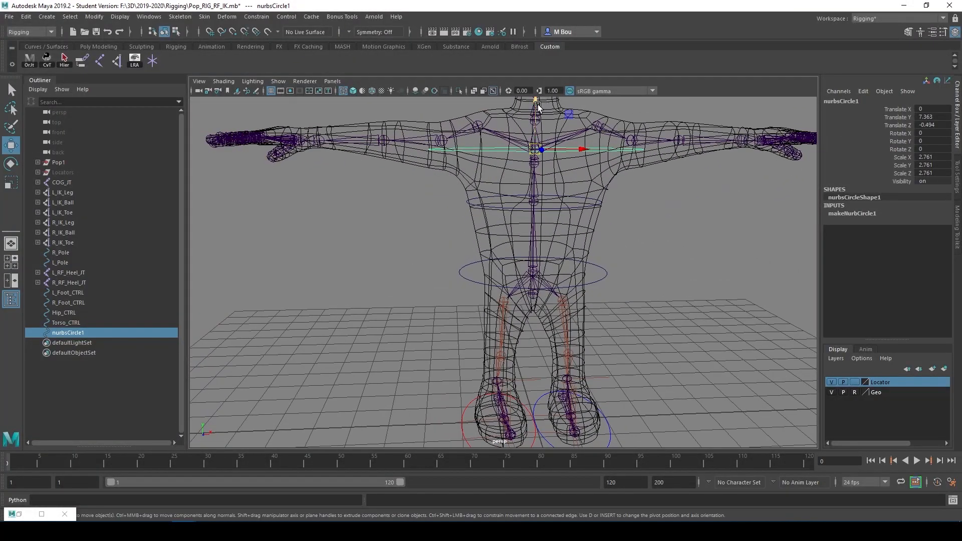
{"action": "left_click_drag", "start_coordinate": [536, 100], "coordinate": [537, 134]}
{"action": "key", "text": "d"}
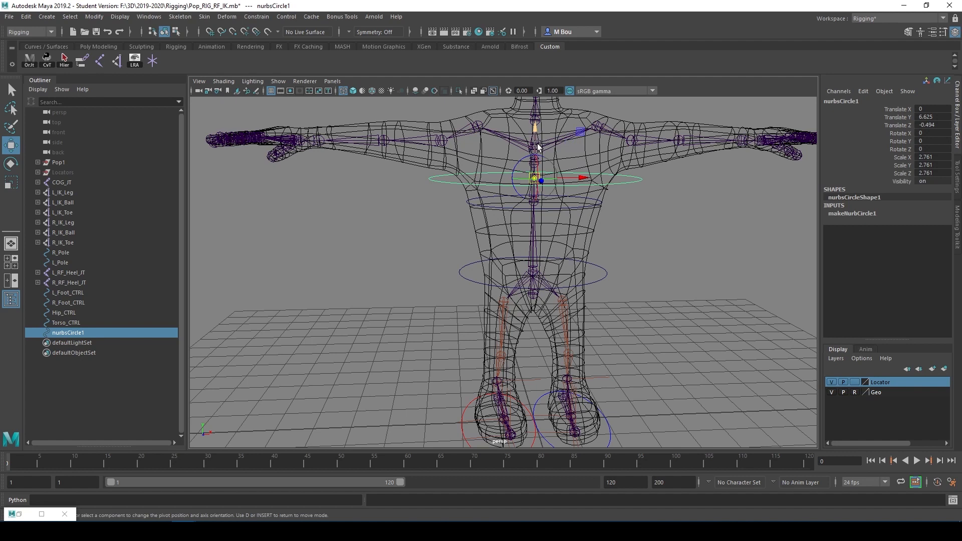
{"action": "key", "text": "v"}
{"action": "left_click_drag", "start_coordinate": [535, 178], "coordinate": [535, 149]}
{"action": "left_click_drag", "start_coordinate": [630, 190], "coordinate": [606, 199], "text": "alt"}
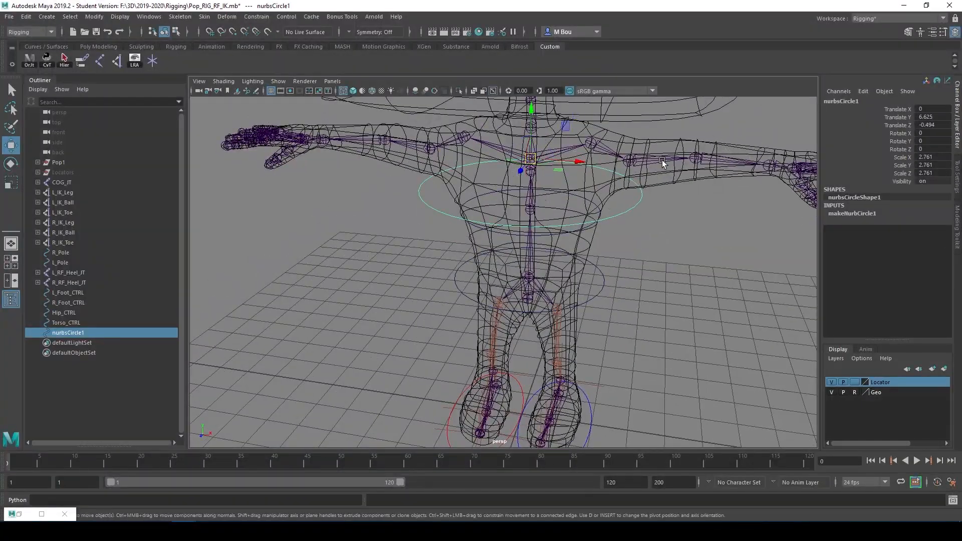
{"action": "mouse_move", "coordinate": [594, 175]}
{"action": "left_mouse_down", "text": "alt"}
{"action": "mouse_move", "coordinate": [565, 179]}
{"action": "mouse_move", "coordinate": [524, 161]}
{"action": "mouse_move", "coordinate": [589, 163]}
{"action": "left_mouse_up", "text": "alt"}
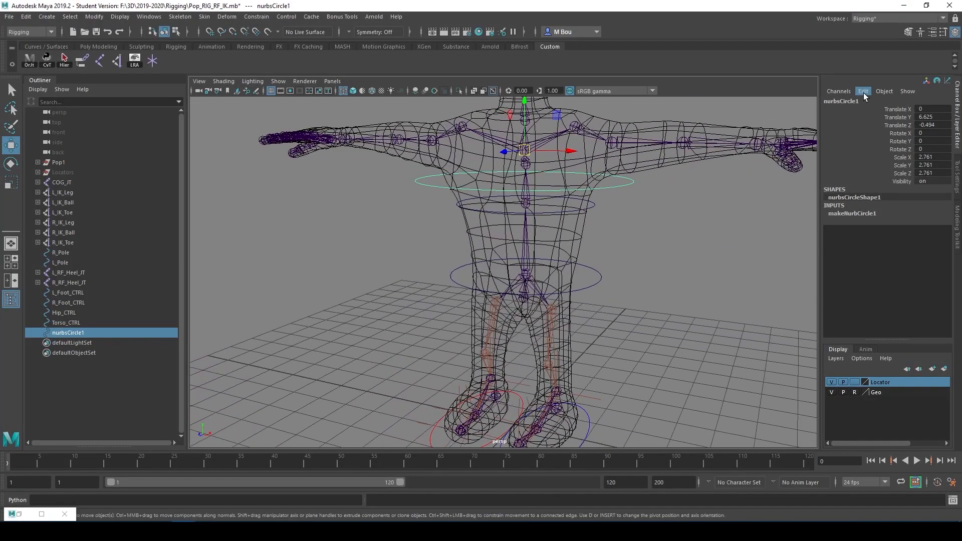
Step: Delete the chest circle's history and freeze all of its transformations
{"action": "left_click", "coordinate": [863, 92]}
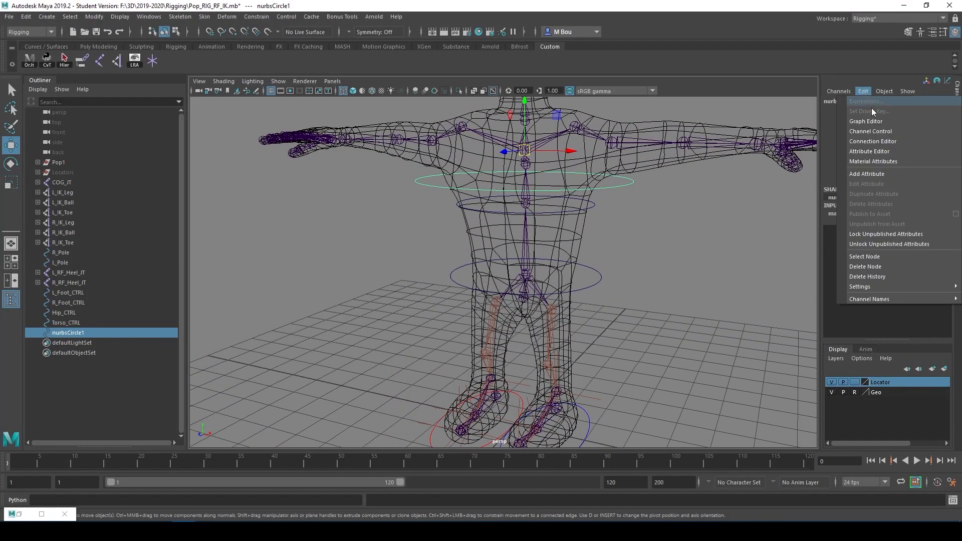
{"action": "left_click", "coordinate": [869, 277]}
{"action": "left_click", "coordinate": [831, 91]}
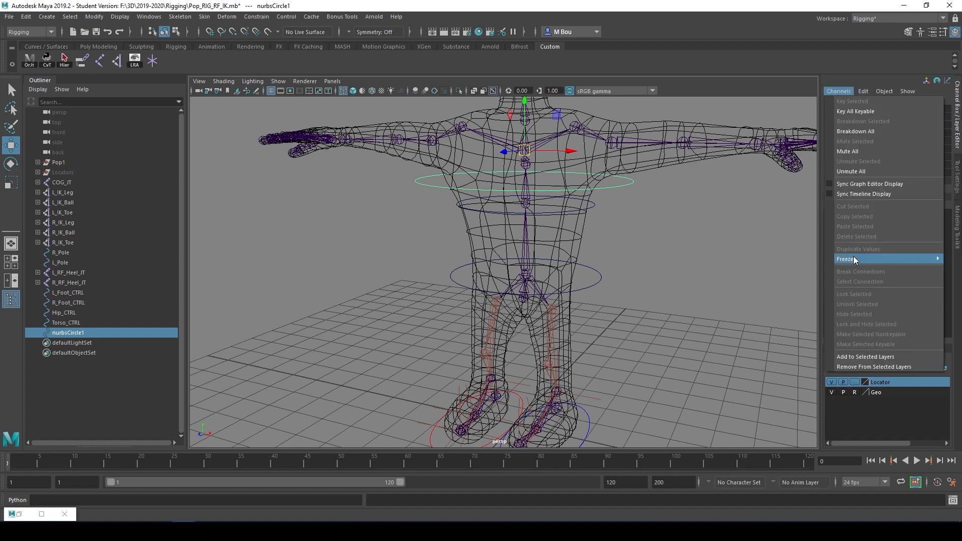
{"action": "mouse_move", "coordinate": [853, 258]}
{"action": "left_click", "coordinate": [787, 290]}
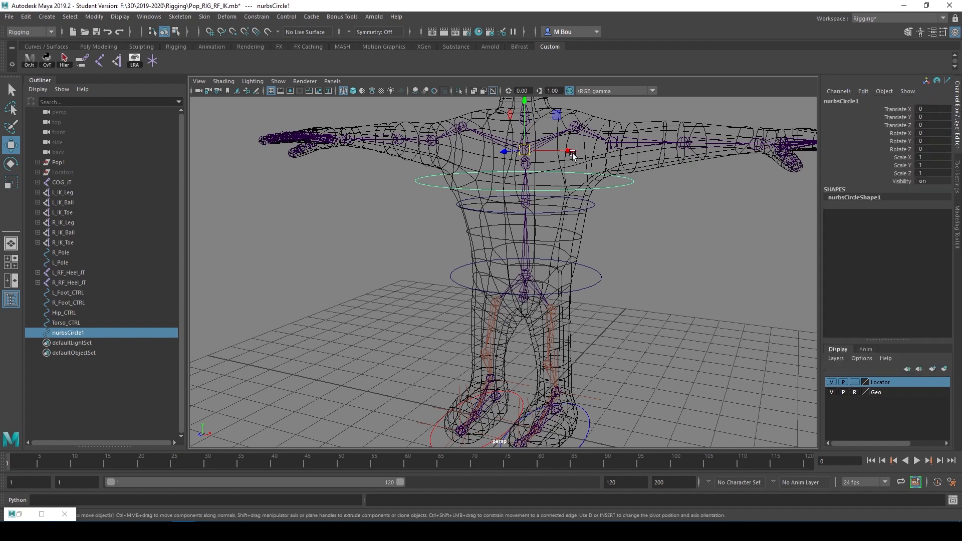
Step: Rename the chest circle as Chest_CTRL
{"action": "double_click", "coordinate": [840, 101]}
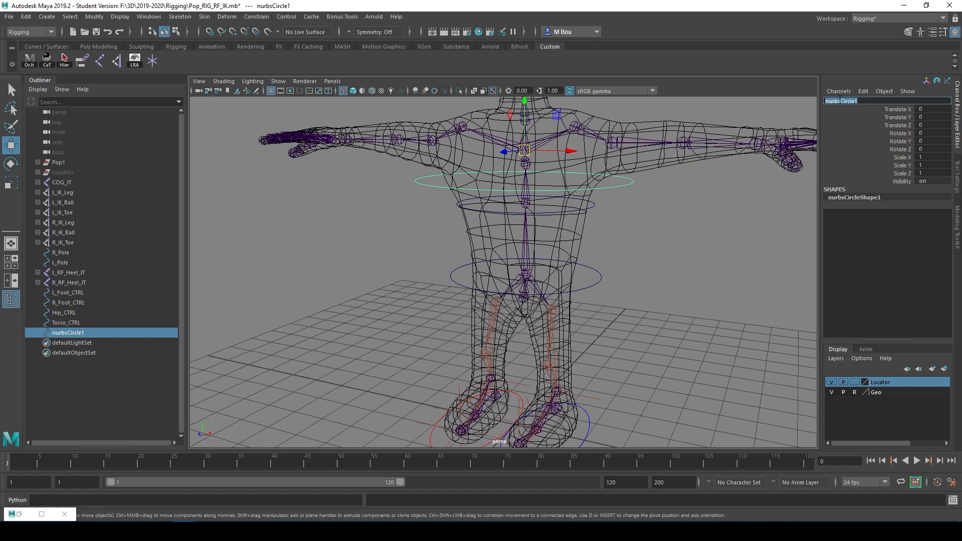
{"action": "type", "text": "C"}
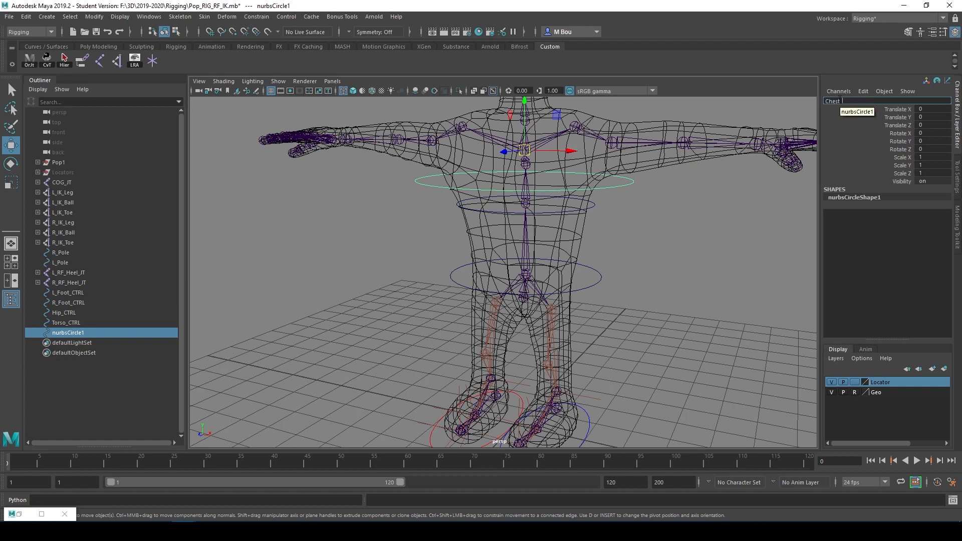
{"action": "type", "text": "hest_CTRL"}
{"action": "key", "text": "Return"}
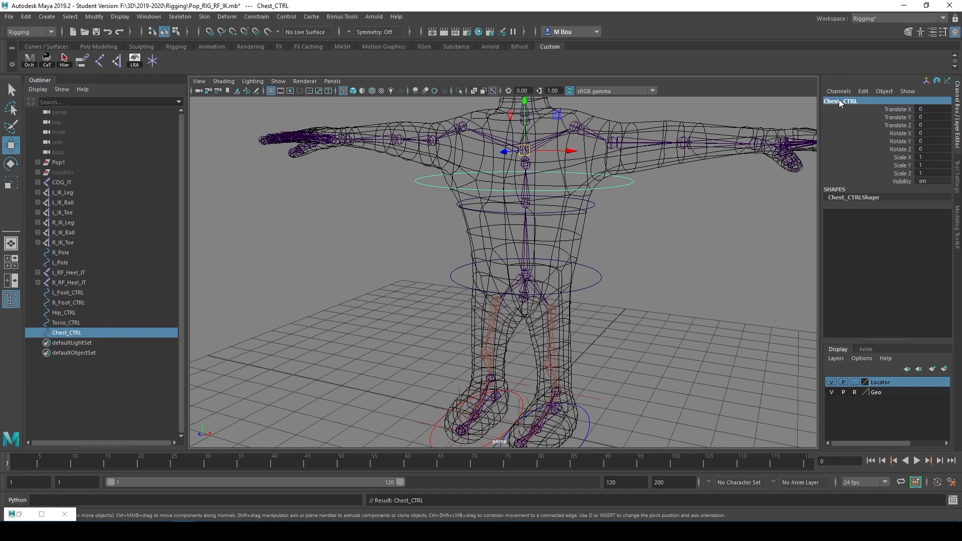
Step: Try rotating Chest_CTRL by about 7.4 degrees in X to test its pivot, and undo the rotation
{"action": "left_click_drag", "start_coordinate": [601, 165], "coordinate": [567, 204], "text": "alt"}
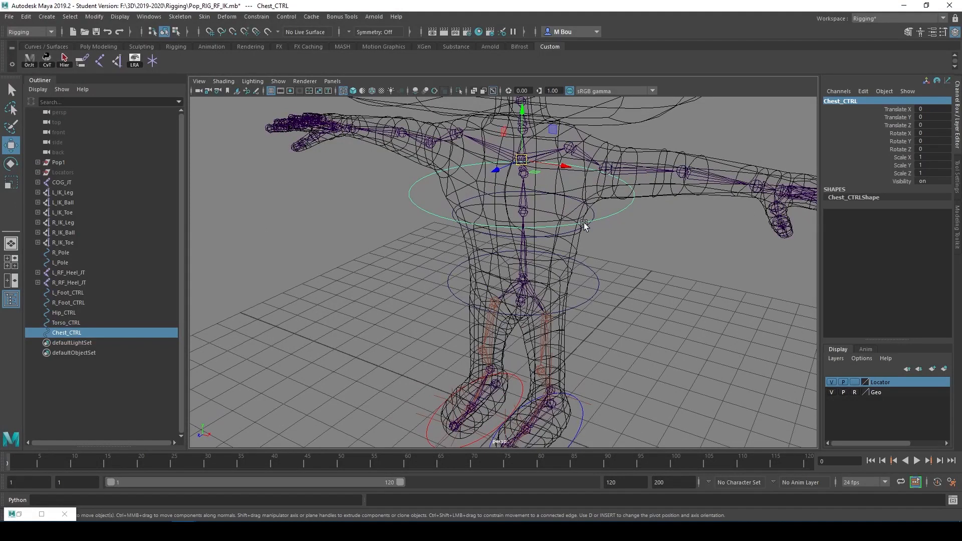
{"action": "key", "text": "e"}
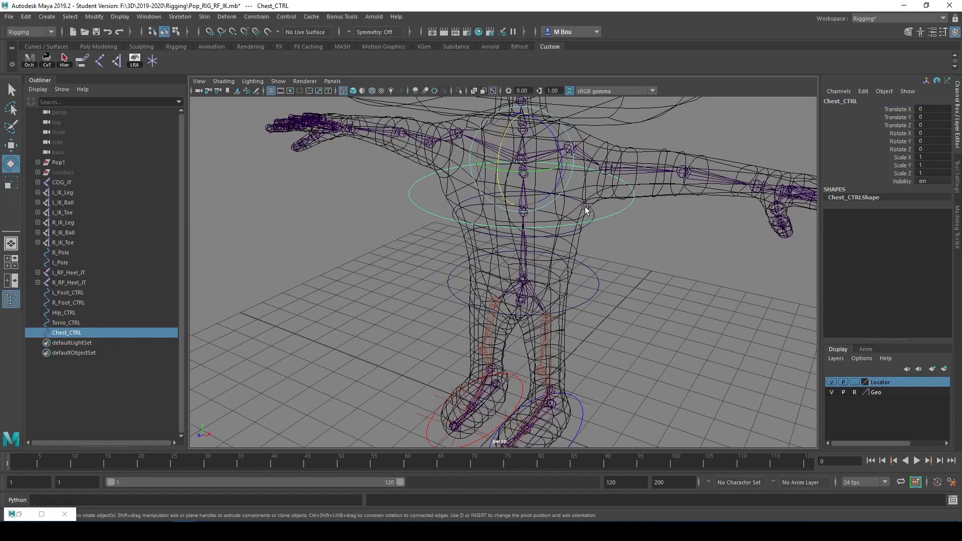
{"action": "left_click_drag", "start_coordinate": [503, 144], "coordinate": [500, 148]}
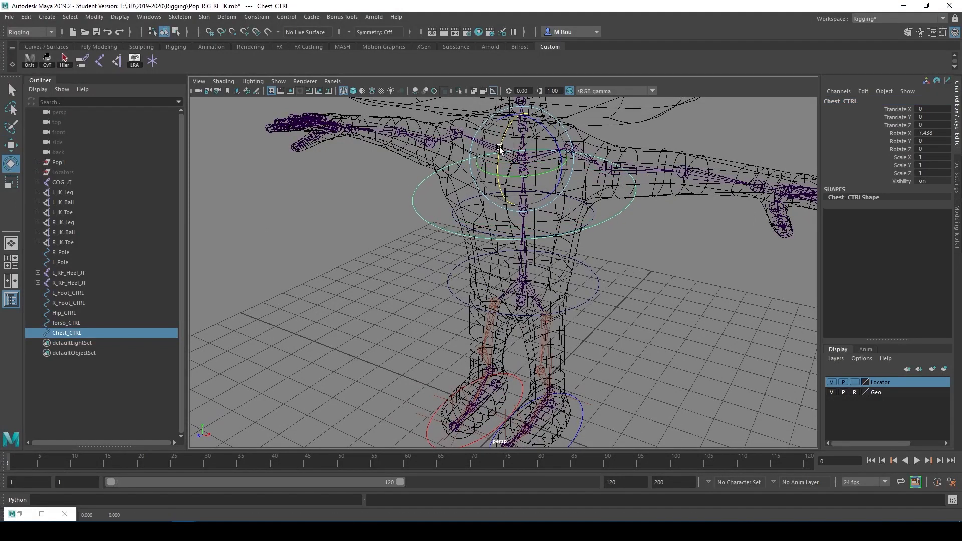
{"action": "key", "text": "ctrl+z"}
Step: Parent-constrain the Chest_JT joint to Chest_CTRL
{"action": "key", "text": "q"}
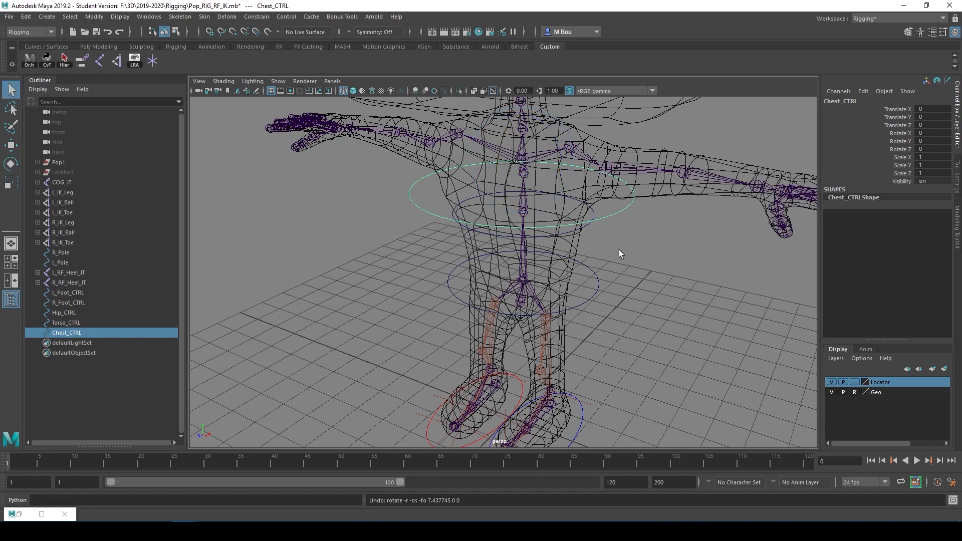
{"action": "left_click", "coordinate": [524, 164]}
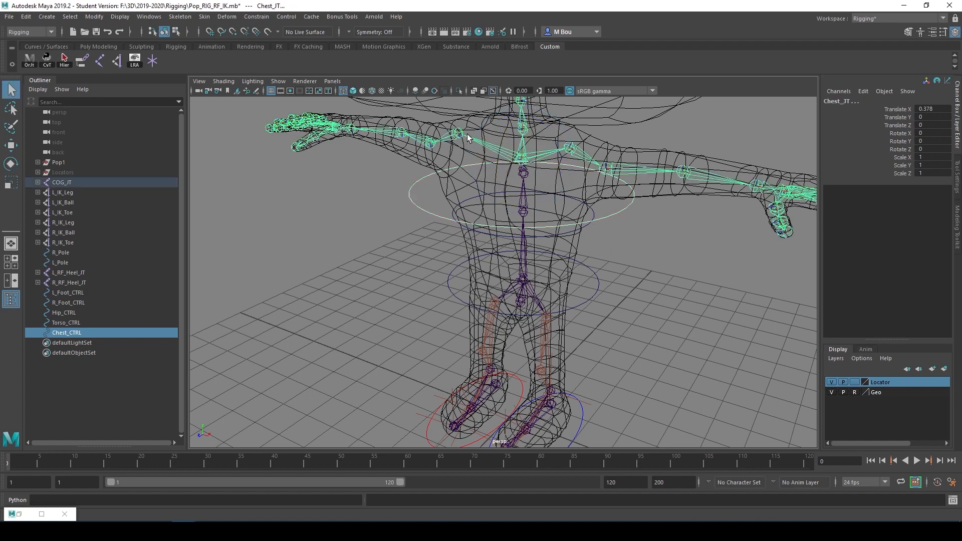
{"action": "left_click", "coordinate": [256, 17]}
{"action": "left_click", "coordinate": [281, 42]}
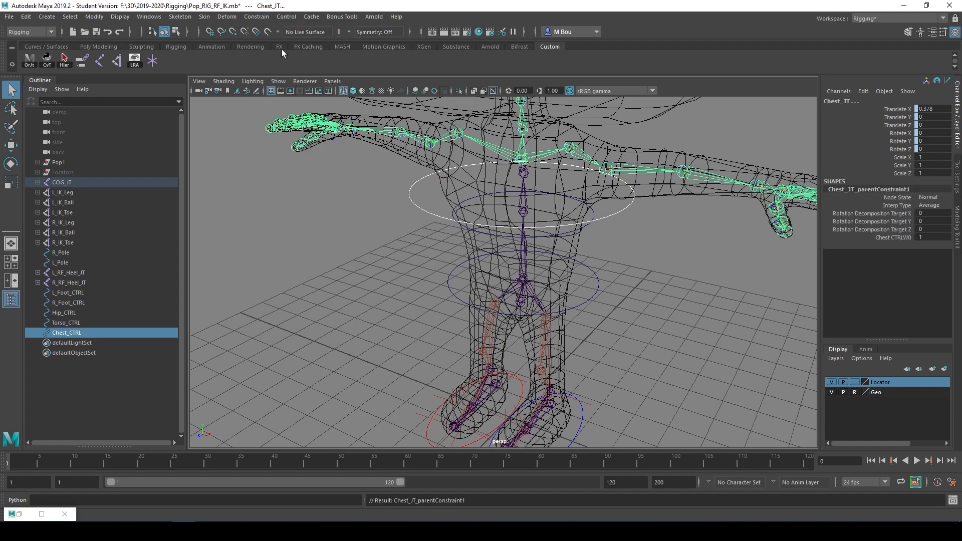
Step: Save the rig scene and accept the student version notice
{"action": "left_click", "coordinate": [615, 211]}
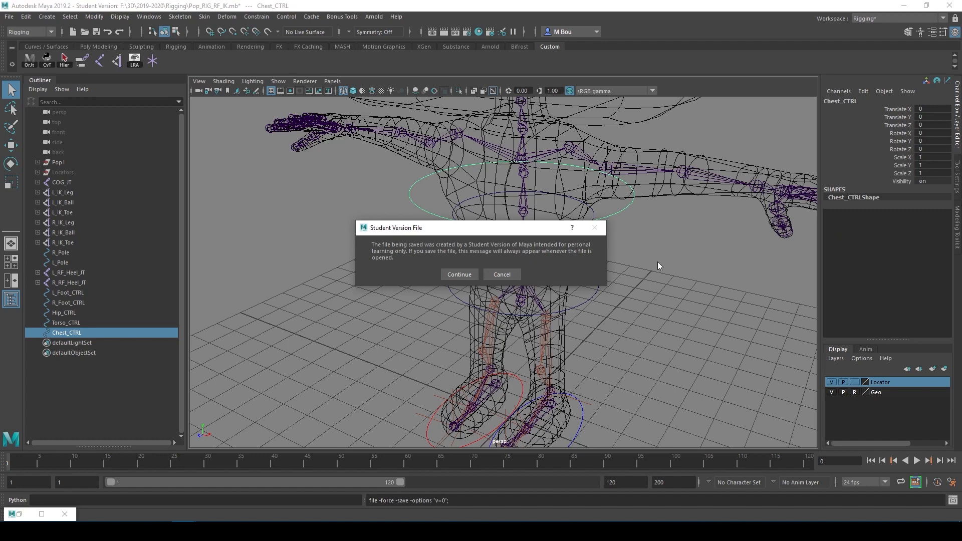
{"action": "left_click", "coordinate": [459, 276]}
Step: Create a single 2D arrow control curve with the RigBox Reborn Curve Tool
{"action": "mouse_move", "coordinate": [662, 232]}
{"action": "left_mouse_down", "text": "alt"}
{"action": "mouse_move", "coordinate": [647, 229]}
{"action": "mouse_move", "coordinate": [671, 228]}
{"action": "left_mouse_up", "text": "alt"}
{"action": "middle_click_drag", "start_coordinate": [660, 216], "coordinate": [678, 253], "text": "alt"}
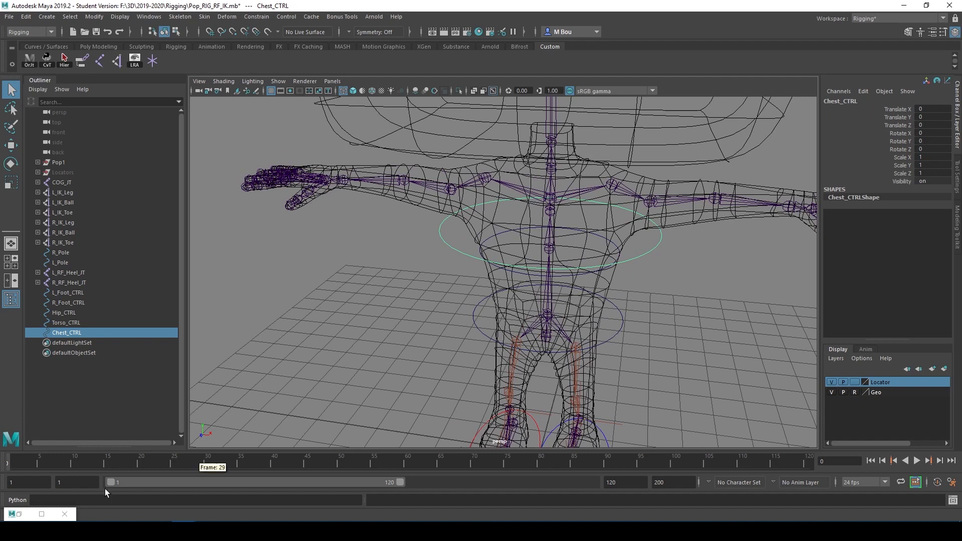
{"action": "left_click", "coordinate": [19, 515]}
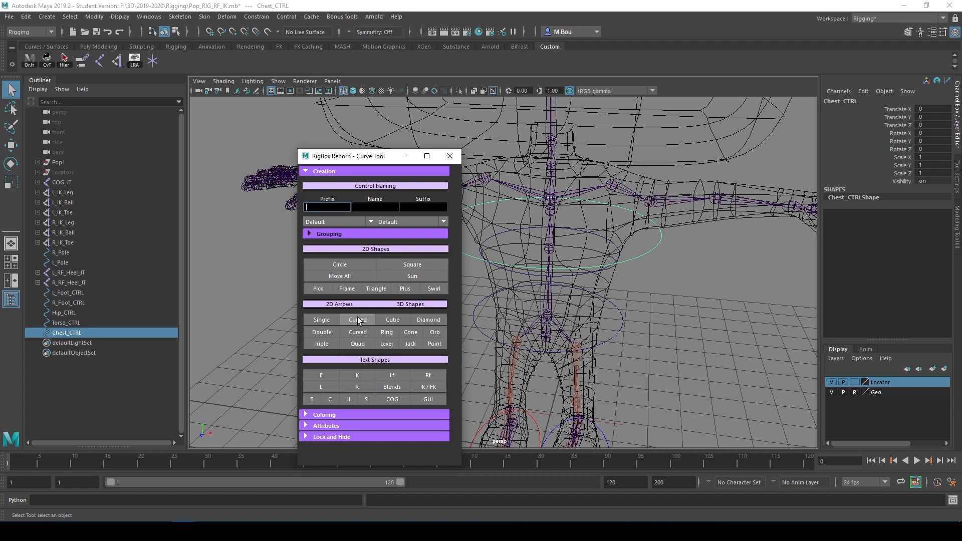
{"action": "left_click", "coordinate": [321, 320]}
{"action": "scroll", "coordinate": [583, 332], "scroll_direction": "down", "scroll_amount": 3}
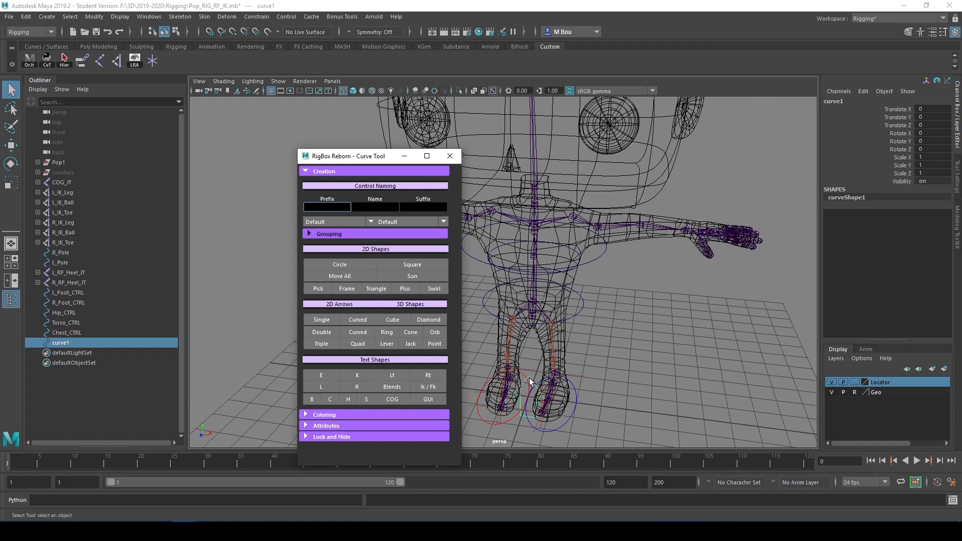
Step: Move the arrow curve to the left shoulder joint and back behind the body, at about X 1.498, Y 7.94, Z -1.729
{"action": "type", "text": "ww"}
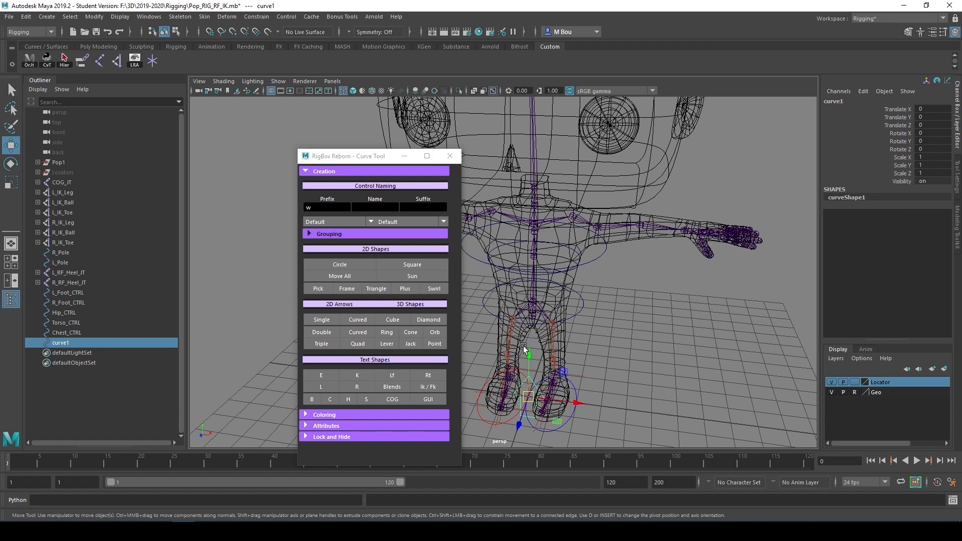
{"action": "left_click_drag", "start_coordinate": [530, 357], "coordinate": [548, 167]}
{"action": "key", "text": "v"}
{"action": "mouse_move", "coordinate": [534, 220]}
{"action": "left_mouse_down"}
{"action": "mouse_move", "coordinate": [575, 217]}
{"action": "mouse_move", "coordinate": [516, 216]}
{"action": "mouse_move", "coordinate": [540, 214]}
{"action": "left_mouse_up"}
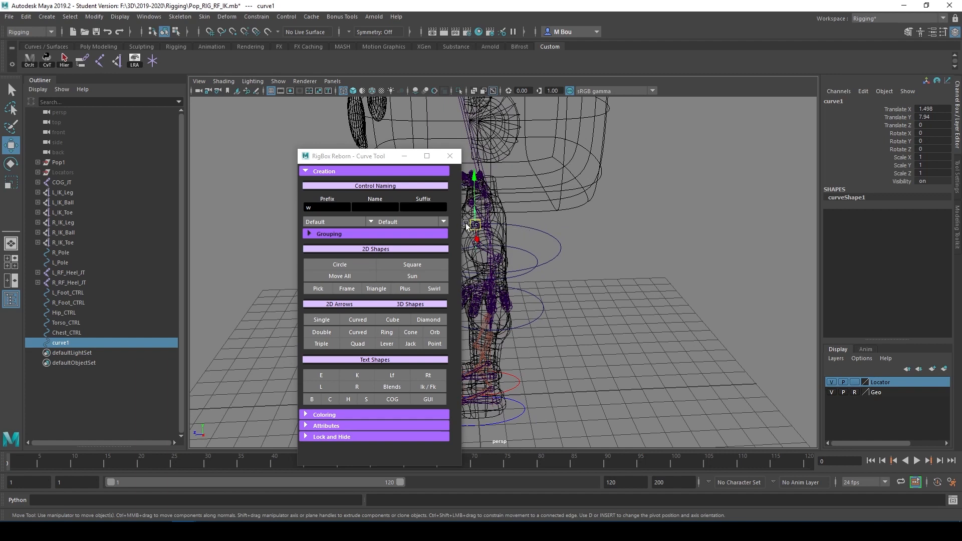
{"action": "left_click_drag", "start_coordinate": [470, 225], "coordinate": [515, 223]}
Step: Snap the arrow curve's pivot to the left shoulder joint
{"action": "key", "text": "d"}
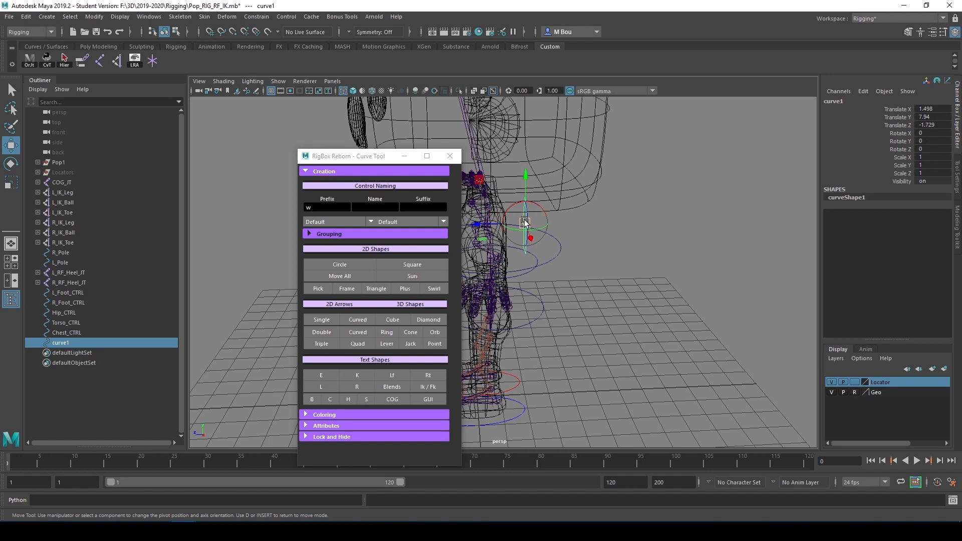
{"action": "left_click_drag", "start_coordinate": [380, 159], "coordinate": [354, 159]}
{"action": "left_click", "coordinate": [378, 156]}
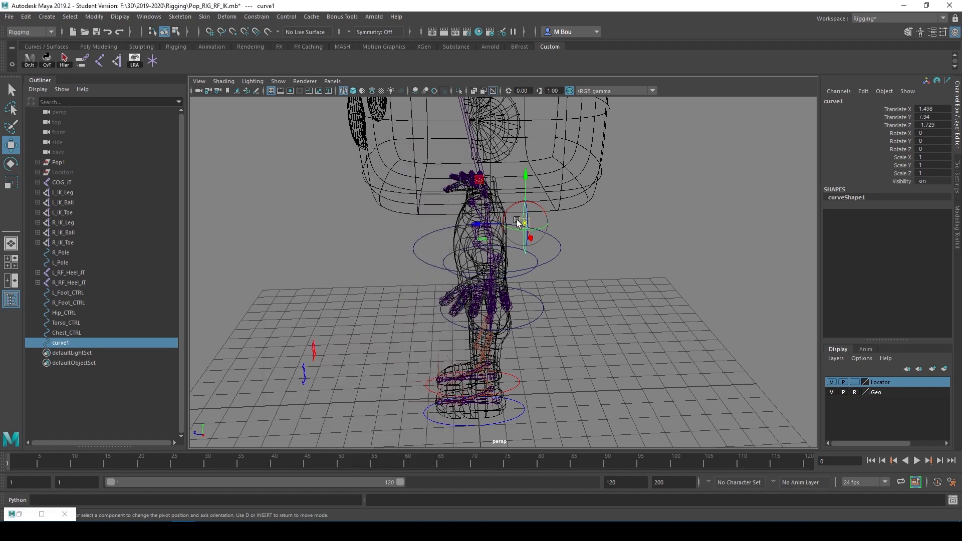
{"action": "key", "text": "v"}
{"action": "left_click_drag", "start_coordinate": [519, 222], "coordinate": [472, 225]}
{"action": "left_click_drag", "start_coordinate": [532, 263], "coordinate": [614, 256], "text": "alt"}
{"action": "key", "text": "d"}
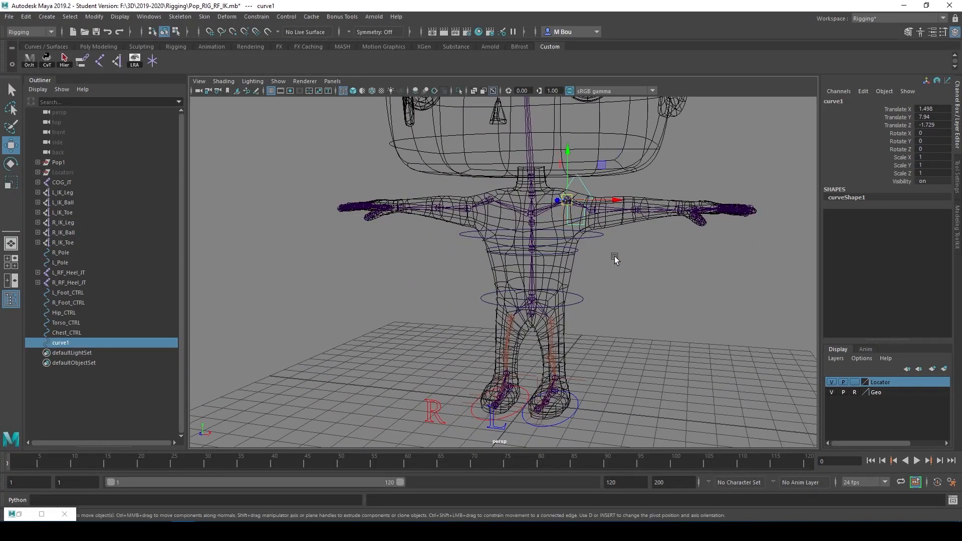
Step: Delete the arrow curve's history and freeze all of its transformations
{"action": "left_click", "coordinate": [862, 91]}
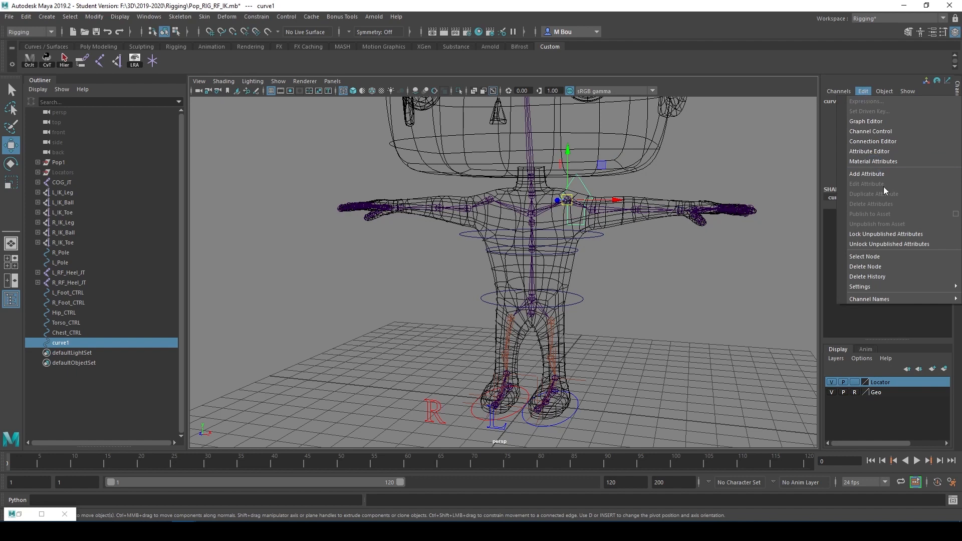
{"action": "left_click", "coordinate": [875, 275]}
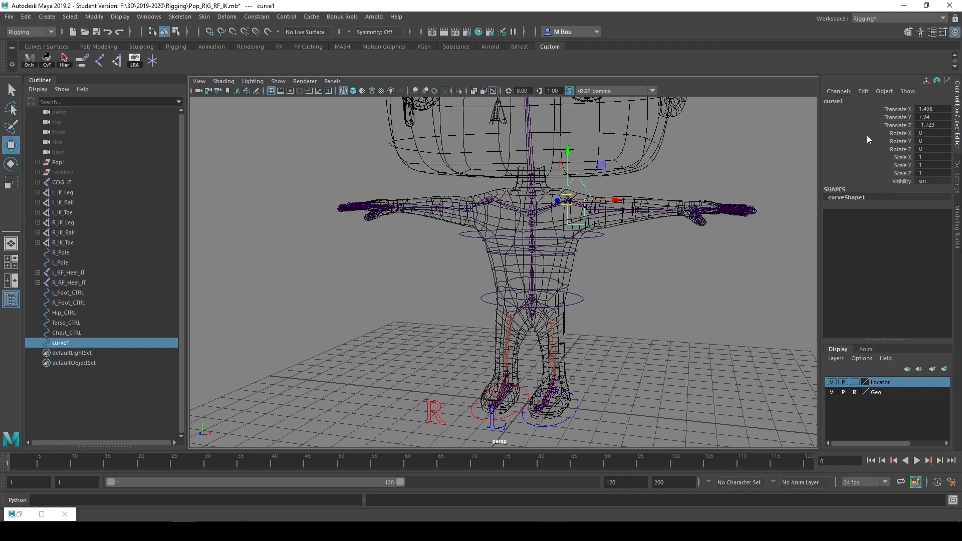
{"action": "left_click", "coordinate": [842, 92]}
{"action": "mouse_move", "coordinate": [859, 258]}
{"action": "left_click", "coordinate": [781, 290]}
Step: Rename the arrow curve as L_Shoulder_CTRL
{"action": "left_click_drag", "start_coordinate": [591, 248], "coordinate": [605, 261], "text": "alt"}
{"action": "double_click", "coordinate": [836, 102]}
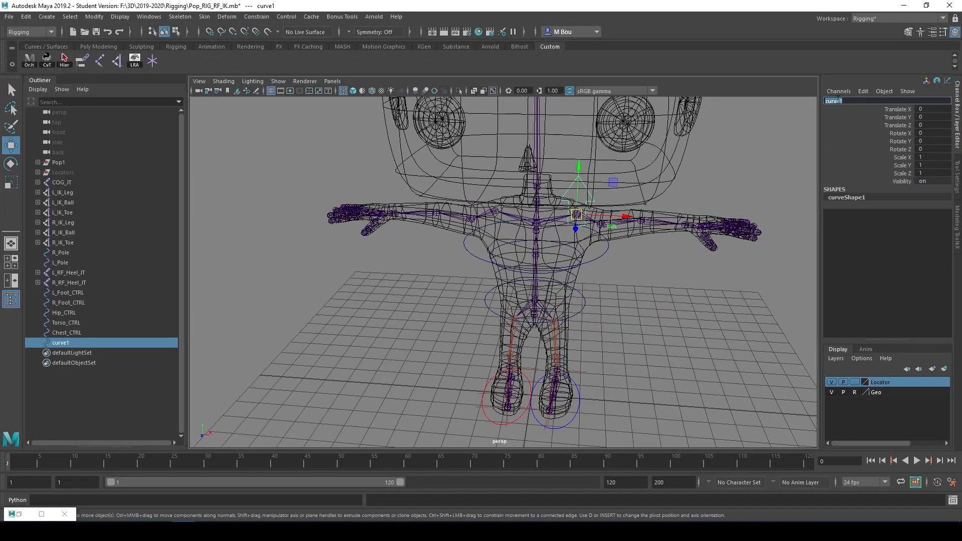
{"action": "type", "text": "L"}
{"action": "key", "text": "Return"}
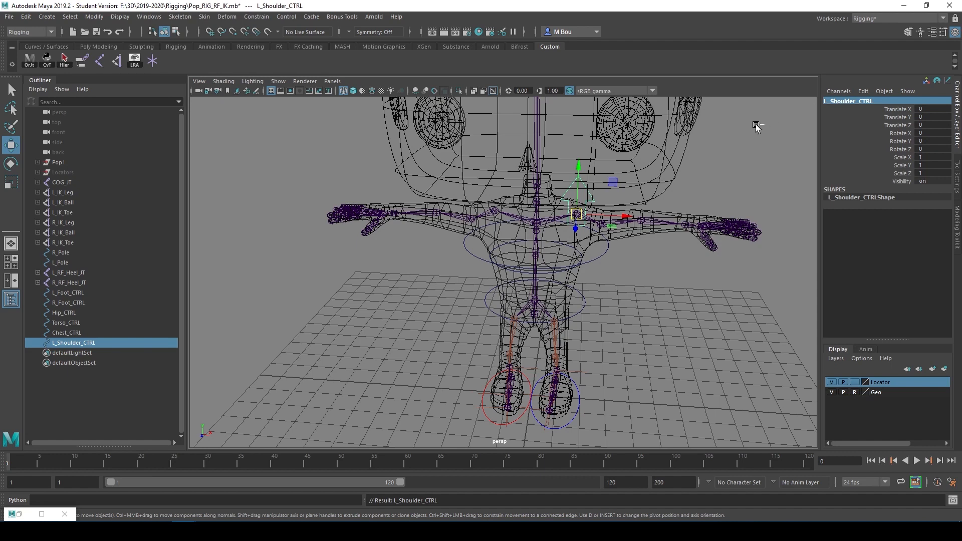
Step: Duplicate L_Shoulder_CTRL and snap the copy along X to the right shoulder joint, at Translate X -2.962
{"action": "key", "text": "ctrl+d"}
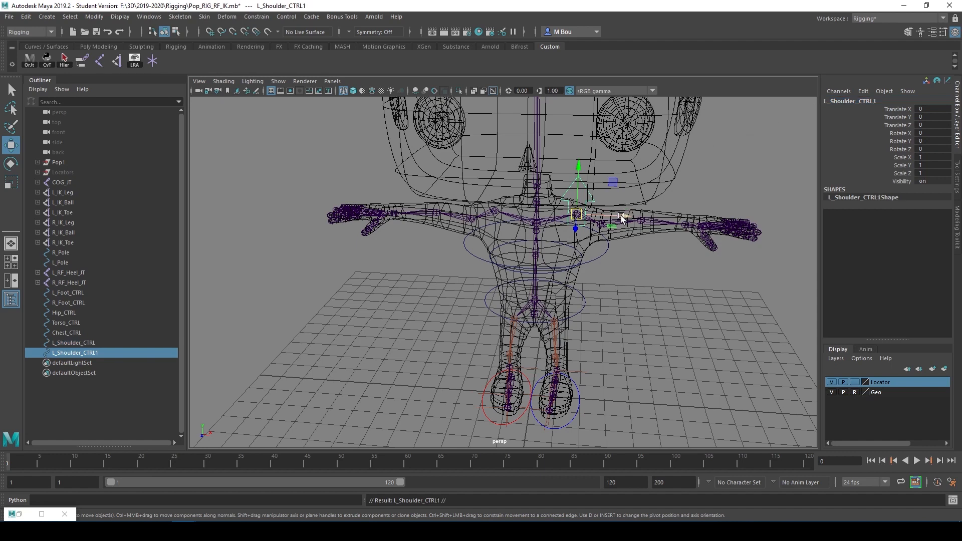
{"action": "key", "text": "v"}
{"action": "left_click_drag", "start_coordinate": [621, 216], "coordinate": [495, 215]}
Step: Rename the duplicated shoulder arrow as R_Shoulder_CTRL
{"action": "left_click_drag", "start_coordinate": [651, 275], "coordinate": [624, 273], "text": "alt"}
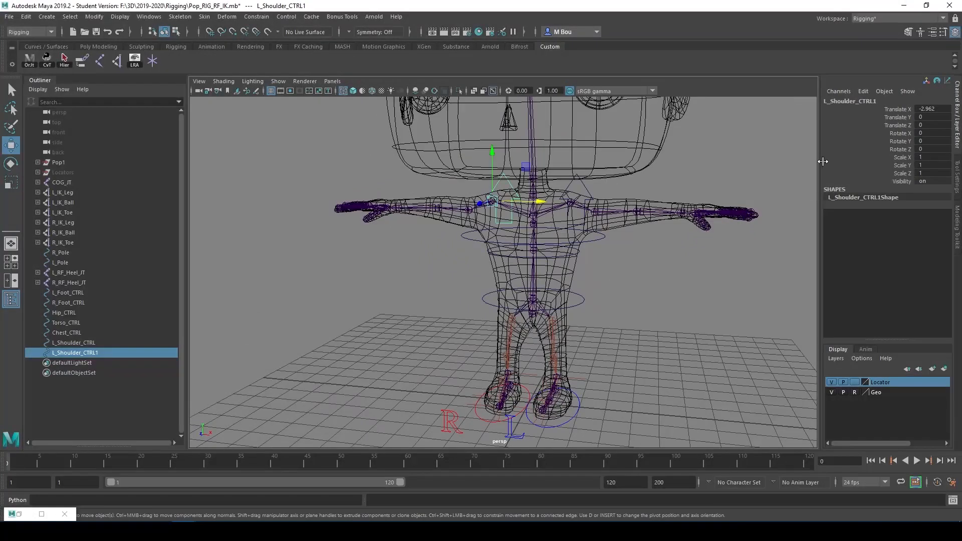
{"action": "left_click", "coordinate": [837, 99]}
{"action": "left_click_drag", "start_coordinate": [829, 101], "coordinate": [825, 104]}
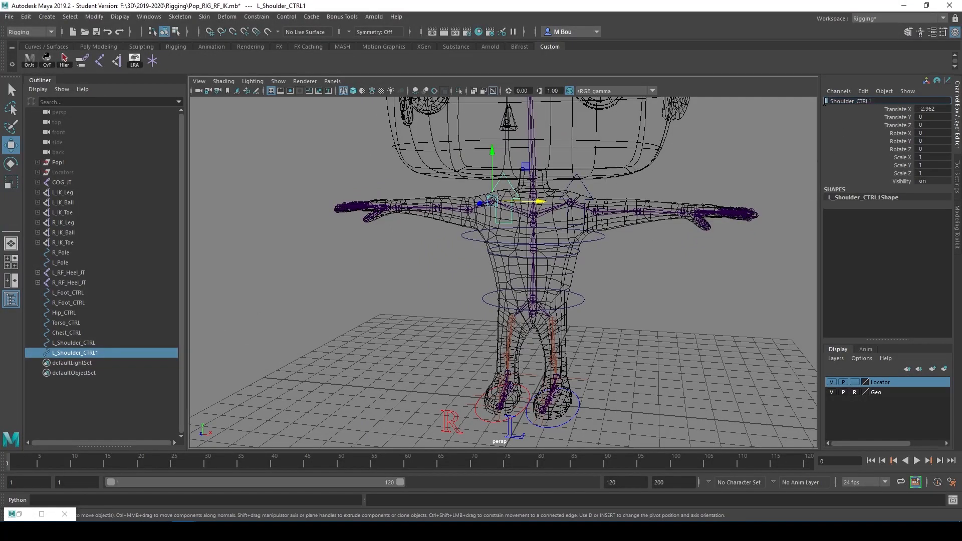
{"action": "type", "text": "R"}
{"action": "key", "text": "BackSpace"}
{"action": "key", "text": "Return"}
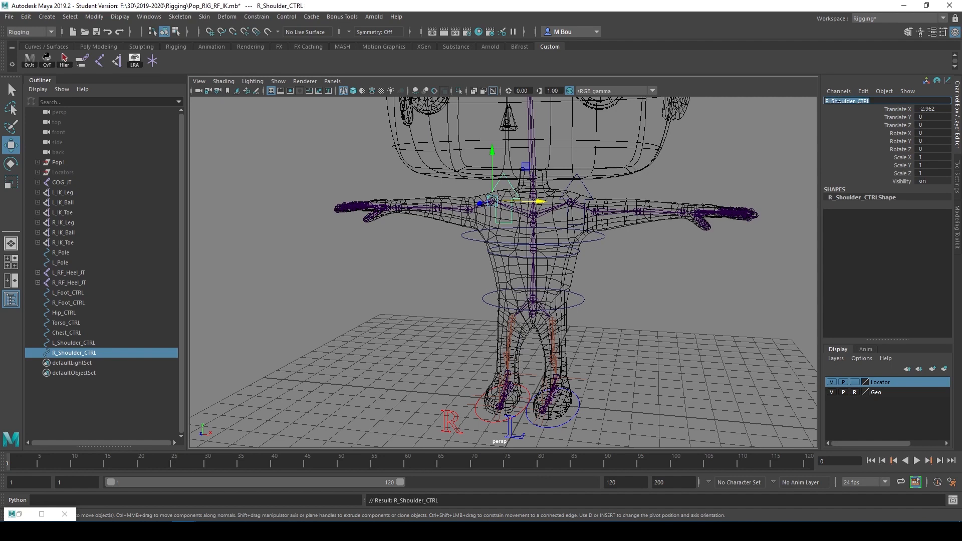
Step: Freeze all transformations of R_Shoulder_CTRL
{"action": "left_click", "coordinate": [838, 91]}
{"action": "mouse_move", "coordinate": [853, 259]}
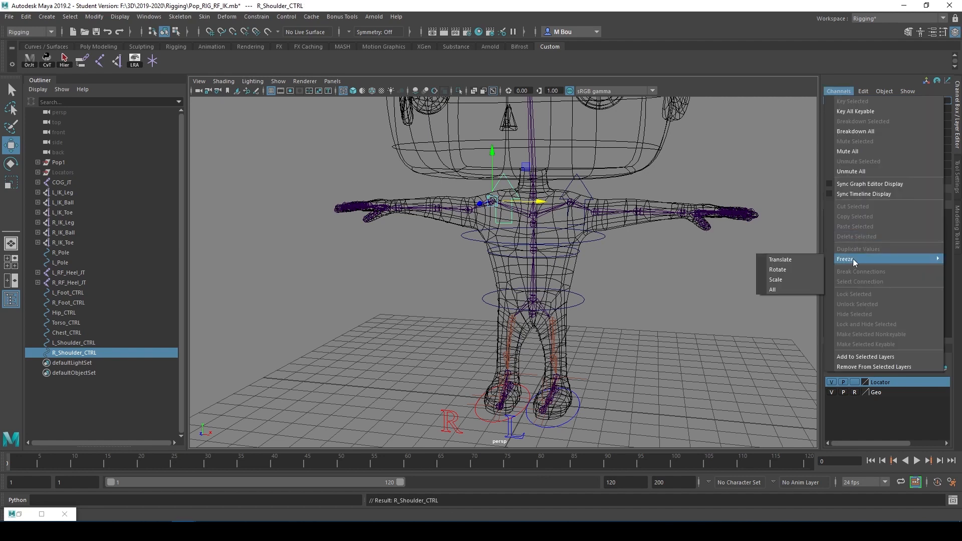
{"action": "left_click", "coordinate": [785, 289]}
Step: Color R_Shoulder_CTRL red and L_Shoulder_CTRL blue with the RigBox Curve Tool, and put the tool away
{"action": "mouse_move", "coordinate": [630, 247]}
{"action": "left_mouse_down", "text": "alt"}
{"action": "mouse_move", "coordinate": [607, 254]}
{"action": "mouse_move", "coordinate": [625, 250]}
{"action": "left_mouse_up", "text": "alt"}
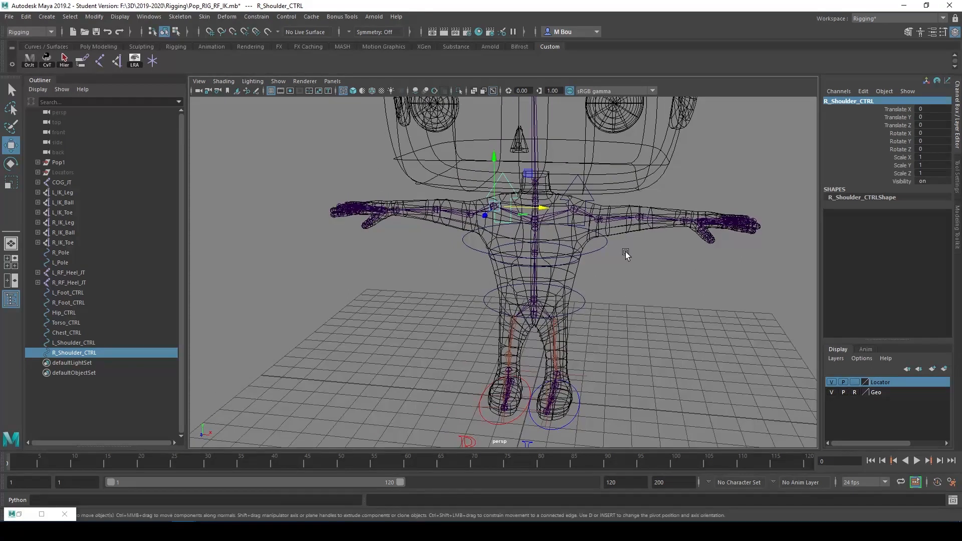
{"action": "left_click", "coordinate": [17, 514]}
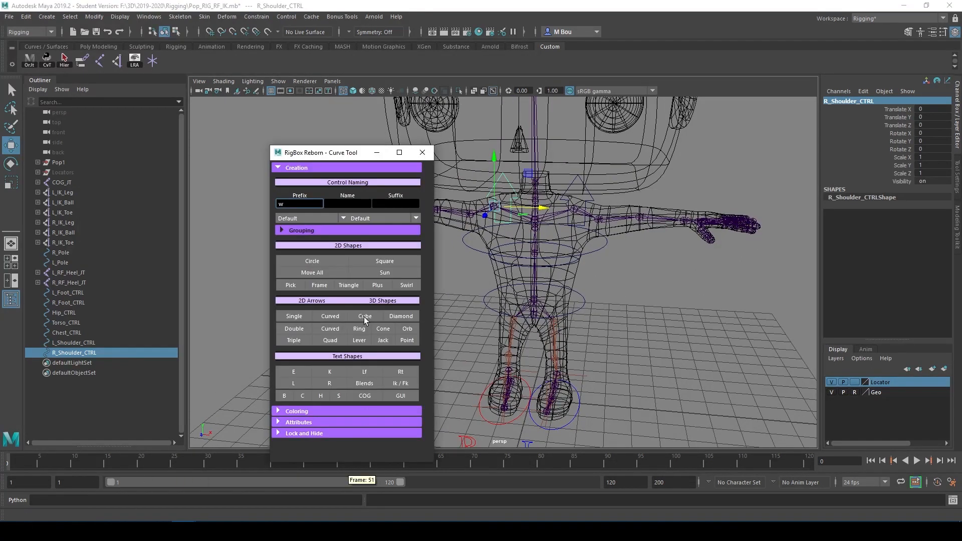
{"action": "left_click_drag", "start_coordinate": [307, 159], "coordinate": [244, 130]}
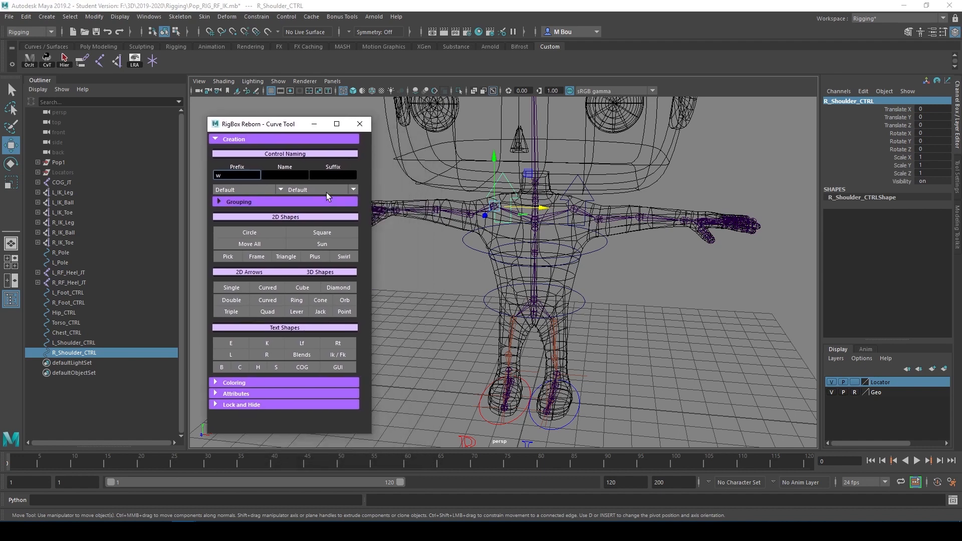
{"action": "left_click", "coordinate": [233, 383]}
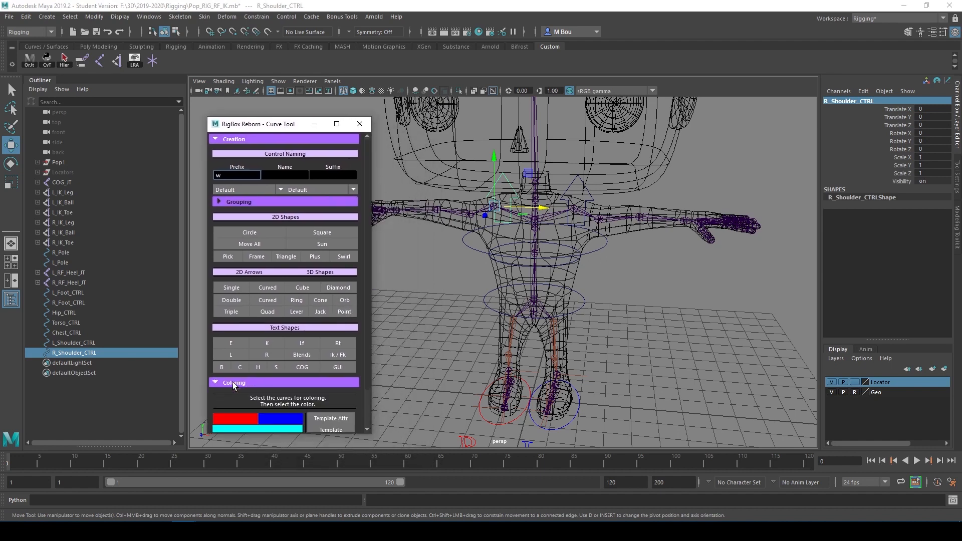
{"action": "left_click", "coordinate": [244, 414]}
{"action": "left_click", "coordinate": [596, 201]}
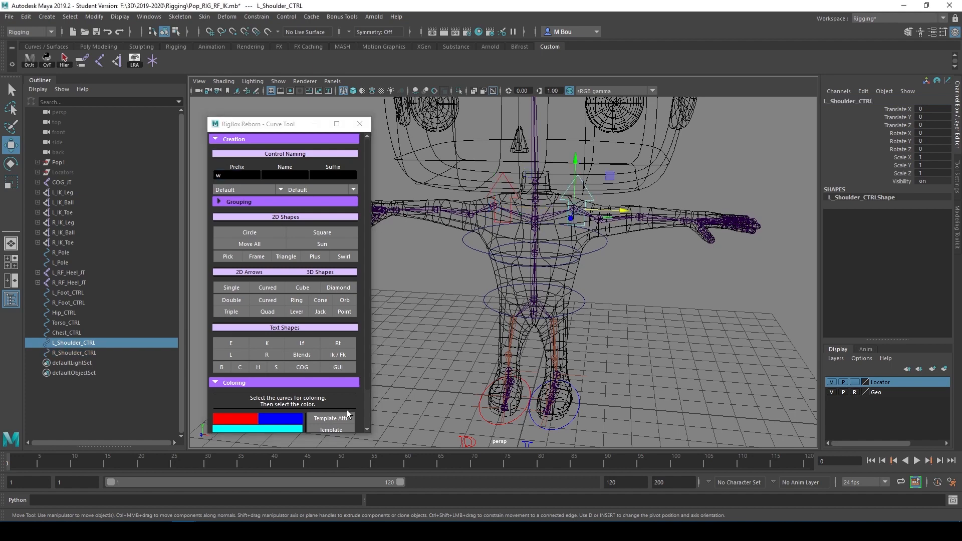
{"action": "left_click", "coordinate": [277, 420]}
{"action": "left_click_drag", "start_coordinate": [691, 288], "coordinate": [603, 251], "text": "alt"}
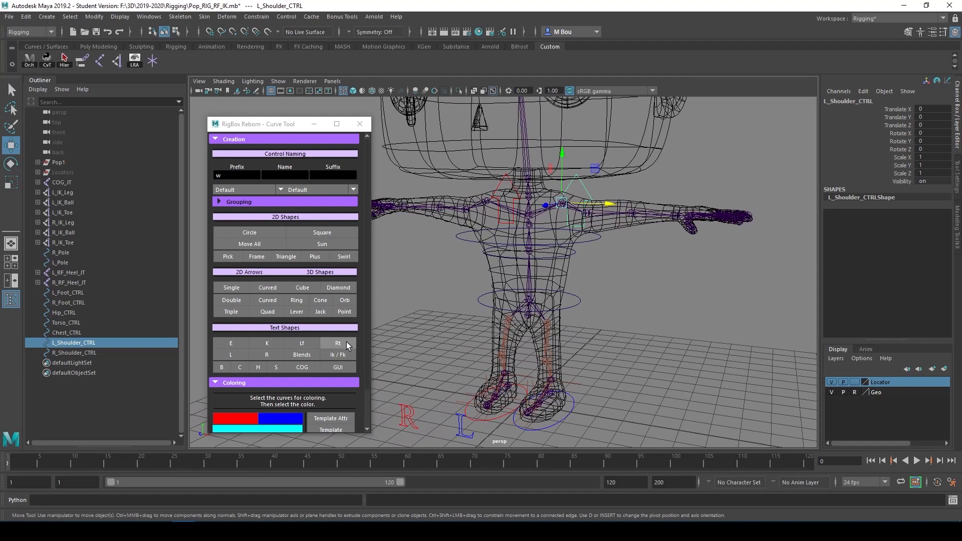
{"action": "scroll", "coordinate": [536, 311], "scroll_direction": "down", "scroll_amount": 2}
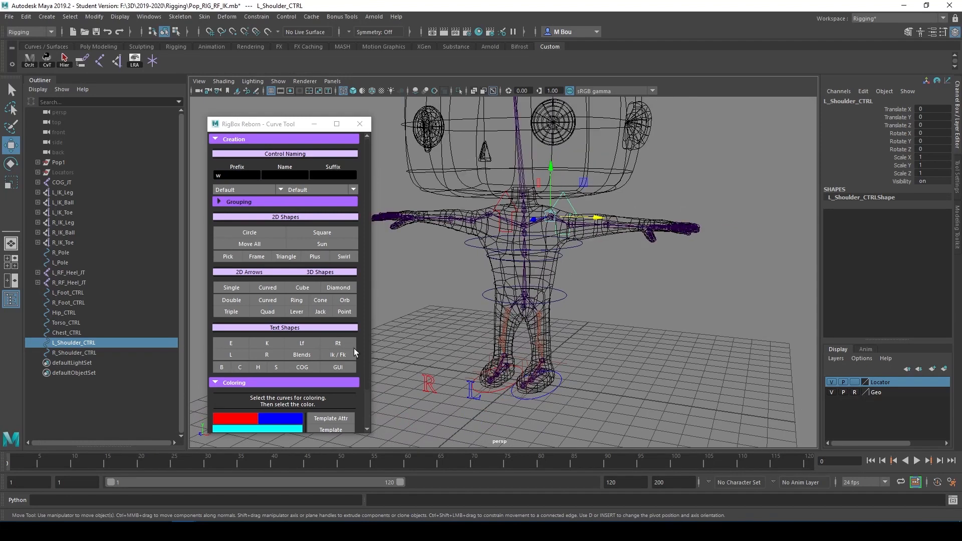
{"action": "scroll", "coordinate": [356, 354], "scroll_direction": "down", "scroll_amount": 1}
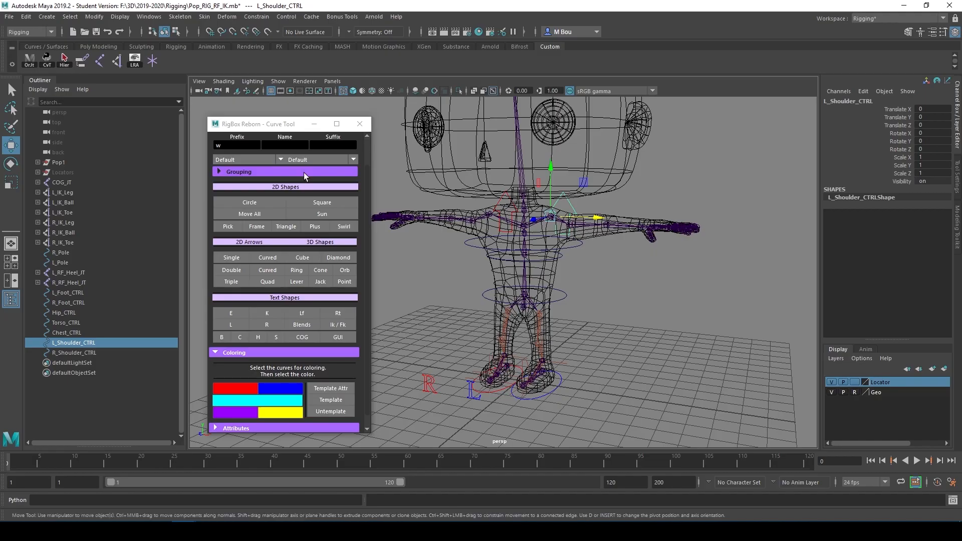
{"action": "left_click", "coordinate": [314, 124]}
Step: Parent-constrain the L_Shoulder_JT joint to L_Shoulder_CTRL
{"action": "mouse_move", "coordinate": [635, 299]}
{"action": "left_mouse_down", "text": "alt"}
{"action": "mouse_move", "coordinate": [566, 306]}
{"action": "mouse_move", "coordinate": [506, 327]}
{"action": "mouse_move", "coordinate": [636, 292]}
{"action": "left_mouse_up", "text": "alt"}
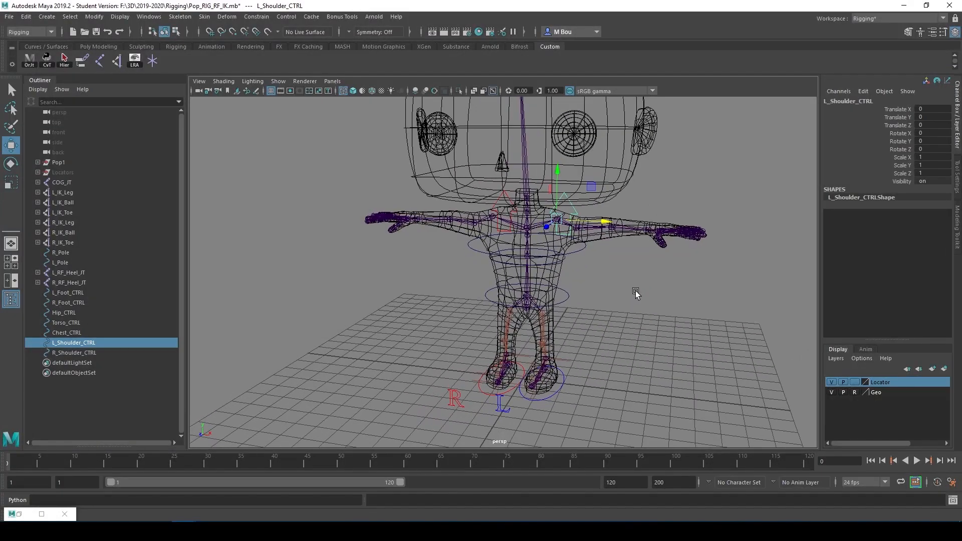
{"action": "scroll", "coordinate": [610, 295], "scroll_direction": "up", "scroll_amount": 1}
{"action": "scroll", "coordinate": [618, 281], "scroll_direction": "up", "scroll_amount": 2}
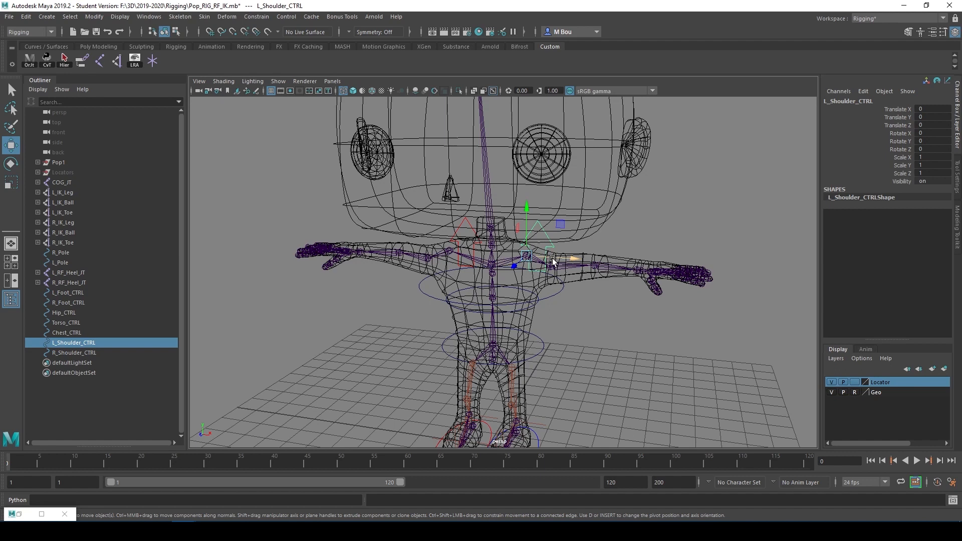
{"action": "key", "text": "q"}
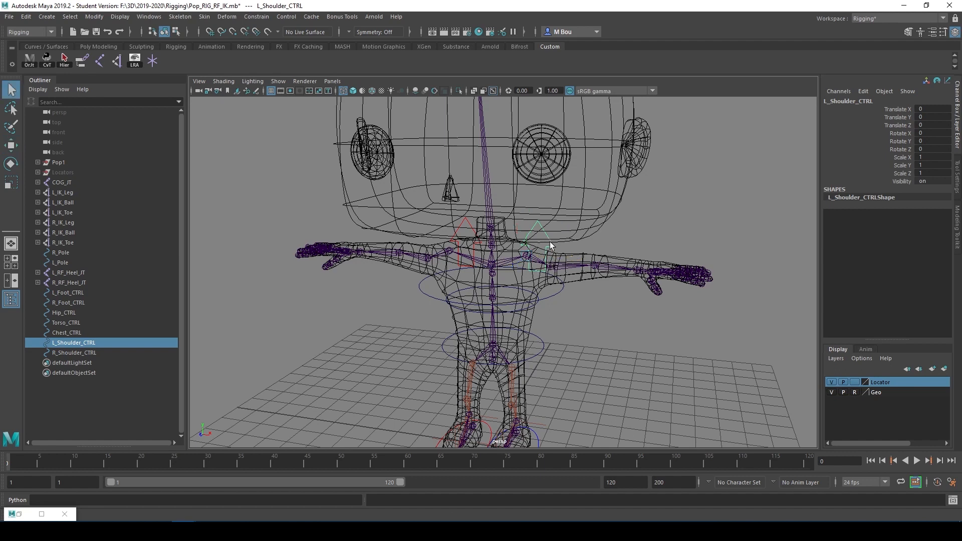
{"action": "left_click", "coordinate": [524, 259]}
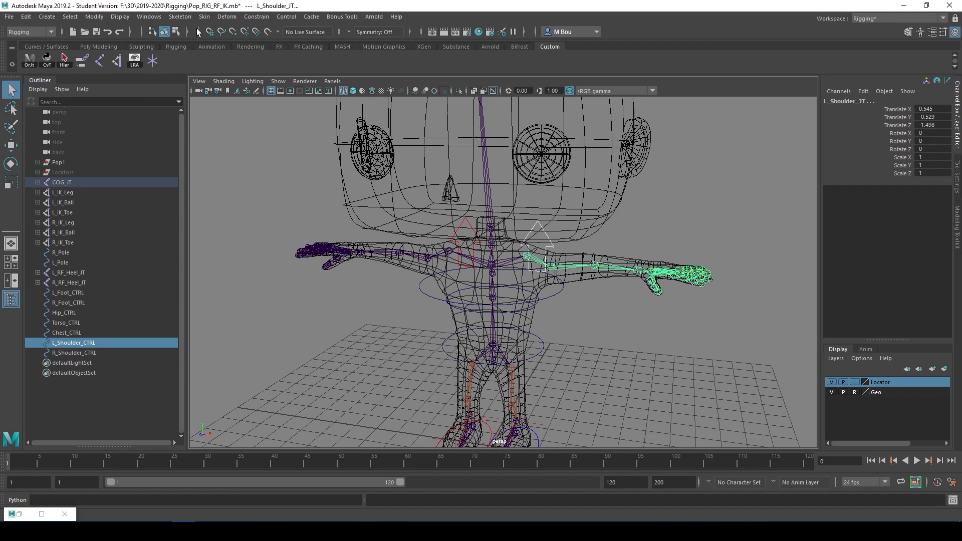
{"action": "left_click", "coordinate": [256, 16]}
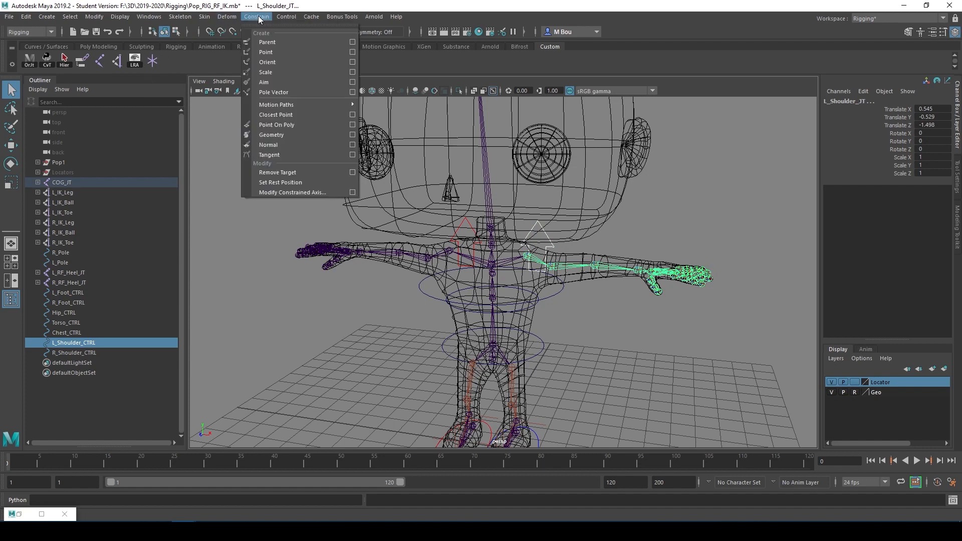
{"action": "left_click", "coordinate": [271, 43]}
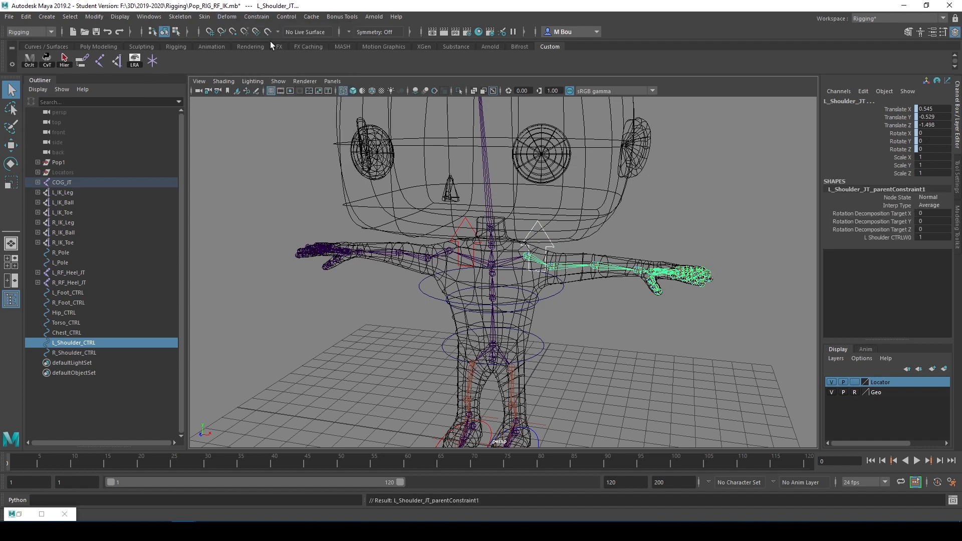
Step: Parent-constrain the R_Shoulder_JT joint to R_Shoulder_CTRL
{"action": "left_click", "coordinate": [452, 250]}
{"action": "left_click", "coordinate": [447, 255], "text": "shift"}
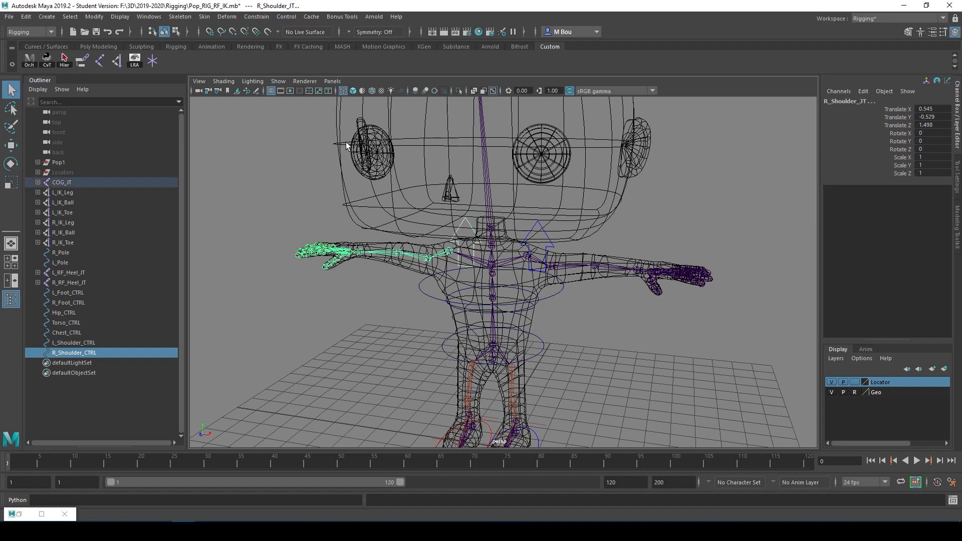
{"action": "left_click", "coordinate": [256, 17]}
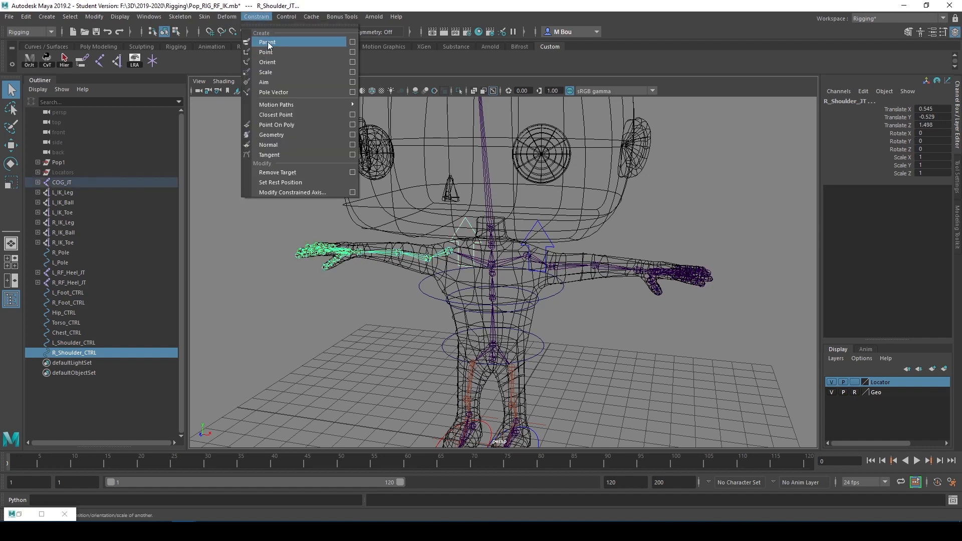
{"action": "left_click", "coordinate": [268, 42]}
Step: Try moving L_Shoulder_CTRL slightly upward to test its constraint, and undo the move
{"action": "left_click_drag", "start_coordinate": [515, 312], "coordinate": [544, 300], "text": "alt"}
{"action": "left_click", "coordinate": [525, 249]}
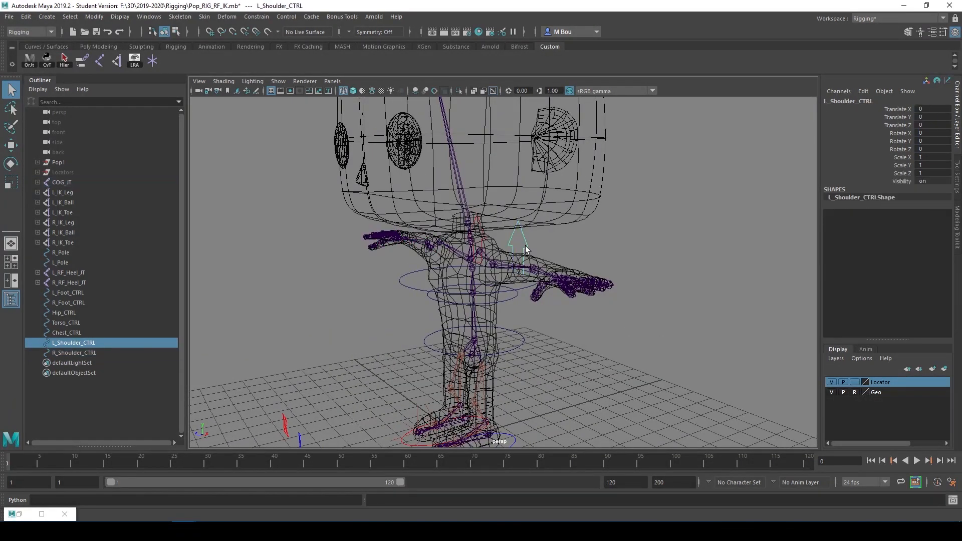
{"action": "key", "text": "w"}
{"action": "left_click_drag", "start_coordinate": [478, 212], "coordinate": [476, 206]}
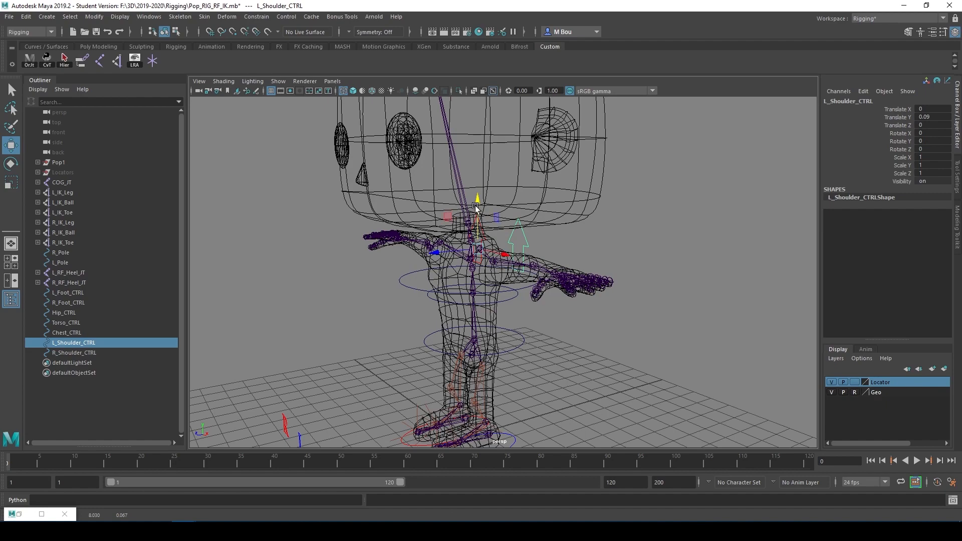
{"action": "key", "text": "ctrl+z"}
Step: Save the scene and accept the student version notice
{"action": "left_click_drag", "start_coordinate": [593, 249], "coordinate": [646, 245], "text": "alt"}
{"action": "key", "text": "ctrl+s"}
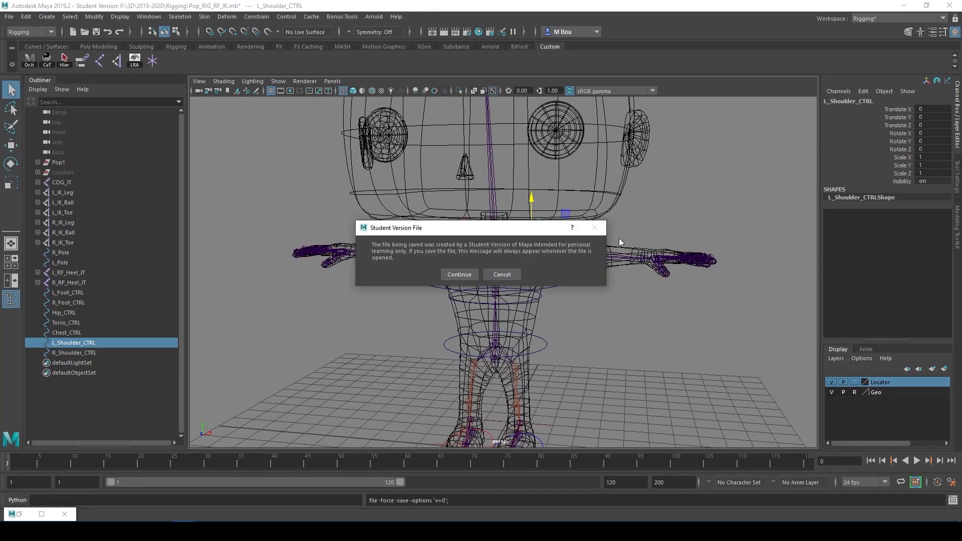
{"action": "left_click", "coordinate": [460, 276]}
Step: Bring back the RigBox Curve Tool and create a circle curve for the neck control
{"action": "middle_click_drag", "start_coordinate": [581, 299], "coordinate": [586, 281], "text": "alt"}
{"action": "left_click_drag", "start_coordinate": [579, 314], "coordinate": [525, 257], "text": "alt"}
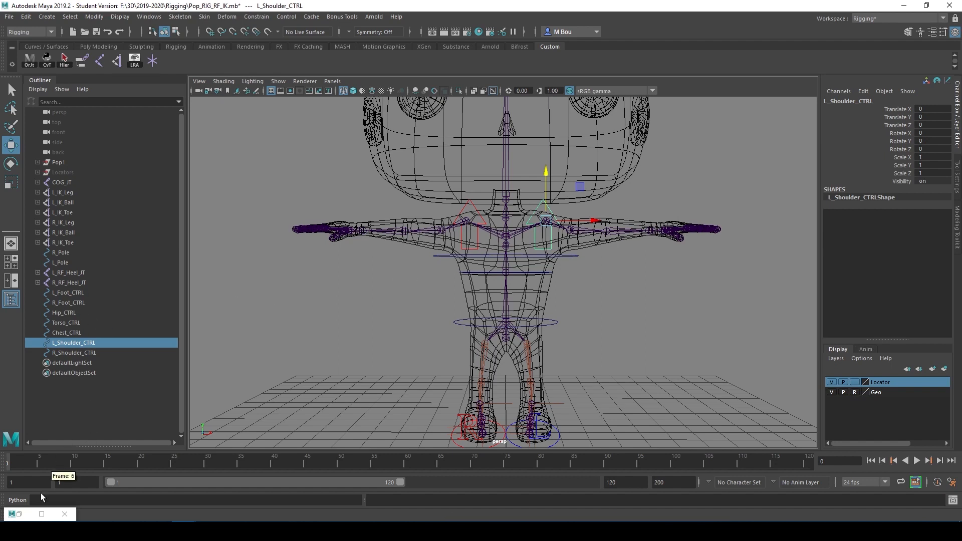
{"action": "left_click", "coordinate": [42, 514]}
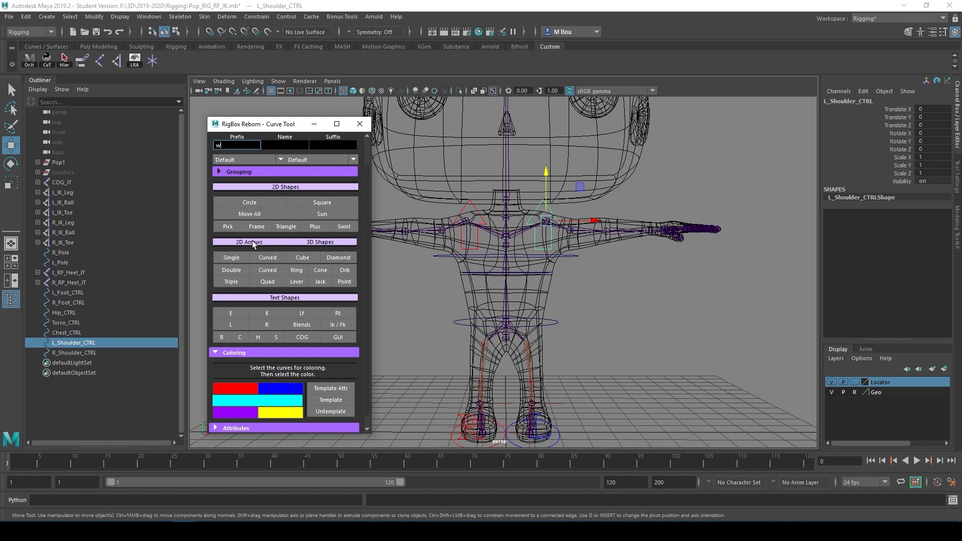
{"action": "left_click_drag", "start_coordinate": [270, 127], "coordinate": [245, 99]}
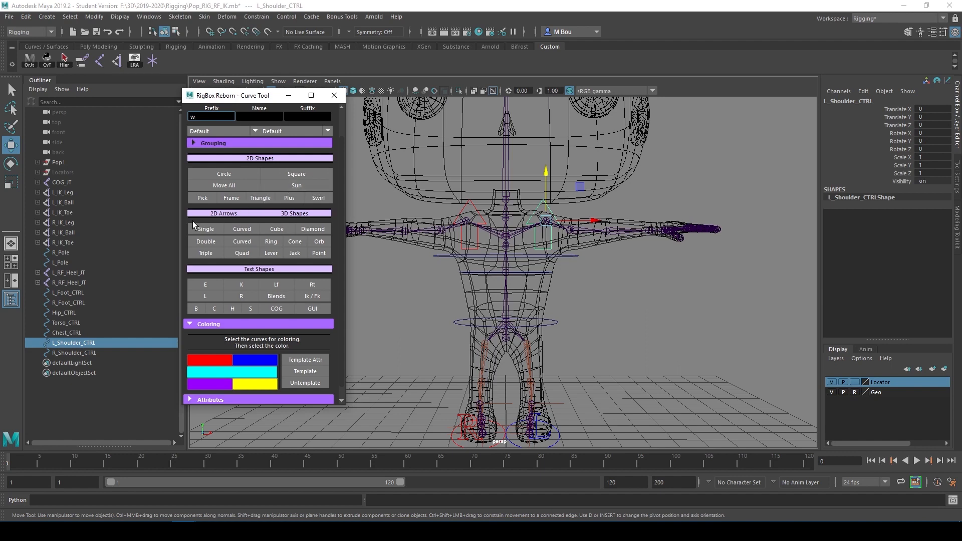
{"action": "left_click", "coordinate": [220, 172]}
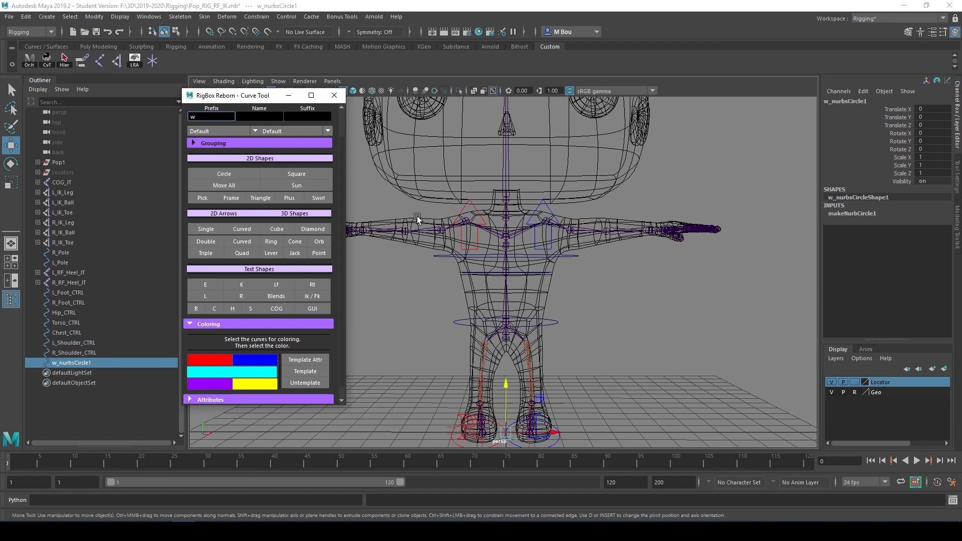
Step: Move the new circle up from the ground to the base of the neck and snap it onto the neck joint
{"action": "left_click_drag", "start_coordinate": [502, 401], "coordinate": [504, 230]}
{"action": "key", "text": "v"}
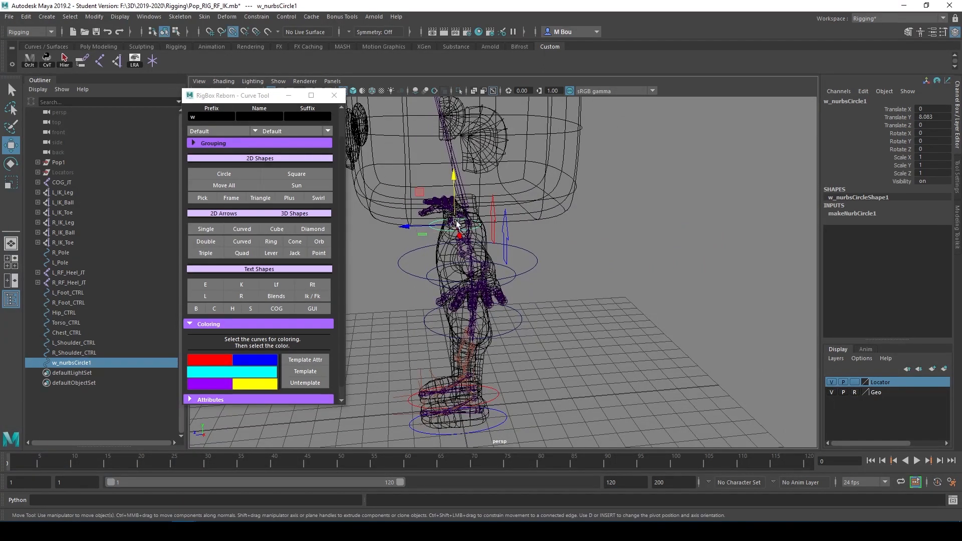
{"action": "left_click_drag", "start_coordinate": [456, 222], "coordinate": [467, 225]}
{"action": "left_click_drag", "start_coordinate": [544, 275], "coordinate": [598, 273], "text": "alt"}
{"action": "left_click_drag", "start_coordinate": [497, 217], "coordinate": [559, 265]}
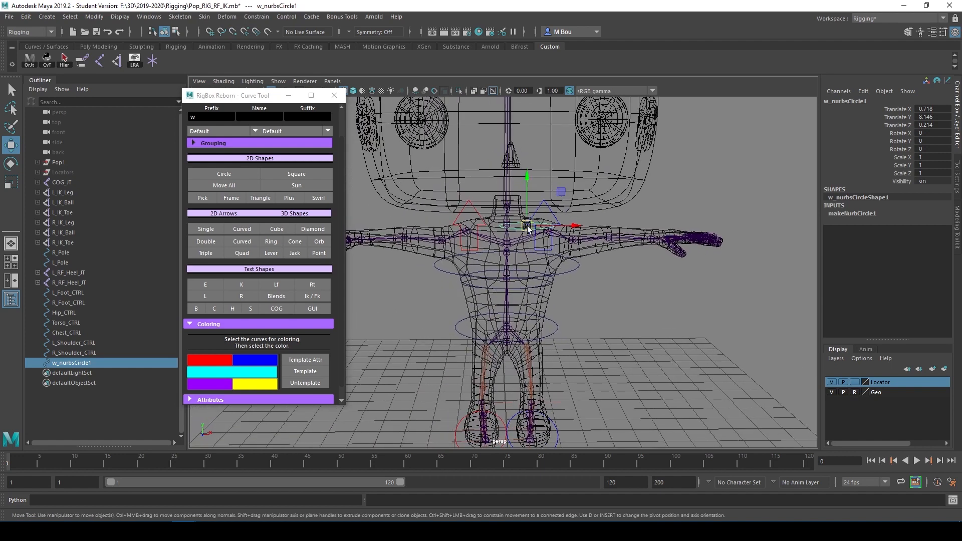
{"action": "left_click_drag", "start_coordinate": [532, 225], "coordinate": [470, 226]}
{"action": "key", "text": "v"}
{"action": "left_click_drag", "start_coordinate": [521, 250], "coordinate": [632, 243], "text": "alt"}
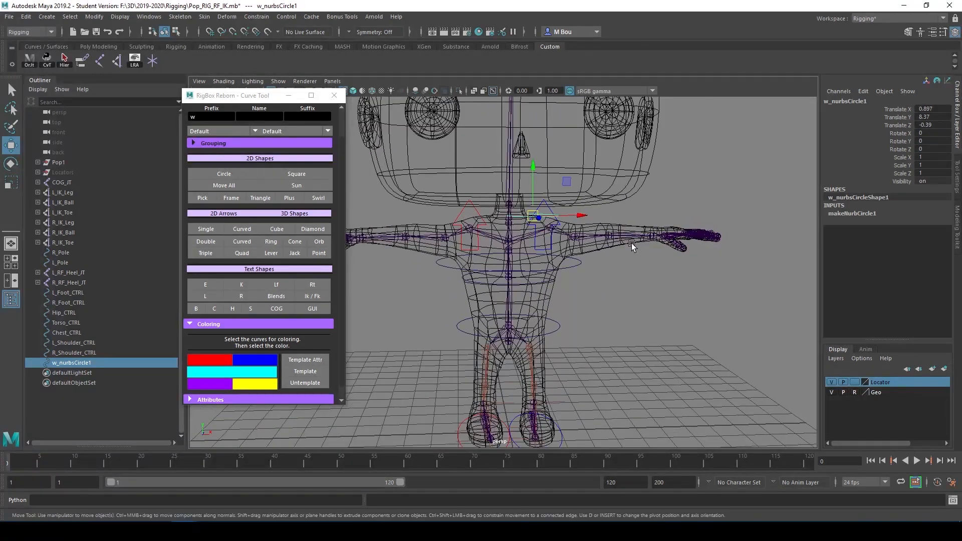
{"action": "key", "text": "v"}
{"action": "left_click_drag", "start_coordinate": [533, 218], "coordinate": [526, 240]}
Step: Scale the neck circle uniformly to about 2.535 and raise it to about 8.57 in Translate Y
{"action": "key", "text": "r"}
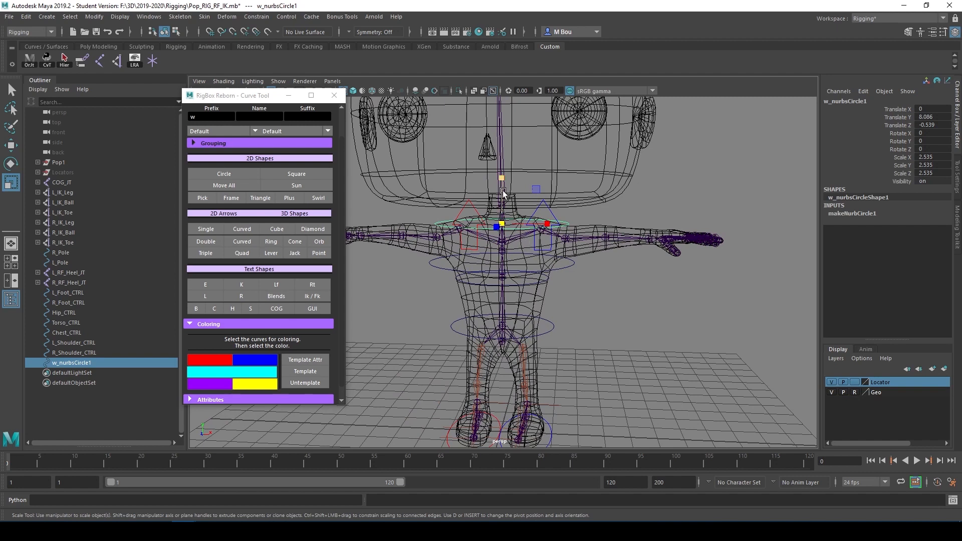
{"action": "key", "text": "w"}
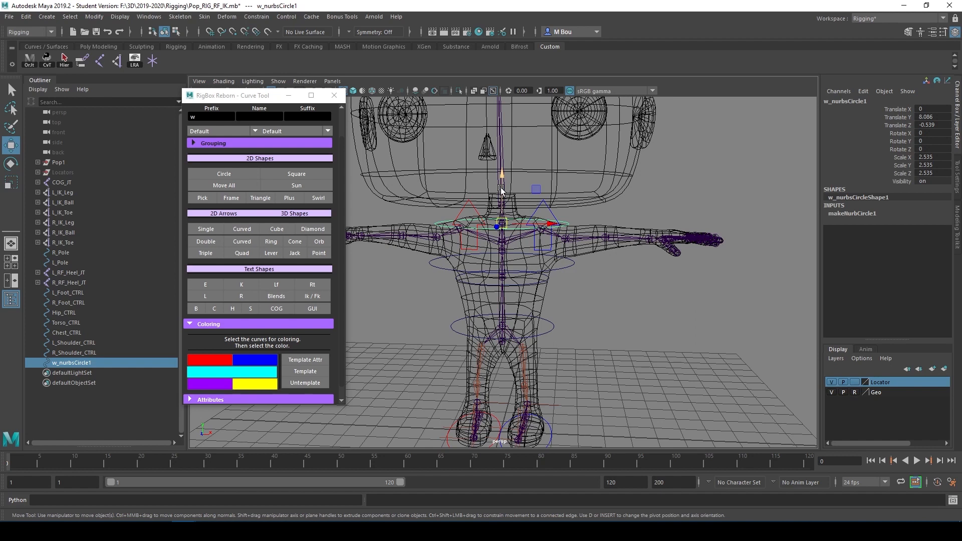
{"action": "left_click_drag", "start_coordinate": [501, 188], "coordinate": [494, 173]}
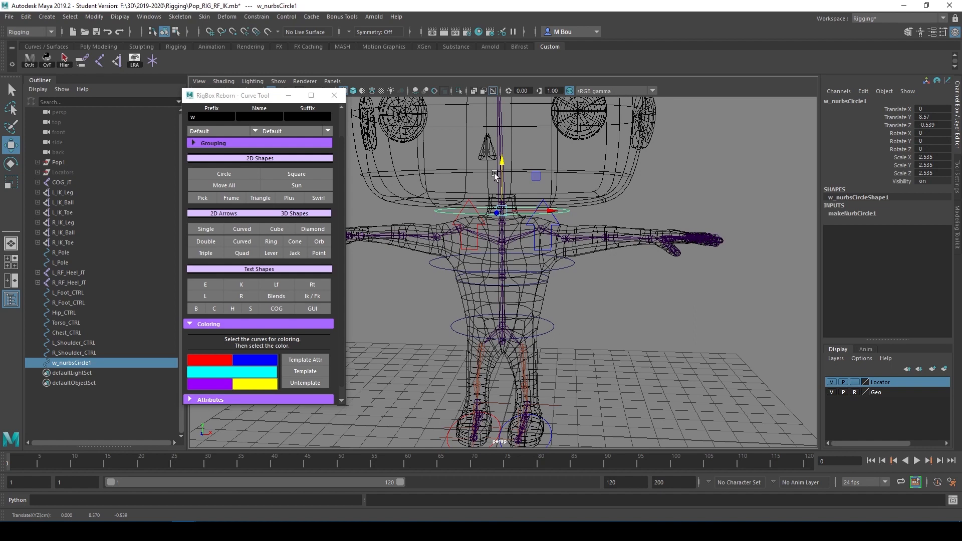
Step: Snap the pivot of the neck circle down onto the neck joint
{"action": "key", "text": "d"}
{"action": "key", "text": "v"}
{"action": "left_click_drag", "start_coordinate": [501, 189], "coordinate": [503, 211]}
{"action": "left_click_drag", "start_coordinate": [607, 206], "coordinate": [709, 232], "text": "alt"}
{"action": "key", "text": "q"}
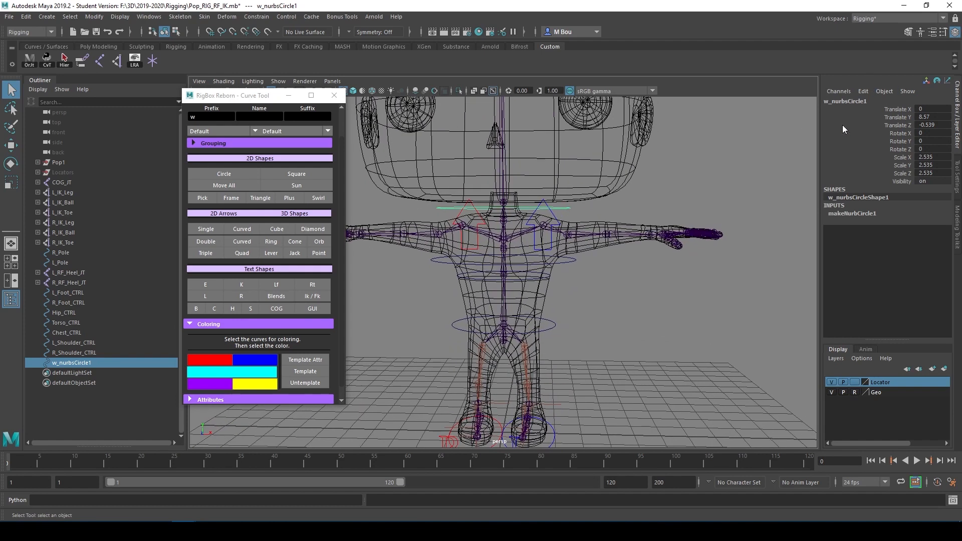
Step: Delete the neck circle's history and freeze all its transformations
{"action": "left_click", "coordinate": [865, 94]}
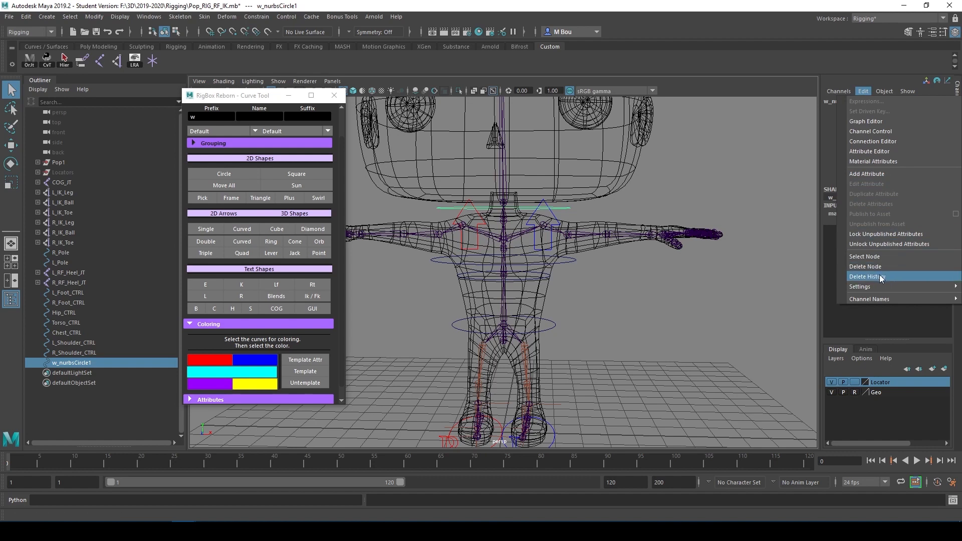
{"action": "left_click", "coordinate": [890, 277]}
{"action": "left_click", "coordinate": [840, 95]}
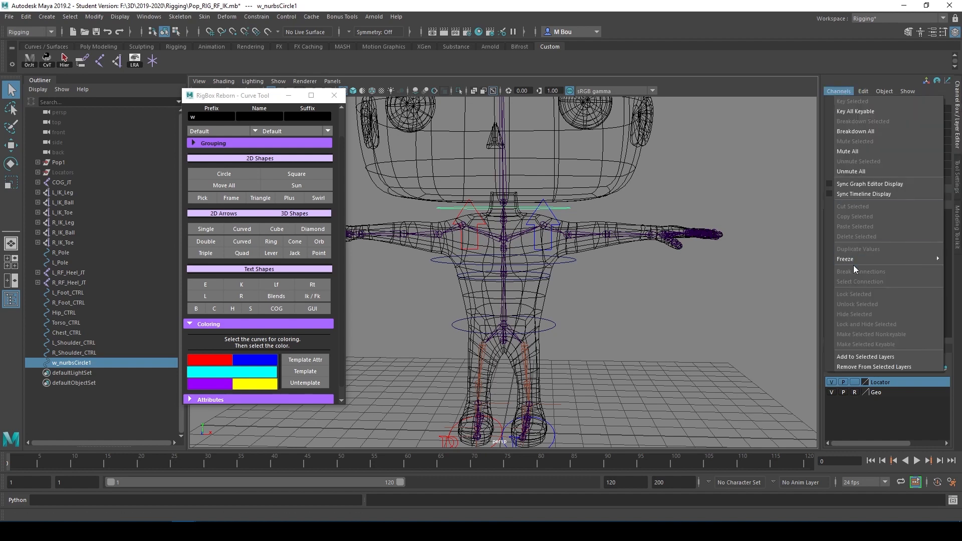
{"action": "mouse_move", "coordinate": [853, 259]}
{"action": "left_click", "coordinate": [784, 289]}
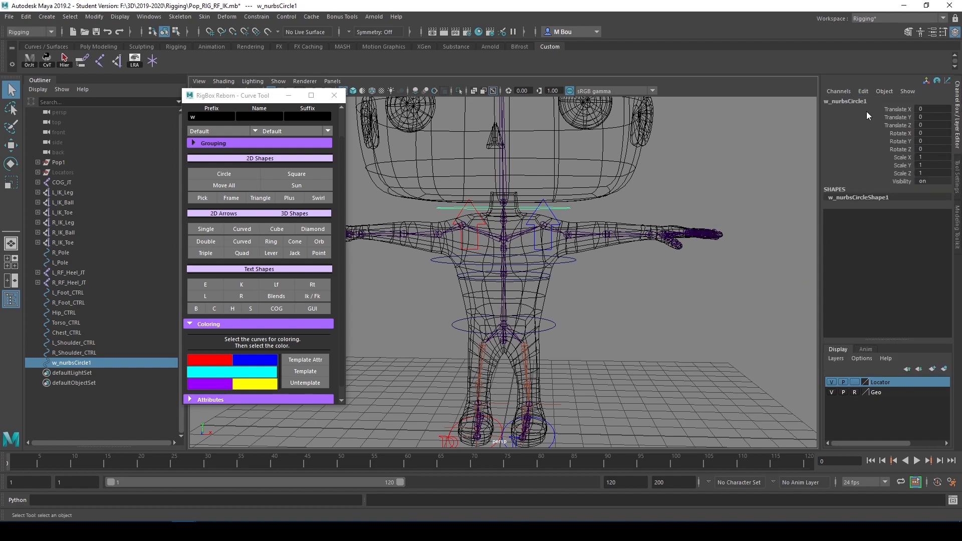
Step: Rename the neck circle as Neck_CTRL
{"action": "double_click", "coordinate": [849, 102]}
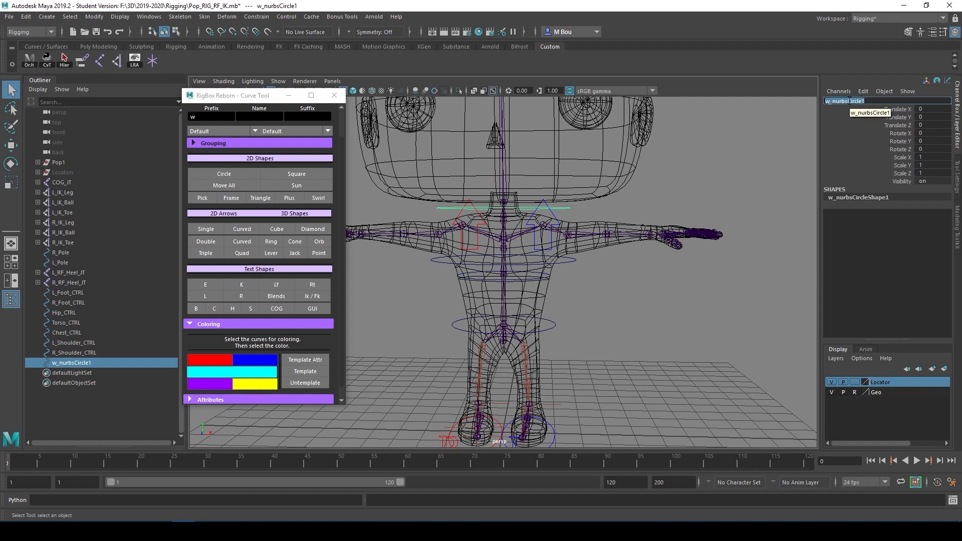
{"action": "type", "text": "Neck_CTRL"}
{"action": "key", "text": "Return"}
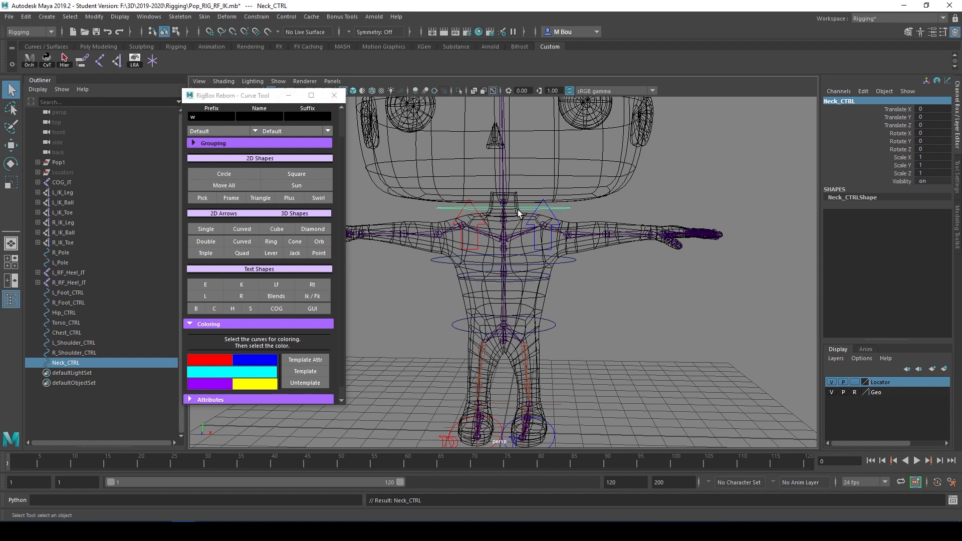
Step: Parent-constrain the Neck_JT joint to Neck_CTRL
{"action": "scroll", "coordinate": [525, 219], "scroll_direction": "up", "scroll_amount": 2}
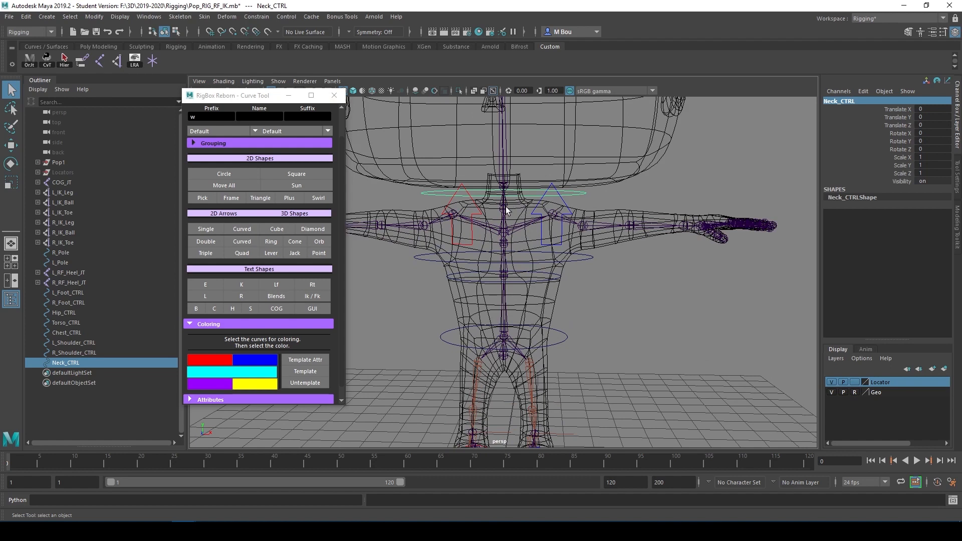
{"action": "left_click", "coordinate": [505, 207]}
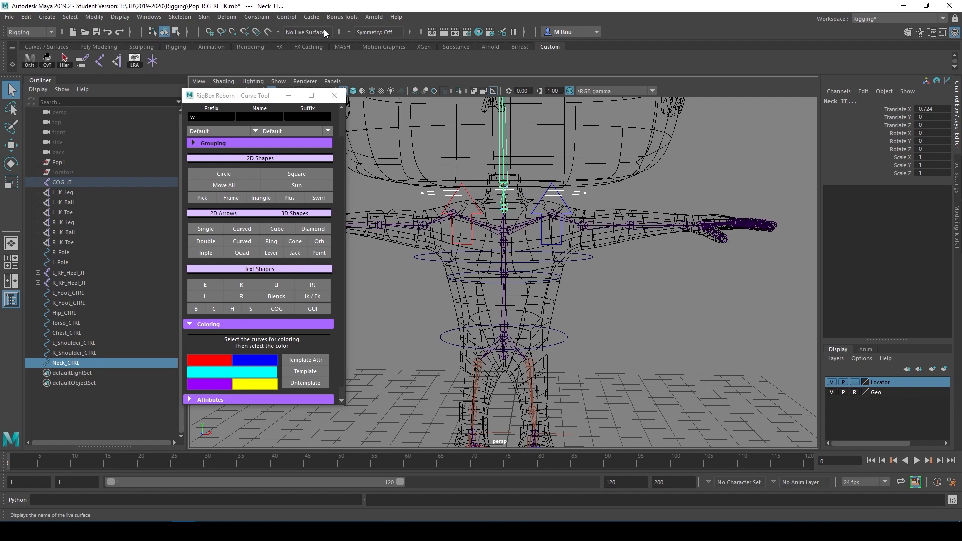
{"action": "left_click", "coordinate": [261, 17]}
{"action": "left_click", "coordinate": [274, 42]}
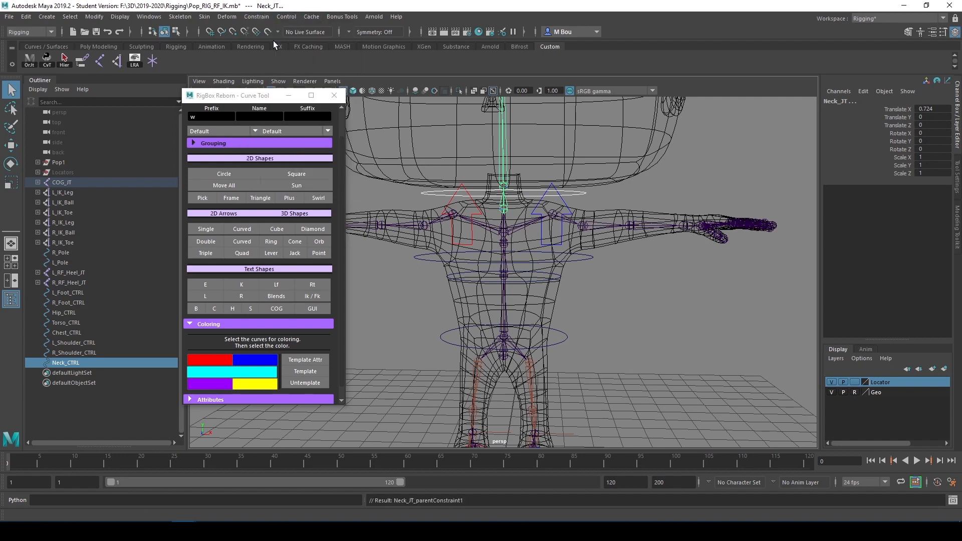
Step: Clear the selection and save the scene, accepting the student version notice
{"action": "left_click_drag", "start_coordinate": [699, 220], "coordinate": [663, 223], "text": "alt"}
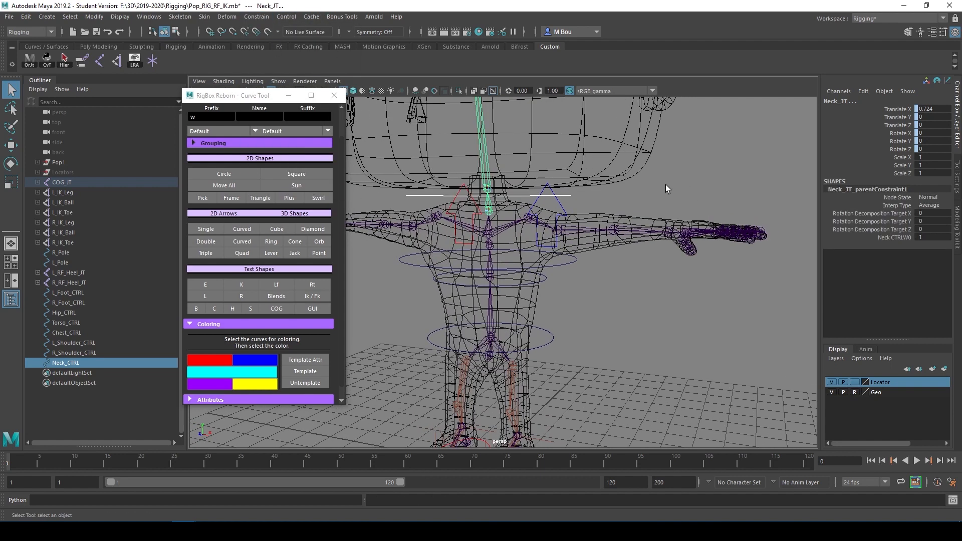
{"action": "key", "text": "w"}
{"action": "left_click", "coordinate": [664, 188]}
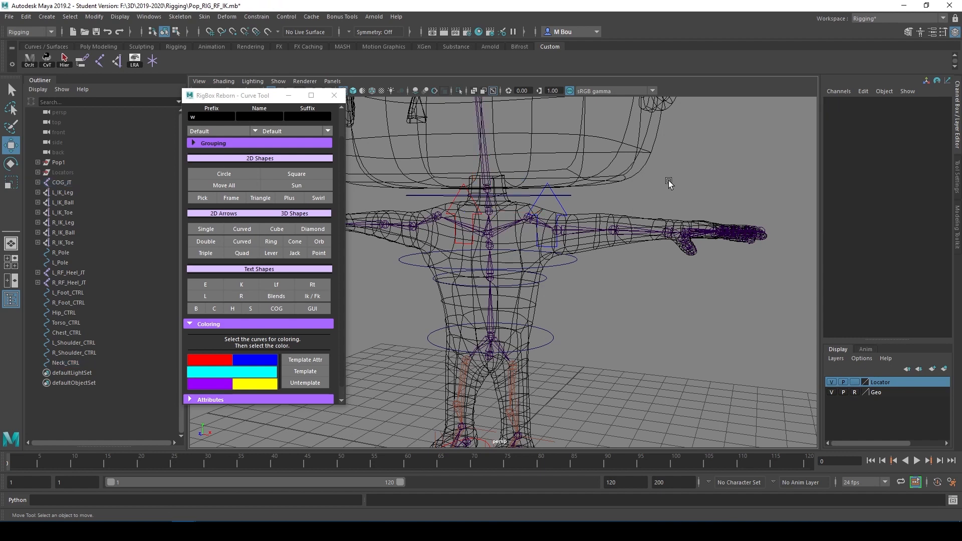
{"action": "key", "text": "ctrl+s"}
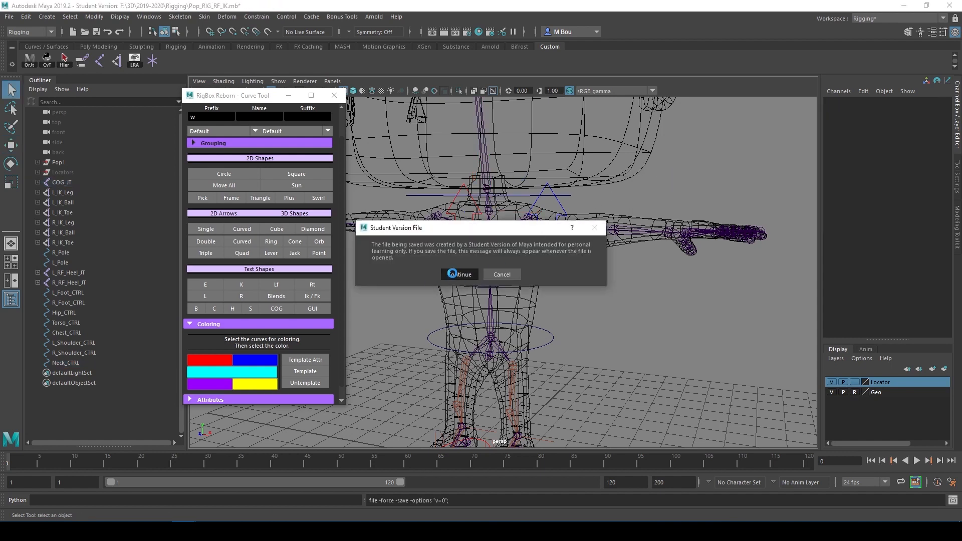
{"action": "left_click", "coordinate": [456, 273]}
Step: Create a 3D Ring curve with the RigBox Curve Tool and raise it above the head to about 16.892 in Translate Y
{"action": "mouse_move", "coordinate": [653, 185]}
{"action": "left_mouse_down", "text": "alt"}
{"action": "mouse_move", "coordinate": [640, 183]}
{"action": "mouse_move", "coordinate": [658, 189]}
{"action": "left_mouse_up", "text": "alt"}
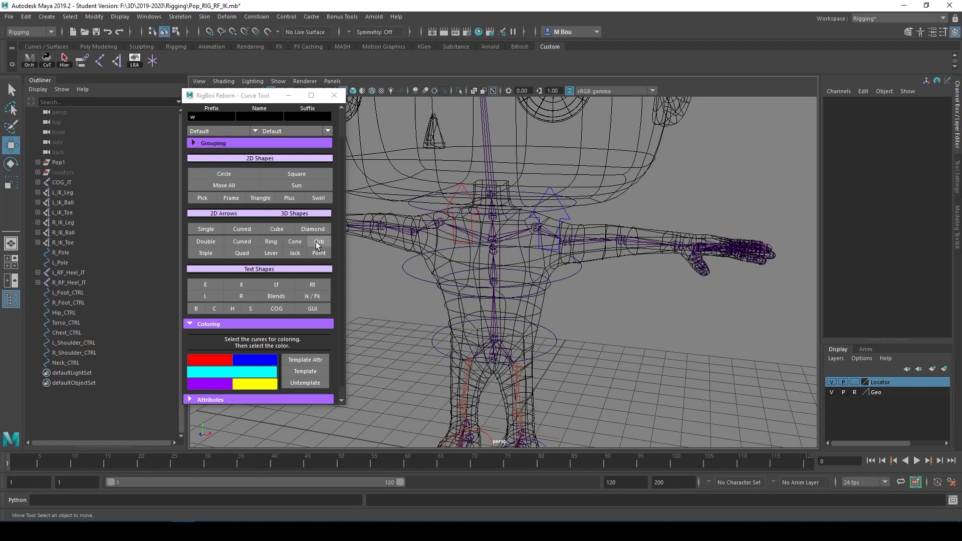
{"action": "scroll", "coordinate": [314, 241], "scroll_direction": "down", "scroll_amount": 1}
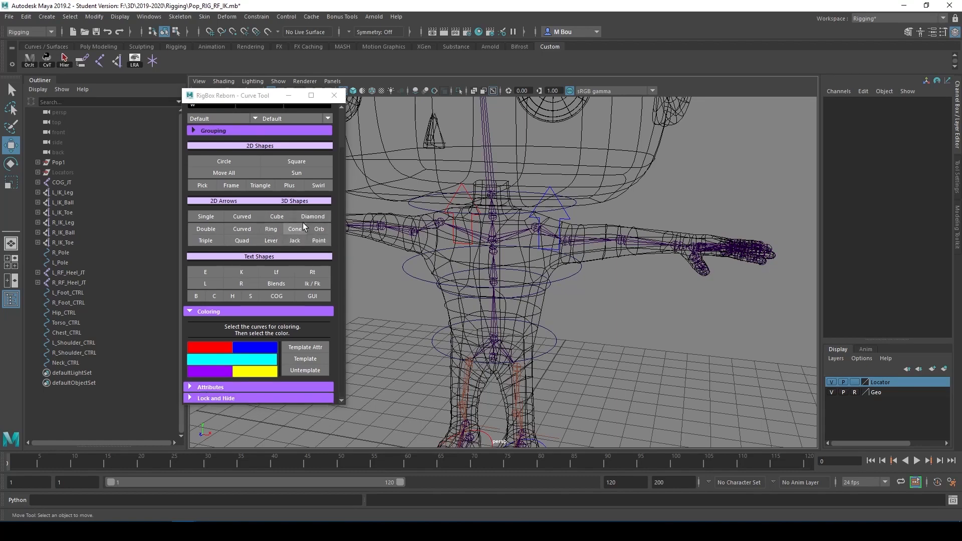
{"action": "left_click", "coordinate": [271, 229]}
{"action": "left_click_drag", "start_coordinate": [486, 421], "coordinate": [486, 111]}
{"action": "key", "text": "f"}
{"action": "left_click_drag", "start_coordinate": [518, 268], "coordinate": [502, 48]}
Step: Scale the ring above the head uniformly to about 2.704
{"action": "left_click_drag", "start_coordinate": [610, 208], "coordinate": [619, 244], "text": "alt"}
{"action": "key", "text": "r"}
{"action": "left_click_drag", "start_coordinate": [485, 186], "coordinate": [595, 247]}
{"action": "left_click_drag", "start_coordinate": [615, 209], "coordinate": [591, 232], "text": "alt"}
{"action": "key", "text": "d"}
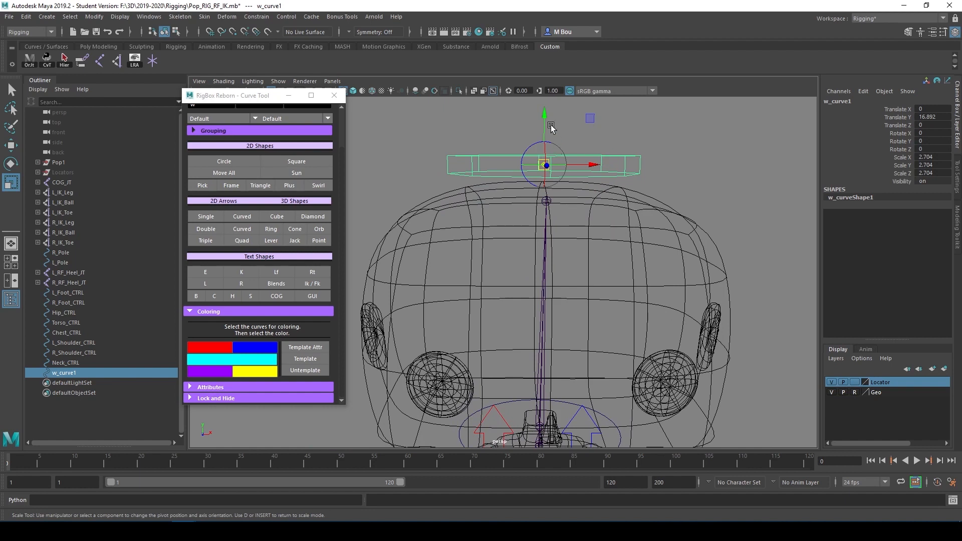
{"action": "left_click_drag", "start_coordinate": [545, 120], "coordinate": [545, 163]}
{"action": "key", "text": "ctrl+z"}
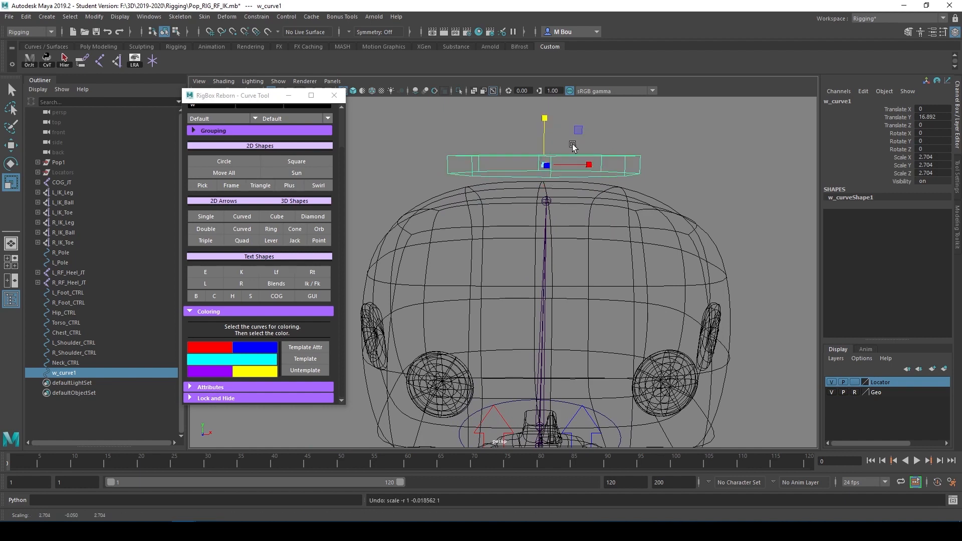
Step: Move the ring's pivot down from above the head and snap it onto the joint at the top of the neck
{"action": "key", "text": "w"}
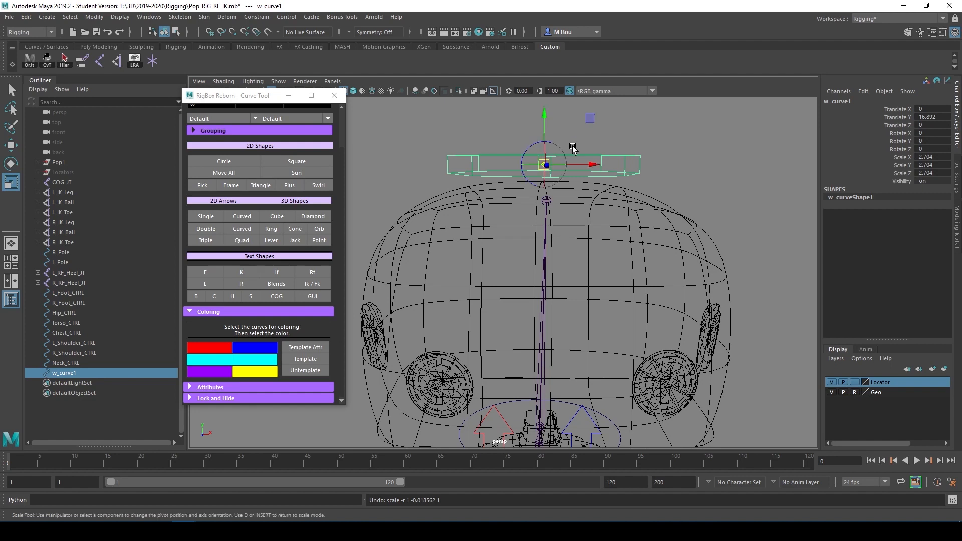
{"action": "left_click_drag", "start_coordinate": [543, 122], "coordinate": [608, 393]}
{"action": "left_click_drag", "start_coordinate": [671, 362], "coordinate": [667, 336], "text": "alt"}
{"action": "key", "text": "v"}
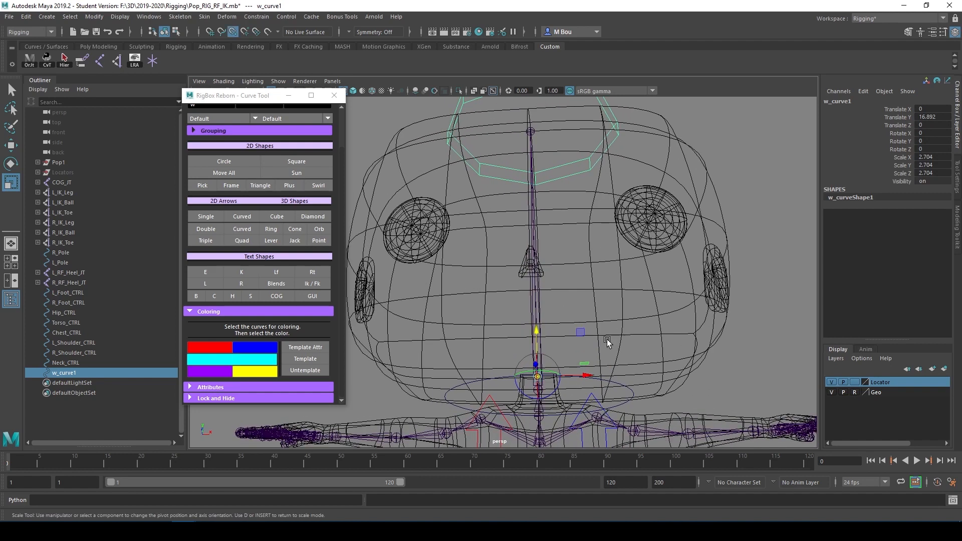
{"action": "left_click_drag", "start_coordinate": [537, 334], "coordinate": [541, 397]}
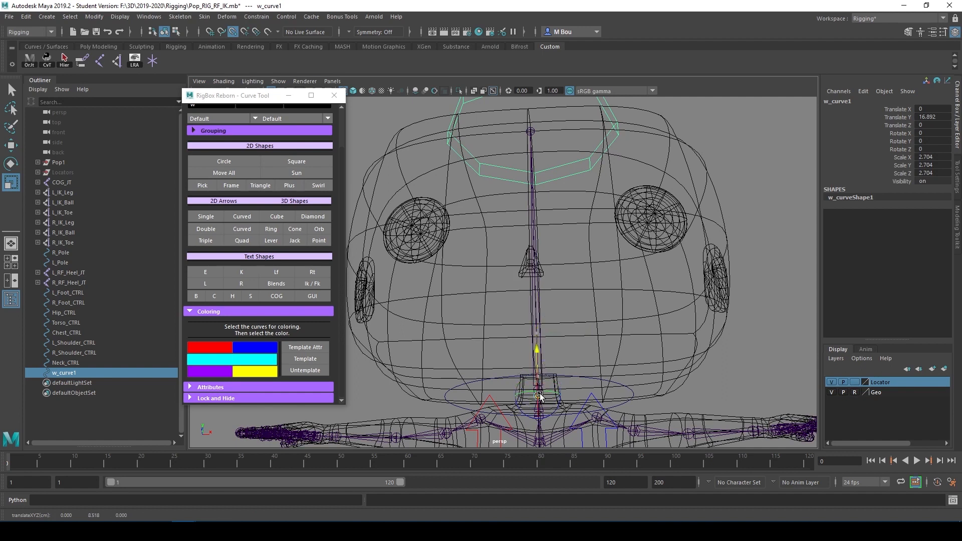
{"action": "left_click_drag", "start_coordinate": [623, 365], "coordinate": [526, 376], "text": "alt"}
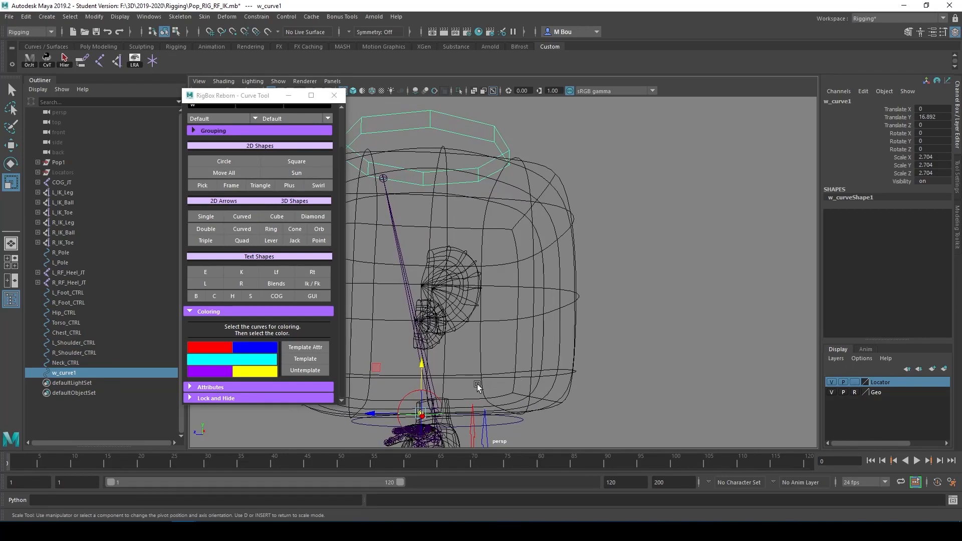
{"action": "mouse_move", "coordinate": [421, 415]}
{"action": "left_mouse_down"}
{"action": "mouse_move", "coordinate": [392, 415]}
{"action": "mouse_move", "coordinate": [431, 419]}
{"action": "left_mouse_up"}
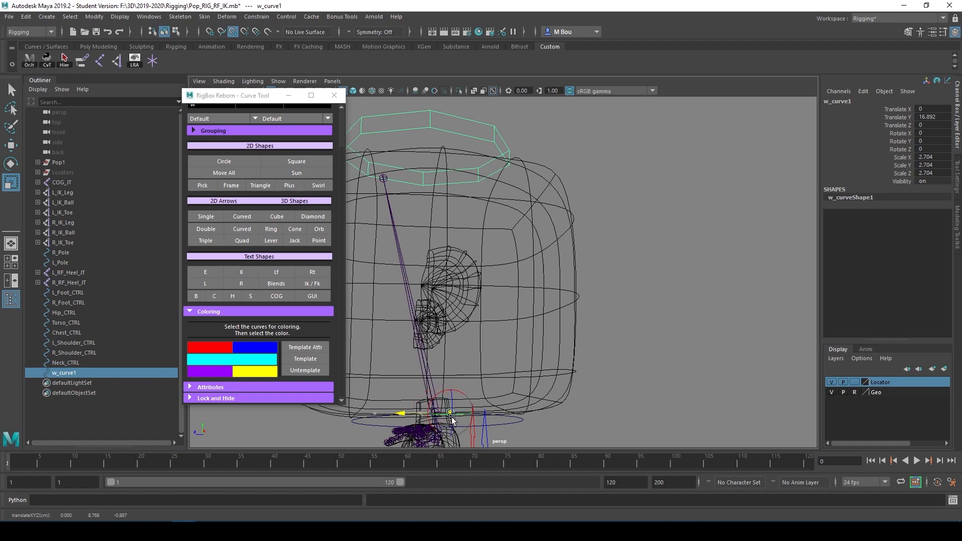
{"action": "left_click_drag", "start_coordinate": [496, 404], "coordinate": [667, 301], "text": "alt"}
{"action": "key", "text": "q"}
{"action": "mouse_move", "coordinate": [711, 269]}
{"action": "left_mouse_down", "text": "alt"}
{"action": "mouse_move", "coordinate": [608, 288]}
{"action": "mouse_move", "coordinate": [697, 278]}
{"action": "left_mouse_up", "text": "alt"}
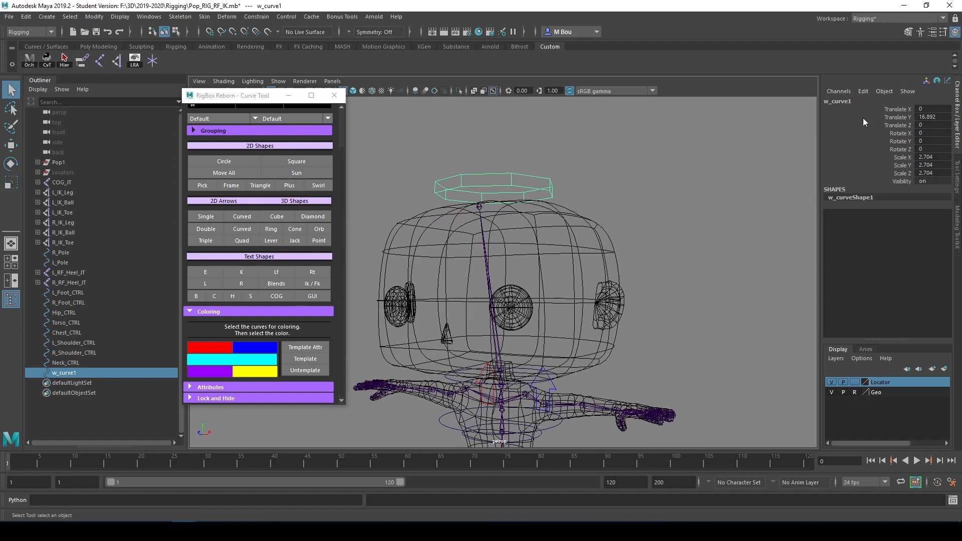
Step: Delete the history of the ring above the head and freeze its scale
{"action": "left_click", "coordinate": [862, 92]}
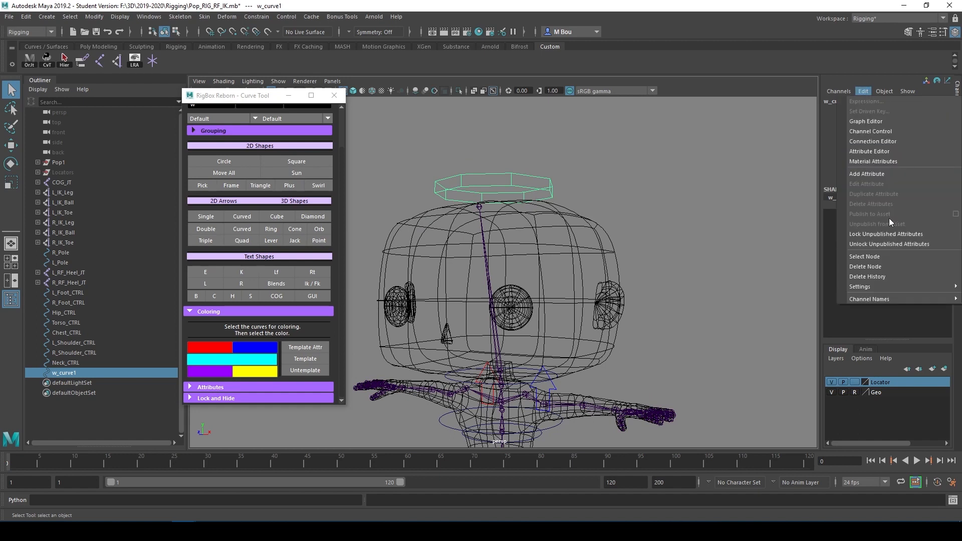
{"action": "left_click", "coordinate": [882, 273]}
{"action": "left_click", "coordinate": [845, 92]}
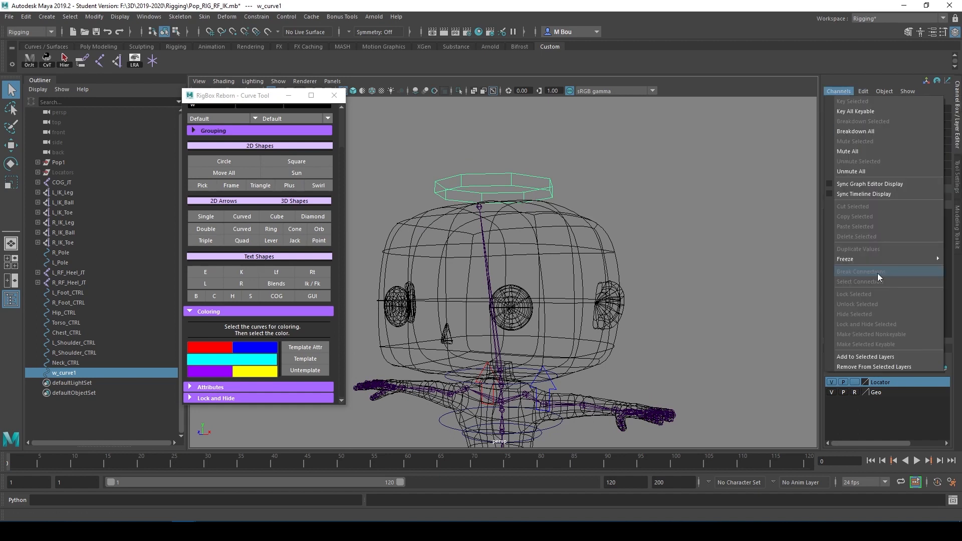
{"action": "mouse_move", "coordinate": [858, 260]}
{"action": "left_click", "coordinate": [792, 281]}
Step: Rename the ring above the head to Head_CTRL
{"action": "double_click", "coordinate": [845, 103]}
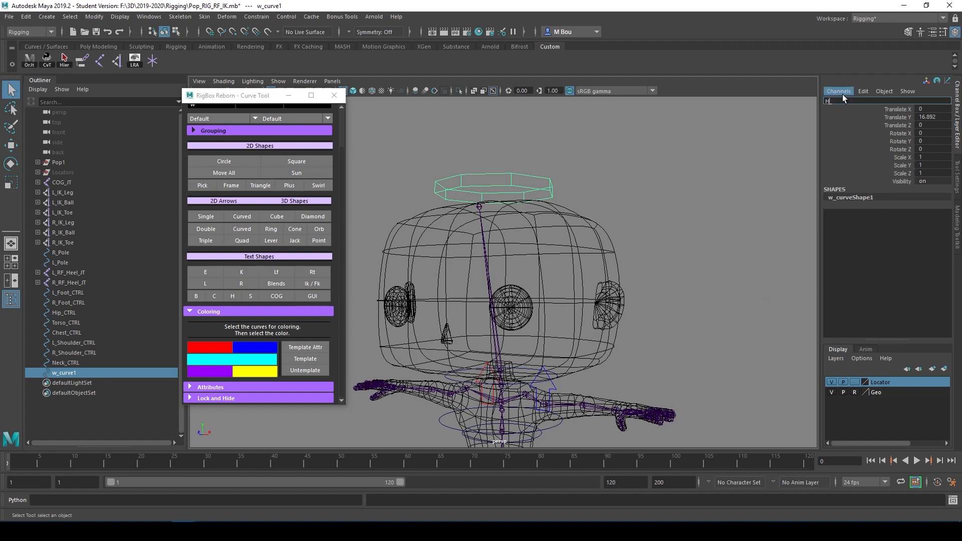
{"action": "type", "text": "Head_CTRL"}
{"action": "key", "text": "Return"}
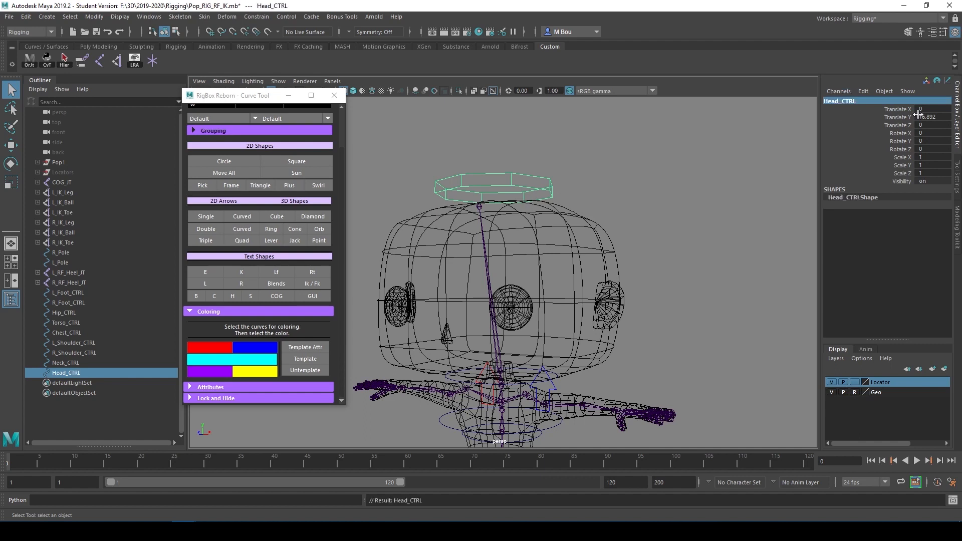
Step: Clear the selection and save the scene, accepting the student version notice
{"action": "left_click", "coordinate": [622, 207]}
{"action": "scroll", "coordinate": [621, 223], "scroll_direction": "down", "scroll_amount": 3}
{"action": "left_click_drag", "start_coordinate": [623, 225], "coordinate": [629, 257], "text": "alt"}
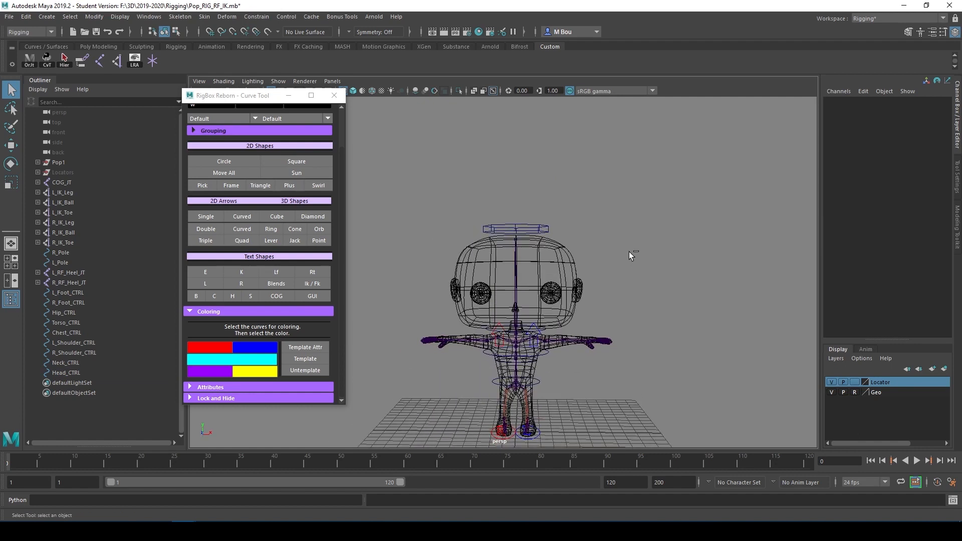
{"action": "key", "text": "ctrl+s"}
{"action": "left_click", "coordinate": [461, 275]}
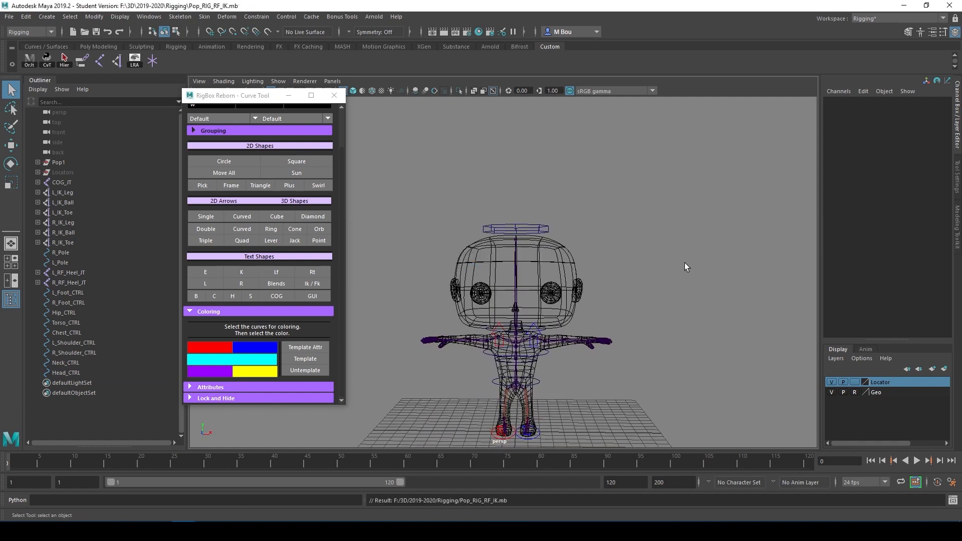
Step: Create a 2D Circle curve with the RigBox Curve Tool and raise it to chest height, about 6.87 in Translate Y
{"action": "scroll", "coordinate": [690, 240], "scroll_direction": "up", "scroll_amount": 4}
{"action": "scroll", "coordinate": [609, 316], "scroll_direction": "up", "scroll_amount": 5}
{"action": "middle_click_drag", "start_coordinate": [600, 322], "coordinate": [517, 277], "text": "alt"}
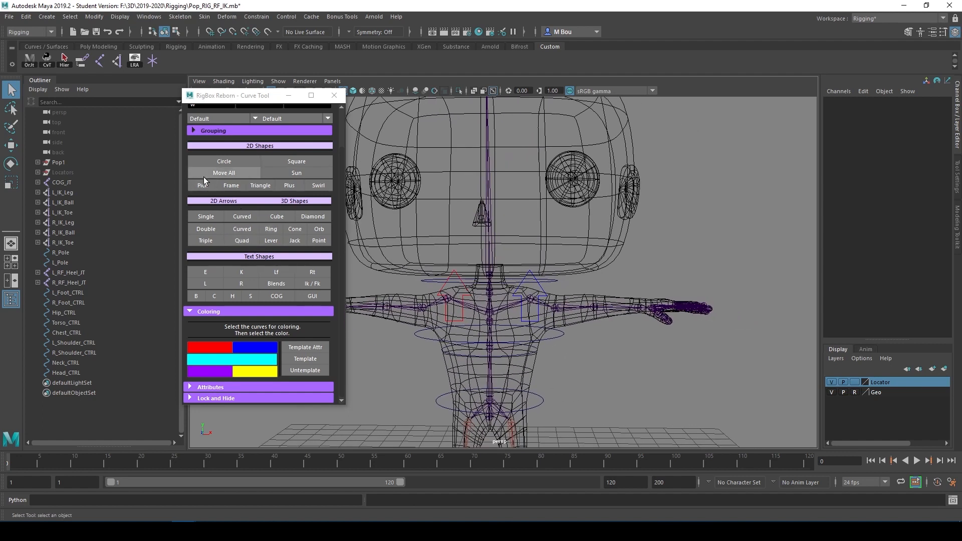
{"action": "left_click", "coordinate": [229, 158]}
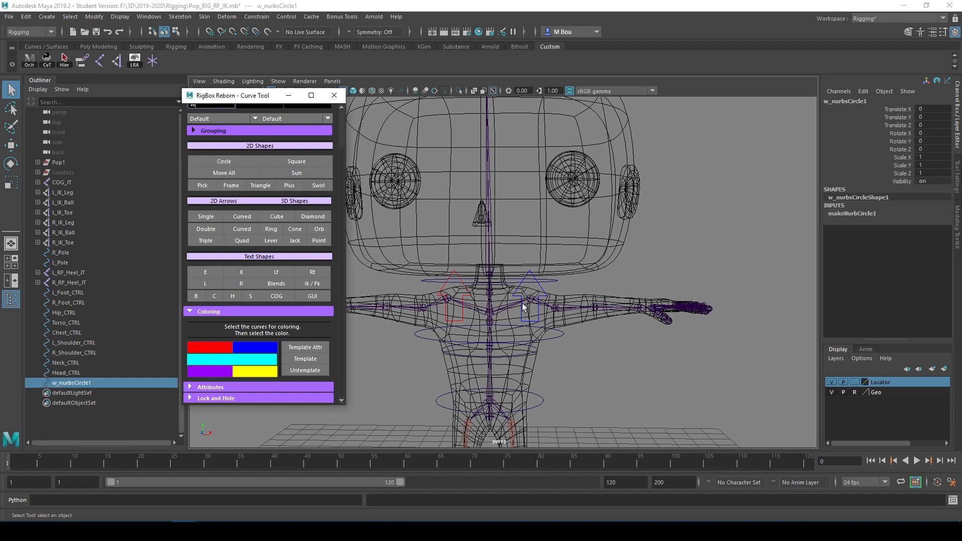
{"action": "scroll", "coordinate": [556, 331], "scroll_direction": "down", "scroll_amount": 6}
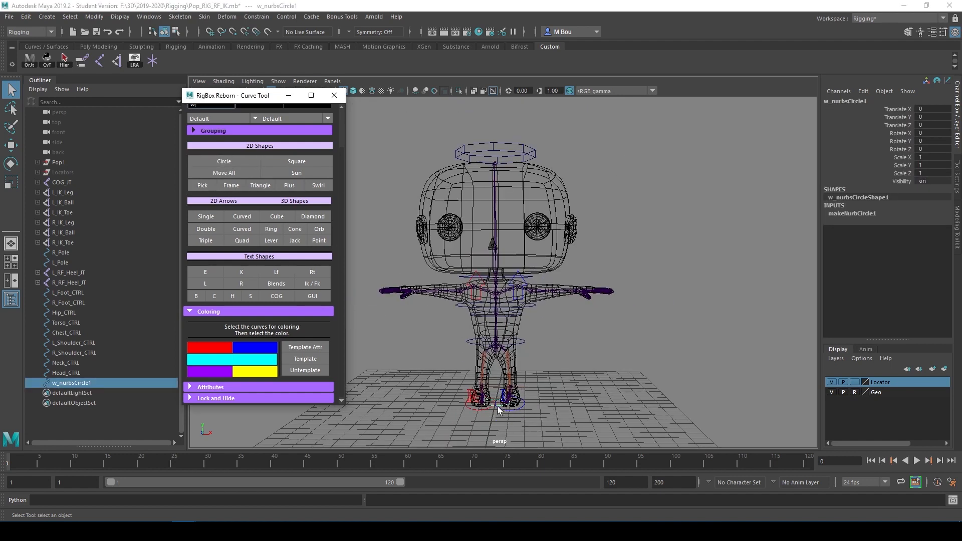
{"action": "left_click", "coordinate": [494, 405]}
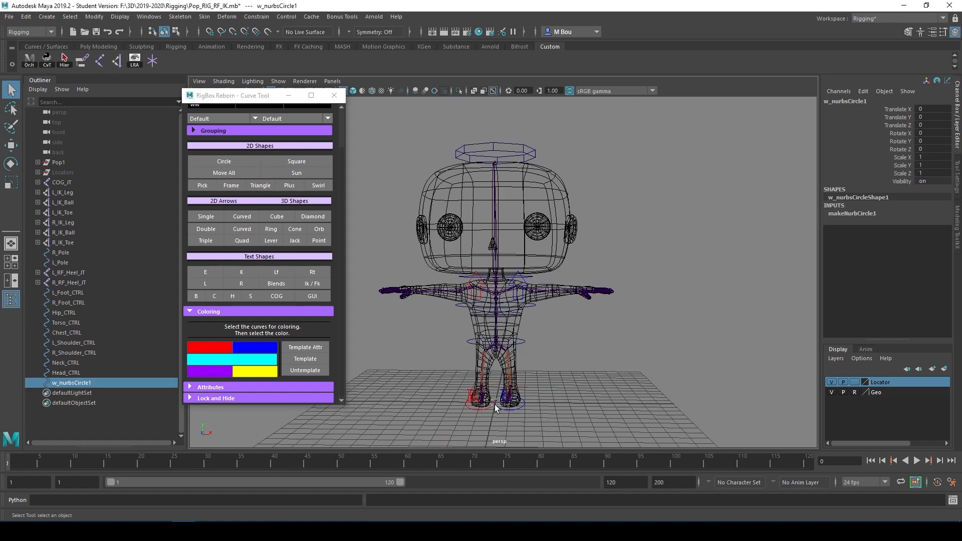
{"action": "key", "text": "w"}
{"action": "left_click_drag", "start_coordinate": [495, 393], "coordinate": [490, 289]}
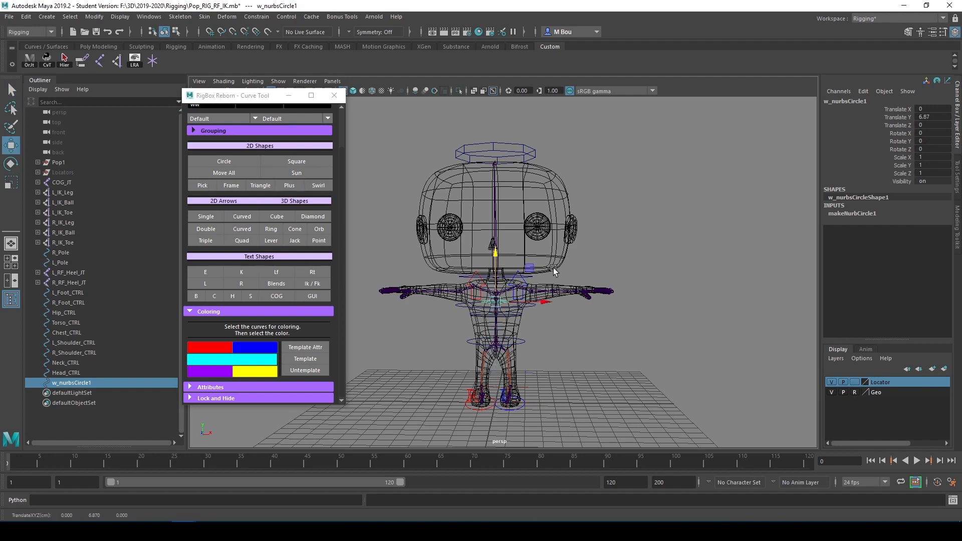
Step: Set the circle's Rotate Z to 90 and move it to the character's left arm, about 2.607 in X and 7.889 in Y
{"action": "left_click", "coordinate": [931, 148]}
{"action": "type", "text": "90"}
{"action": "key", "text": "Return"}
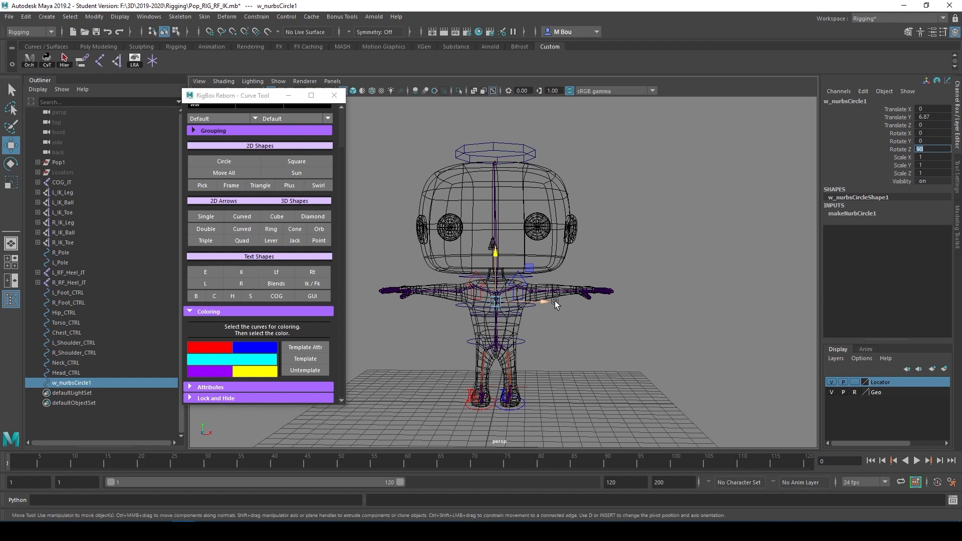
{"action": "left_click_drag", "start_coordinate": [541, 304], "coordinate": [582, 301]}
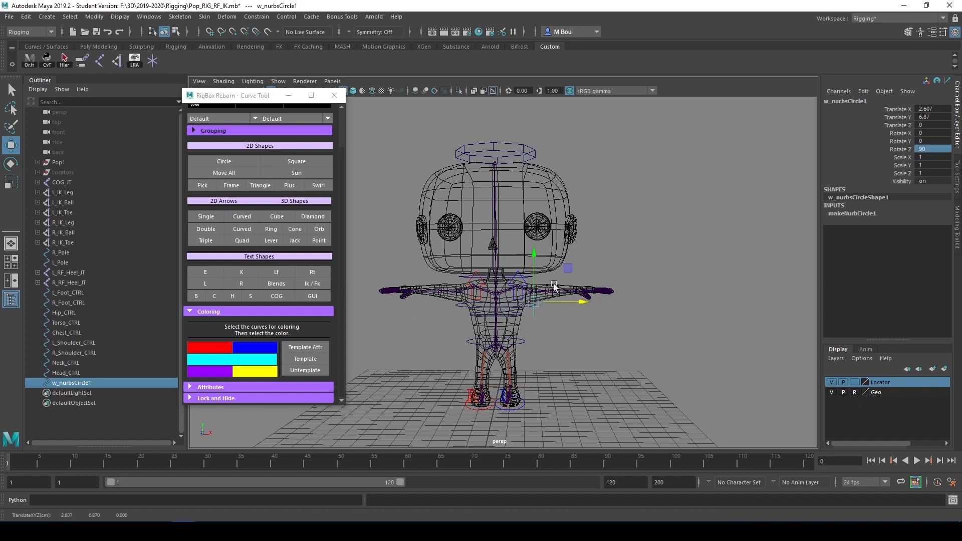
{"action": "left_click_drag", "start_coordinate": [532, 275], "coordinate": [528, 260]}
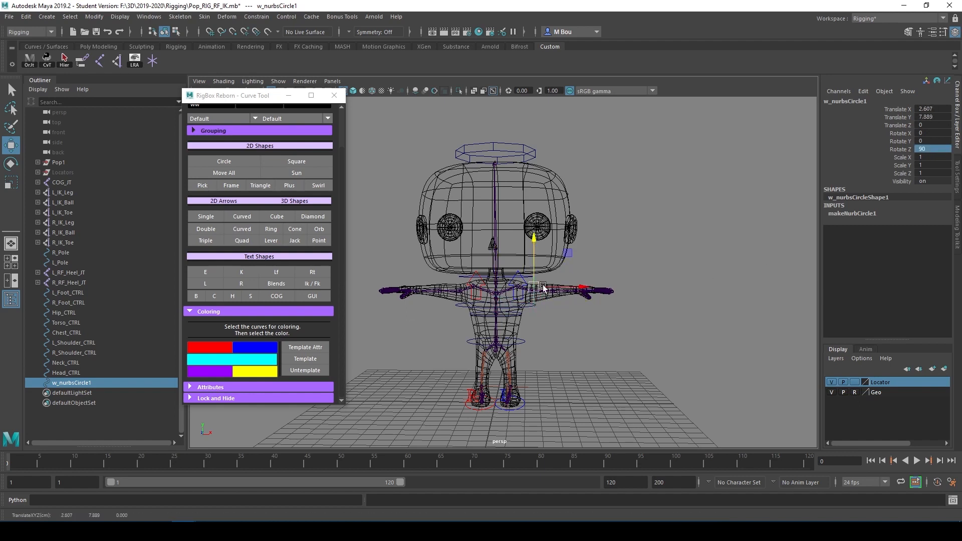
Step: Scale the circle uniformly to about 1.196 and snap it onto the left upper arm joint
{"action": "left_click_drag", "start_coordinate": [572, 290], "coordinate": [502, 346]}
{"action": "key", "text": "r"}
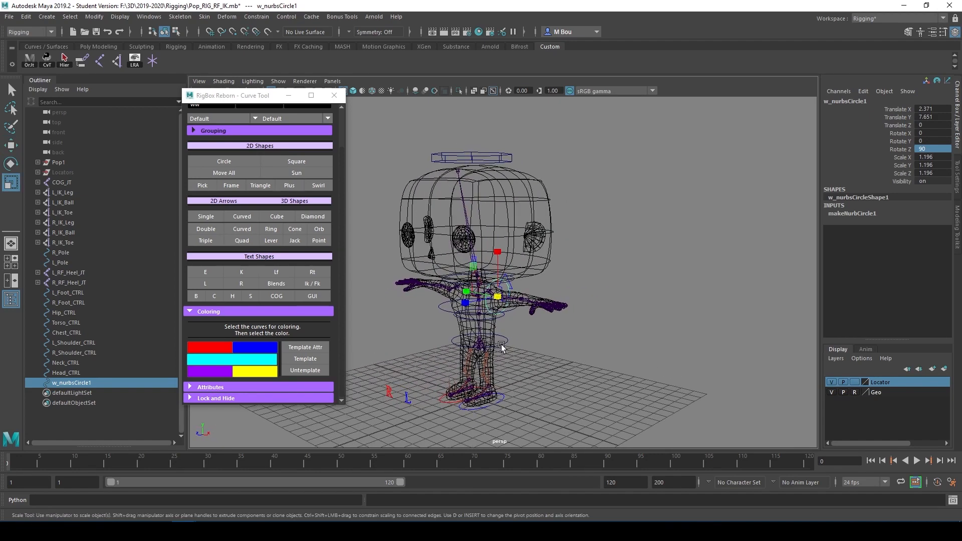
{"action": "scroll", "coordinate": [501, 346], "scroll_direction": "up", "scroll_amount": 3}
{"action": "scroll", "coordinate": [507, 359], "scroll_direction": "up", "scroll_amount": 3}
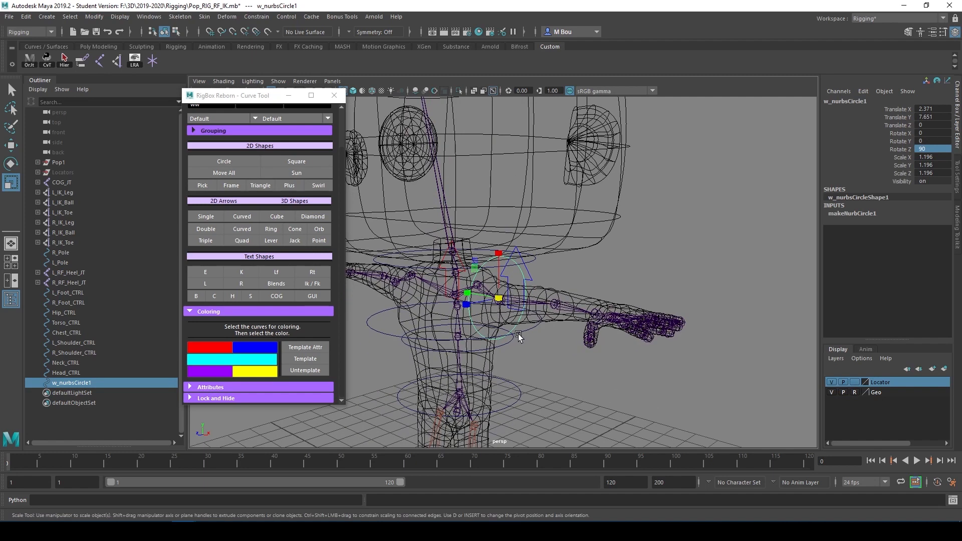
{"action": "key", "text": "w"}
{"action": "key", "text": "v"}
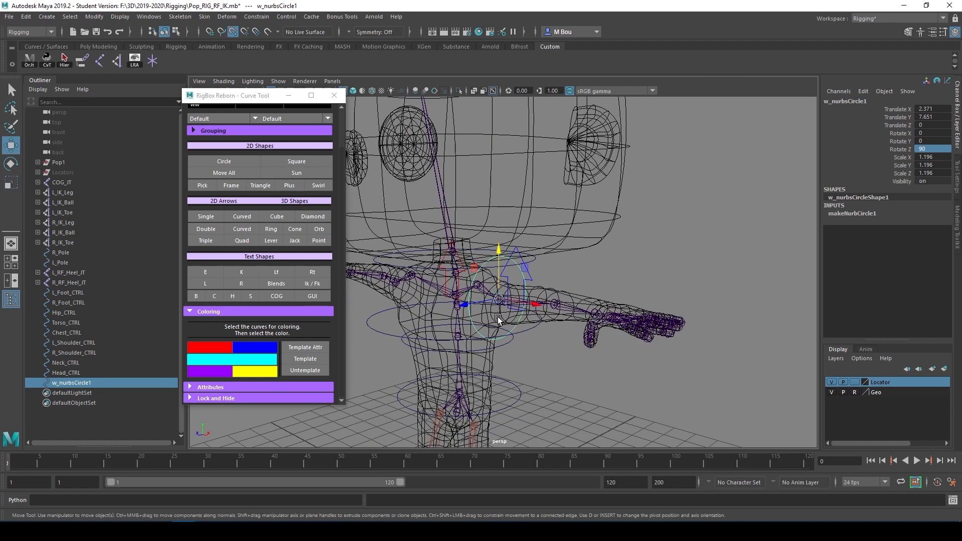
{"action": "left_click_drag", "start_coordinate": [495, 302], "coordinate": [618, 342]}
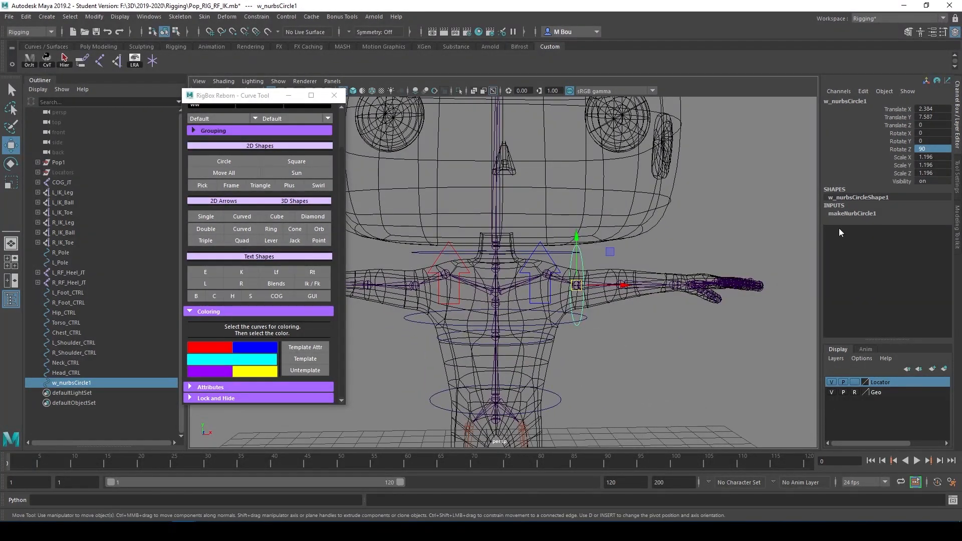
Step: Delete the history of the left arm circle and freeze all its transformations
{"action": "left_click", "coordinate": [866, 92]}
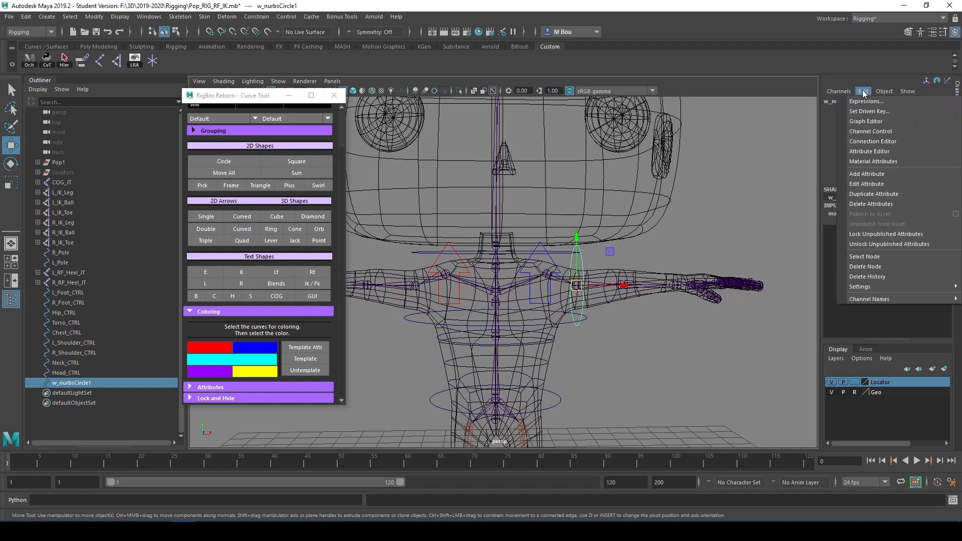
{"action": "left_click", "coordinate": [872, 277]}
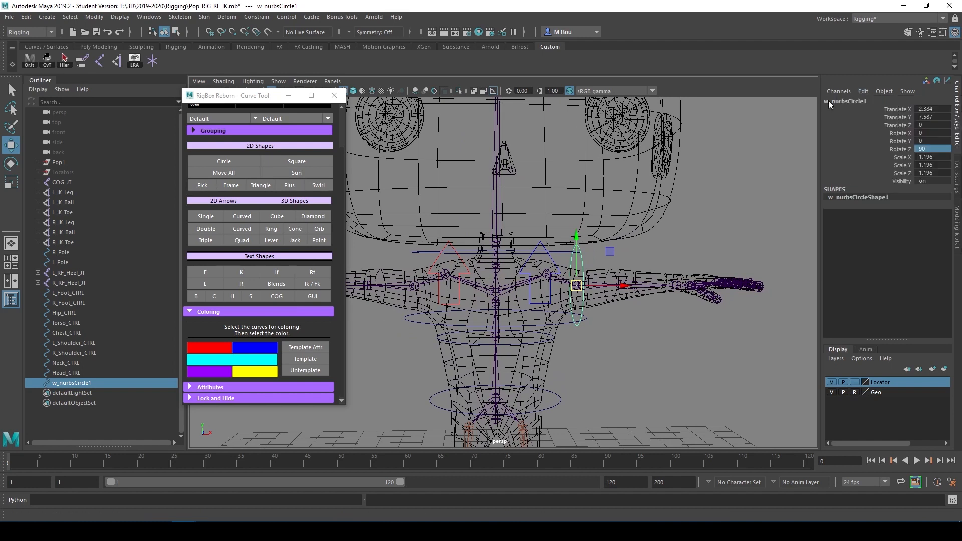
{"action": "left_click", "coordinate": [840, 92]}
{"action": "mouse_move", "coordinate": [850, 261]}
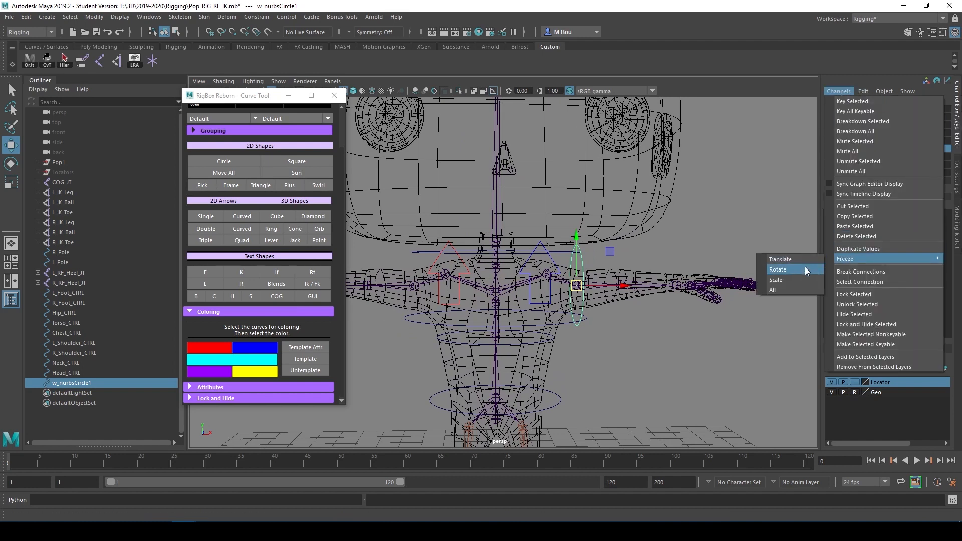
{"action": "left_click", "coordinate": [777, 289]}
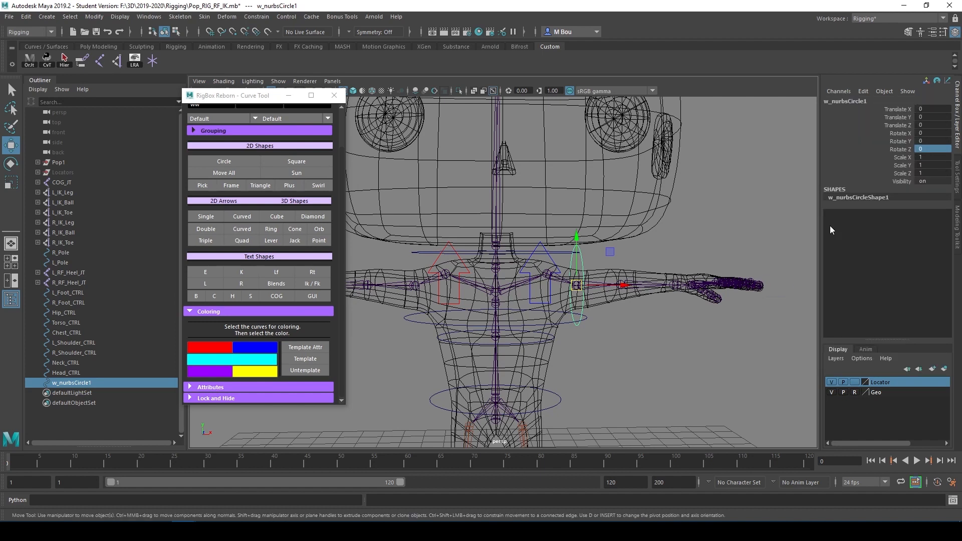
Step: Rename the left arm circle to L_Arm_CTRL
{"action": "double_click", "coordinate": [841, 100]}
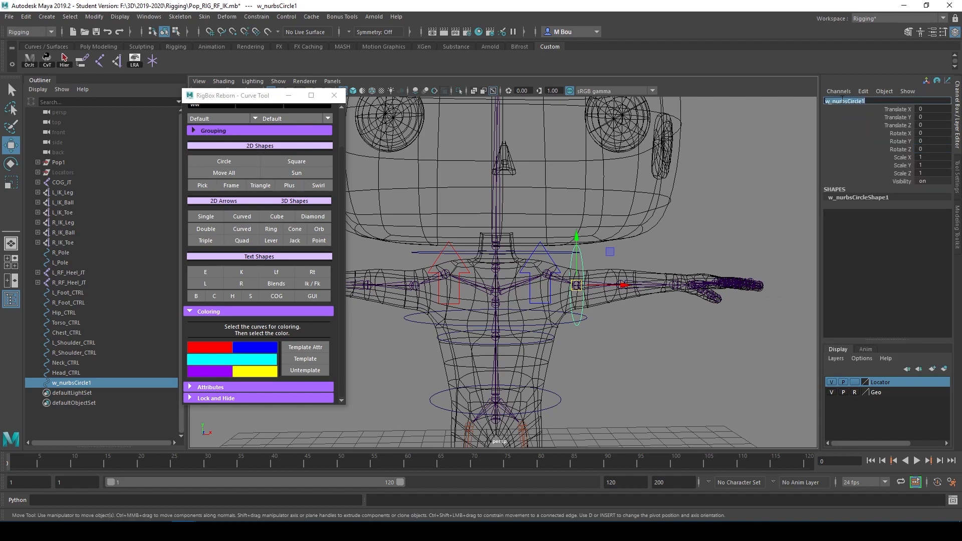
{"action": "type", "text": "L_"}
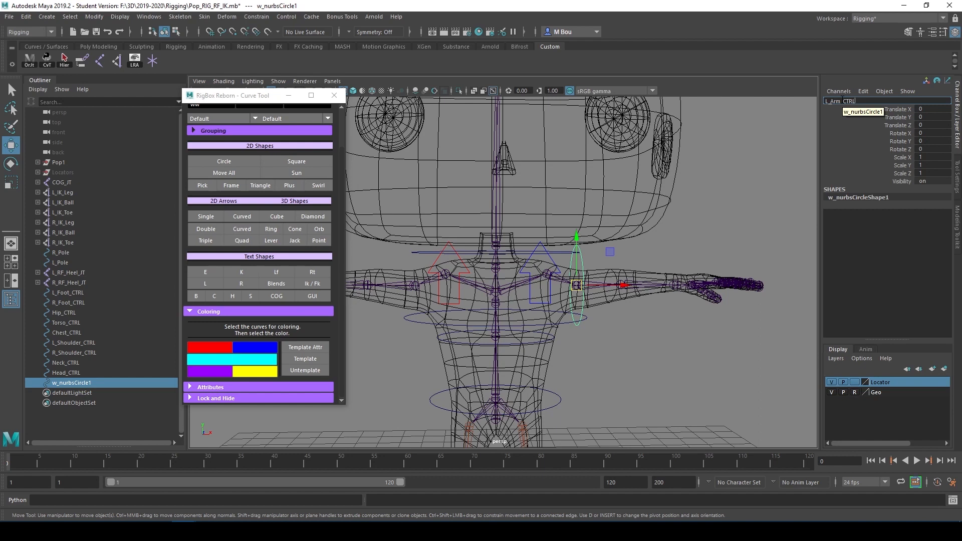
{"action": "type", "text": "Arm_CTRL"}
{"action": "key", "text": "Return"}
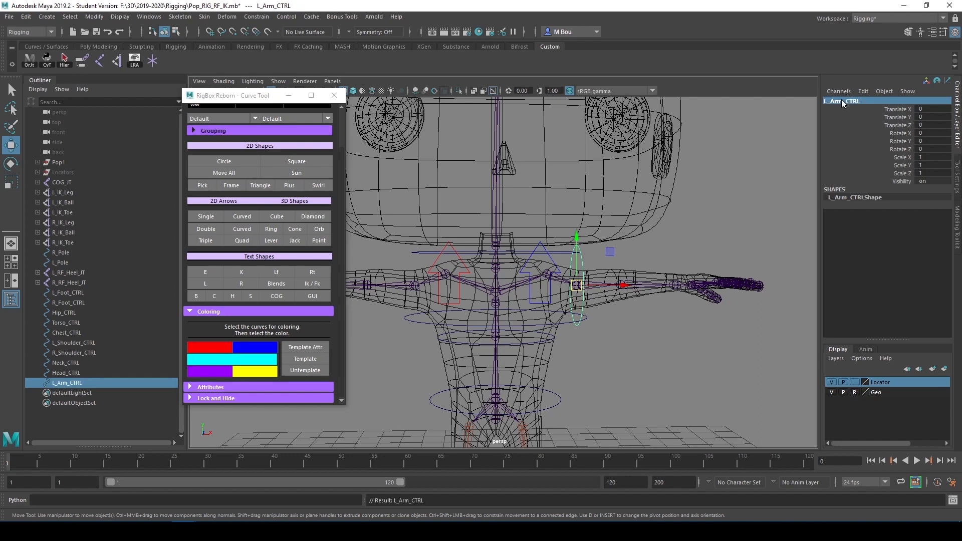
Step: Duplicate L_Arm_CTRL and snap the copy onto the left elbow joint
{"action": "left_click", "coordinate": [584, 311]}
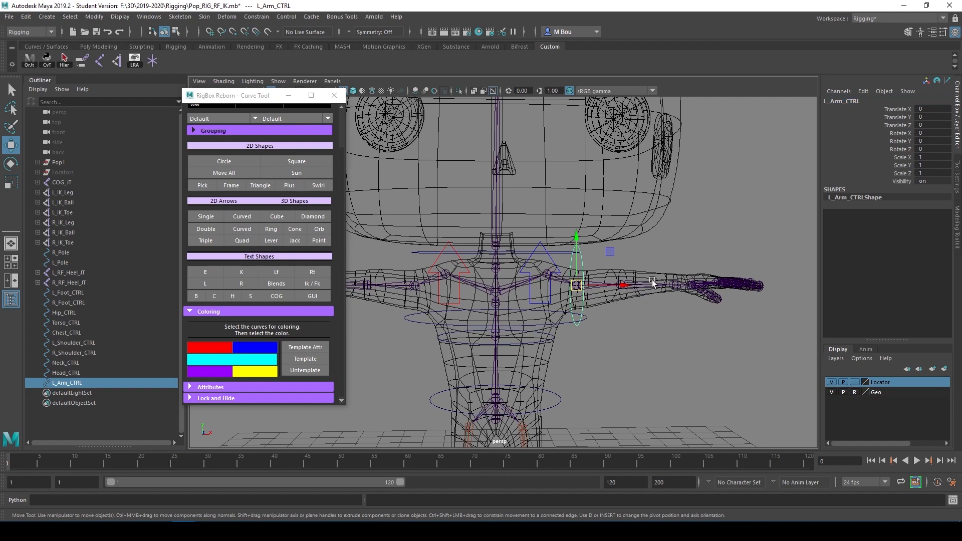
{"action": "key", "text": "ctrl+d"}
{"action": "mouse_move", "coordinate": [620, 284]}
{"action": "left_mouse_down"}
{"action": "mouse_move", "coordinate": [658, 287]}
{"action": "mouse_move", "coordinate": [622, 286]}
{"action": "left_mouse_up"}
{"action": "key", "text": "v"}
{"action": "left_click_drag", "start_coordinate": [758, 231], "coordinate": [726, 234], "text": "alt"}
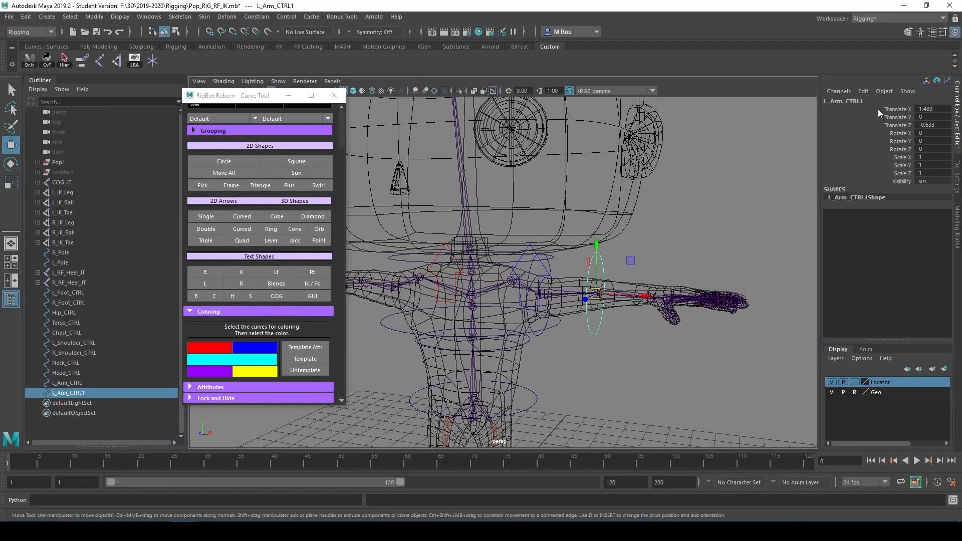
Step: Delete the history of the duplicated circle at the left elbow and clear the selection
{"action": "left_click", "coordinate": [863, 91]}
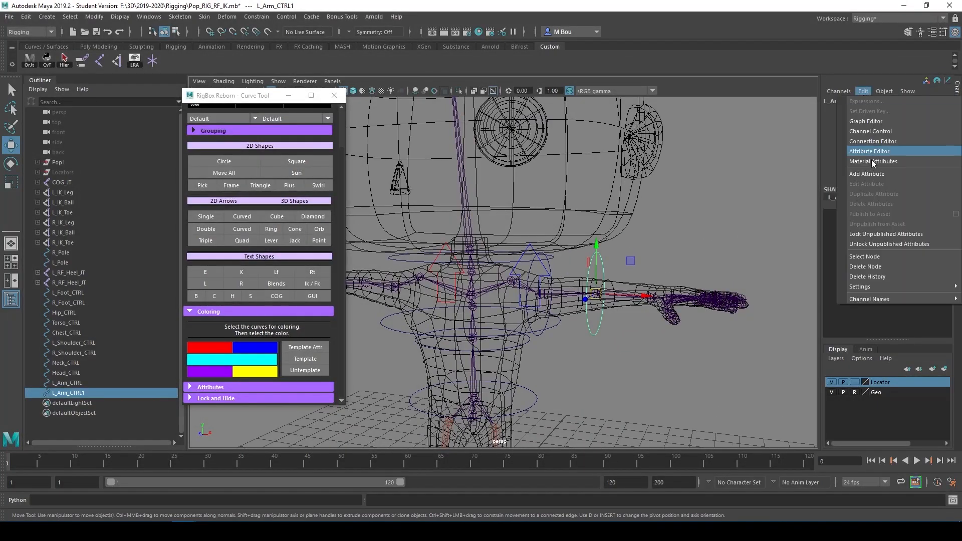
{"action": "left_click", "coordinate": [866, 276]}
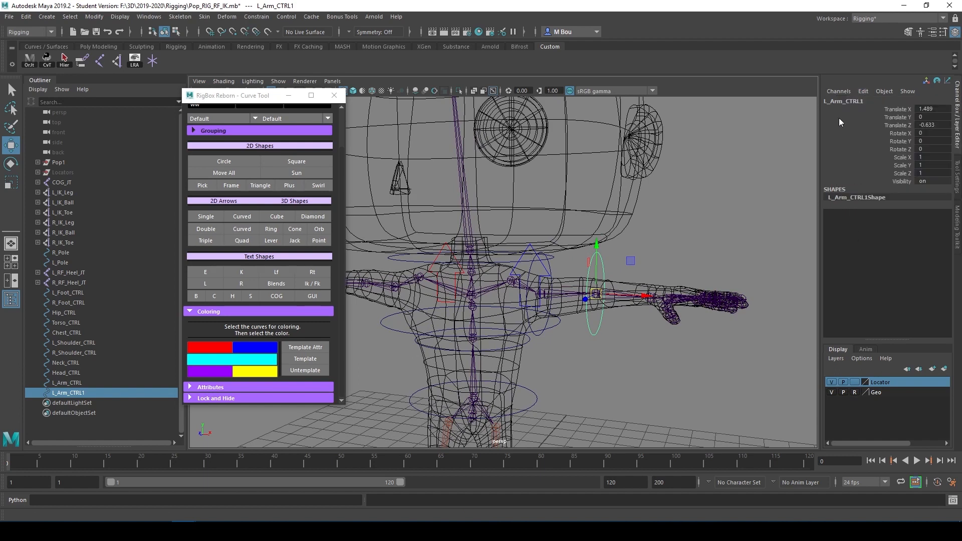
{"action": "left_click", "coordinate": [833, 89]}
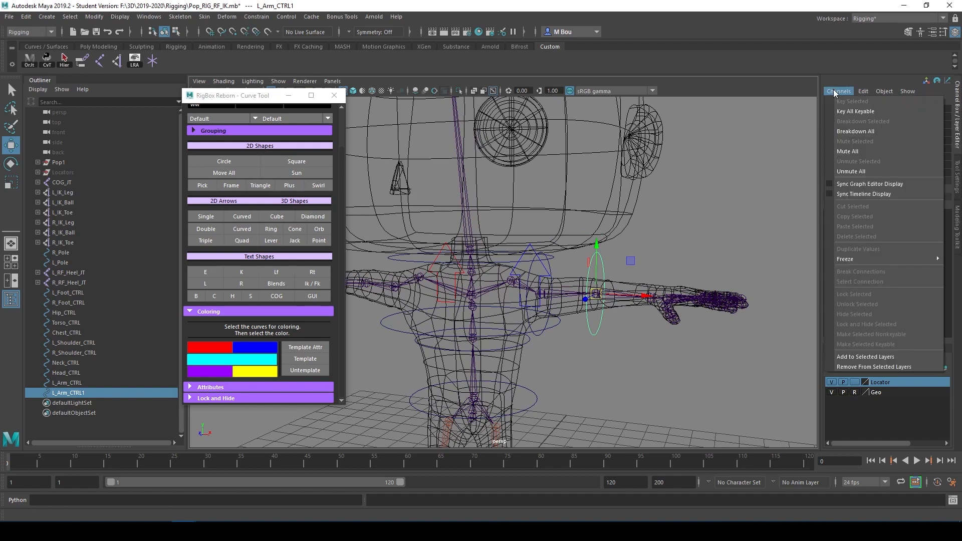
{"action": "mouse_move", "coordinate": [845, 261]}
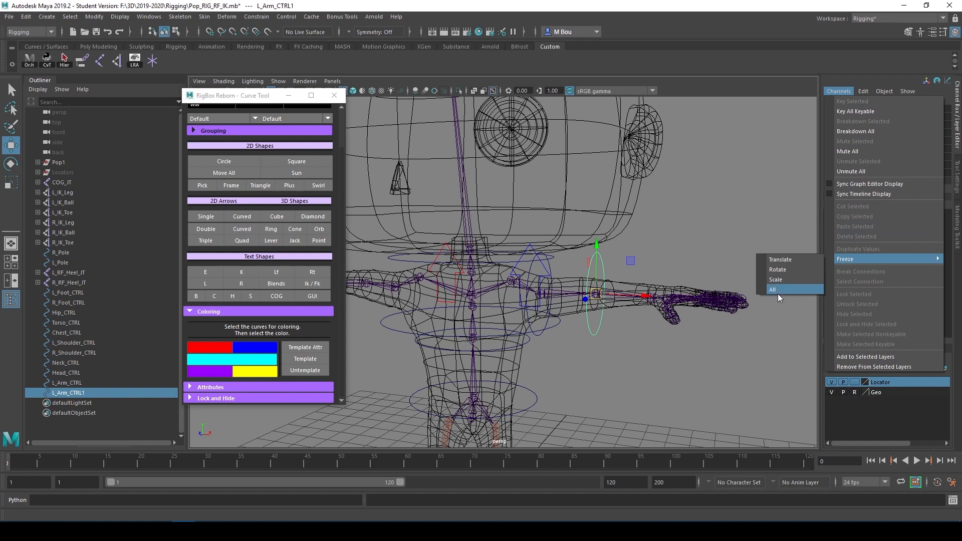
{"action": "left_click", "coordinate": [717, 201]}
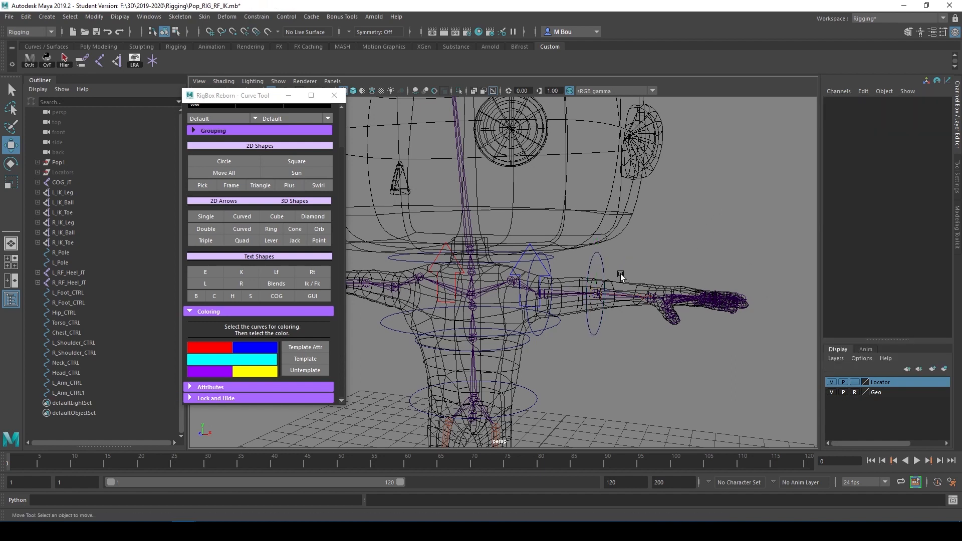
Step: Scale the duplicated circle at the left elbow uniformly to about 0.707
{"action": "left_click", "coordinate": [603, 263]}
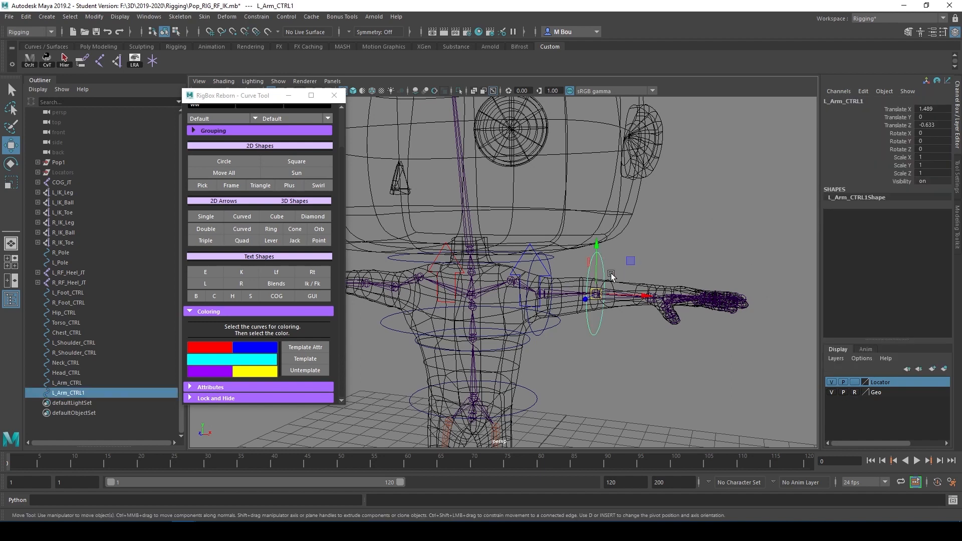
{"action": "key", "text": "r"}
{"action": "left_click_drag", "start_coordinate": [596, 294], "coordinate": [580, 295]}
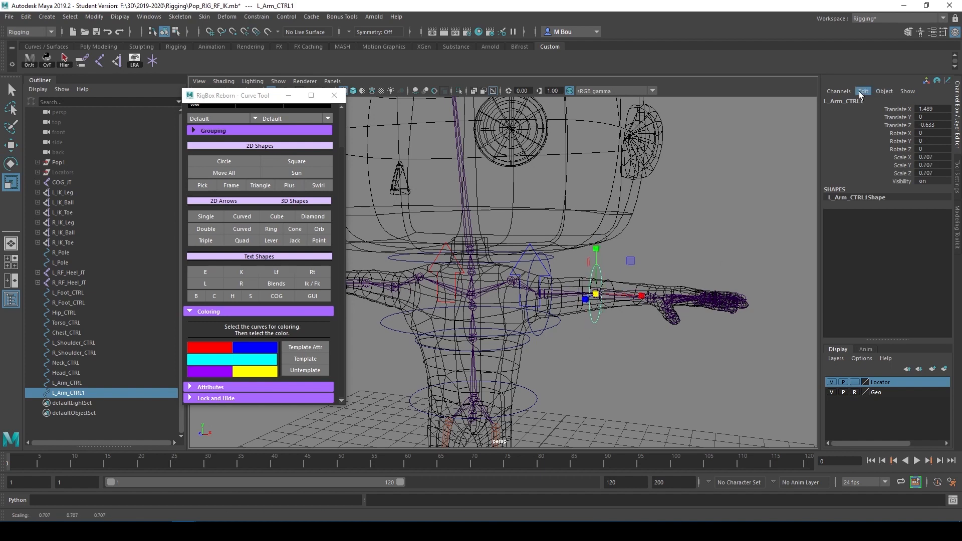
Step: Freeze all transforms on the duplicated circle at the left elbow and rename it L_Elbow_CTRL
{"action": "left_click", "coordinate": [838, 92]}
{"action": "mouse_move", "coordinate": [849, 261]}
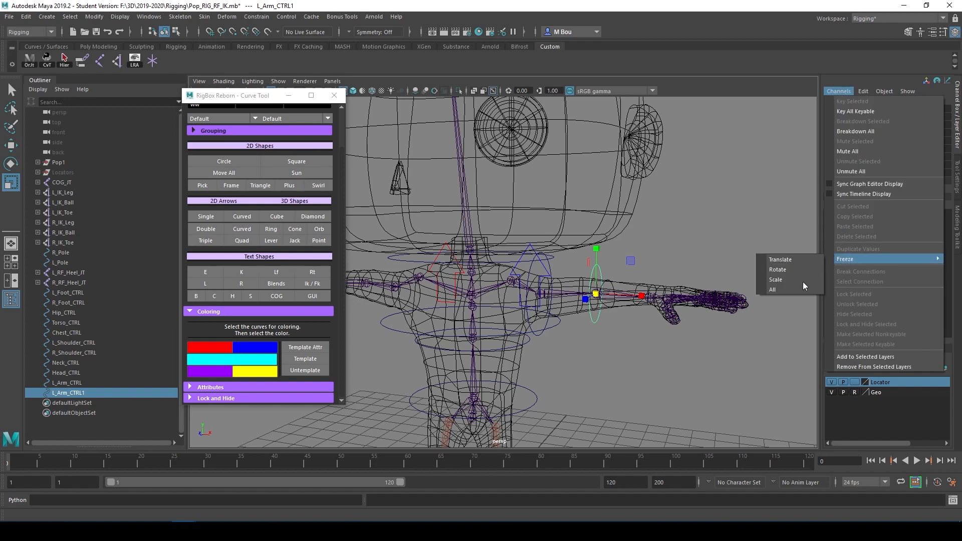
{"action": "left_click", "coordinate": [780, 290]}
{"action": "left_click", "coordinate": [841, 103]}
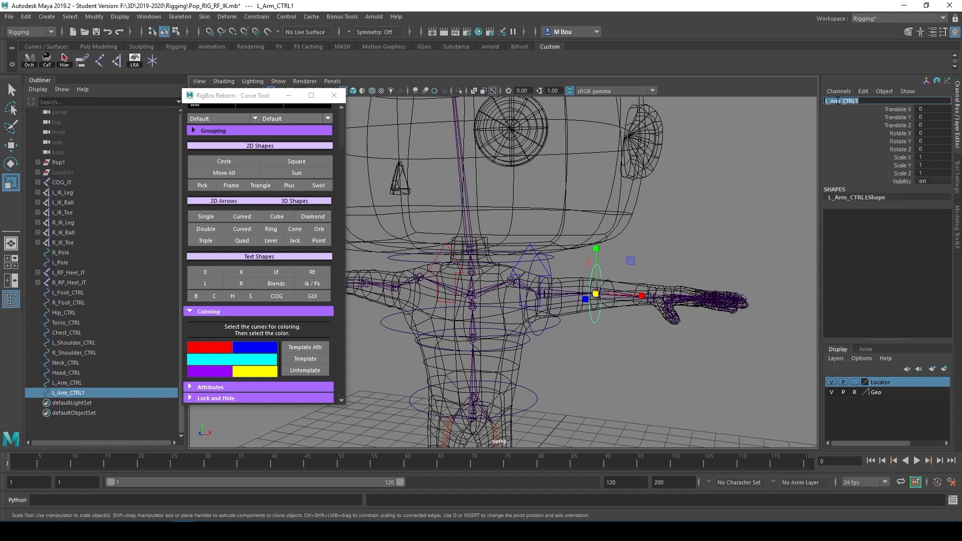
{"action": "left_click_drag", "start_coordinate": [831, 101], "coordinate": [840, 102]}
{"action": "type", "text": "Elbow"}
{"action": "key", "text": "Return"}
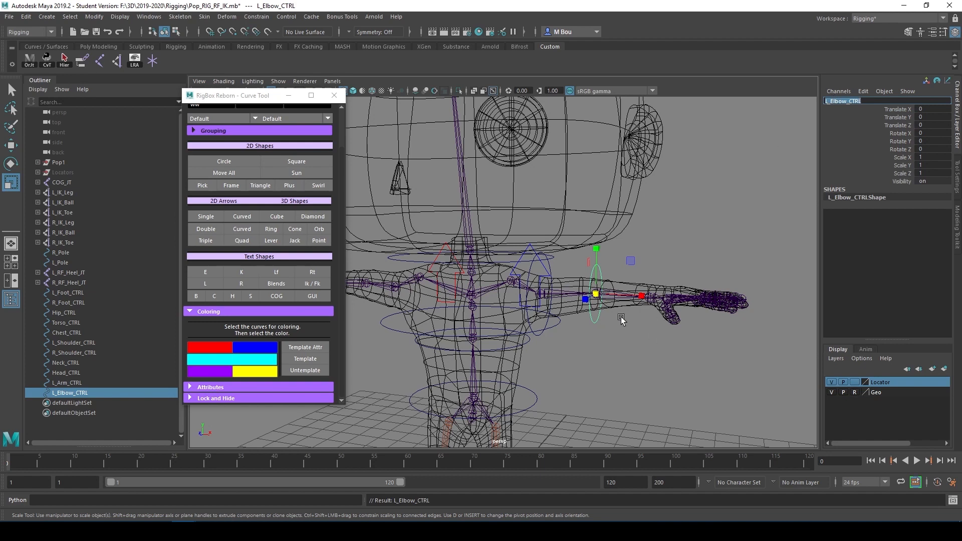
Step: Parent-constrain the left arm joint L_Arm_JT to L_Arm_CTRL
{"action": "left_click", "coordinate": [536, 330]}
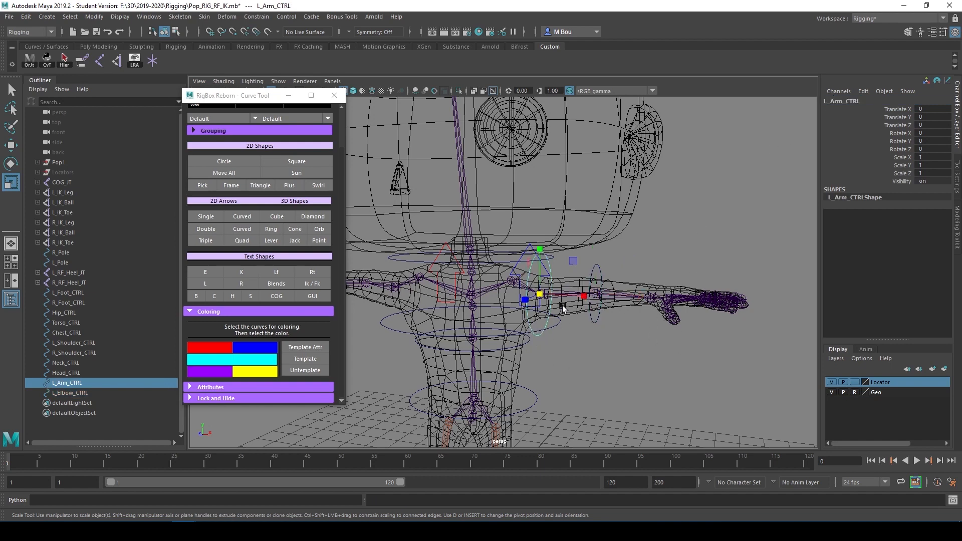
{"action": "key", "text": "q"}
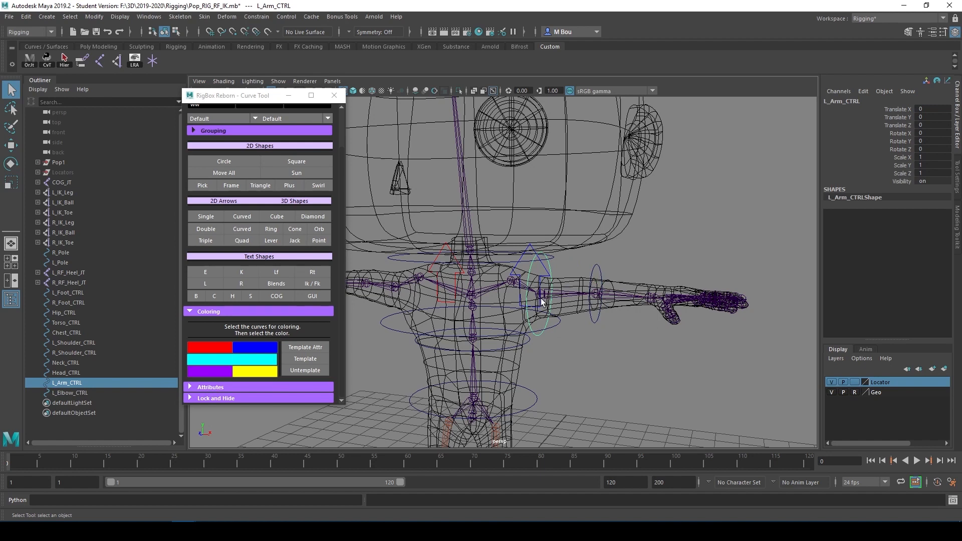
{"action": "left_click", "coordinate": [543, 299]}
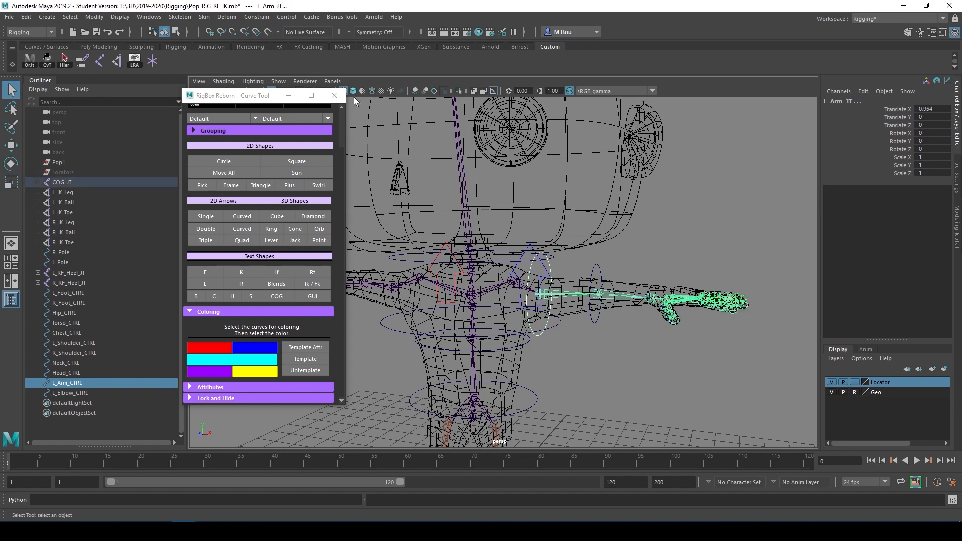
{"action": "left_click", "coordinate": [257, 17]}
{"action": "left_click", "coordinate": [265, 43]}
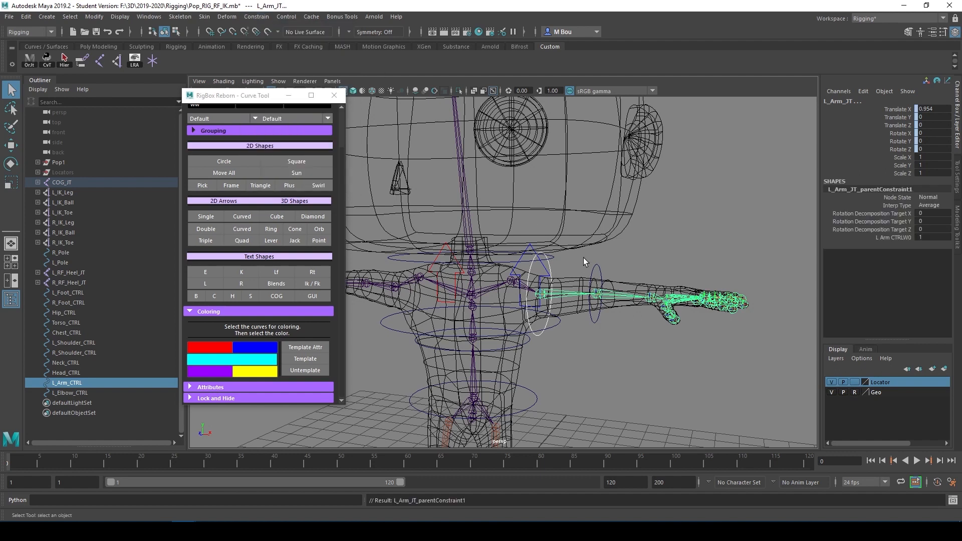
Step: Parent-constrain the left elbow joint L_Elbow_JT to L_Elbow_CTRL
{"action": "left_click", "coordinate": [594, 316]}
{"action": "left_click", "coordinate": [596, 296], "text": "shift"}
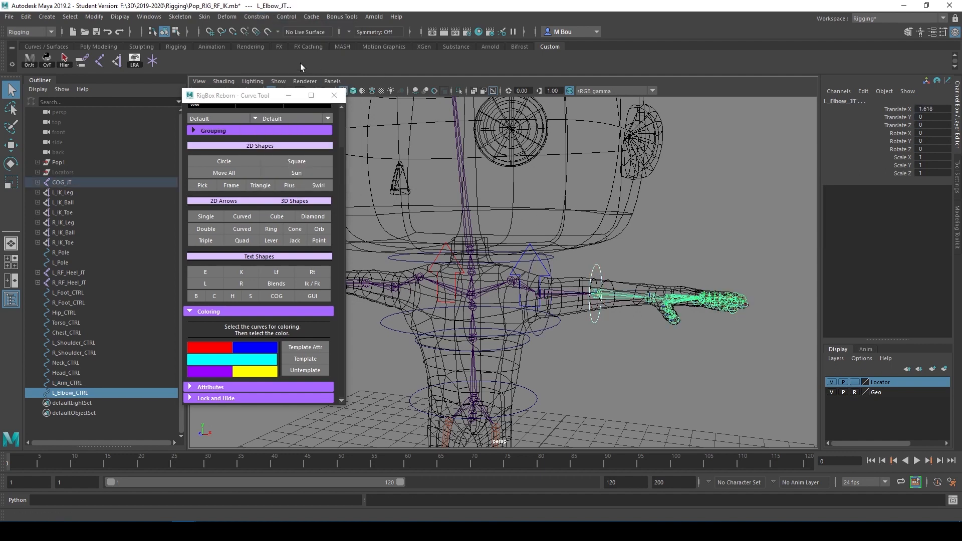
{"action": "left_click", "coordinate": [257, 17]}
{"action": "left_click", "coordinate": [264, 43]}
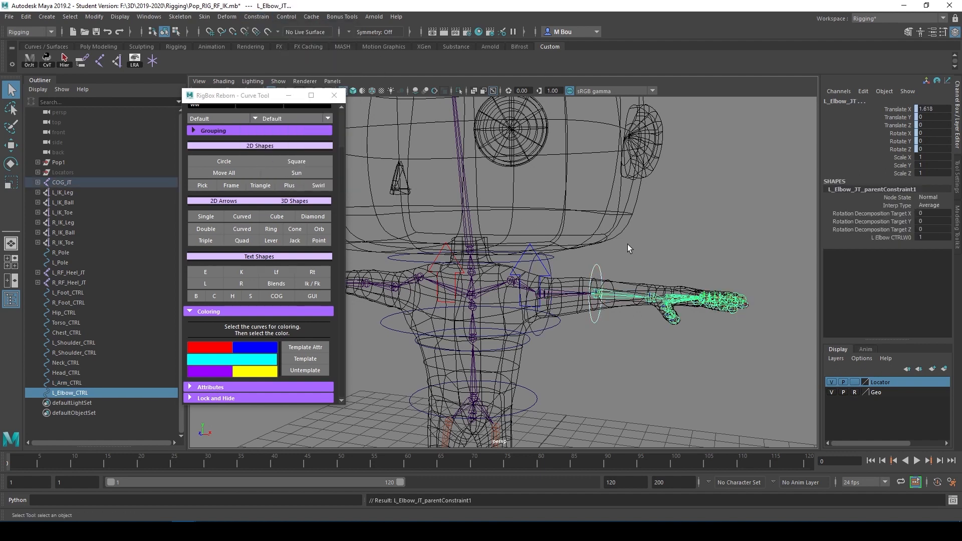
Step: Duplicate L_Elbow_CTRL and move the copy about 1.574 along X to the left wrist
{"action": "left_click", "coordinate": [597, 270]}
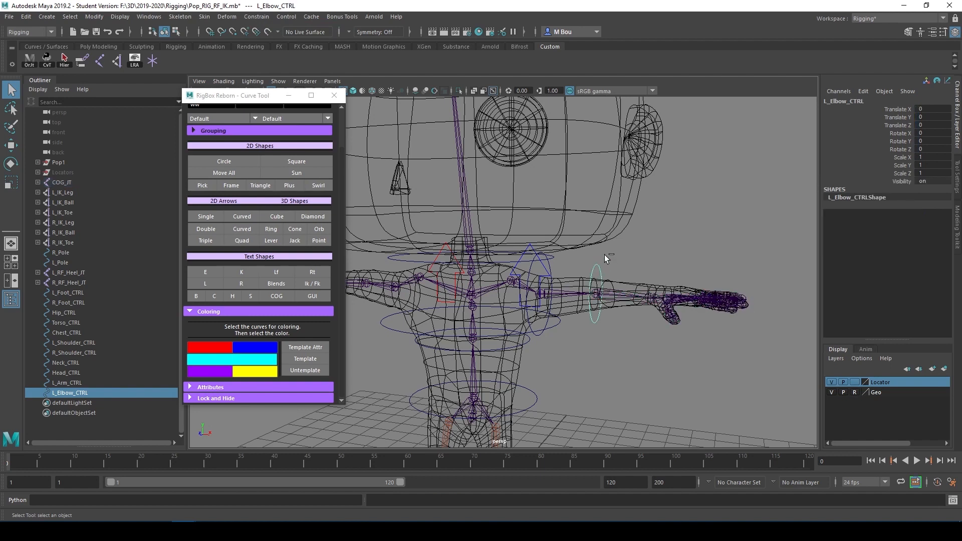
{"action": "key", "text": "ctrl+d"}
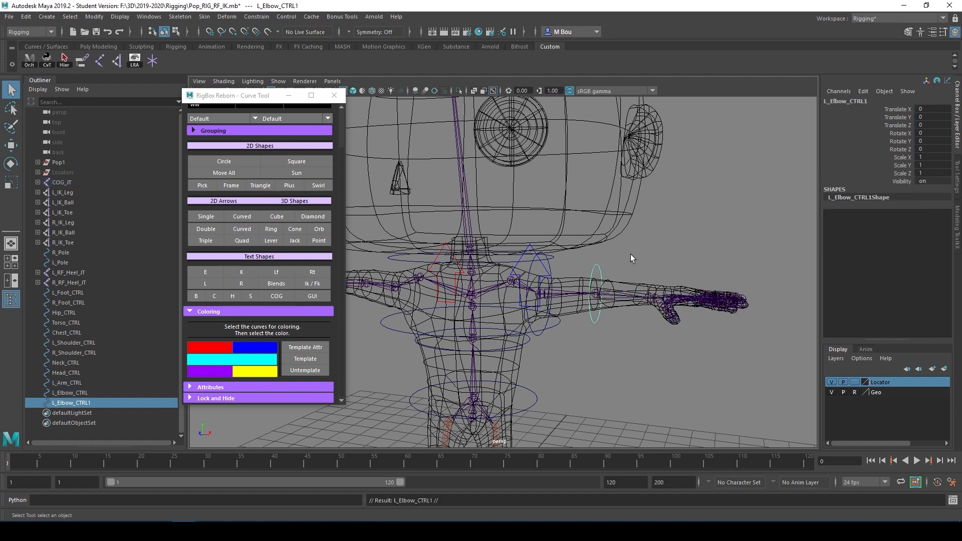
{"action": "key", "text": "w"}
{"action": "left_click_drag", "start_coordinate": [632, 301], "coordinate": [687, 305]}
{"action": "left_click_drag", "start_coordinate": [701, 259], "coordinate": [665, 271], "text": "alt"}
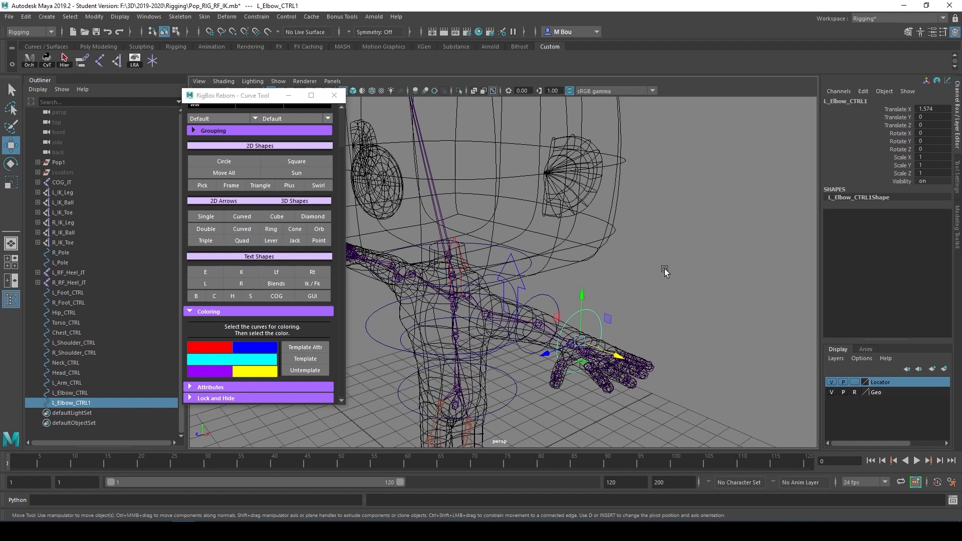
Step: Scale the duplicated circle uniformly to about 0.756 and snap it onto the left wrist joint
{"action": "key", "text": "r"}
{"action": "mouse_move", "coordinate": [580, 342]}
{"action": "left_mouse_down"}
{"action": "mouse_move", "coordinate": [566, 345]}
{"action": "mouse_move", "coordinate": [581, 316]}
{"action": "mouse_move", "coordinate": [570, 323]}
{"action": "mouse_move", "coordinate": [580, 332]}
{"action": "mouse_move", "coordinate": [616, 326]}
{"action": "mouse_move", "coordinate": [598, 337]}
{"action": "left_mouse_up"}
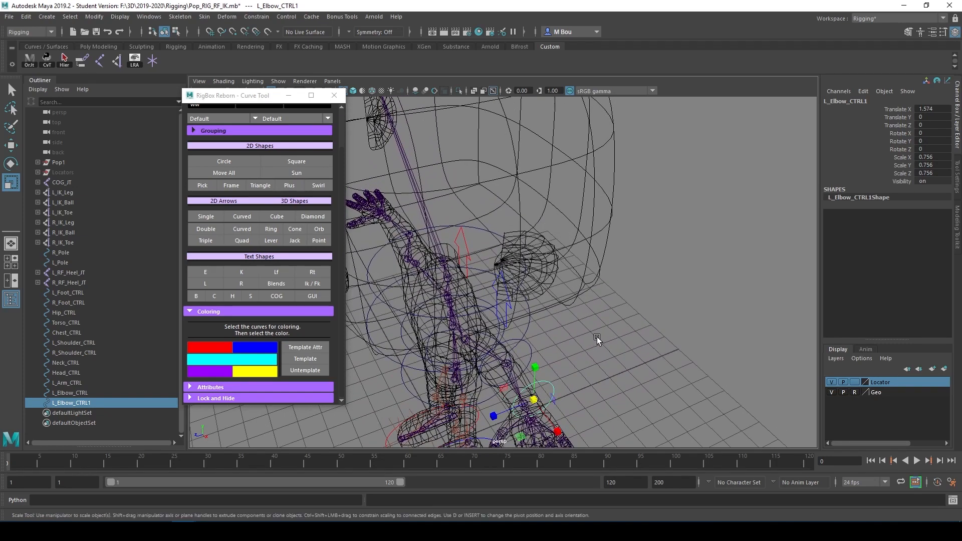
{"action": "key", "text": "w"}
{"action": "key", "text": "v"}
{"action": "left_click_drag", "start_coordinate": [536, 401], "coordinate": [626, 344]}
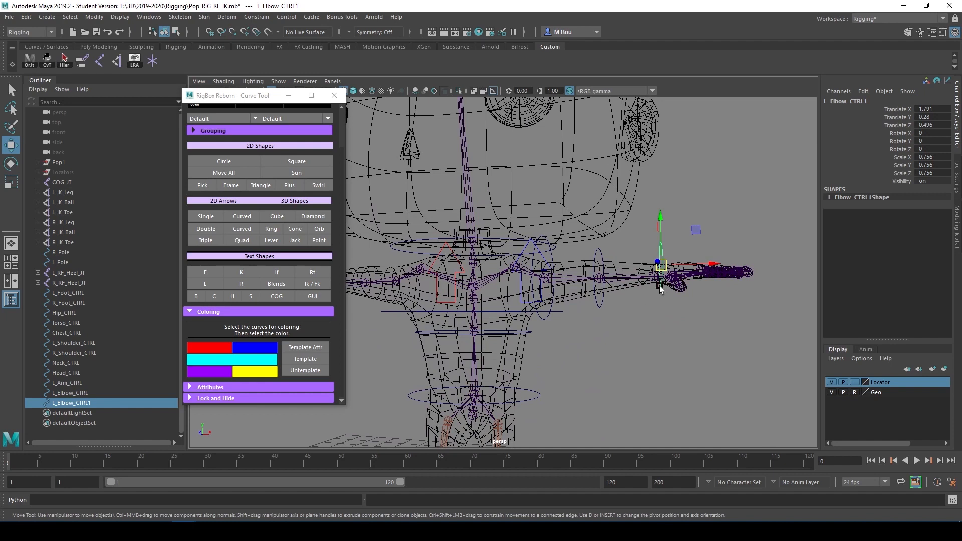
{"action": "left_click_drag", "start_coordinate": [661, 269], "coordinate": [654, 275]}
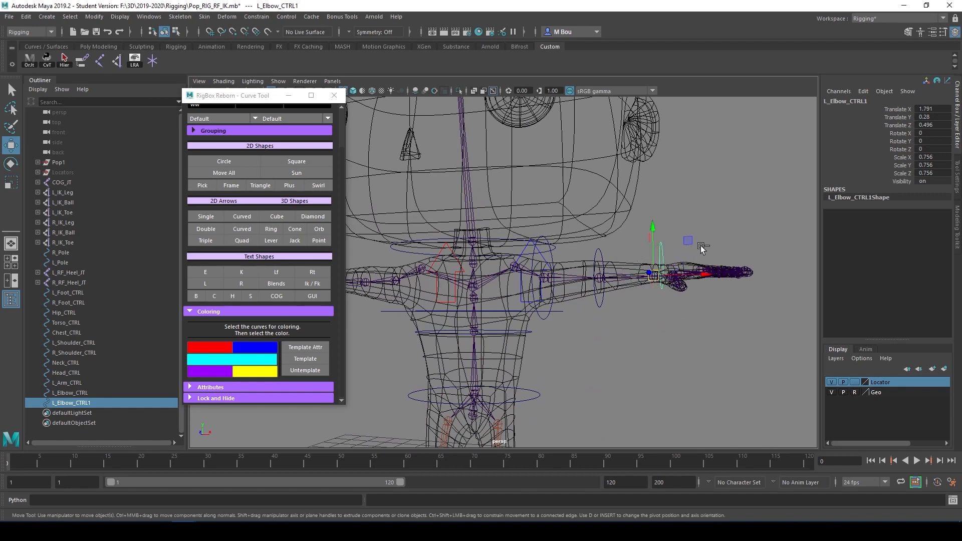
{"action": "key", "text": "ctrl+z"}
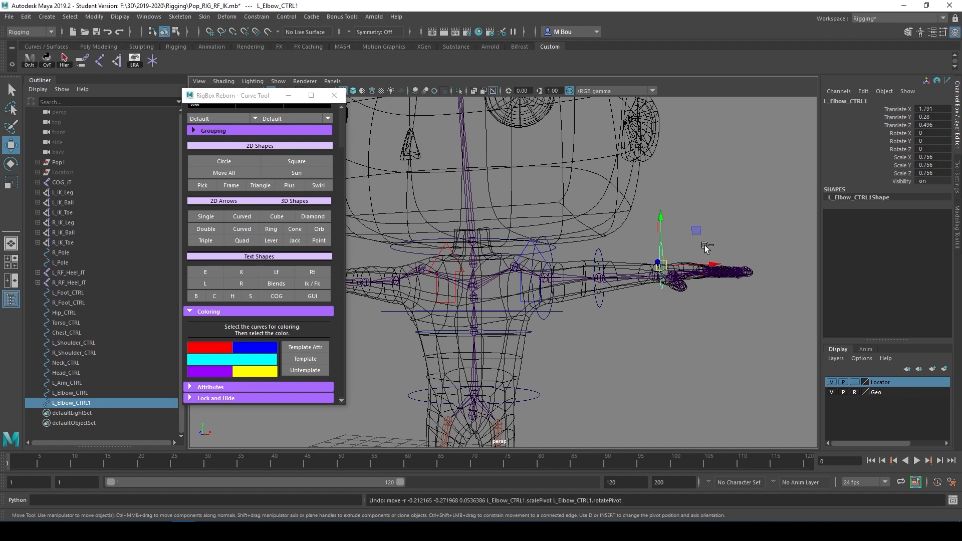
{"action": "key", "text": "v"}
{"action": "left_click_drag", "start_coordinate": [661, 265], "coordinate": [698, 241]}
Step: Try to replace Elbow with Wrist in the name of the circle at the left wrist
{"action": "double_click", "coordinate": [834, 102]}
{"action": "left_click_drag", "start_coordinate": [831, 101], "coordinate": [847, 101]}
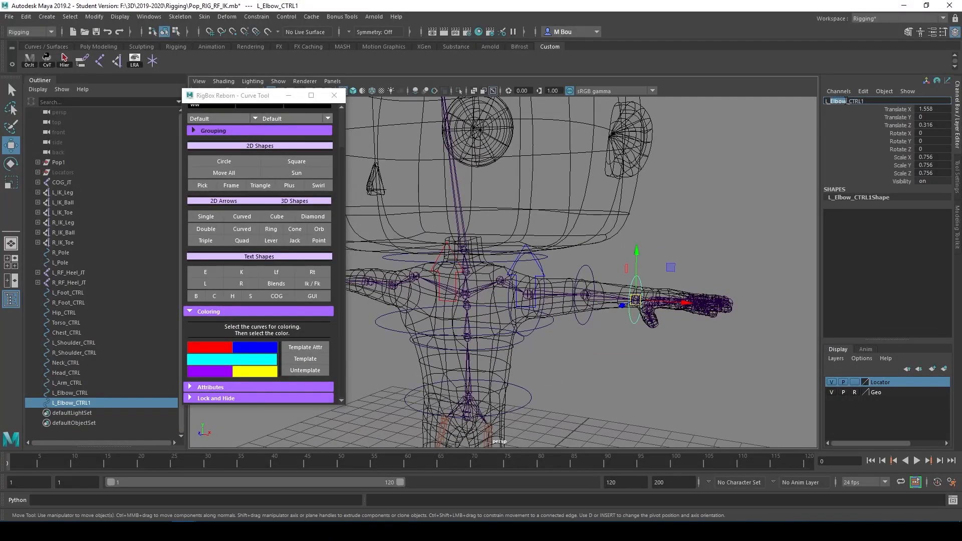
{"action": "type", "text": "Wrist"}
Step: Delete the history of the left wrist circle and freeze all its transforms
{"action": "left_click", "coordinate": [863, 91]}
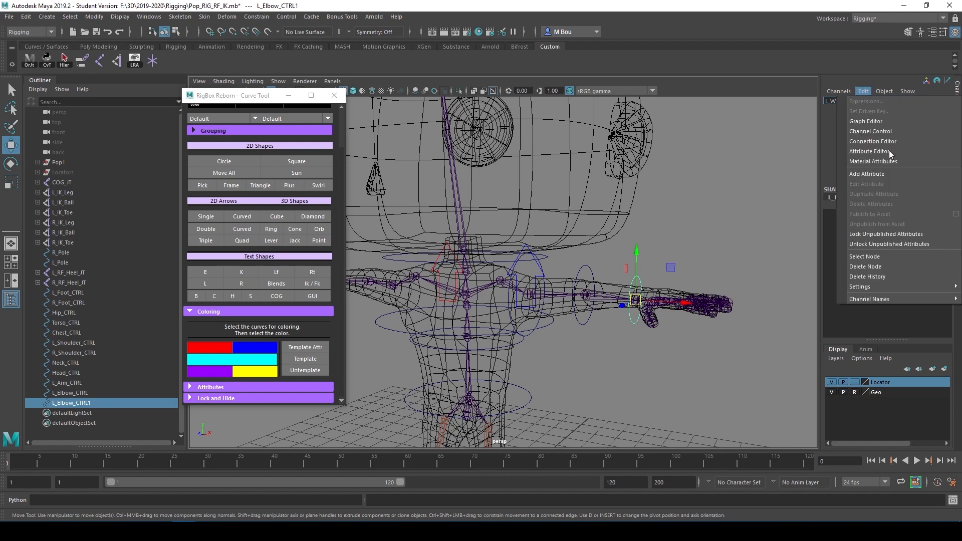
{"action": "left_click", "coordinate": [871, 277]}
{"action": "right_click", "coordinate": [836, 96]}
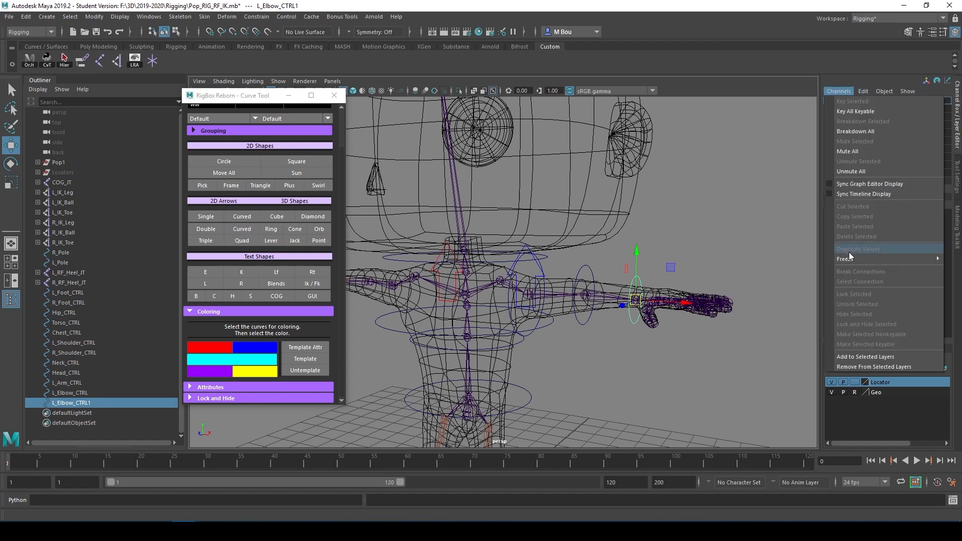
{"action": "mouse_move", "coordinate": [848, 260]}
{"action": "left_click", "coordinate": [787, 290]}
Step: Parent-constrain the left wrist joint L_Wrist_JT to the circle around the wrist
{"action": "left_click_drag", "start_coordinate": [729, 230], "coordinate": [651, 280], "text": "alt"}
{"action": "key", "text": "q"}
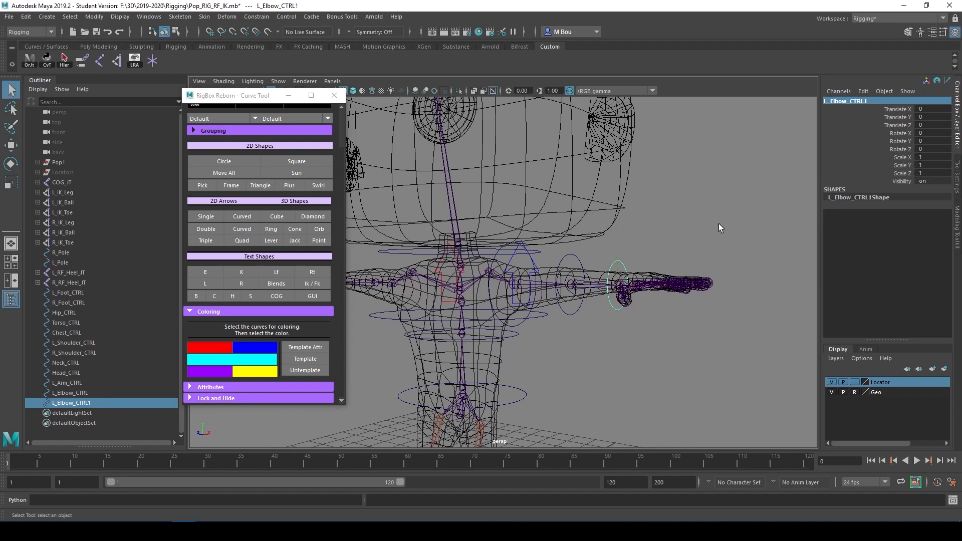
{"action": "left_click", "coordinate": [619, 284]}
{"action": "left_click_drag", "start_coordinate": [650, 237], "coordinate": [644, 251], "text": "alt"}
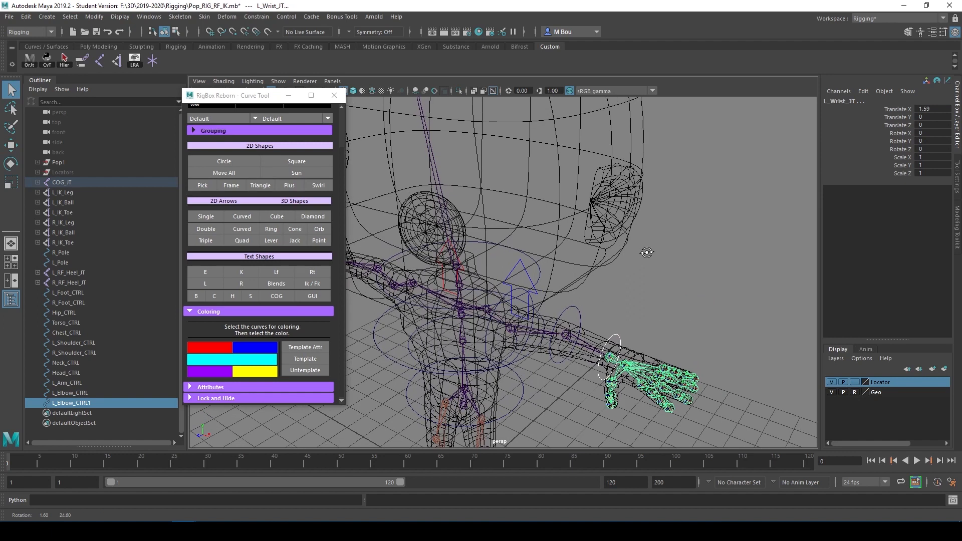
{"action": "left_click", "coordinate": [269, 18]}
{"action": "left_click", "coordinate": [277, 43]}
Step: Test-rotate the left wrist circle about Z and undo the rotation
{"action": "left_click_drag", "start_coordinate": [626, 319], "coordinate": [656, 288], "text": "alt"}
{"action": "left_click", "coordinate": [660, 297]}
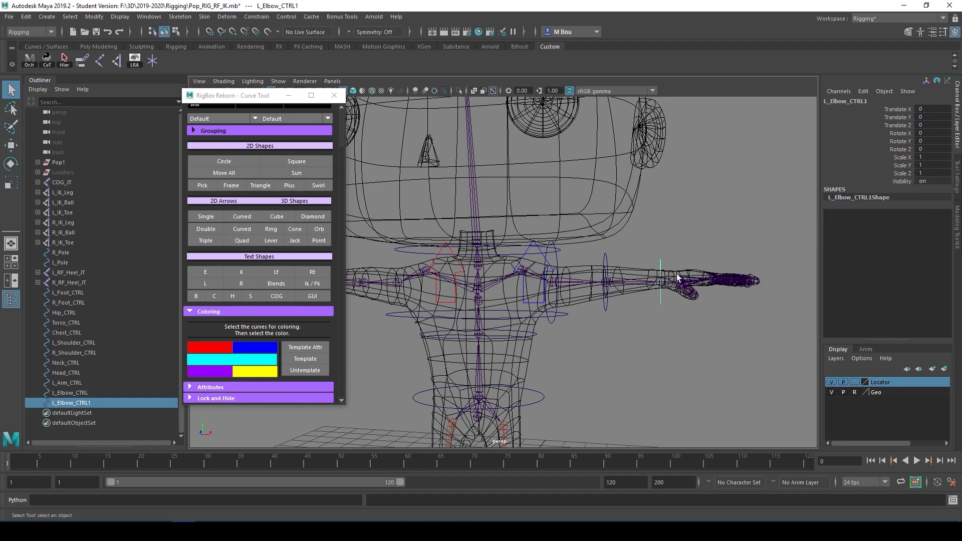
{"action": "key", "text": "e"}
{"action": "left_click_drag", "start_coordinate": [692, 315], "coordinate": [683, 315]}
{"action": "key", "text": "ctrl+z"}
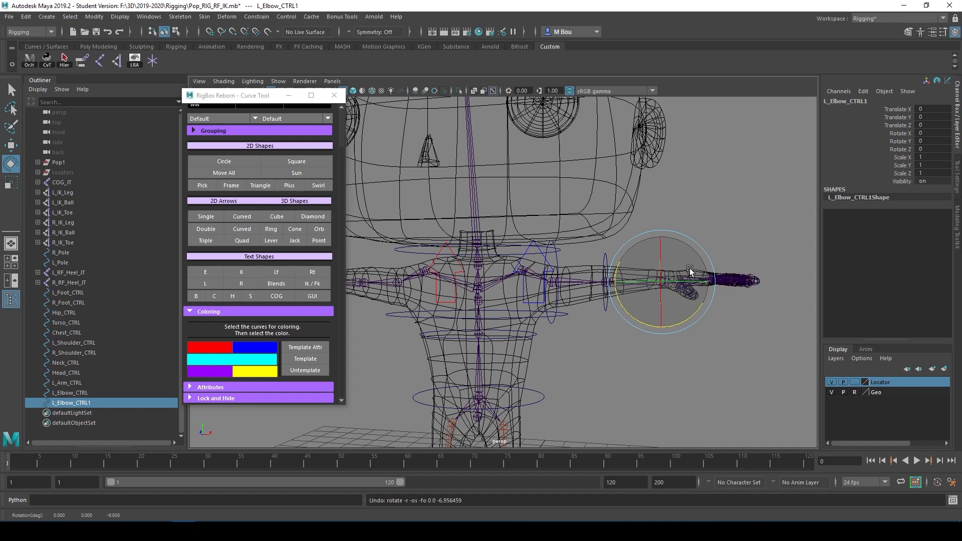
Step: Select the left arm, elbow and wrist control circles together and duplicate them
{"action": "left_click", "coordinate": [550, 325]}
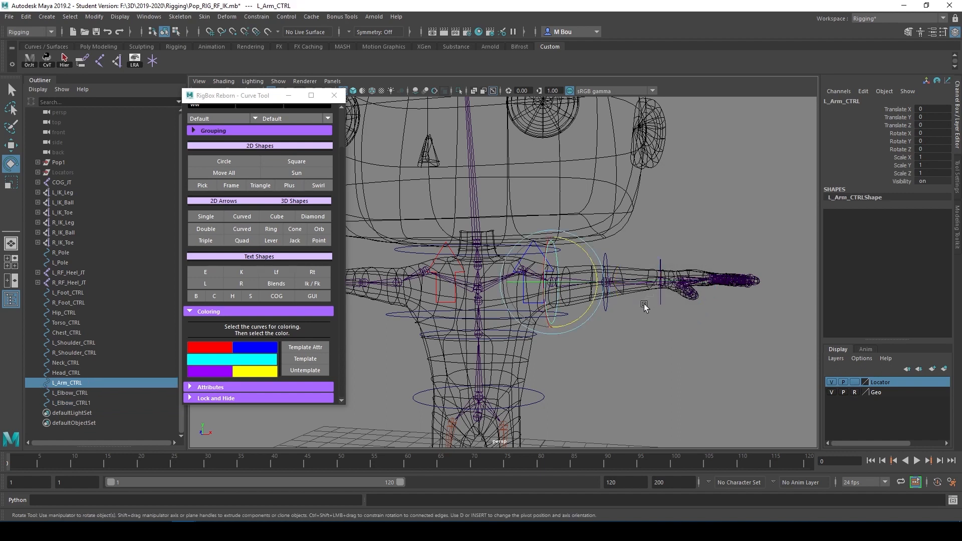
{"action": "key", "text": "q"}
{"action": "left_click", "coordinate": [605, 311], "text": "shift"}
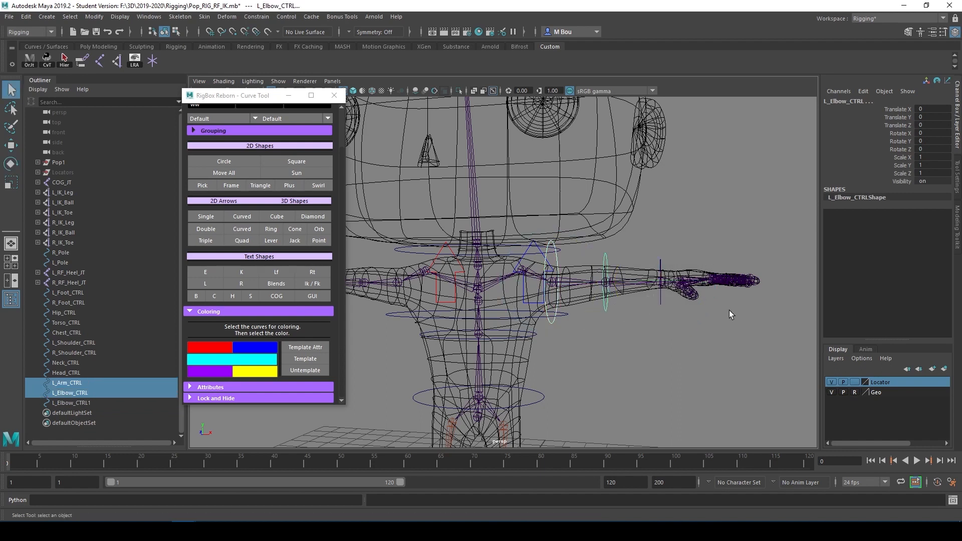
{"action": "left_click", "coordinate": [661, 297], "text": "shift"}
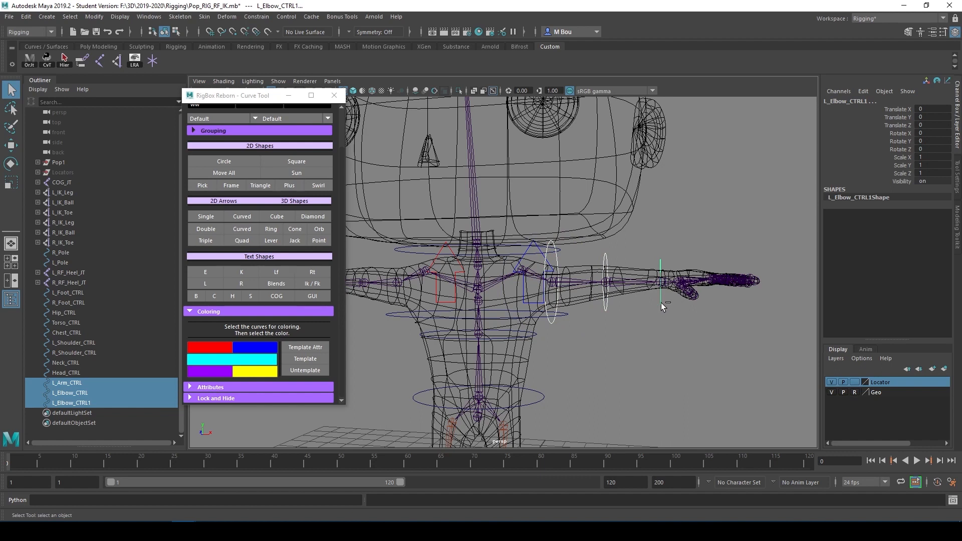
{"action": "key", "text": "ctrl+d"}
{"action": "middle_click_drag", "start_coordinate": [579, 311], "coordinate": [647, 293], "text": "alt"}
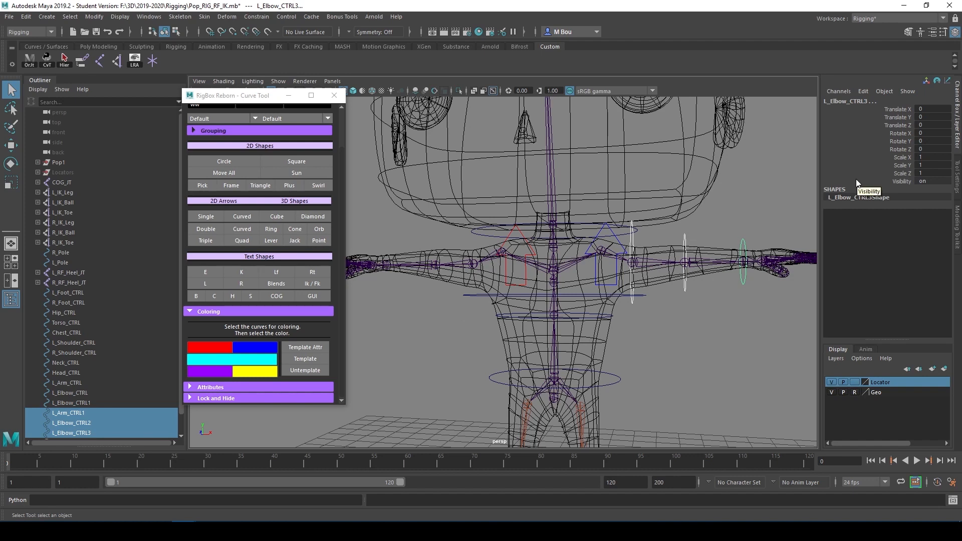
Step: Group the three duplicated arm circles and mirror the group to the right arm with Scale X set to -1
{"action": "key", "text": "ctrl+g"}
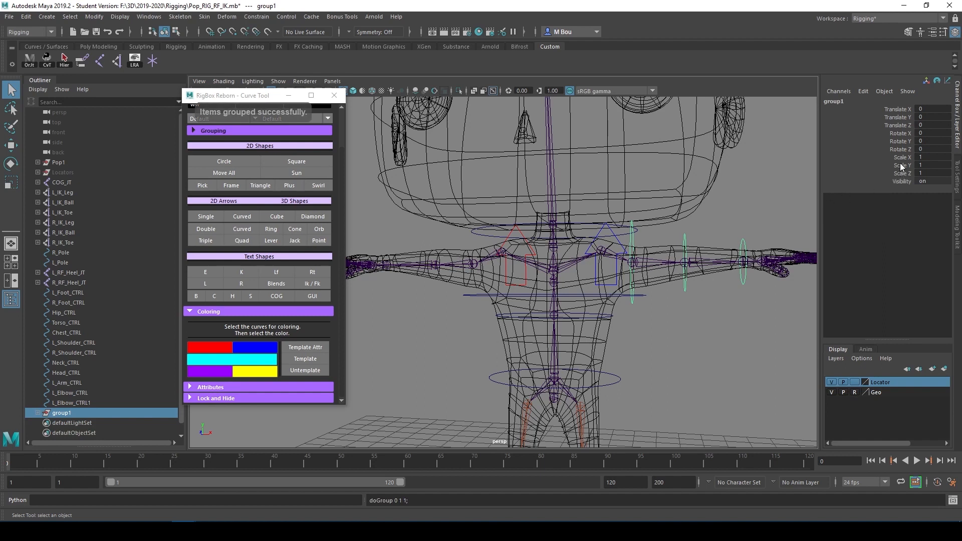
{"action": "left_click", "coordinate": [922, 158]}
{"action": "type", "text": "-1"}
{"action": "key", "text": "Return"}
{"action": "left_click_drag", "start_coordinate": [473, 320], "coordinate": [534, 349], "text": "alt"}
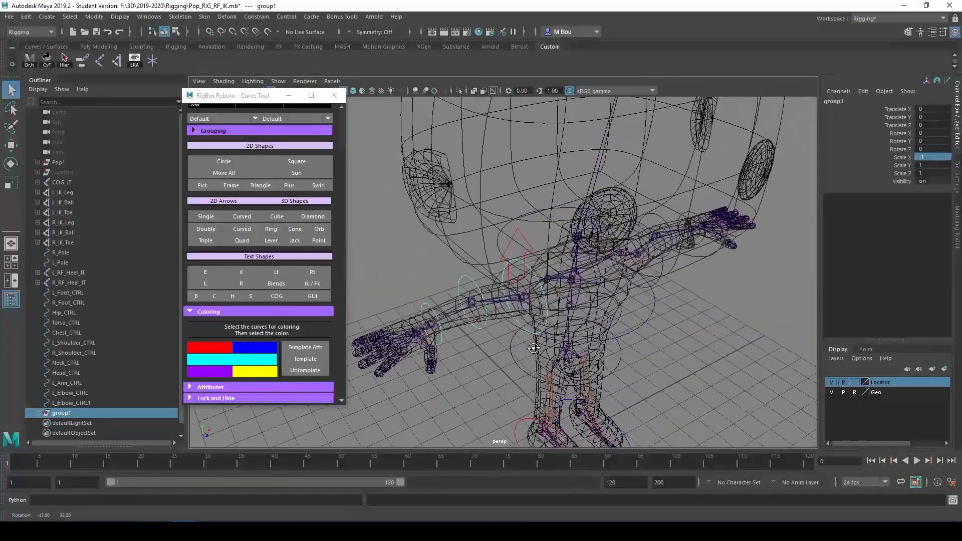
Step: Edit the name of the mirrored circle at the right wrist to R_Elbow_CTRL
{"action": "key", "text": "w"}
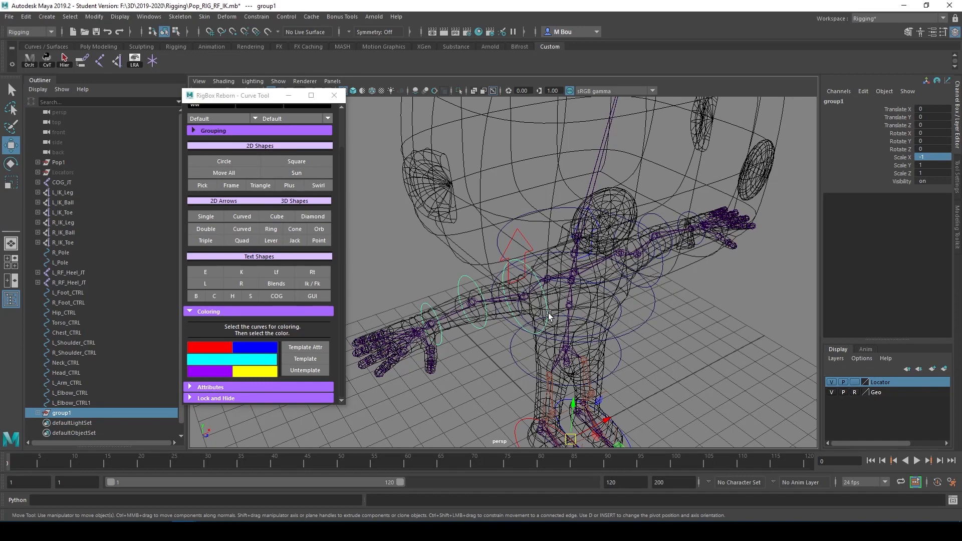
{"action": "left_click", "coordinate": [549, 317]}
{"action": "left_click", "coordinate": [484, 326]}
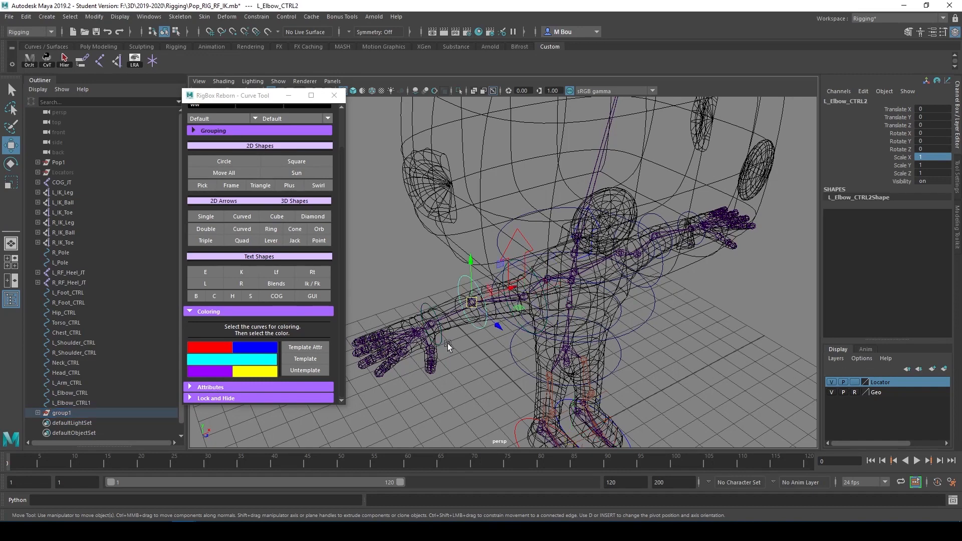
{"action": "key", "text": "ctrl+d"}
{"action": "mouse_move", "coordinate": [474, 348]}
{"action": "left_mouse_down", "text": "alt"}
{"action": "mouse_move", "coordinate": [482, 348]}
{"action": "mouse_move", "coordinate": [441, 338]}
{"action": "mouse_move", "coordinate": [477, 337]}
{"action": "mouse_move", "coordinate": [464, 343]}
{"action": "left_mouse_up", "text": "alt"}
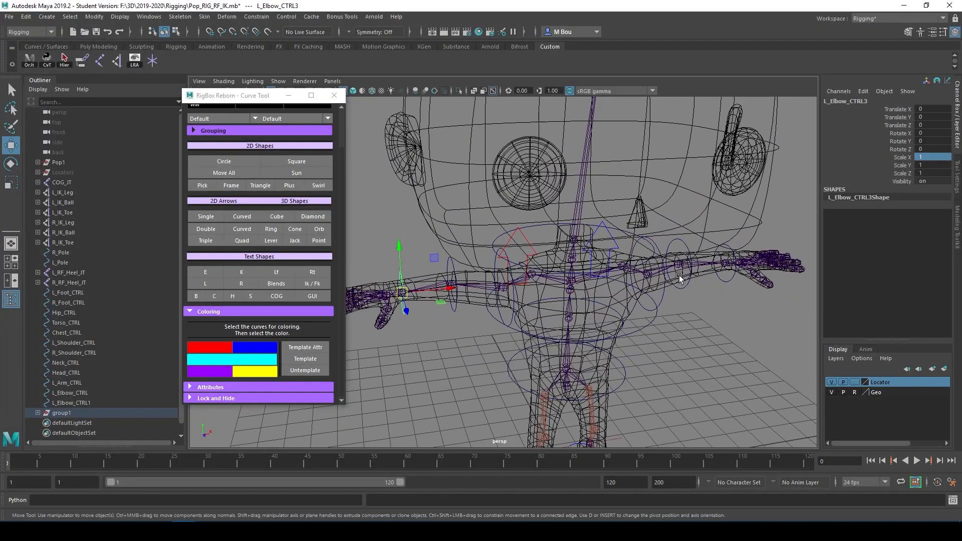
{"action": "double_click", "coordinate": [830, 100]}
{"action": "left_click_drag", "start_coordinate": [829, 101], "coordinate": [825, 102]}
{"action": "type", "text": "R"}
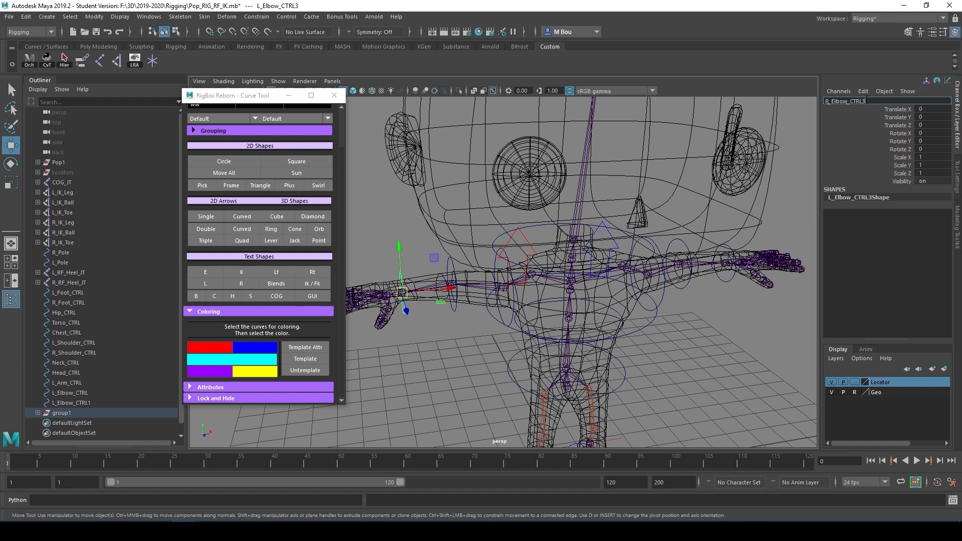
{"action": "key", "text": "BackSpace"}
Step: Change the name prefix of the mirrored circle at the right elbow to R
{"action": "left_click", "coordinate": [459, 307]}
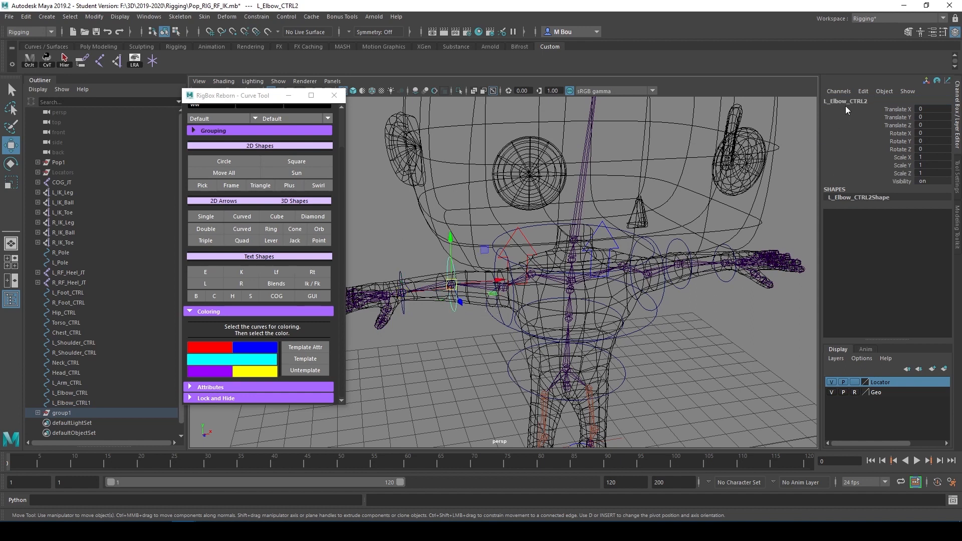
{"action": "double_click", "coordinate": [828, 100]}
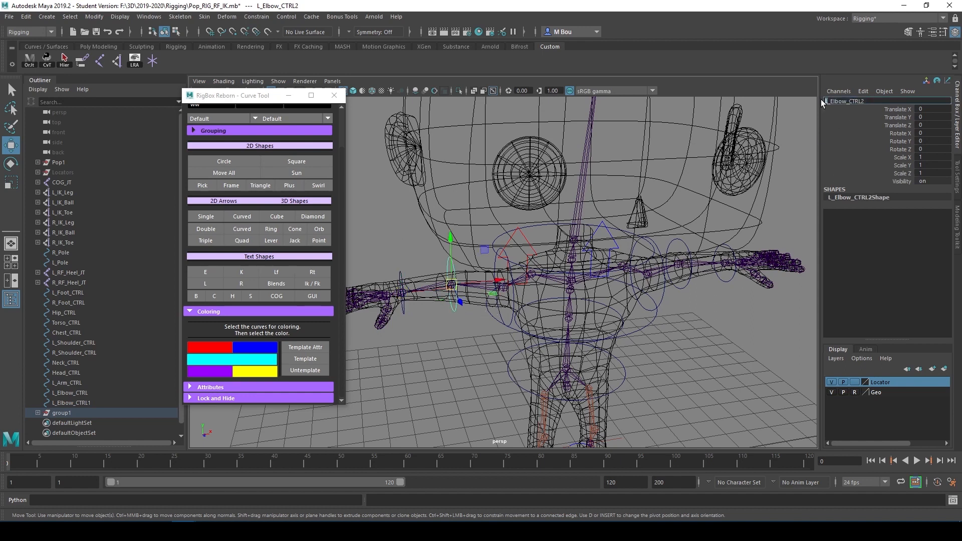
{"action": "type", "text": "R"}
Step: Rename the mirrored control circle at the right wrist to R_Wrist_CTRL
{"action": "left_click", "coordinate": [403, 310]}
{"action": "left_click", "coordinate": [835, 100]}
{"action": "left_click_drag", "start_coordinate": [849, 101], "coordinate": [833, 95]}
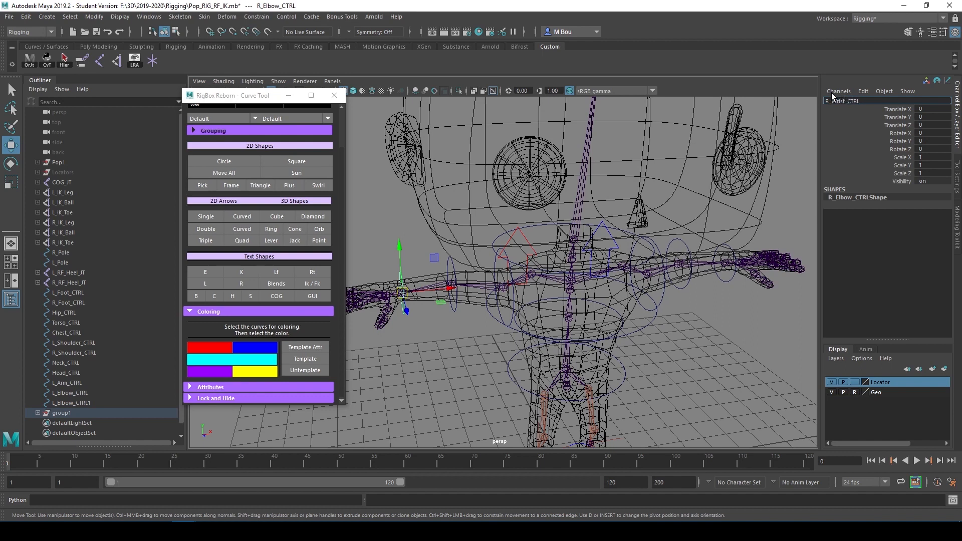
Step: Rename the mirrored control circle at the right elbow to R_Elbow_CTRL
{"action": "left_click", "coordinate": [453, 306]}
{"action": "left_click", "coordinate": [871, 100]}
{"action": "left_click", "coordinate": [869, 101]}
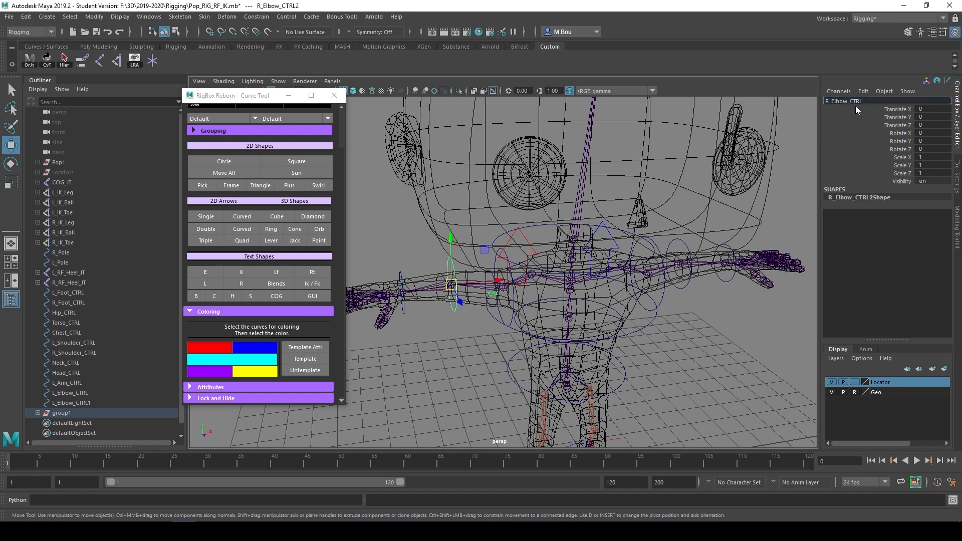
{"action": "key", "text": "Return"}
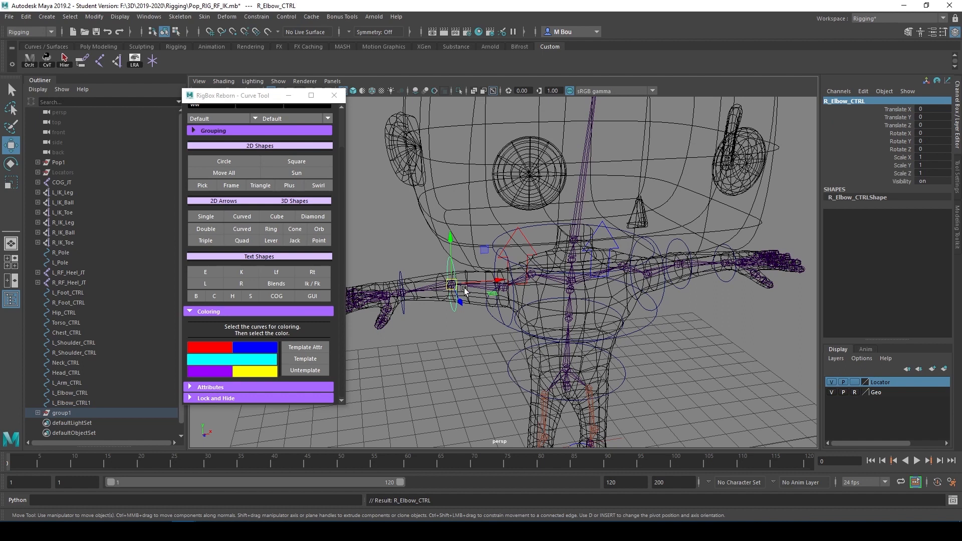
Step: Rename the mirrored control circle at the right upper arm to R_Arm_CTRL
{"action": "left_click", "coordinate": [500, 317]}
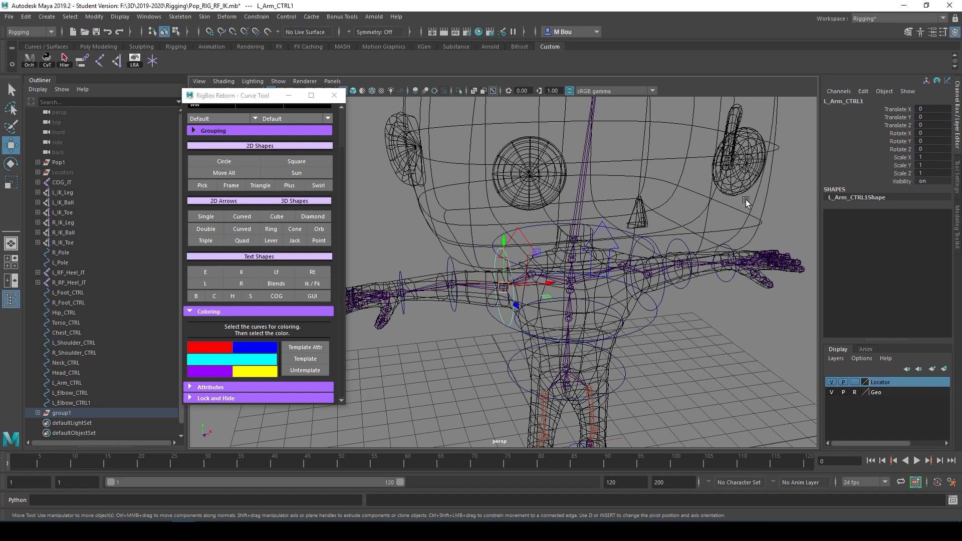
{"action": "left_click", "coordinate": [856, 99]}
{"action": "left_click", "coordinate": [860, 99]}
{"action": "left_click_drag", "start_coordinate": [828, 101], "coordinate": [822, 101]}
{"action": "type", "text": "R"}
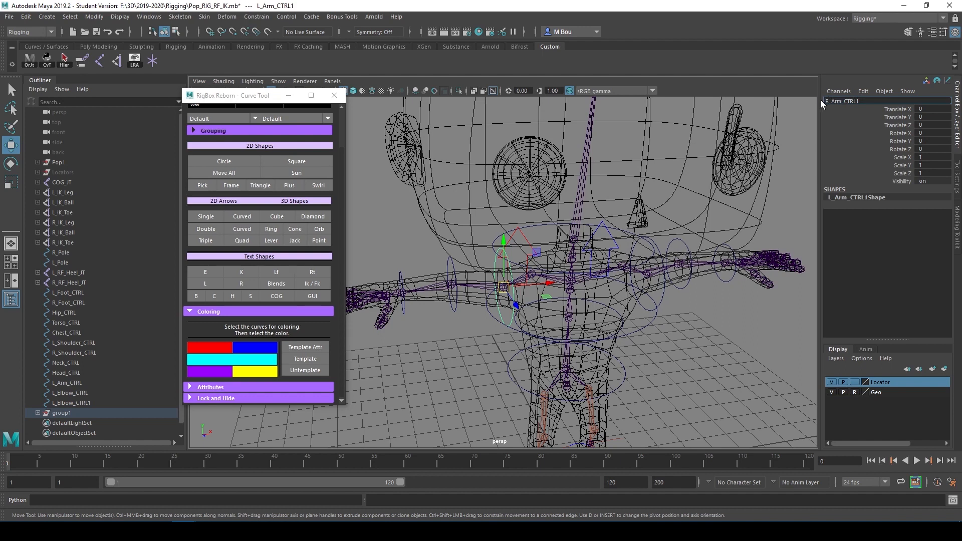
{"action": "key", "text": "BackSpace"}
{"action": "key", "text": "Return"}
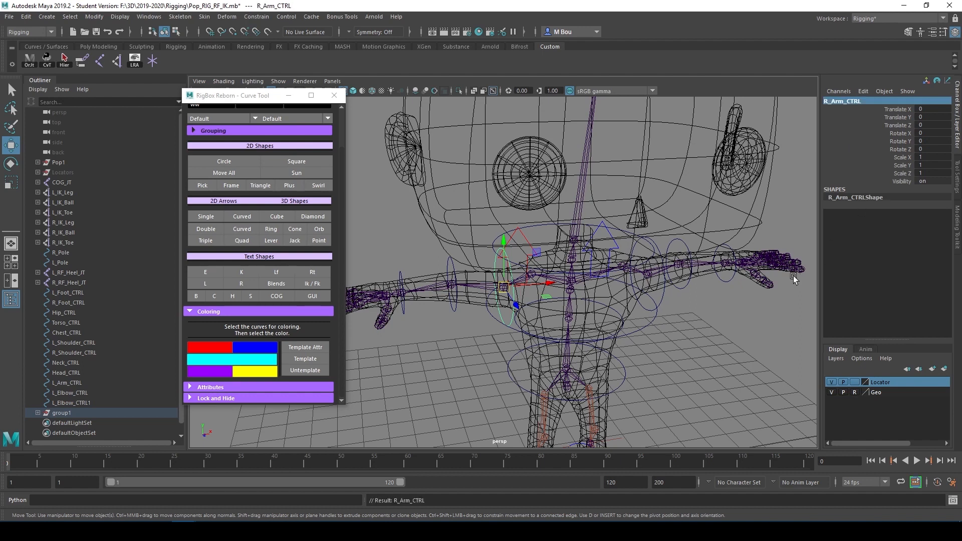
Step: Rename the control circle at the left wrist to L_Wrist_CTRL
{"action": "left_click", "coordinate": [732, 278]}
{"action": "double_click", "coordinate": [844, 101]}
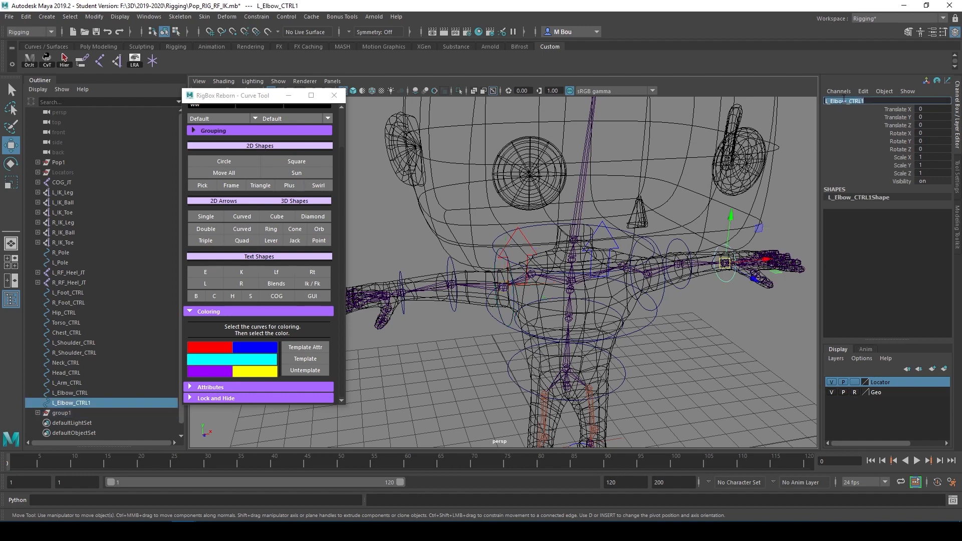
{"action": "left_click_drag", "start_coordinate": [847, 100], "coordinate": [834, 100]}
{"action": "type", "text": "Wrist"}
{"action": "type", "text": "e"}
{"action": "key", "text": "Return"}
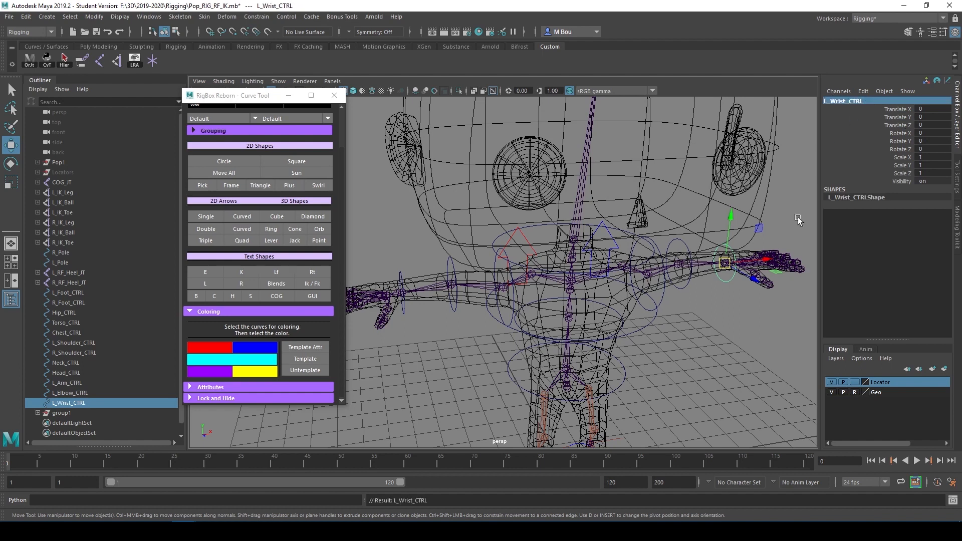
Step: Check the names of the left elbow, left arm, right wrist and right elbow control circles
{"action": "left_click", "coordinate": [686, 285]}
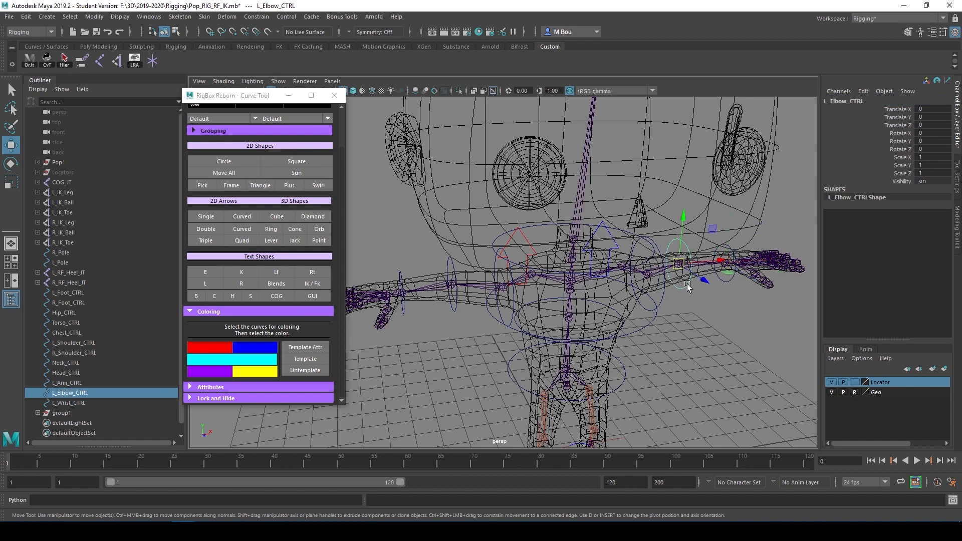
{"action": "left_click", "coordinate": [665, 297]}
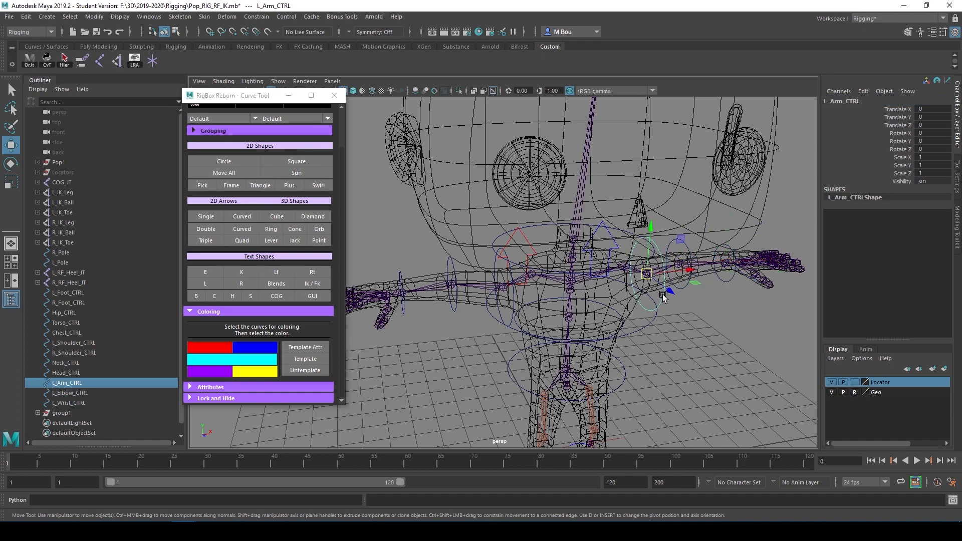
{"action": "left_click", "coordinate": [405, 310]}
{"action": "left_click", "coordinate": [456, 311]}
Step: Parent-constrain the right arm joint R_Arm_JT to the R_Arm_CTRL circle
{"action": "left_click", "coordinate": [511, 319]}
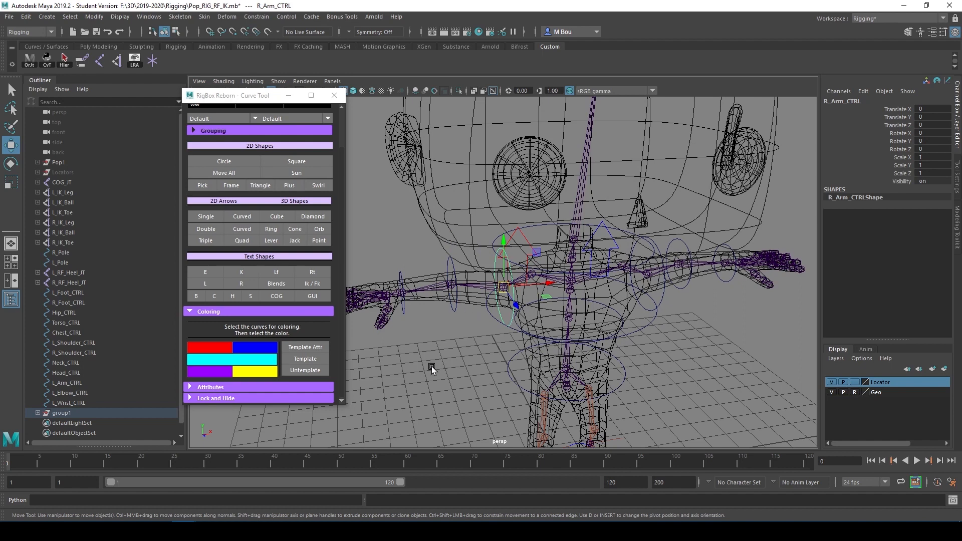
{"action": "scroll", "coordinate": [426, 314], "scroll_direction": "down", "scroll_amount": 2}
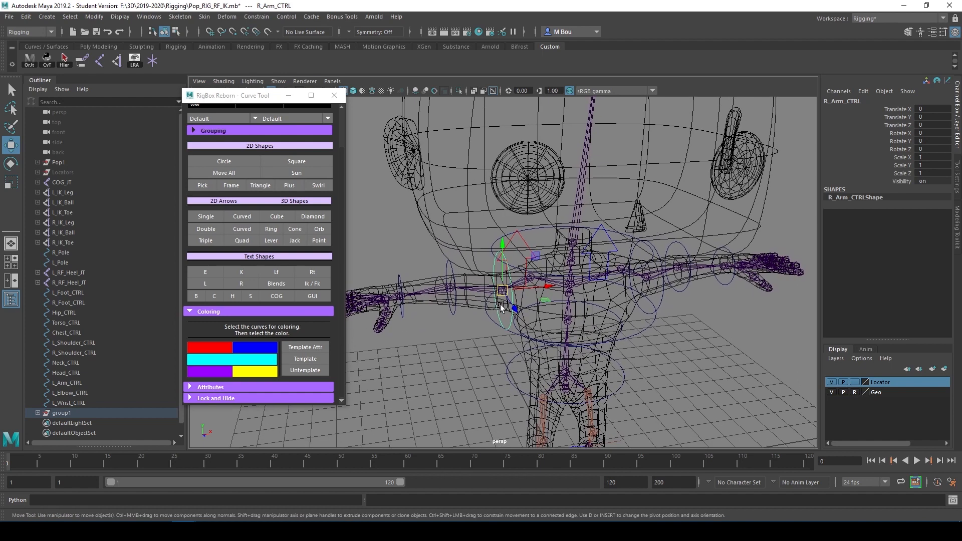
{"action": "key", "text": "q"}
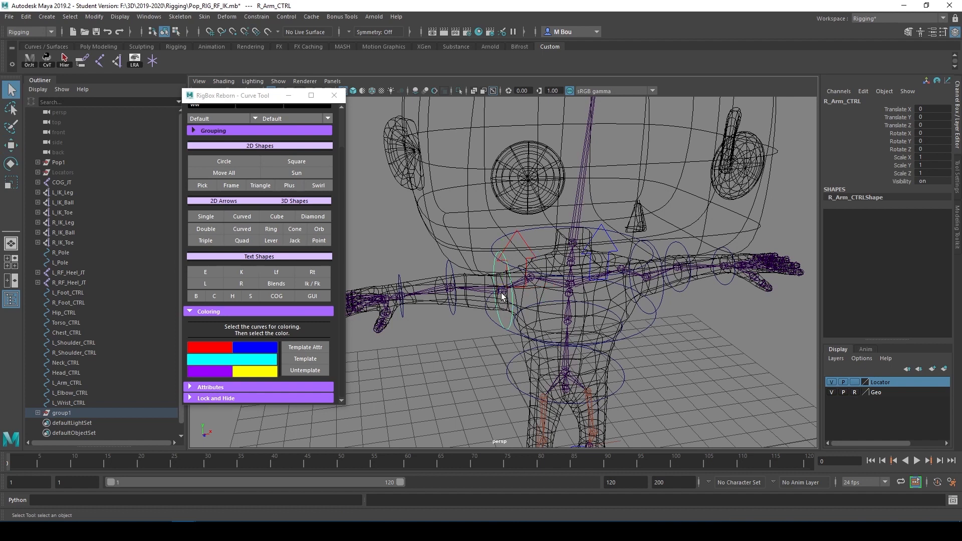
{"action": "left_click", "coordinate": [503, 297]}
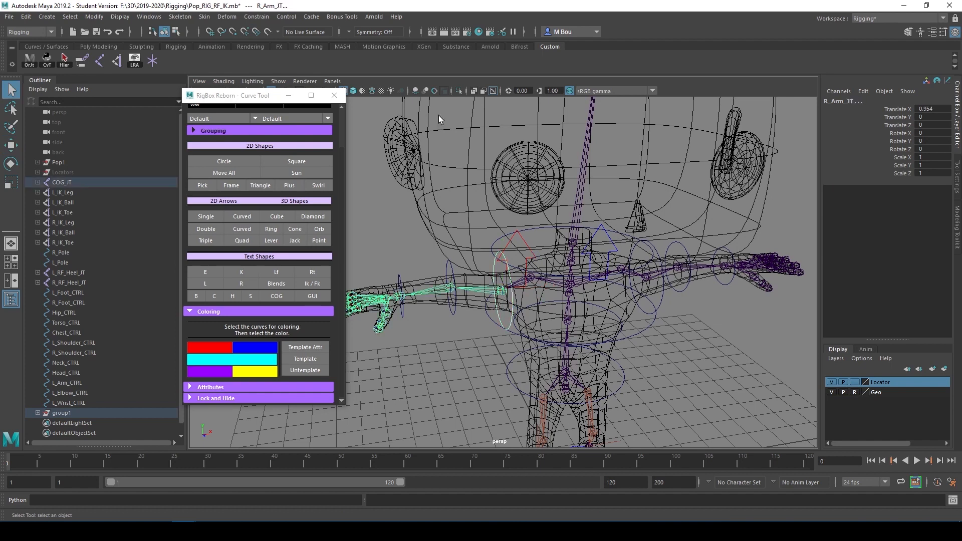
{"action": "left_click", "coordinate": [256, 17]}
{"action": "left_click", "coordinate": [274, 40]}
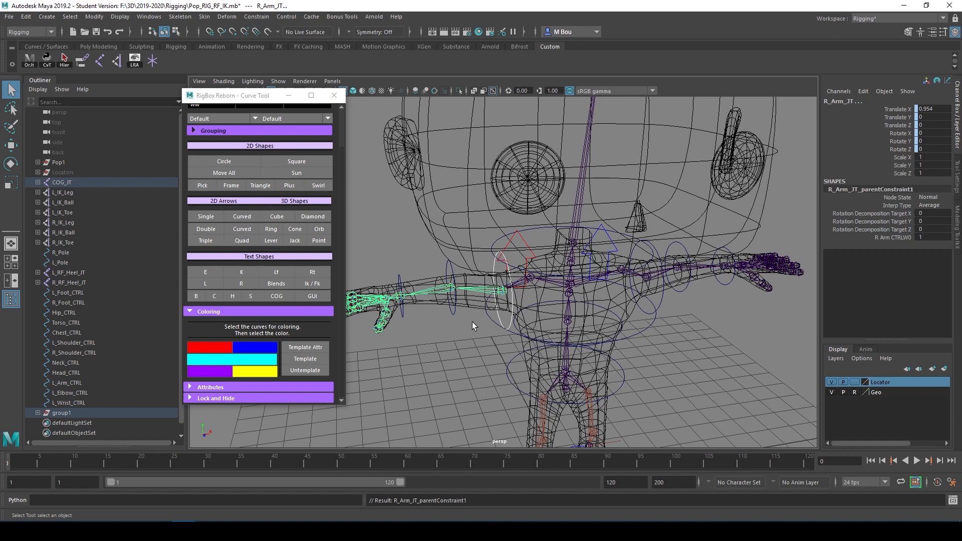
Step: Parent-constrain the right elbow and wrist joints to the R_Elbow_CTRL and R_Wrist_CTRL circles respectively
{"action": "left_click", "coordinate": [452, 290]}
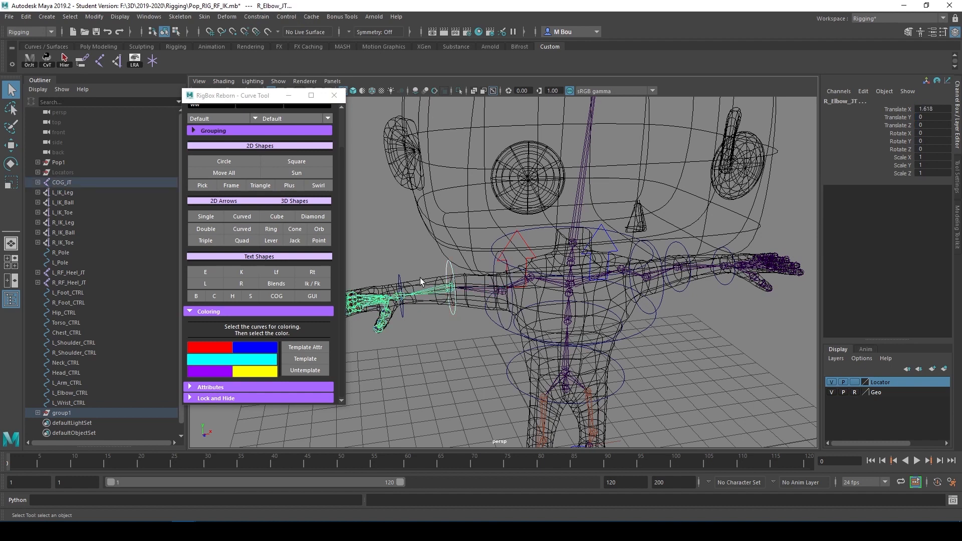
{"action": "left_click", "coordinate": [86, 61]}
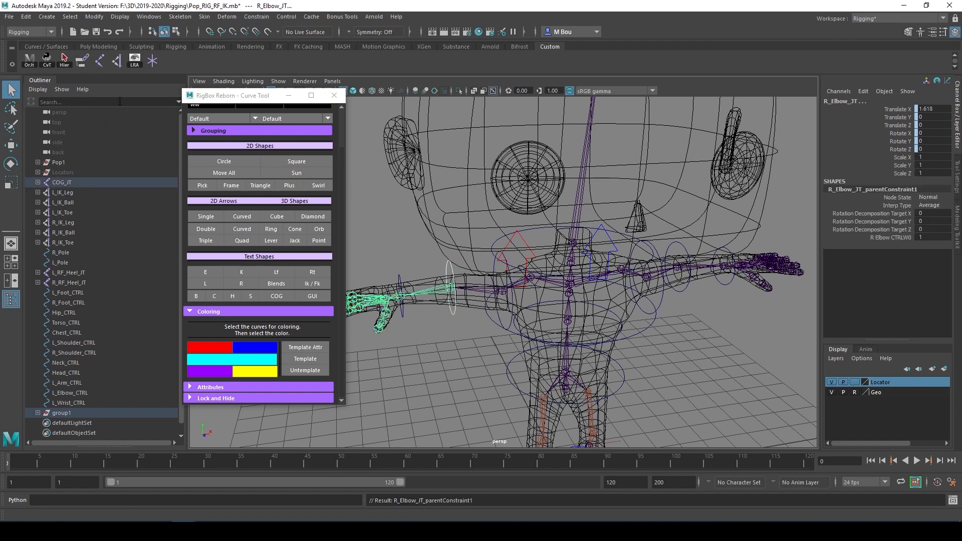
{"action": "left_click", "coordinate": [401, 308]}
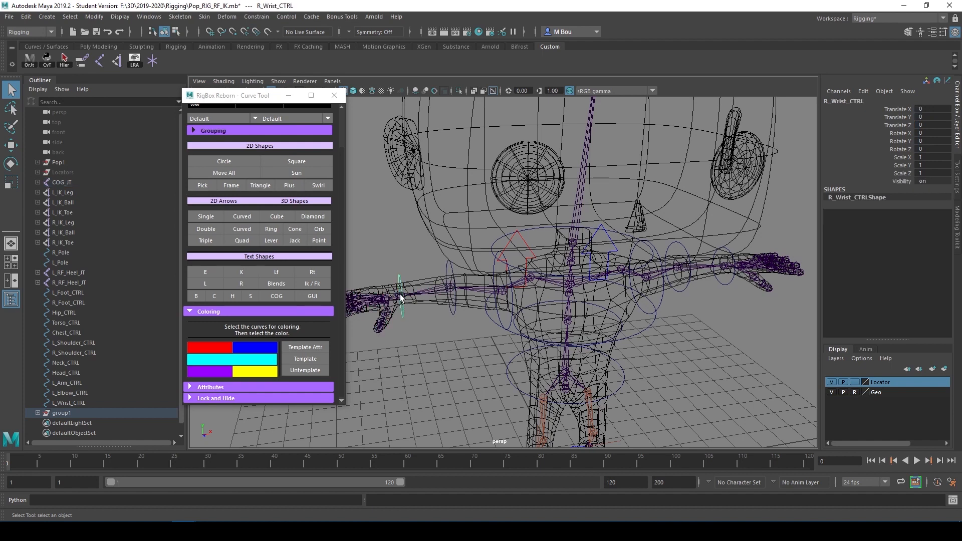
{"action": "left_click", "coordinate": [401, 298], "text": "shift"}
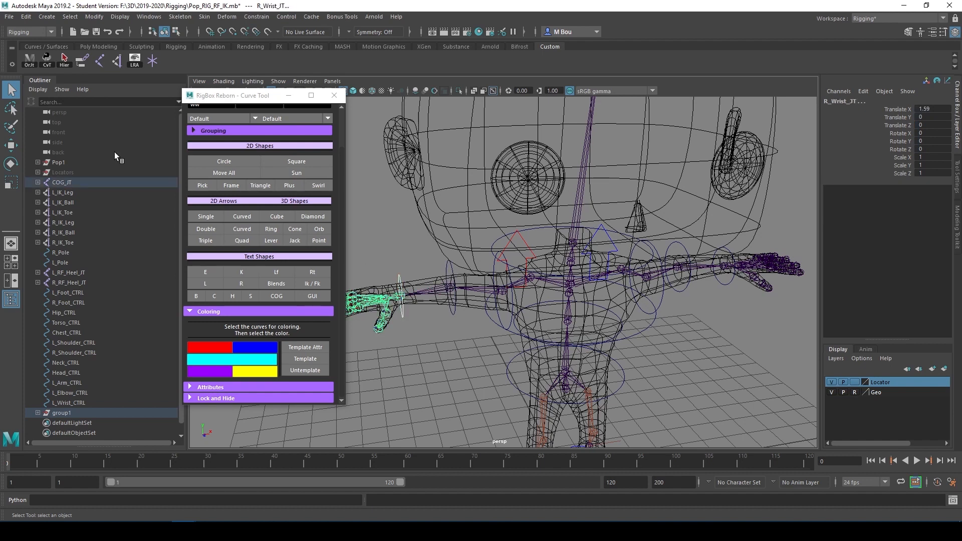
{"action": "left_click", "coordinate": [83, 59]}
Step: Save the scene with the right arm constraints, accepting the student version notice
{"action": "left_click_drag", "start_coordinate": [405, 334], "coordinate": [444, 337], "text": "alt"}
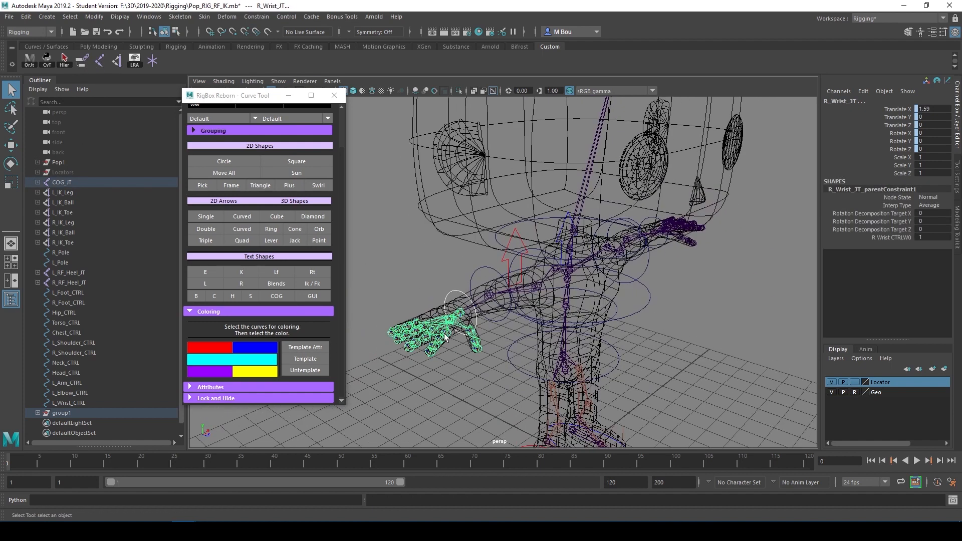
{"action": "key", "text": "ctrl+s"}
{"action": "left_click", "coordinate": [460, 274]}
Step: Apply the blue curve color to the left wrist, elbow and arm control circles
{"action": "left_click_drag", "start_coordinate": [705, 326], "coordinate": [531, 302], "text": "alt"}
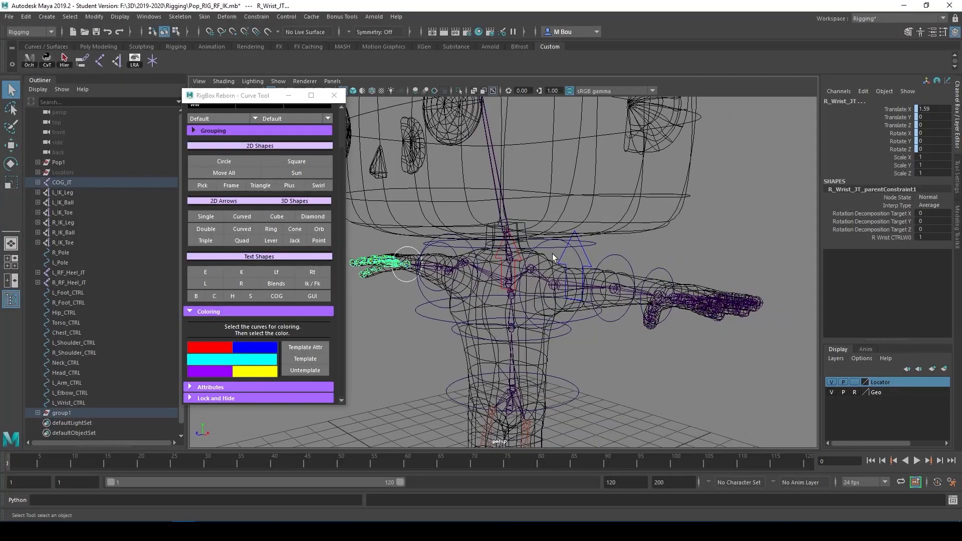
{"action": "left_click", "coordinate": [654, 247]}
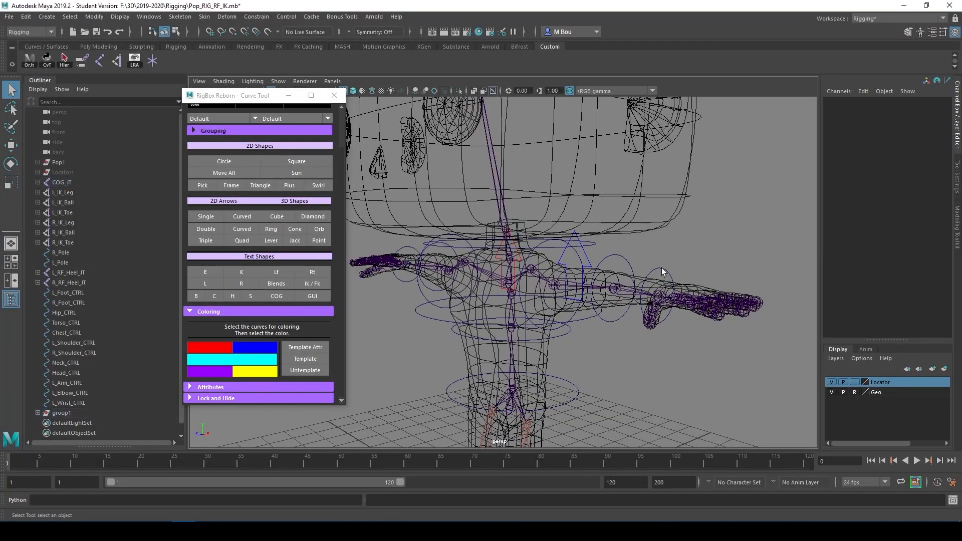
{"action": "left_click", "coordinate": [663, 268]}
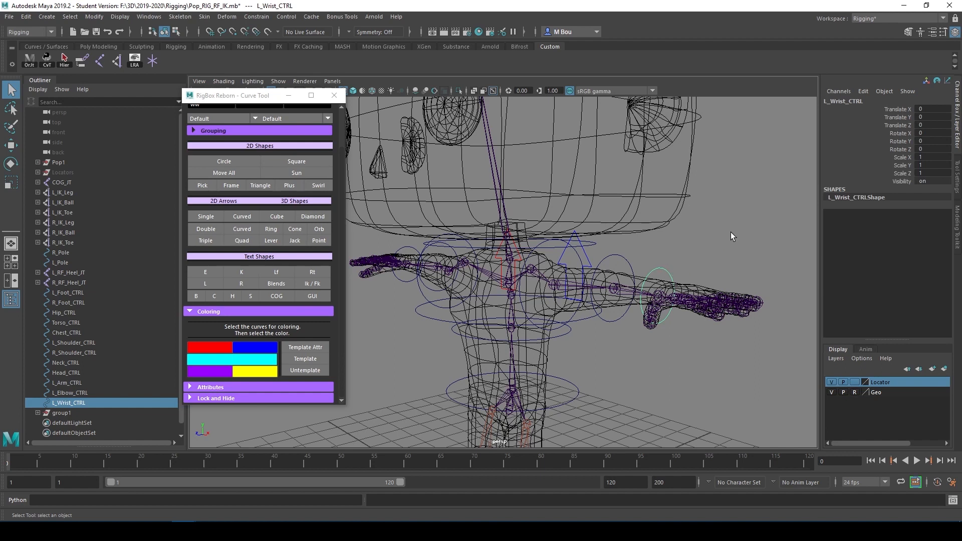
{"action": "left_click_drag", "start_coordinate": [726, 221], "coordinate": [711, 246], "text": "alt"}
{"action": "scroll", "coordinate": [716, 206], "scroll_direction": "down", "scroll_amount": 2}
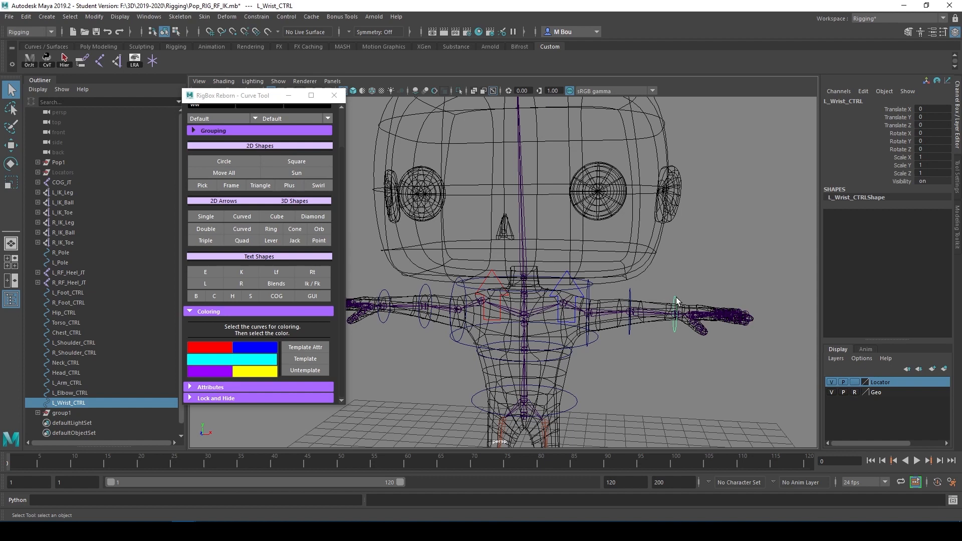
{"action": "left_click", "coordinate": [258, 346]}
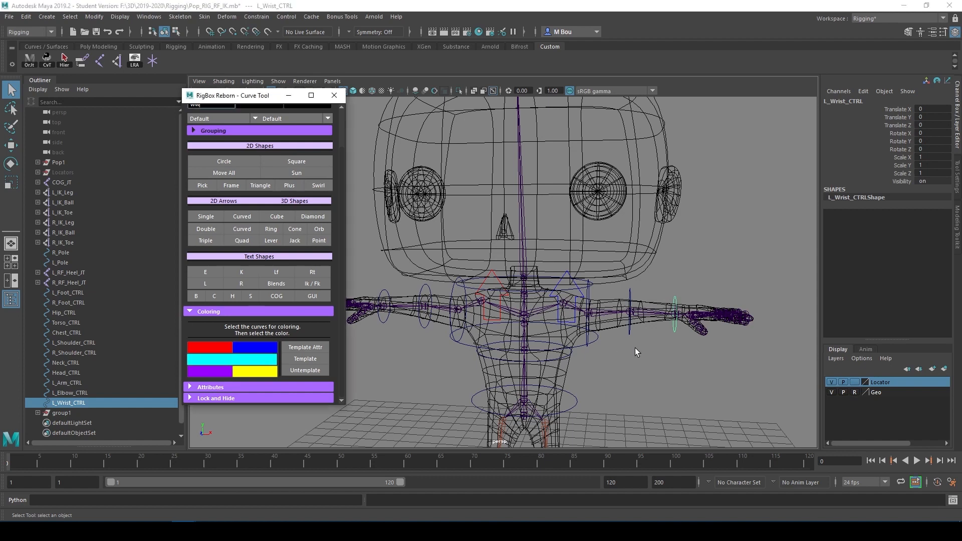
{"action": "left_click", "coordinate": [629, 329]}
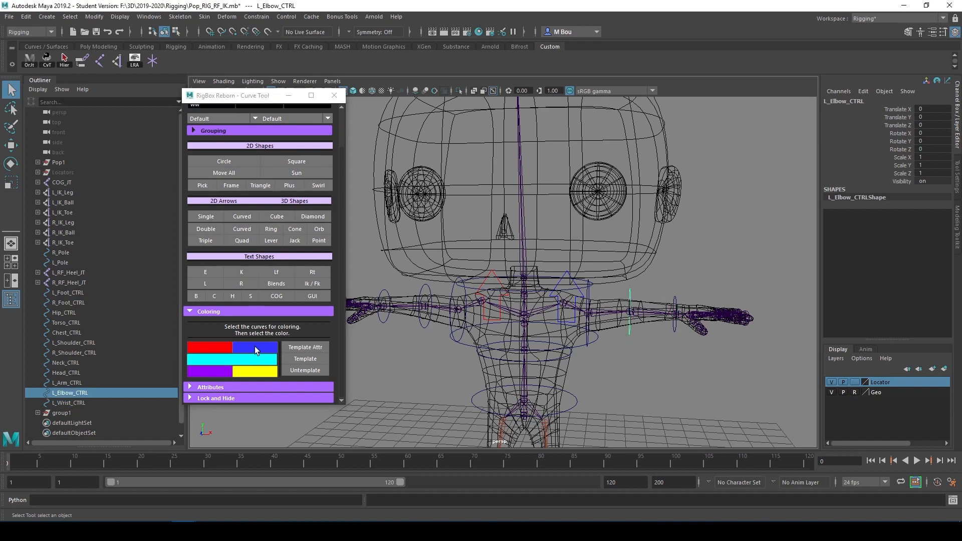
{"action": "left_click", "coordinate": [588, 342]}
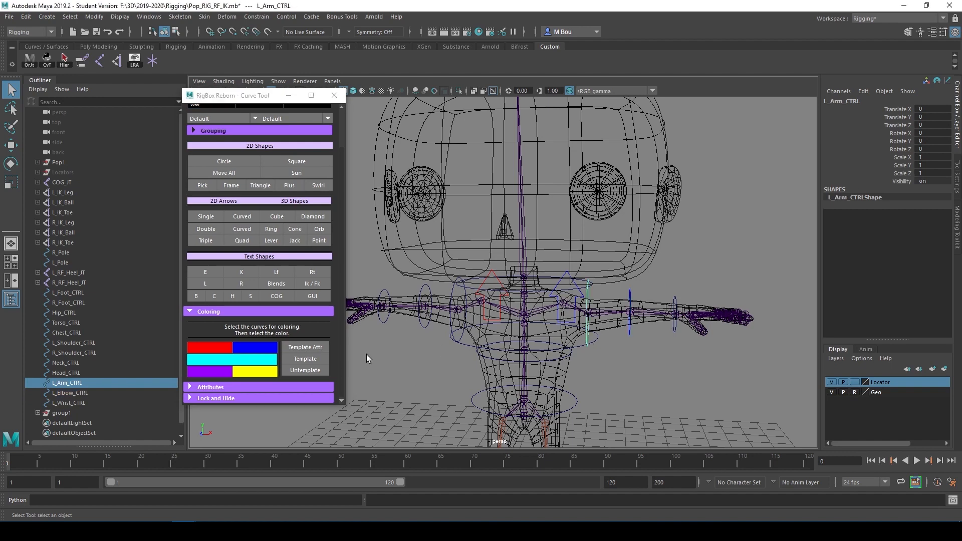
{"action": "left_click", "coordinate": [253, 351]}
Step: Color the right wrist, elbow and arm control circles red and clear the selection
{"action": "left_click", "coordinate": [384, 321]}
{"action": "left_click", "coordinate": [211, 348]}
{"action": "left_click", "coordinate": [427, 323]}
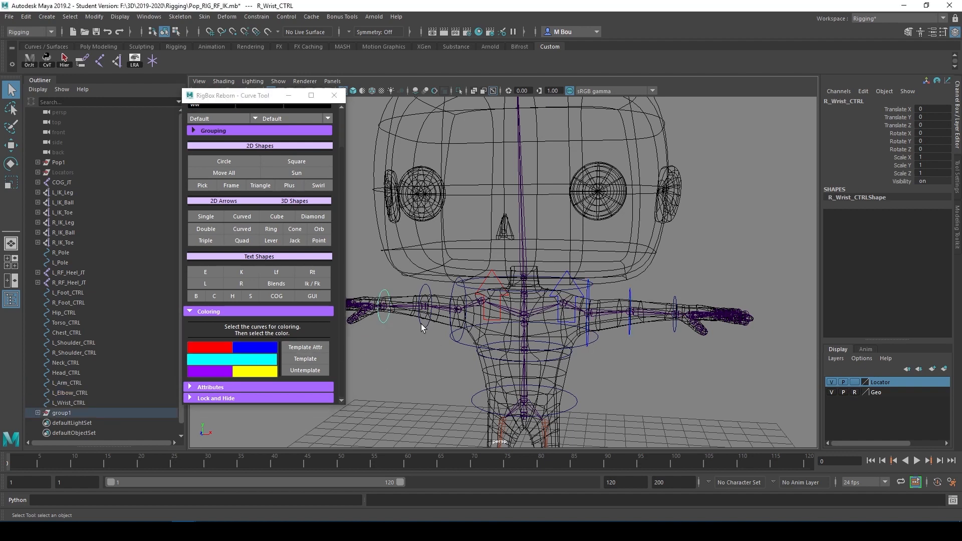
{"action": "left_click", "coordinate": [216, 348]}
{"action": "left_click", "coordinate": [210, 348]}
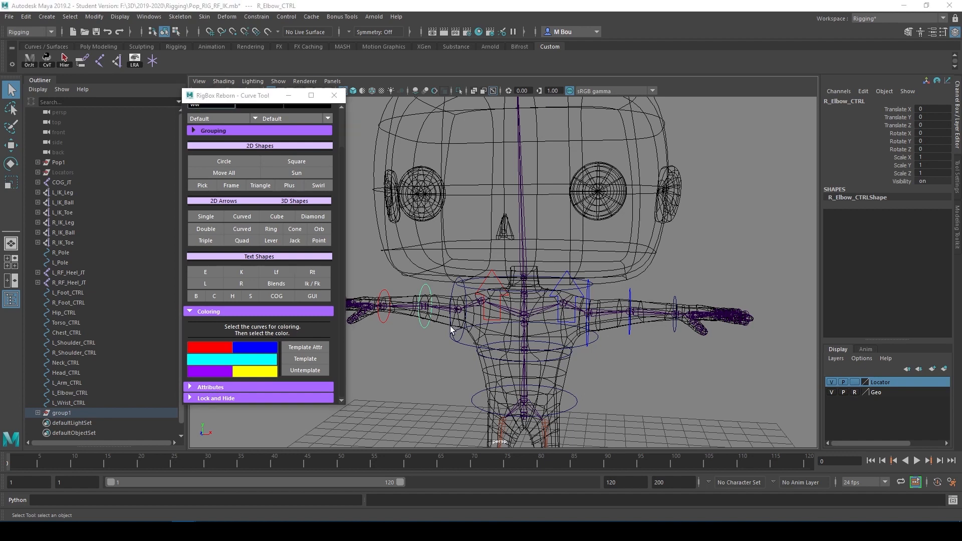
{"action": "left_click", "coordinate": [455, 321]}
{"action": "left_click", "coordinate": [651, 369]}
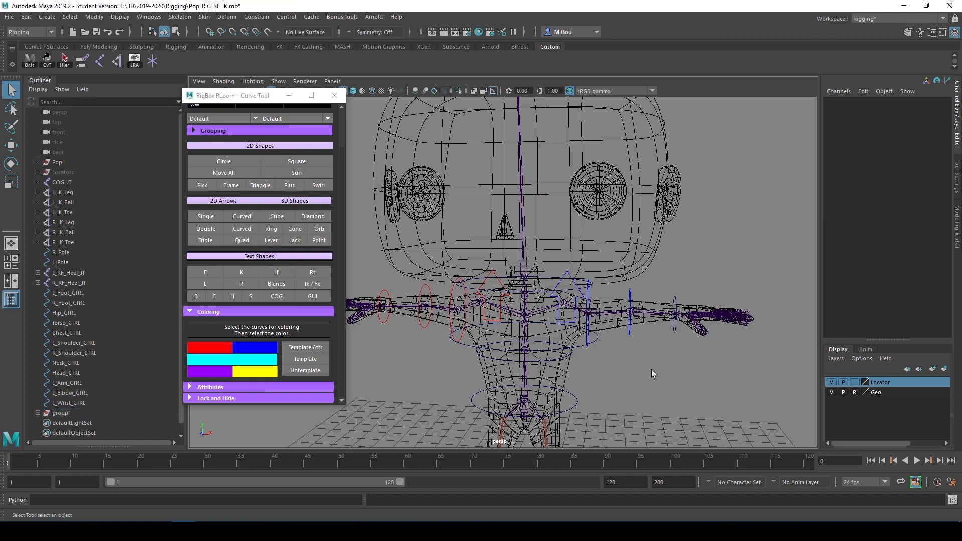
Step: Reapply the blue curve color to the left wrist control circle and deselect it
{"action": "left_click_drag", "start_coordinate": [630, 386], "coordinate": [666, 327], "text": "alt"}
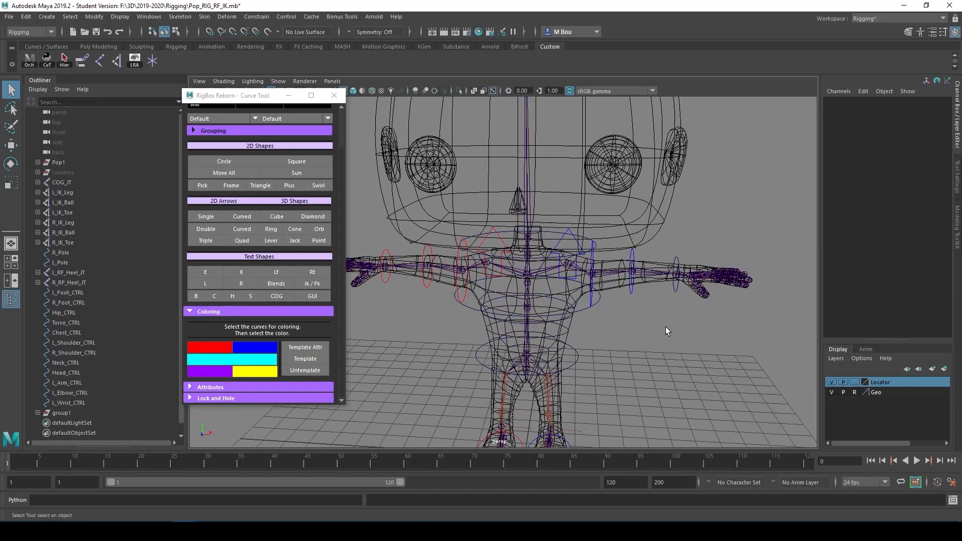
{"action": "left_click", "coordinate": [677, 289]}
{"action": "left_click", "coordinate": [770, 321]}
Step: Save the scene with the colored arm controls, accepting the student version notice
{"action": "left_click_drag", "start_coordinate": [665, 341], "coordinate": [679, 298], "text": "alt"}
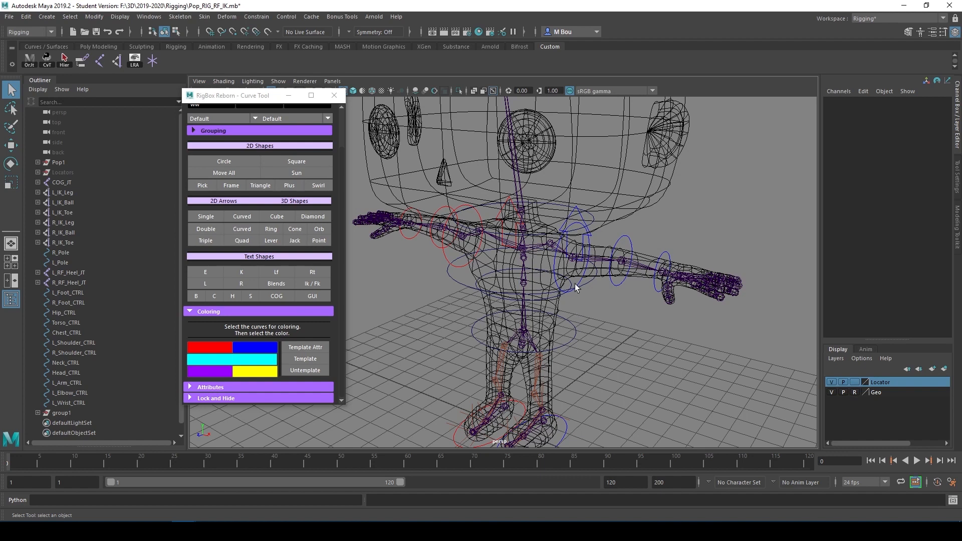
{"action": "key", "text": "ctrl+s"}
{"action": "left_click", "coordinate": [456, 275]}
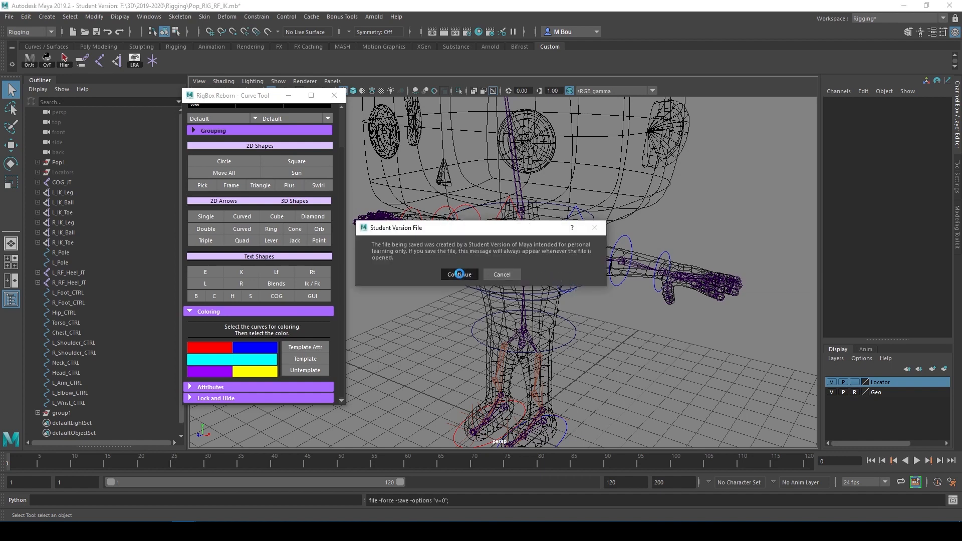
{"action": "left_click_drag", "start_coordinate": [602, 293], "coordinate": [596, 289], "text": "alt"}
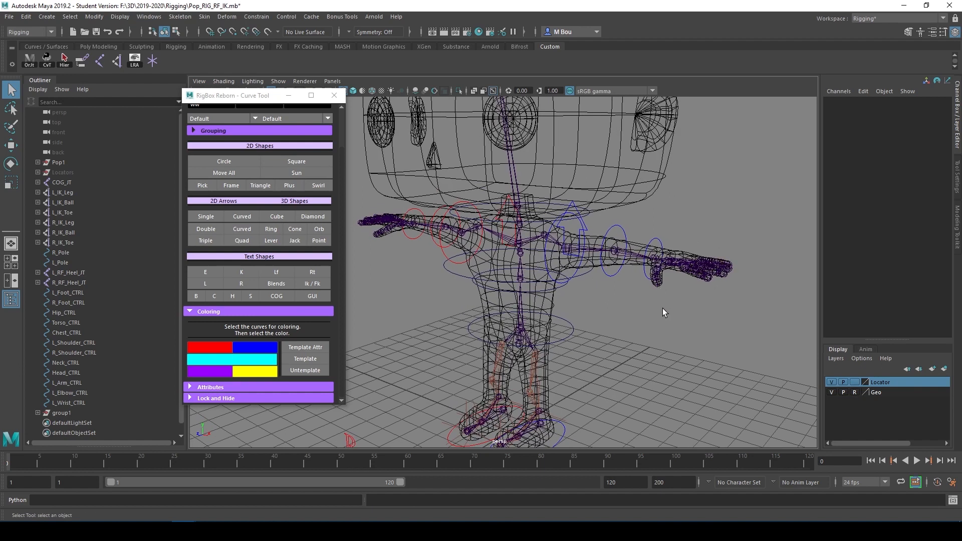
{"action": "left_click_drag", "start_coordinate": [661, 306], "coordinate": [641, 318], "text": "alt"}
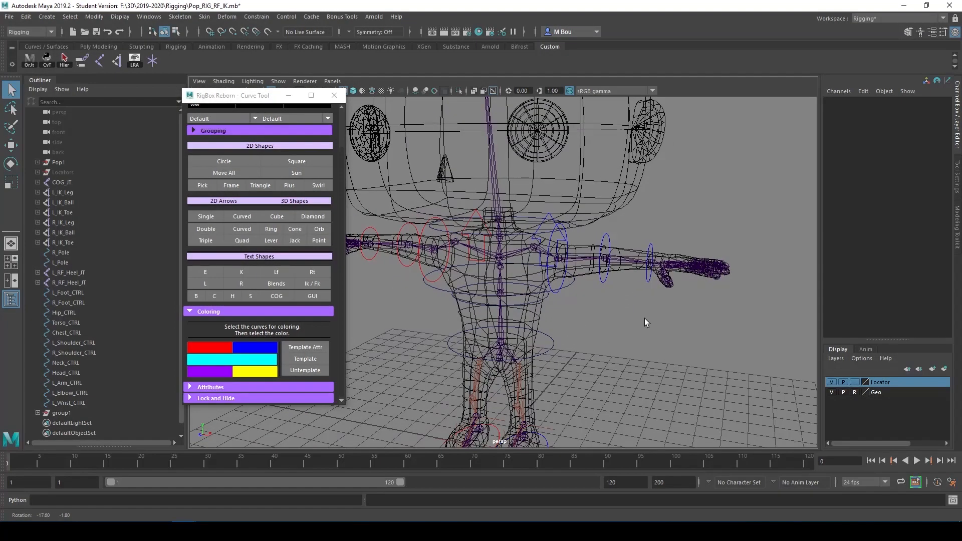